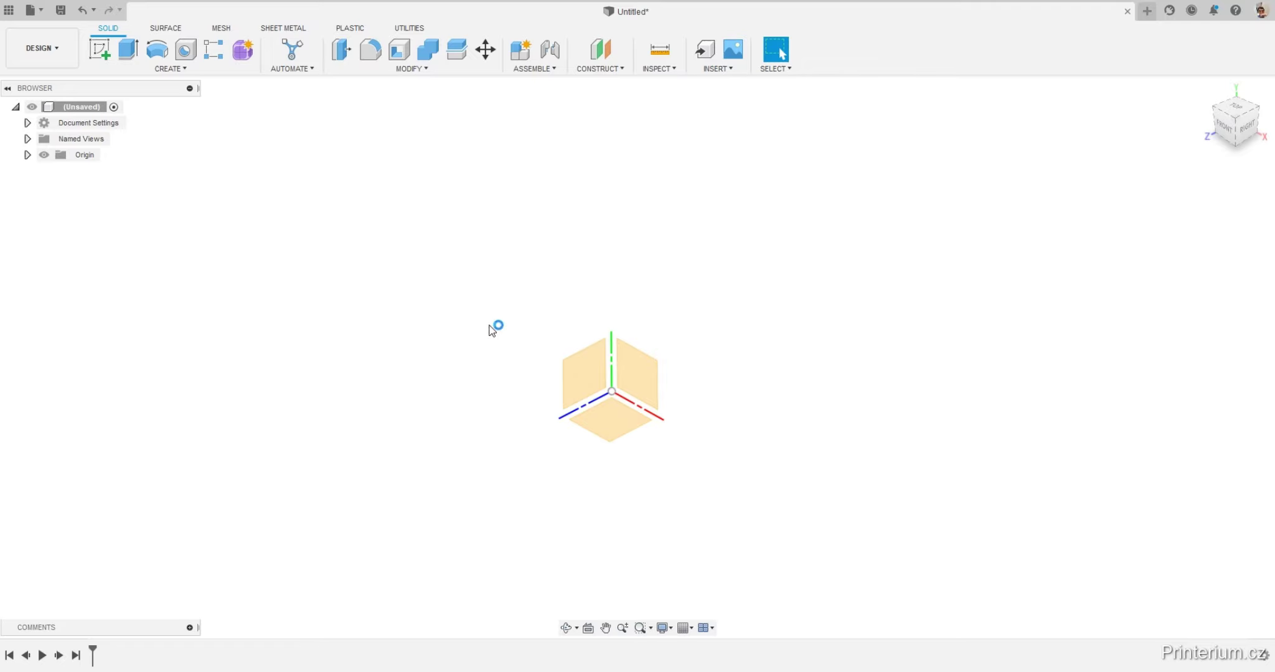
After checking the reference drawing, add a component named 'pulley' under the root and select it.
key(alt+Tab)
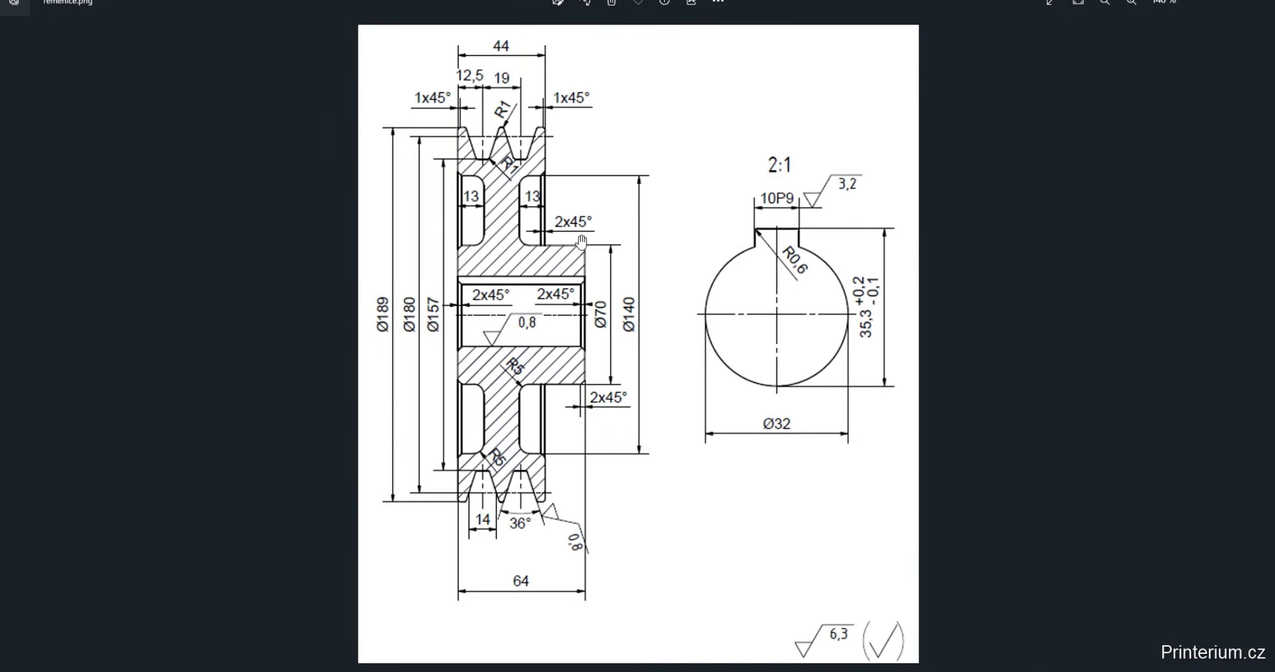
key(alt+Tab)
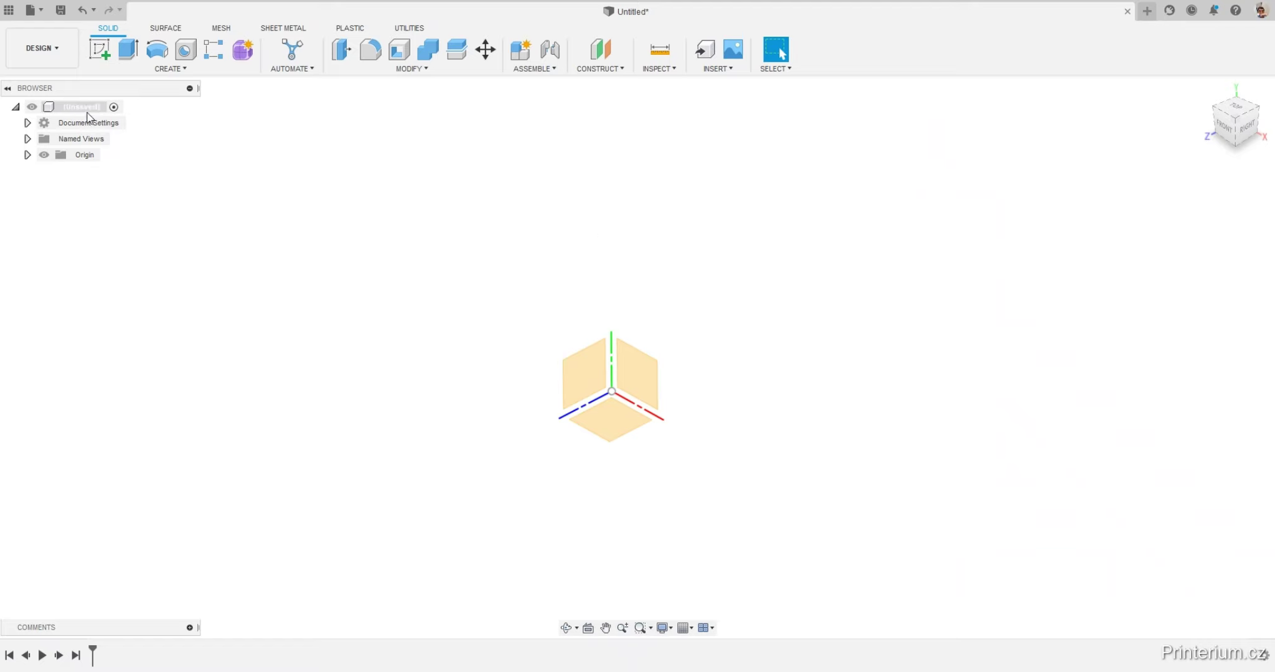
right_click(88, 107)
click(128, 115)
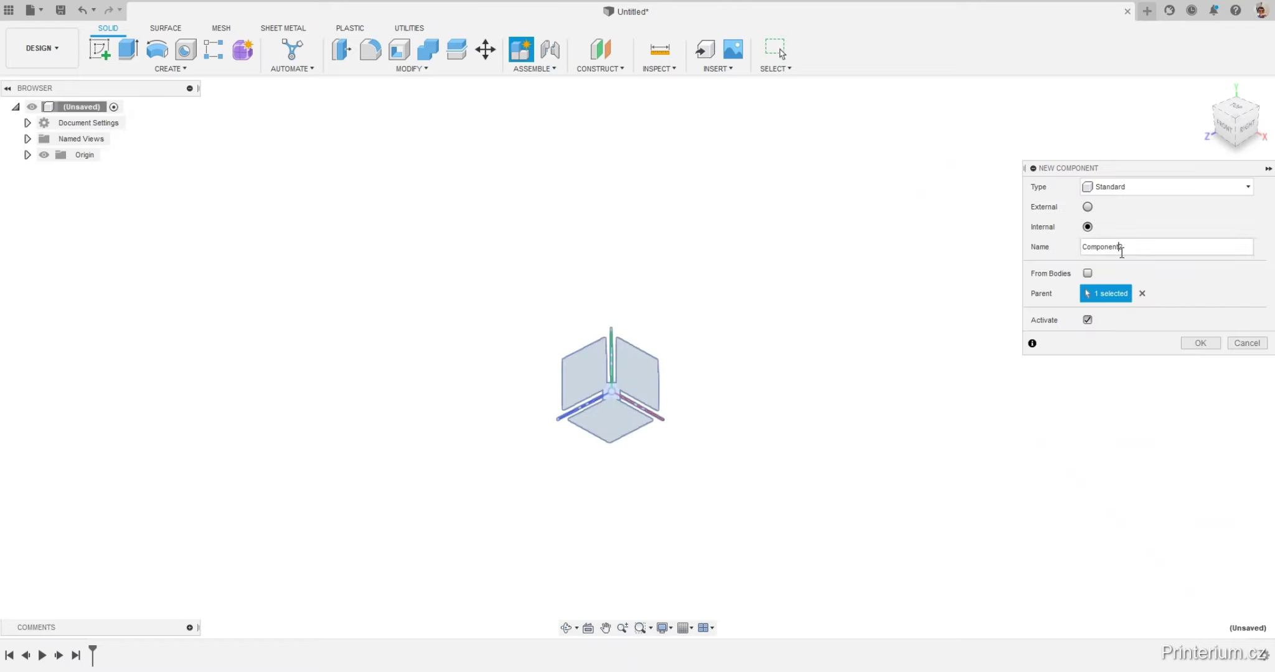
drag(1121, 249, 1031, 248)
text(pulley)
click(1199, 343)
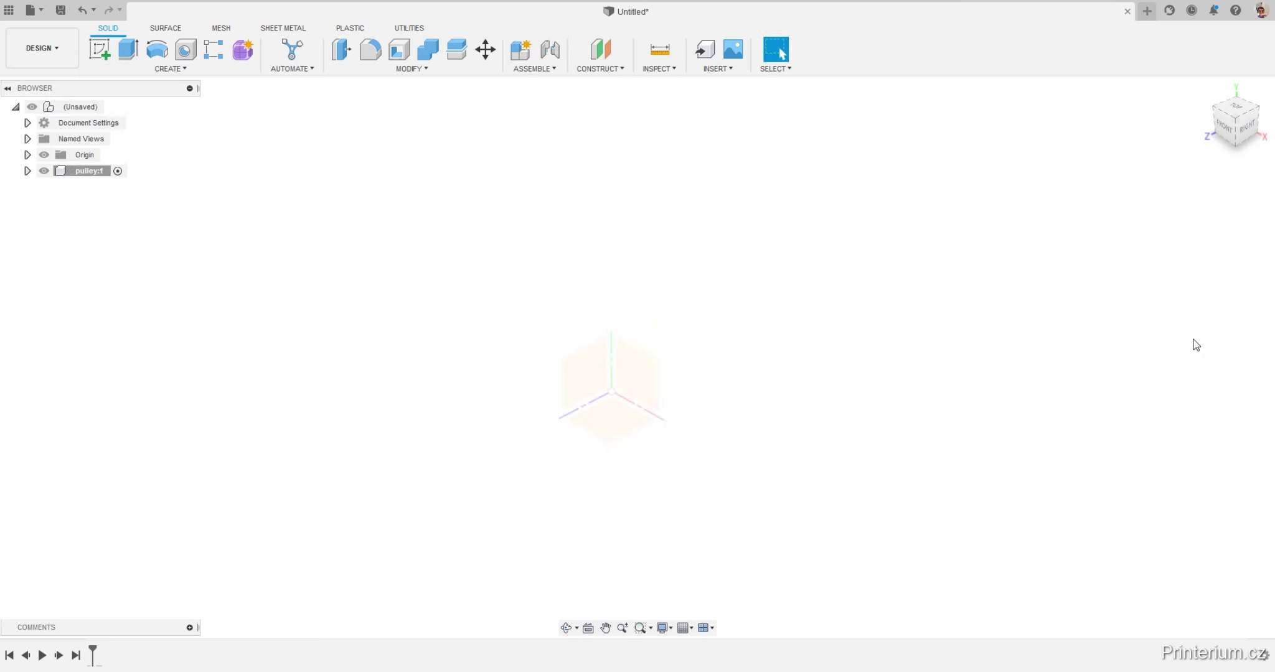
click(93, 176)
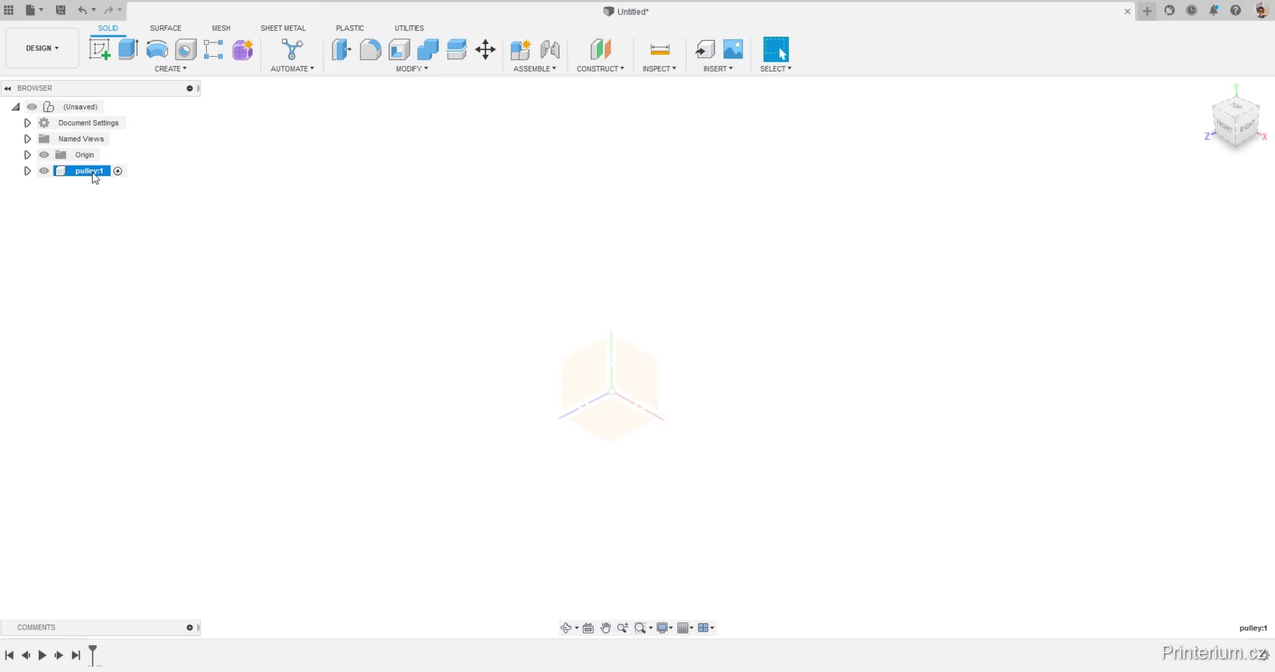
Start a new sketch on the front origin plane and review the reference drawing.
click(98, 49)
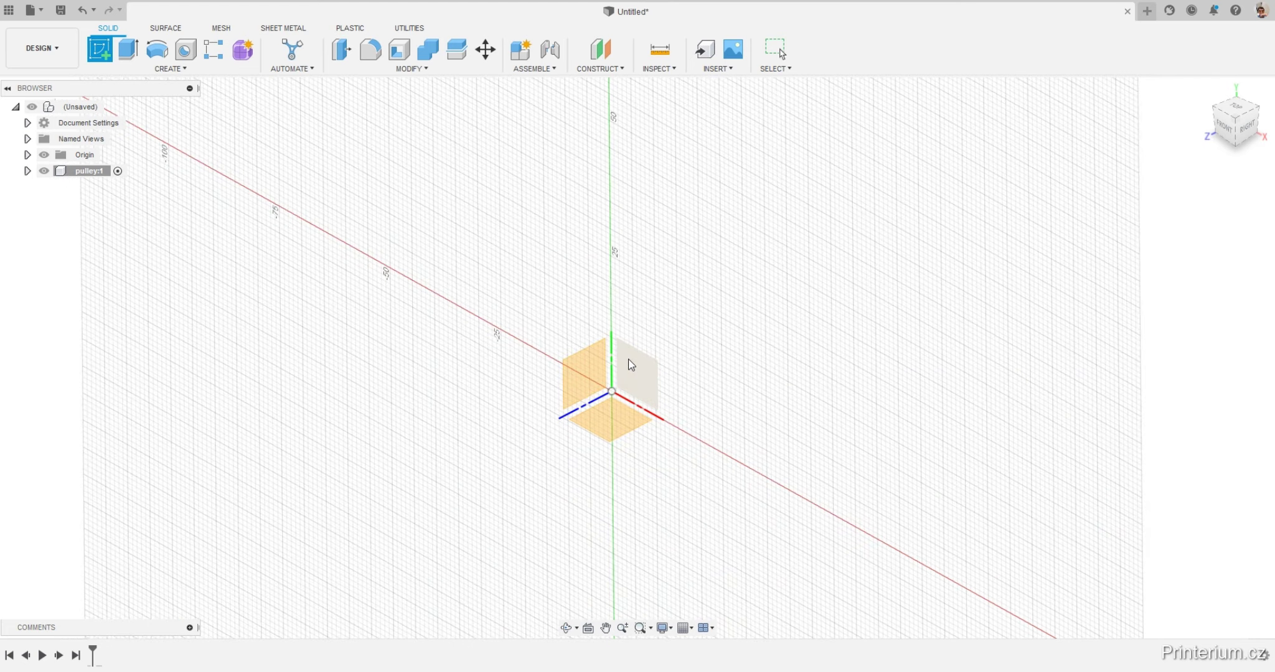
click(632, 365)
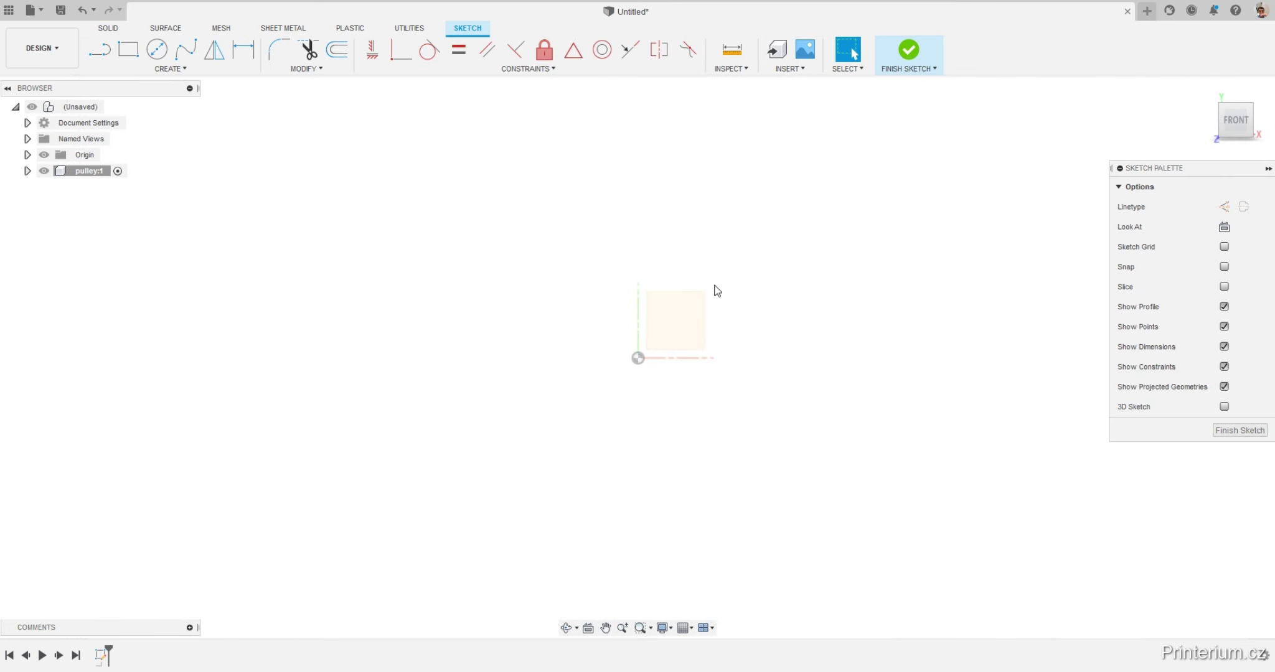
key(alt+Tab)
Draw a closed stepped L-shaped line profile starting and ending at the origin.
click(101, 50)
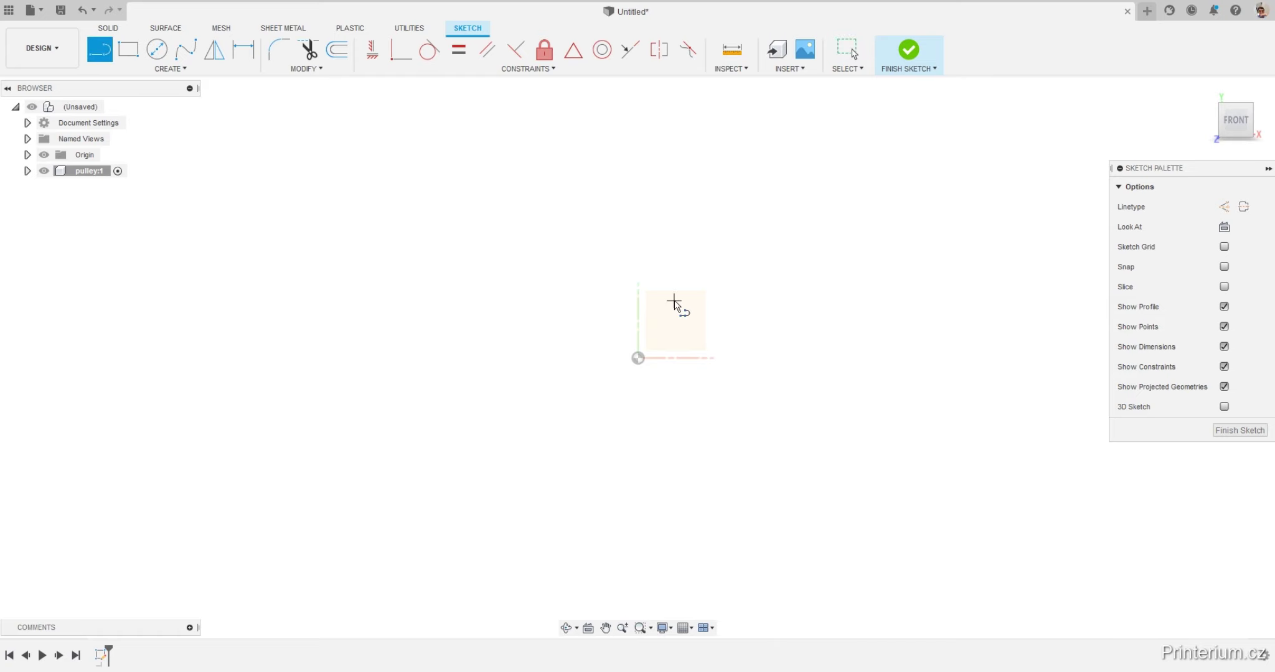
click(637, 359)
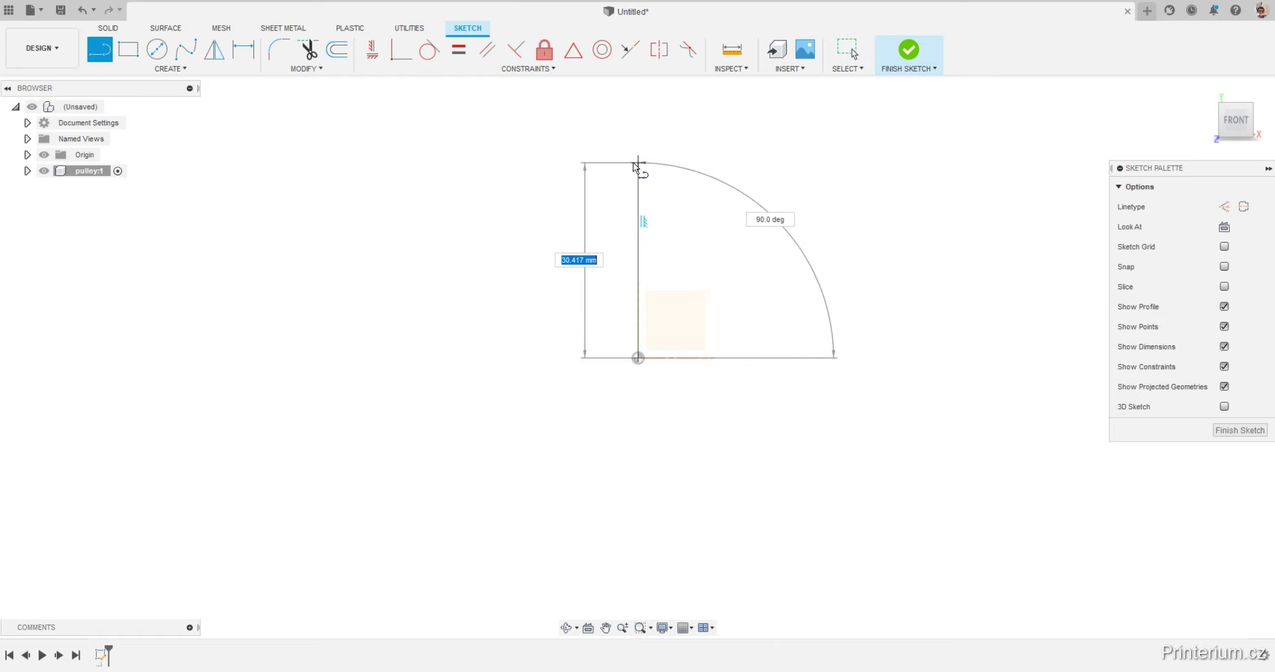
click(638, 127)
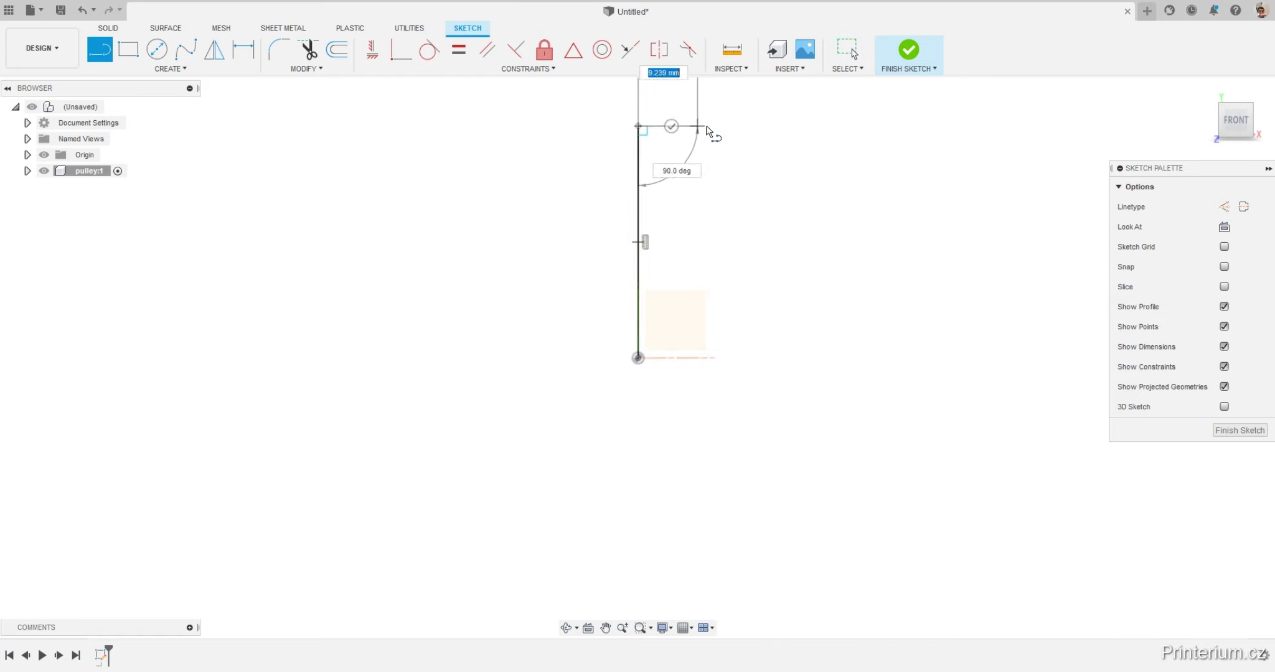
click(718, 126)
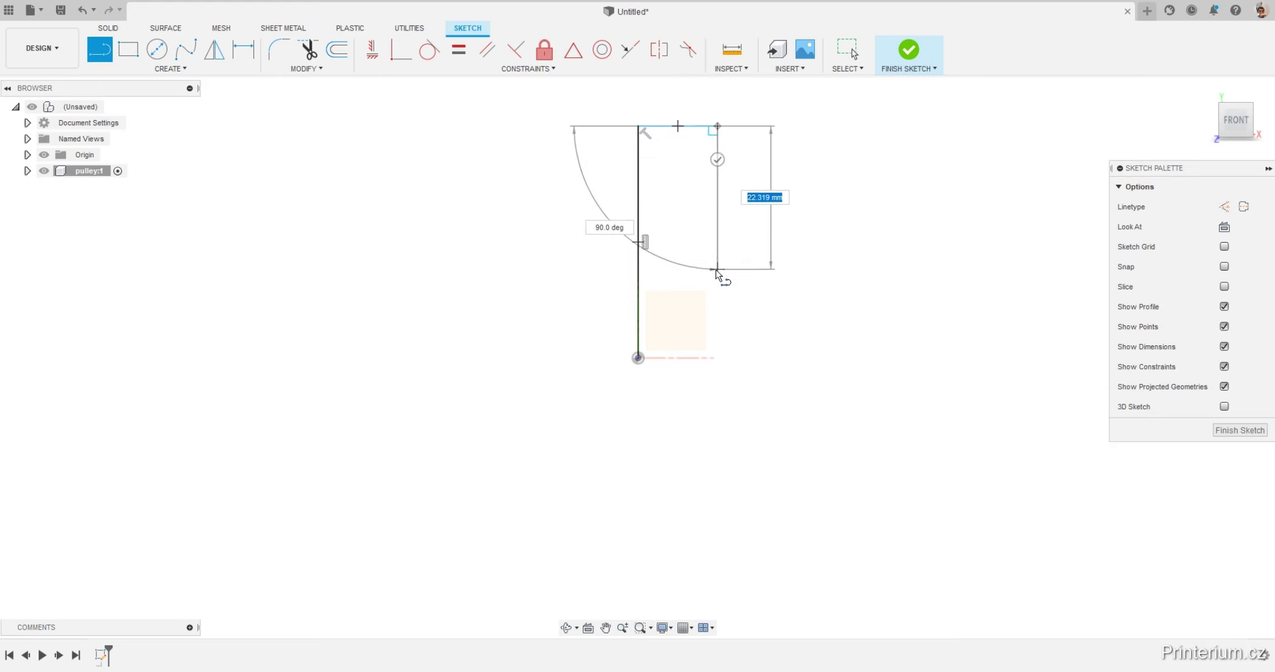
click(717, 270)
click(783, 271)
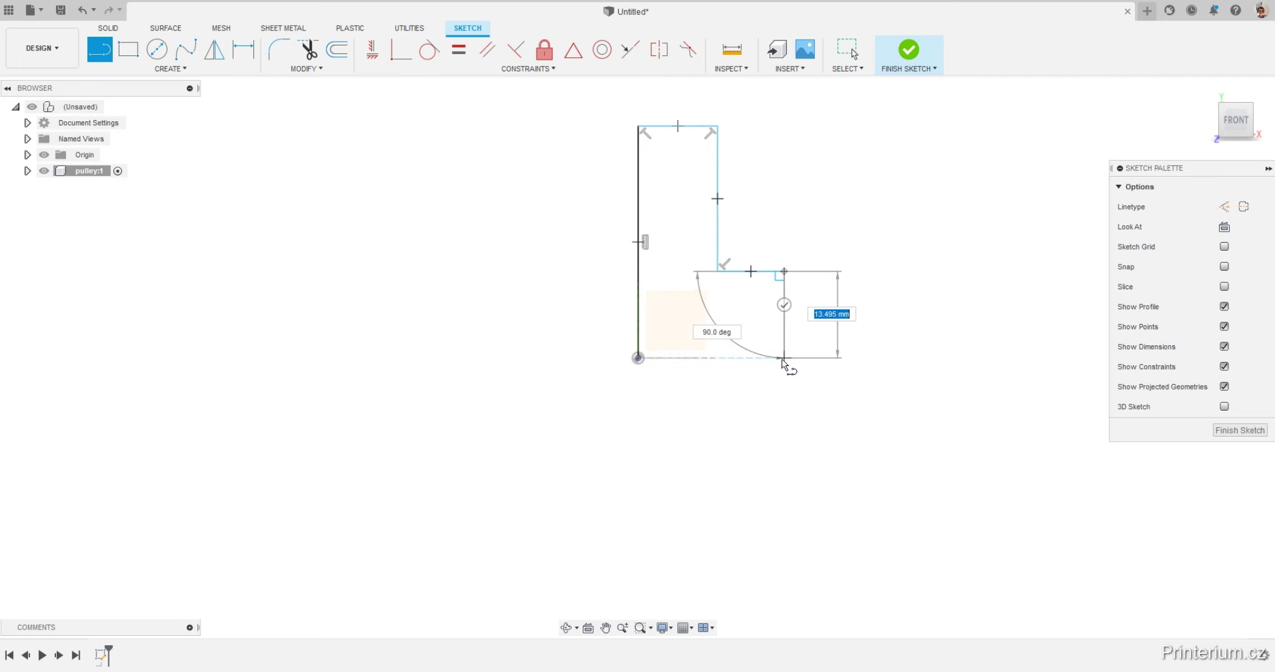
click(785, 358)
click(637, 358)
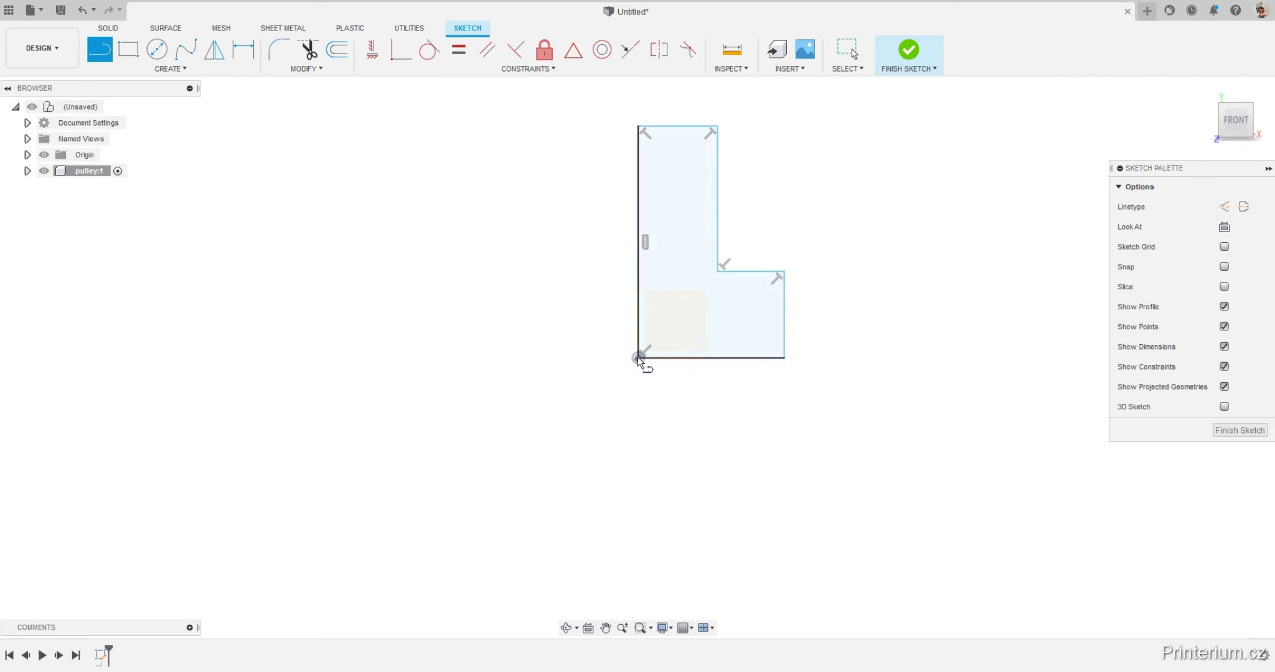
key(Escape)
scroll(908, 311, up, 2)
scroll(626, 443, down, 2)
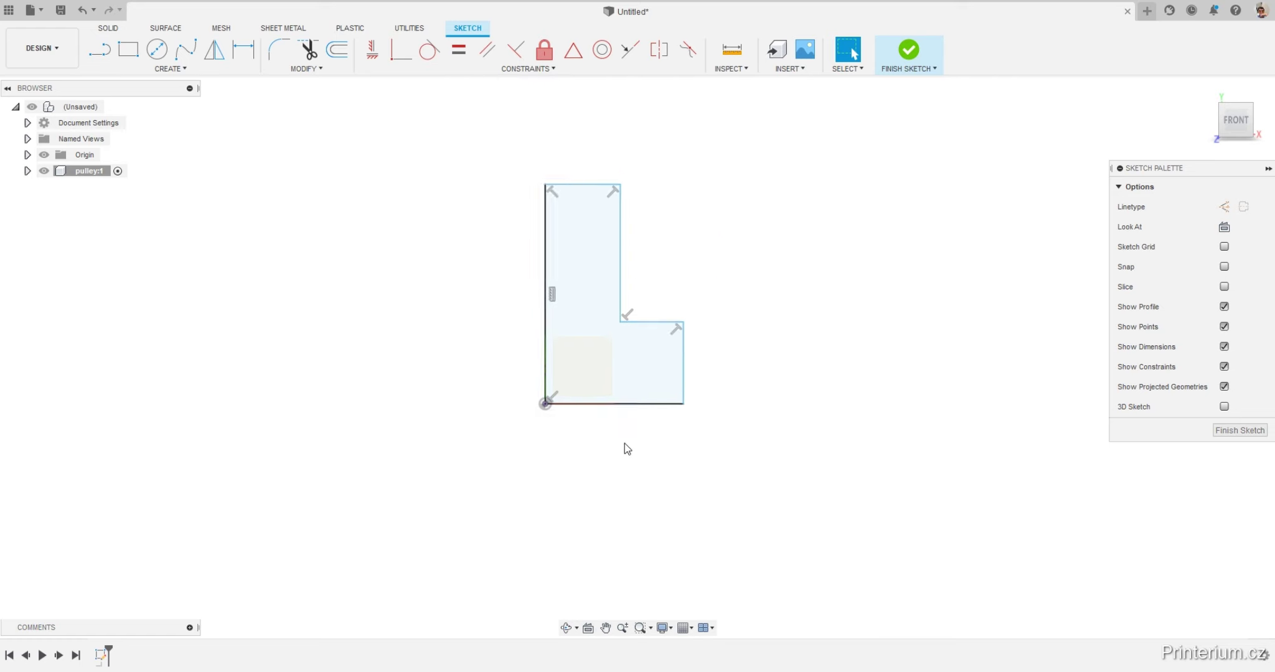
Convert the profile's bottom line into a centerline.
click(614, 410)
right_click(616, 410)
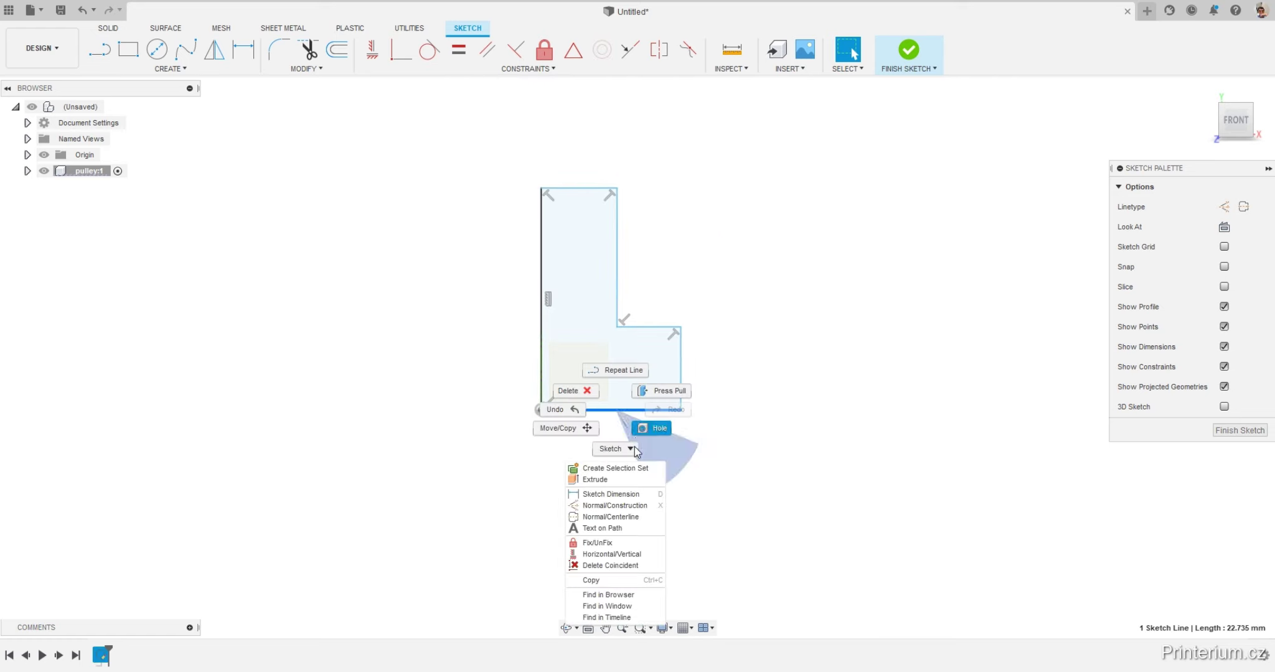
click(602, 517)
scroll(592, 299, up, 1)
scroll(577, 398, up, 1)
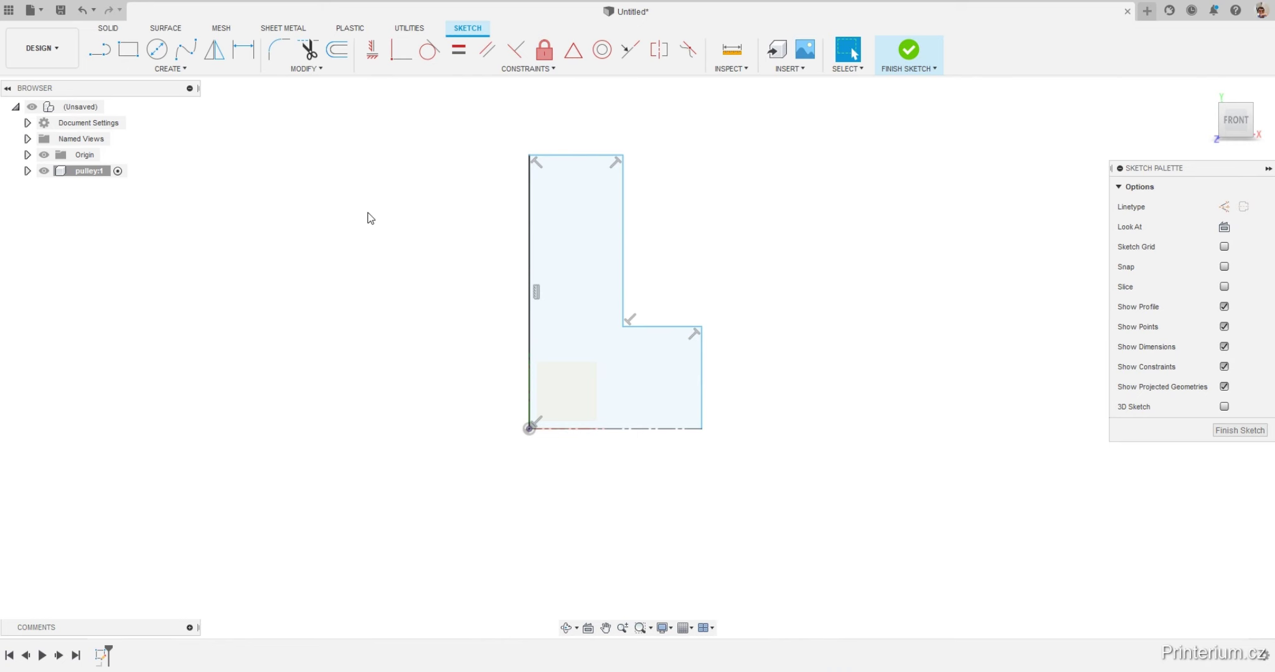
Dimension the top edge to the centerline as a Ø189 mm outer diameter, then compare with the drawing.
click(241, 50)
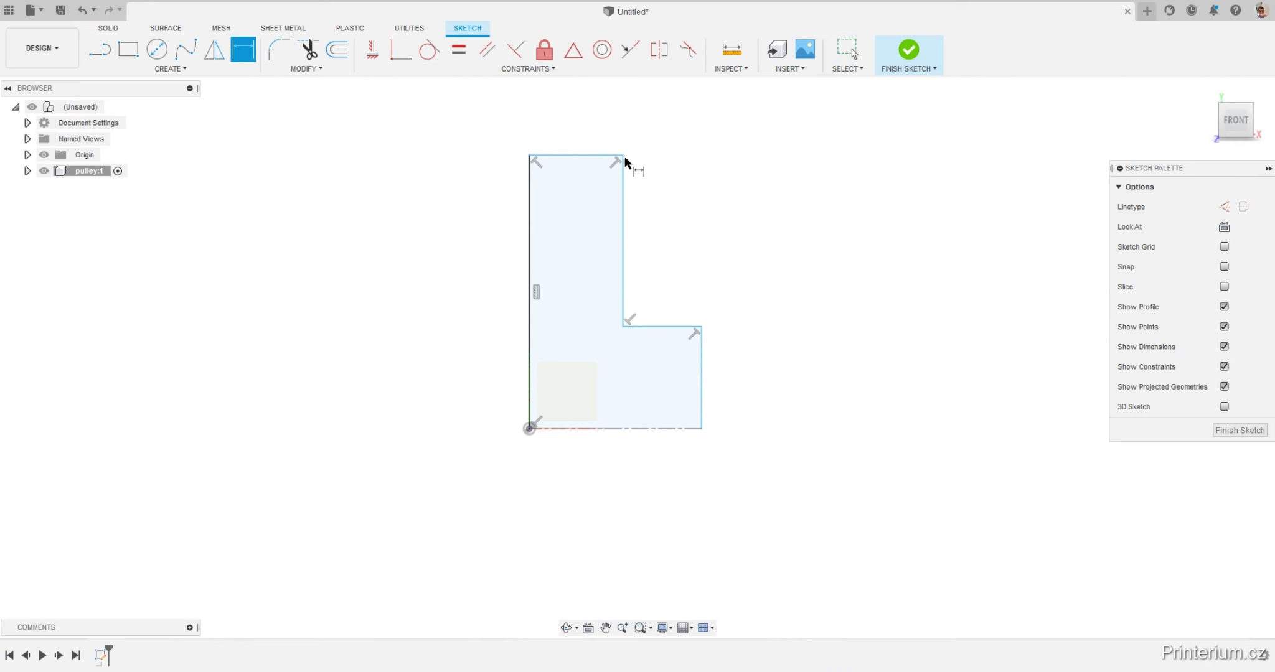
click(584, 156)
click(592, 429)
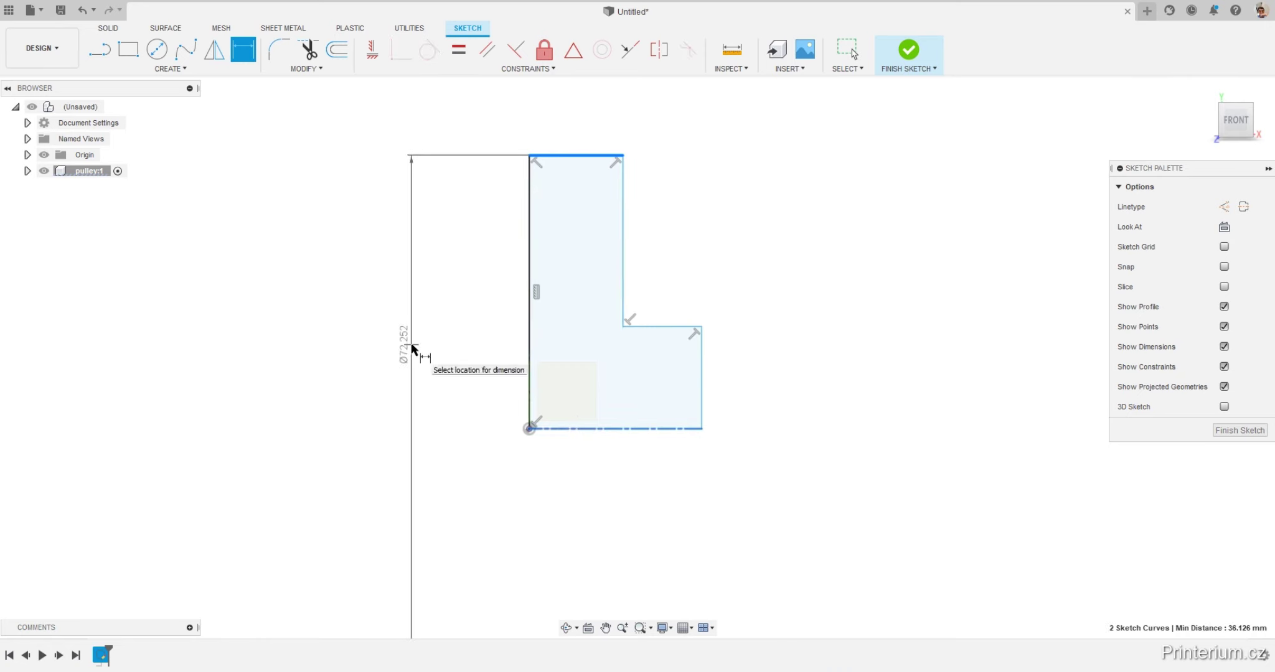
click(412, 348)
text(189)
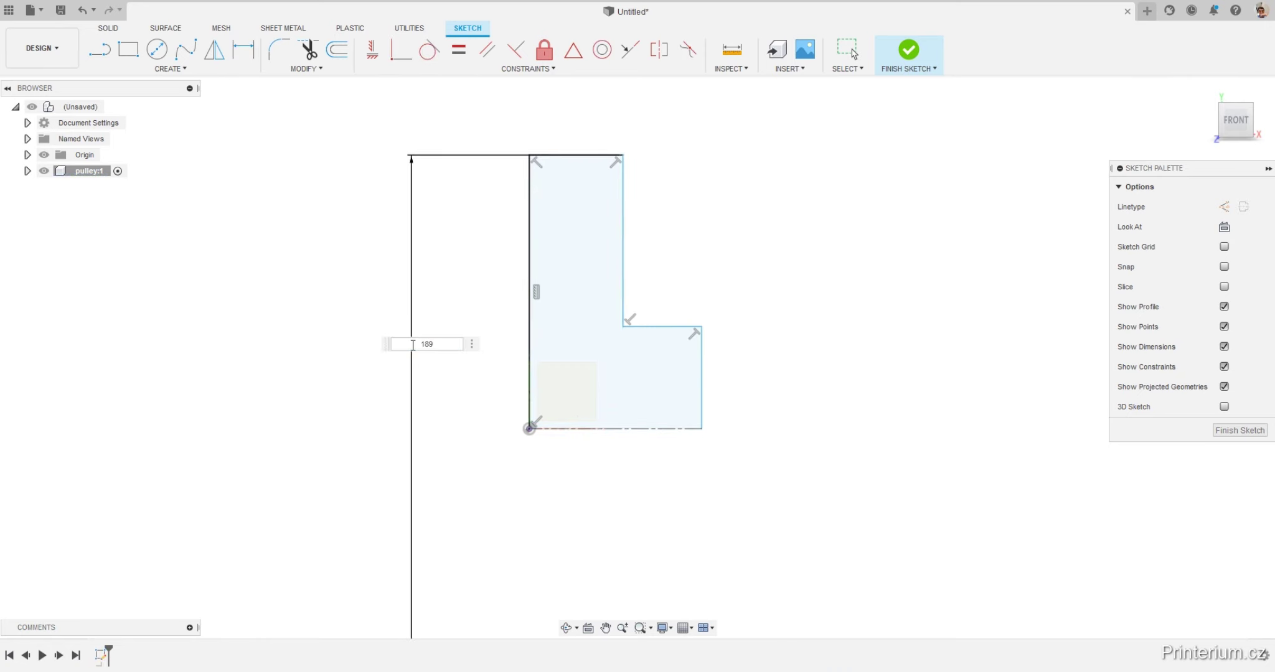
key(Return)
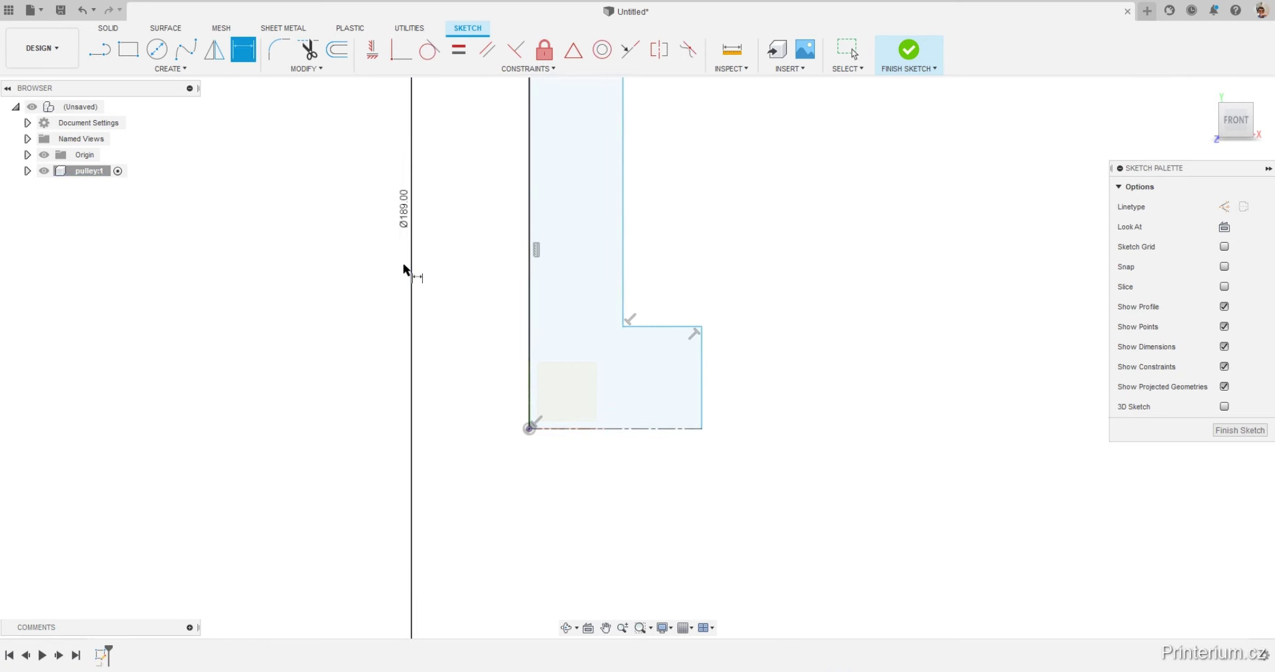
scroll(435, 321, down, 2)
scroll(441, 323, down, 2)
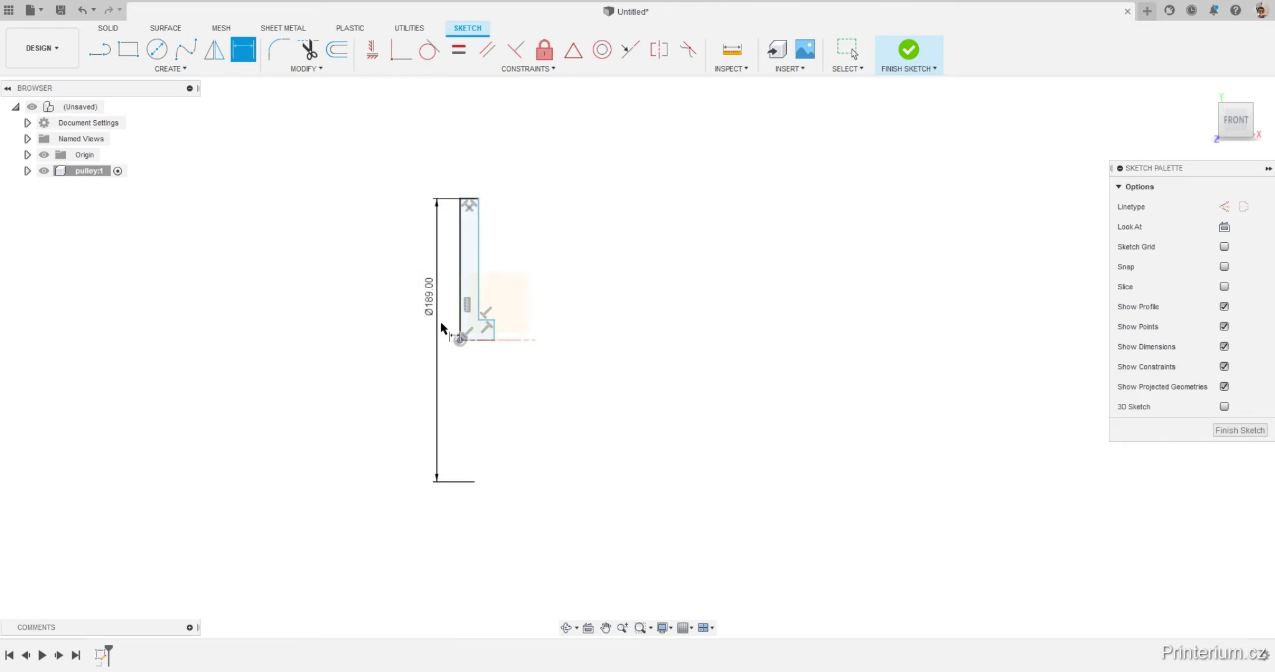
scroll(435, 279, down, 1)
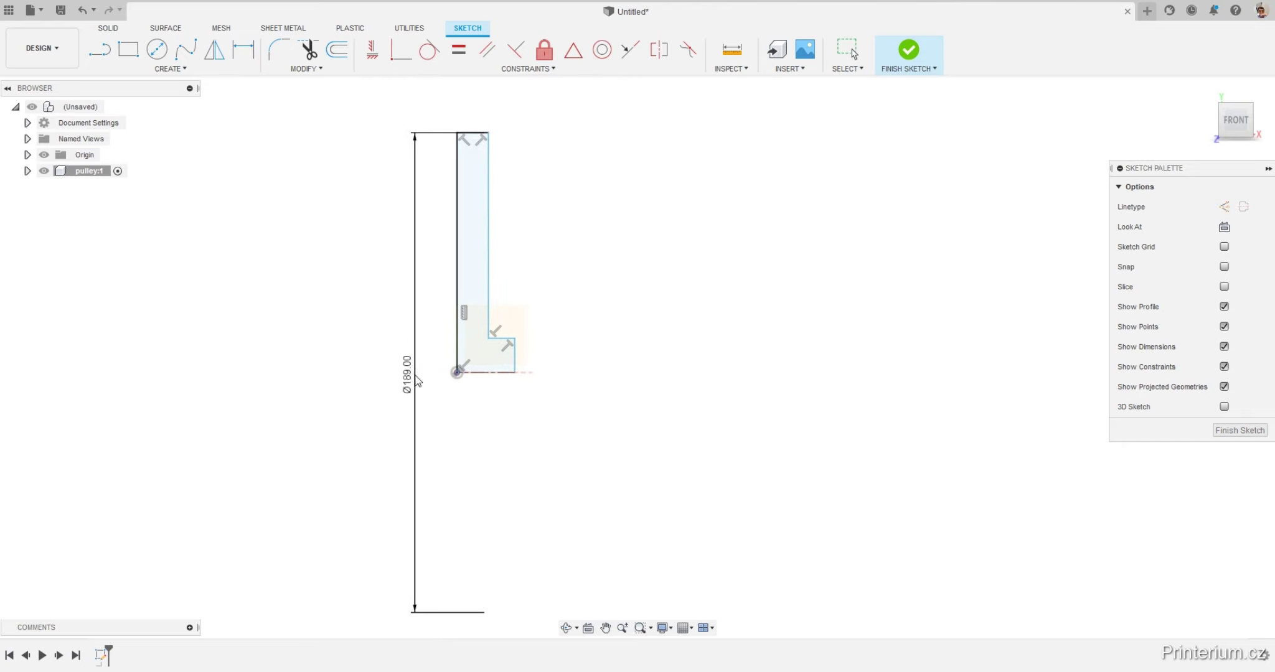
key(alt+Tab)
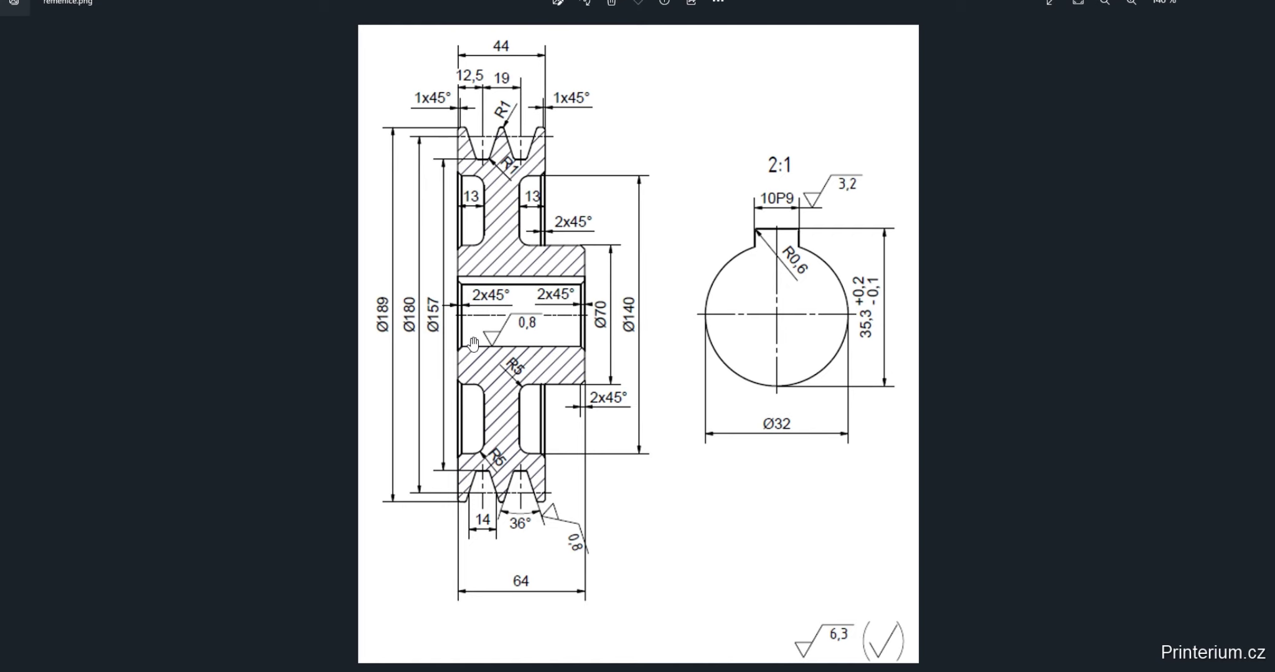
Dimension the step line to the centerline as a Ø70 mm hub diameter.
key(alt+Tab)
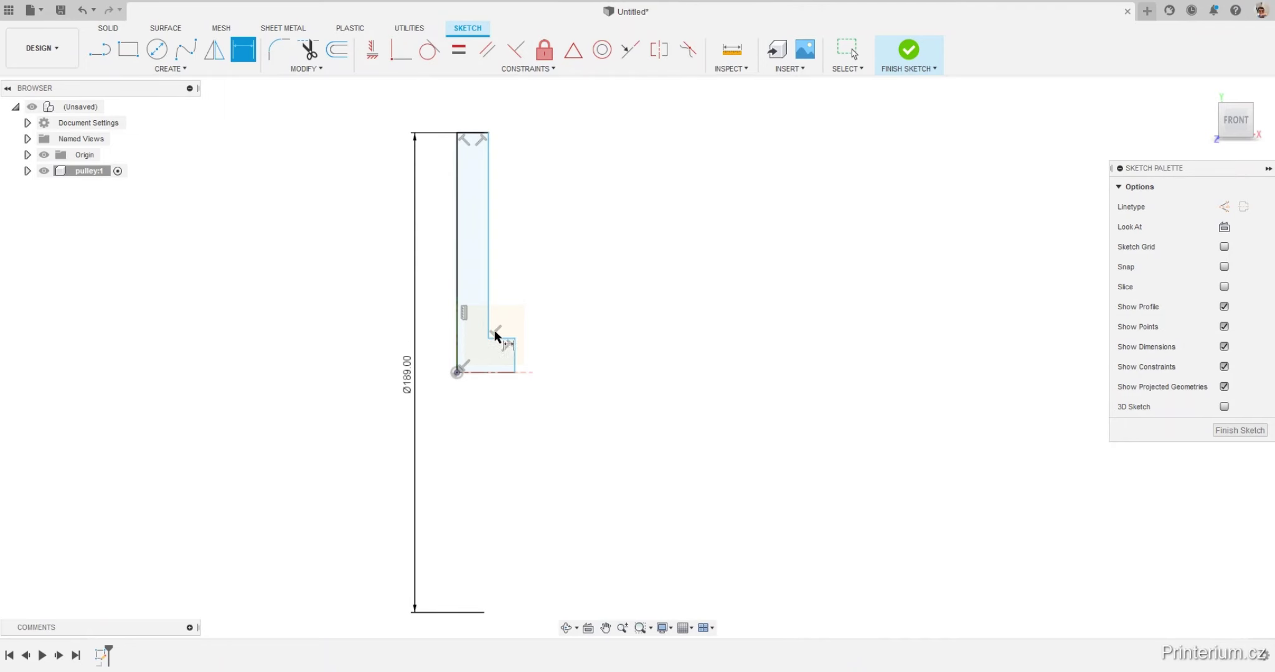
scroll(496, 336, up, 3)
click(509, 336)
click(517, 393)
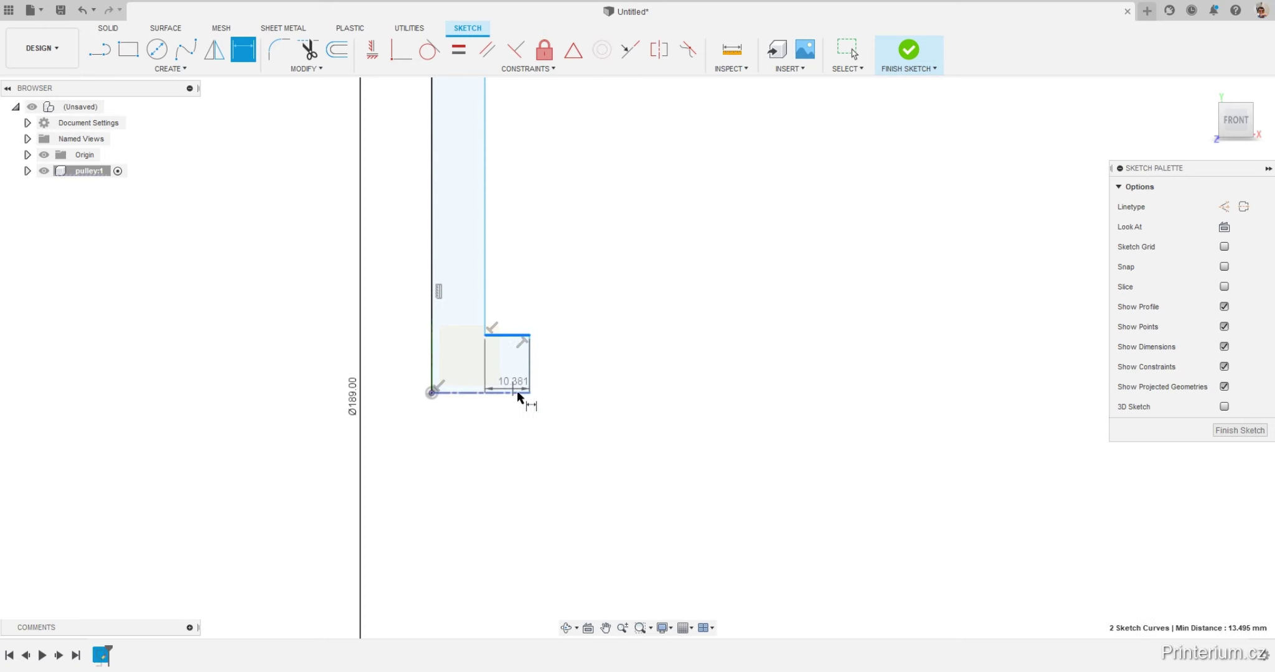
click(574, 396)
text(70)
key(Return)
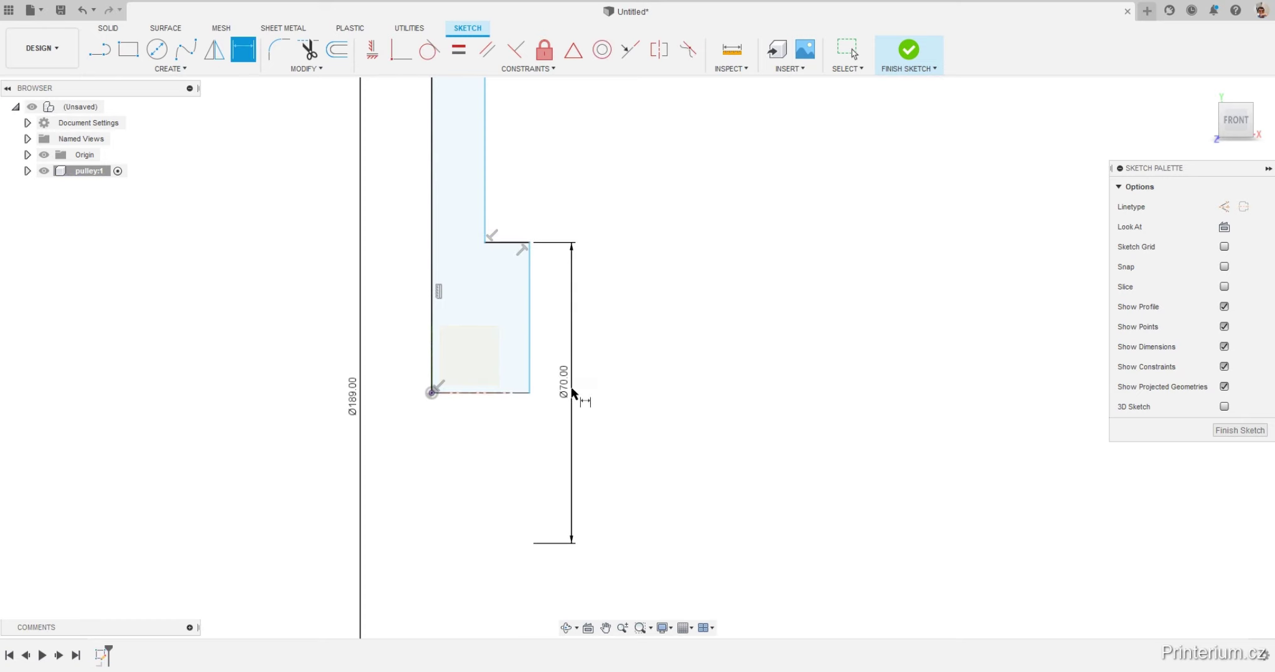
key(alt+Tab)
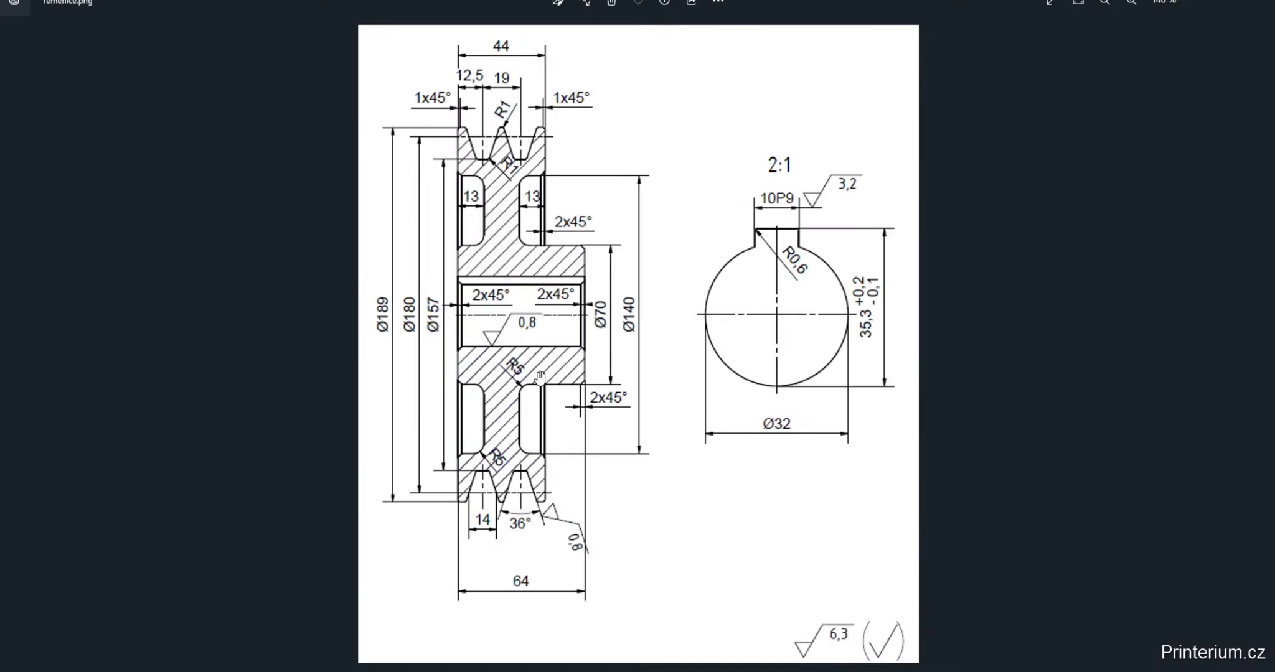
key(alt+Tab)
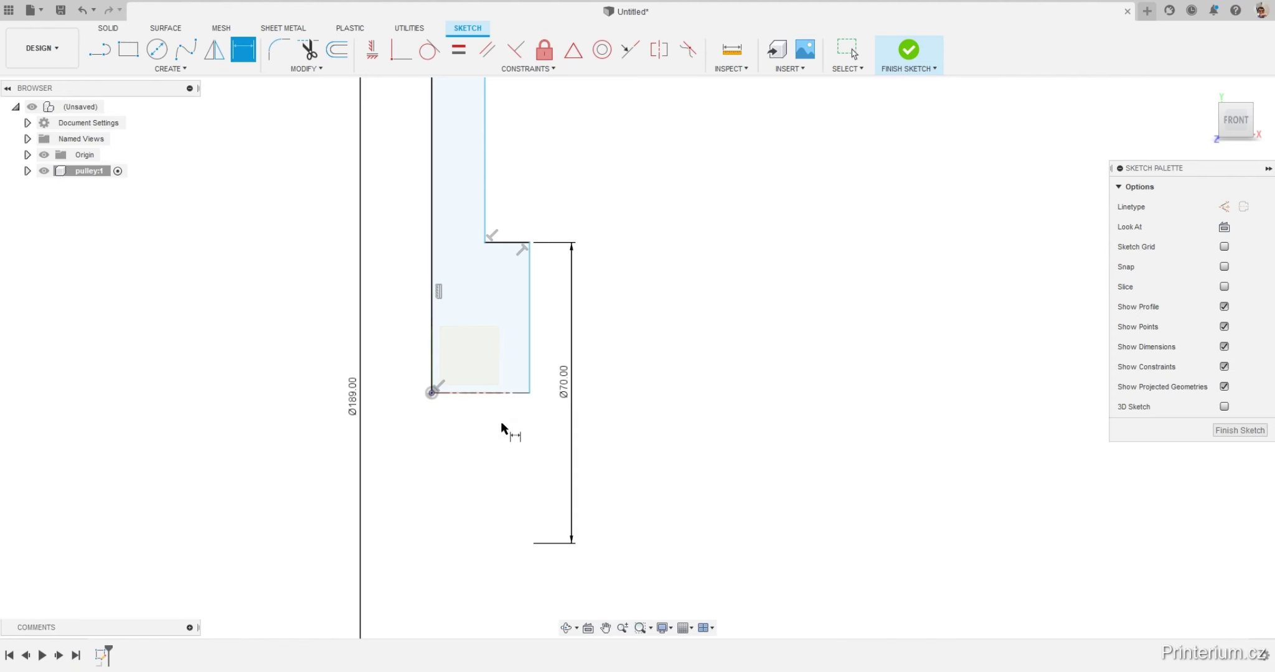
Set the overall width to 64 mm and the top edge width to 44 mm.
click(495, 409)
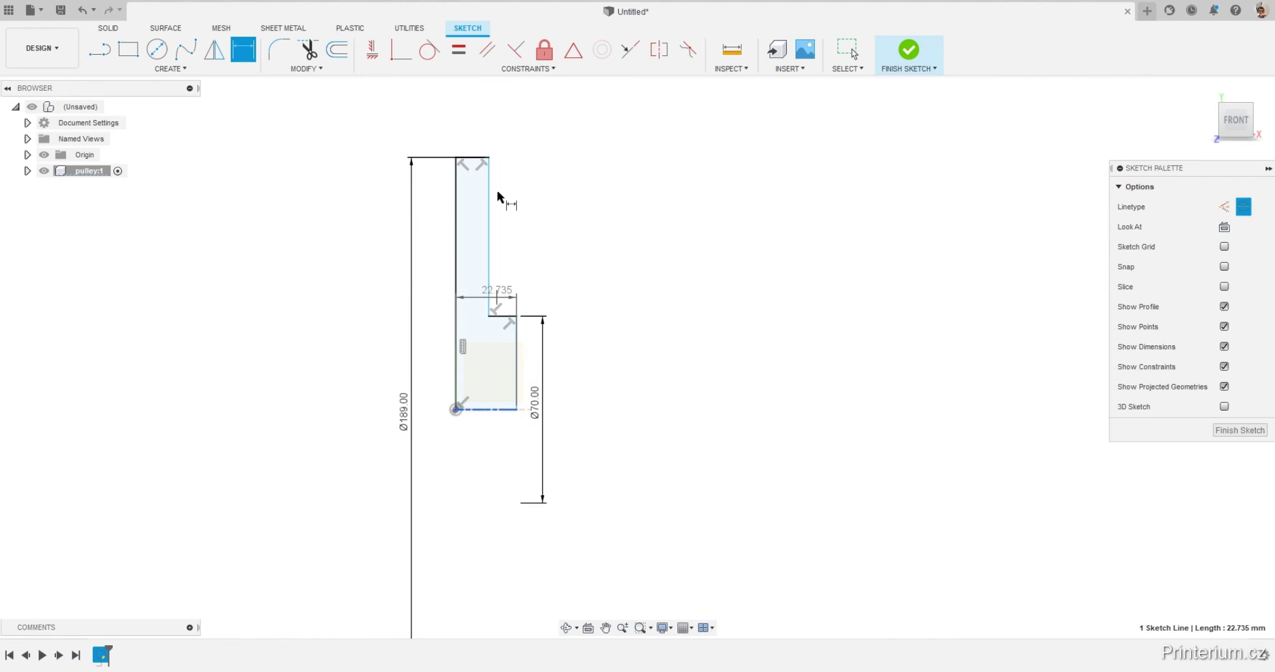
click(492, 118)
text(64)
key(Return)
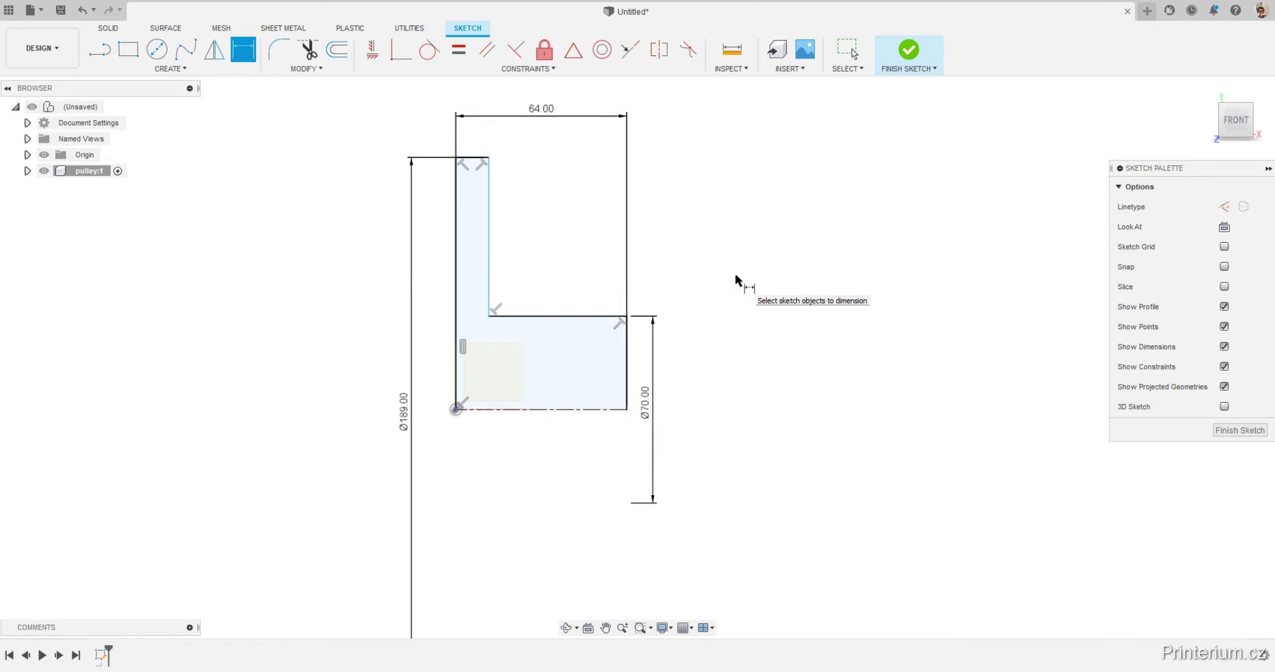
key(alt+Tab)
key(alt+Tab)
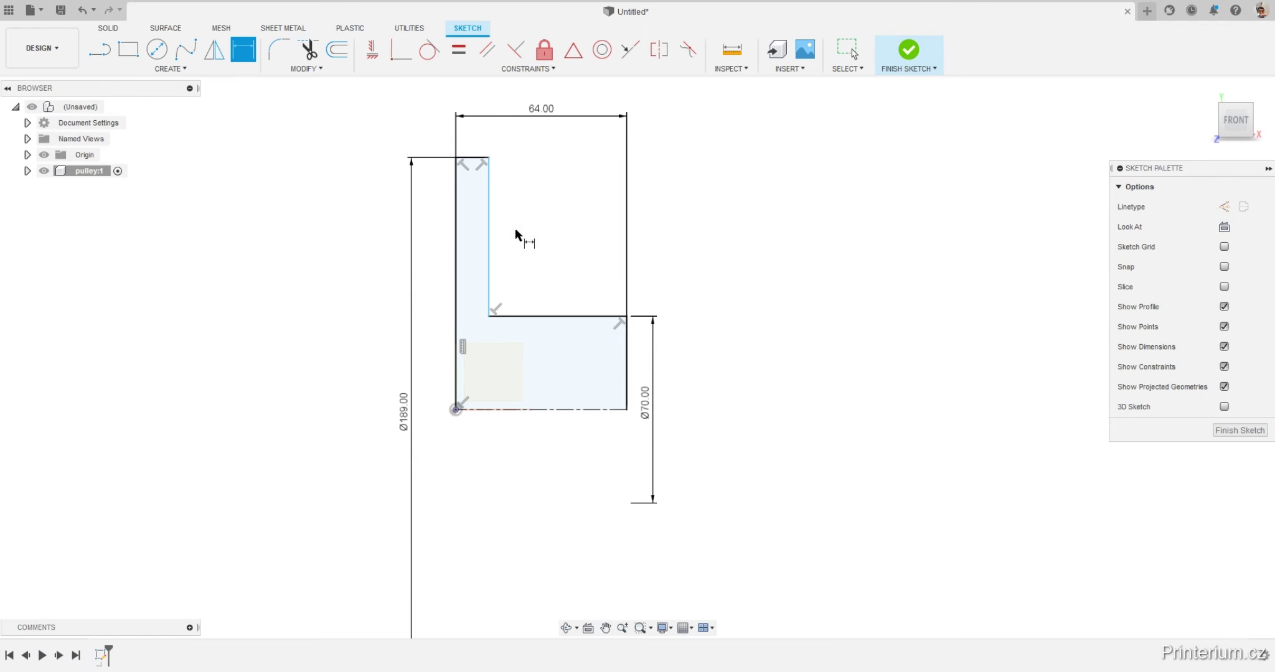
click(475, 158)
text(4)
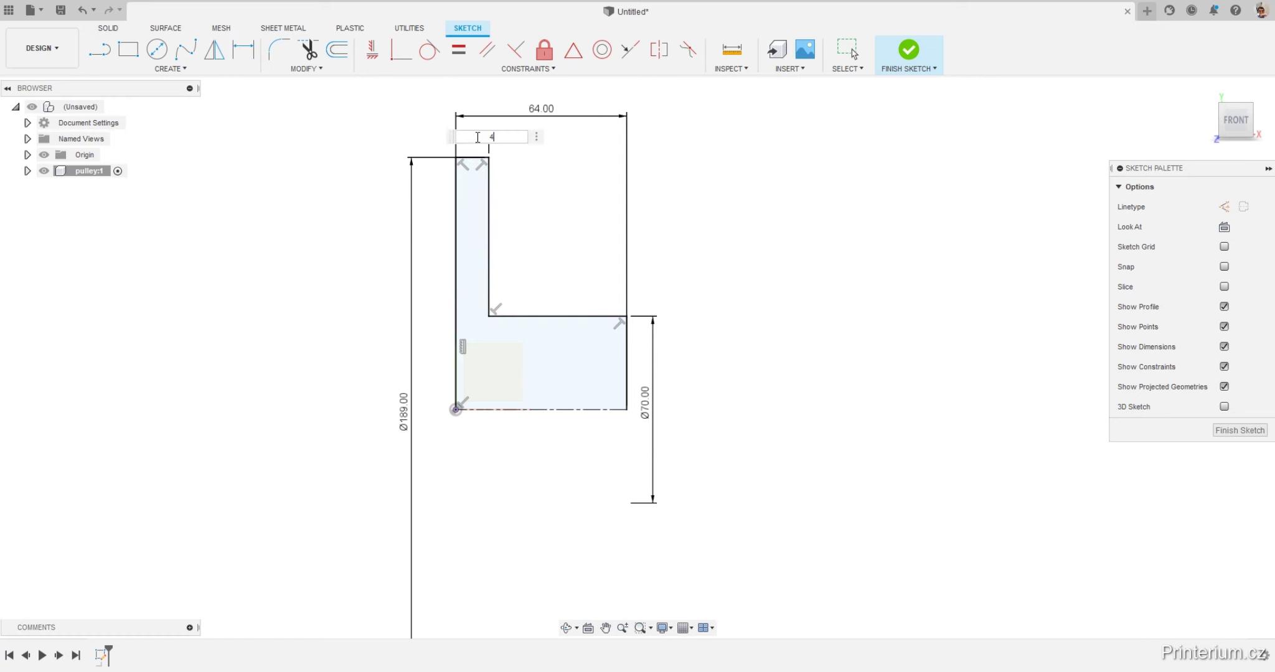
text(4)
key(Return)
key(Escape)
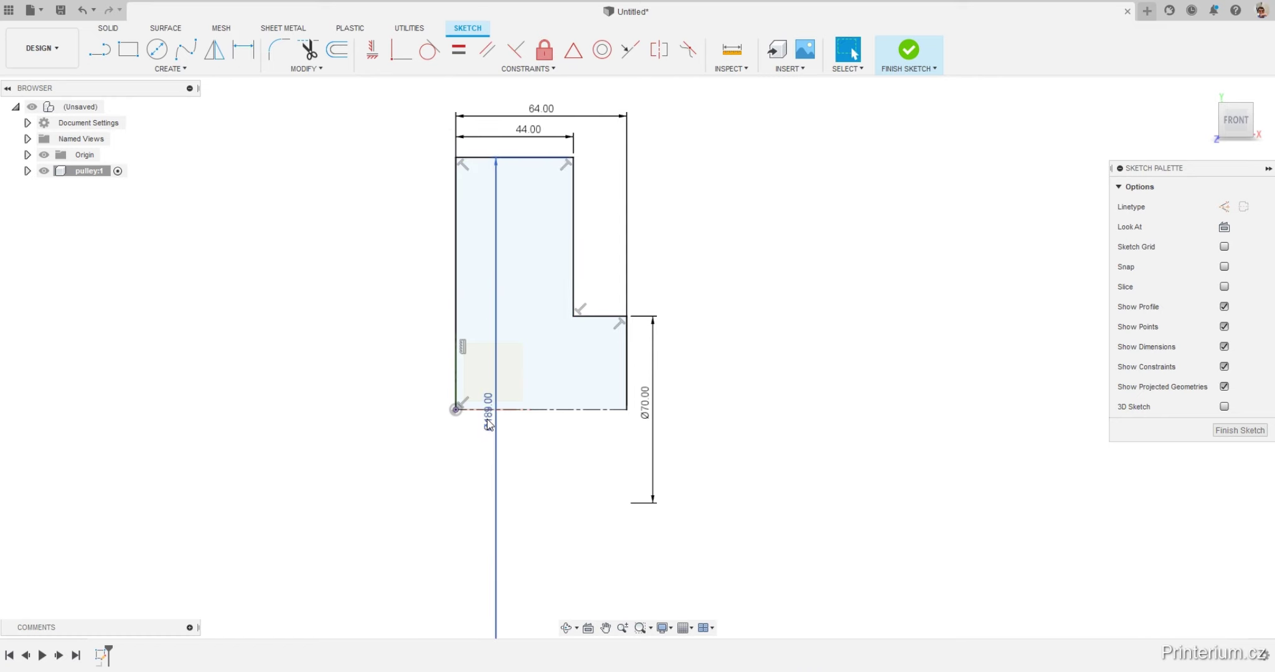
Move the Ø189 dimension left and the Ø70 dimension right, clear of the profile.
drag(487, 420, 418, 417)
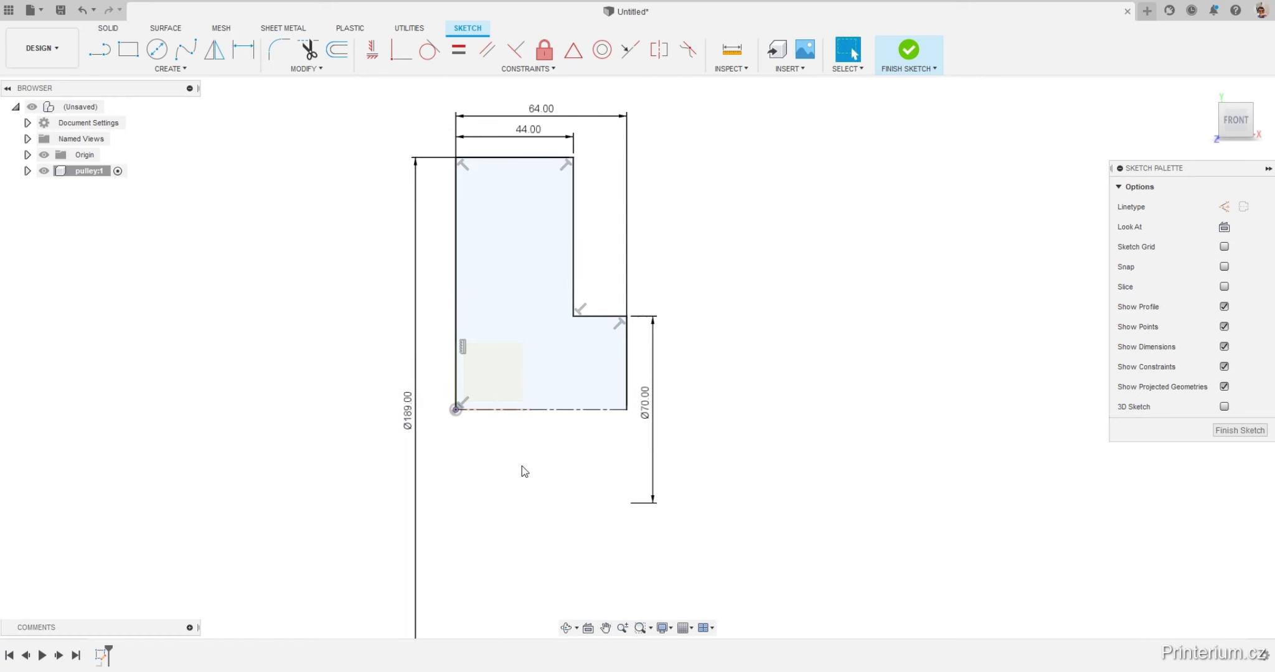
scroll(524, 463, down, 2)
scroll(573, 436, up, 3)
drag(632, 413, 651, 413)
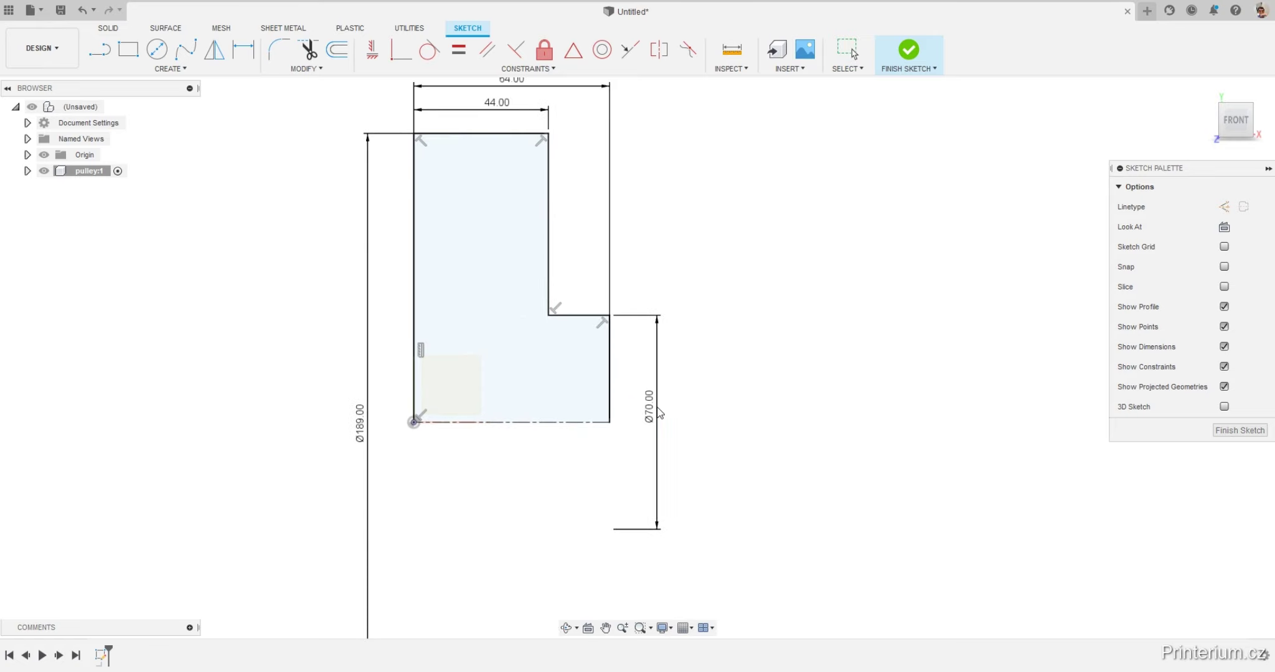
scroll(679, 317, down, 2)
scroll(678, 317, up, 1)
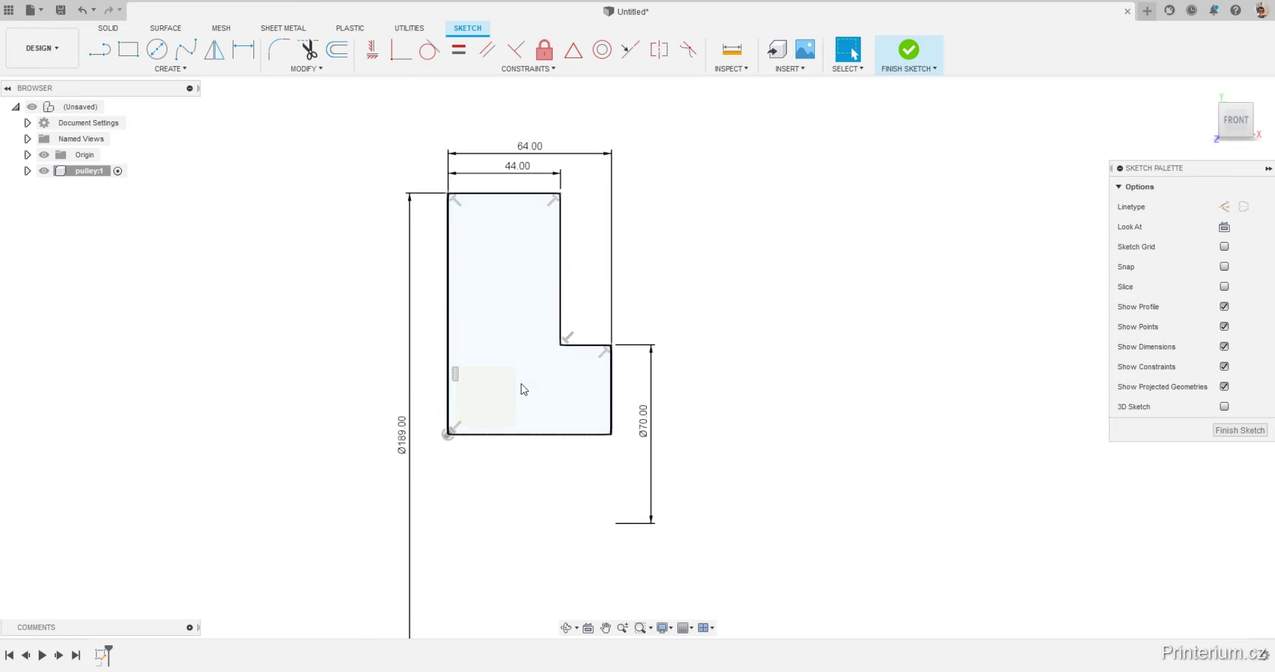
key(alt+Tab)
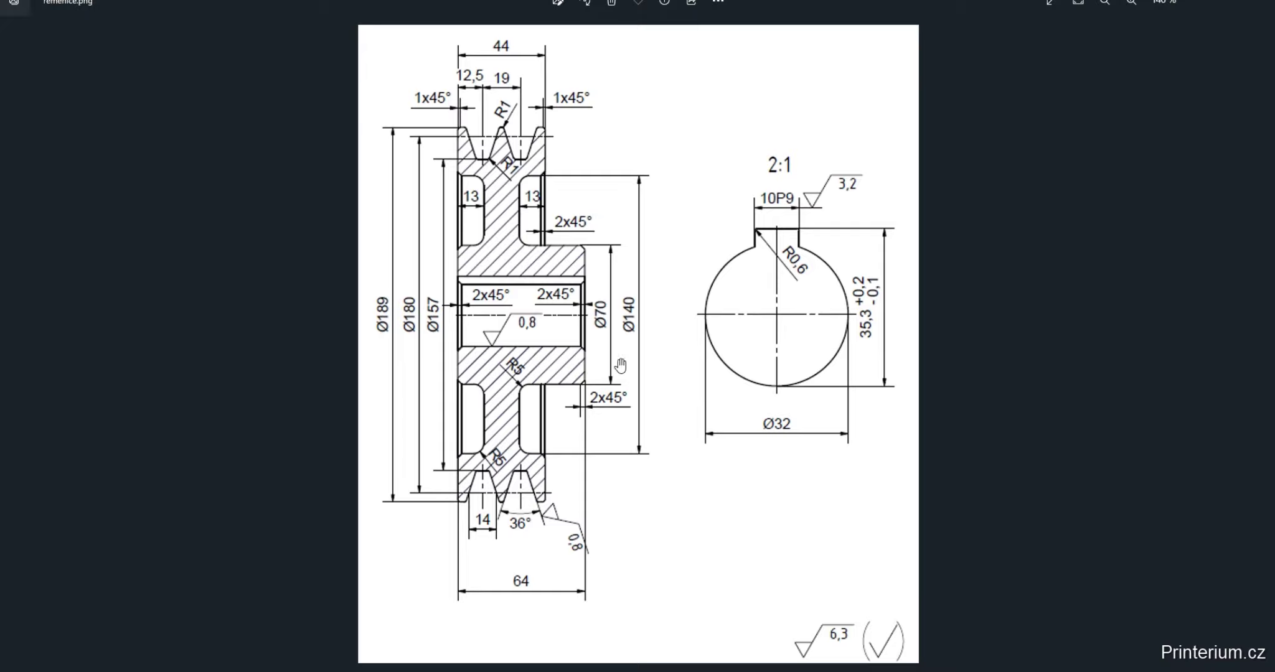
key(alt+Tab)
key(alt+Tab)
key(alt+Tab)
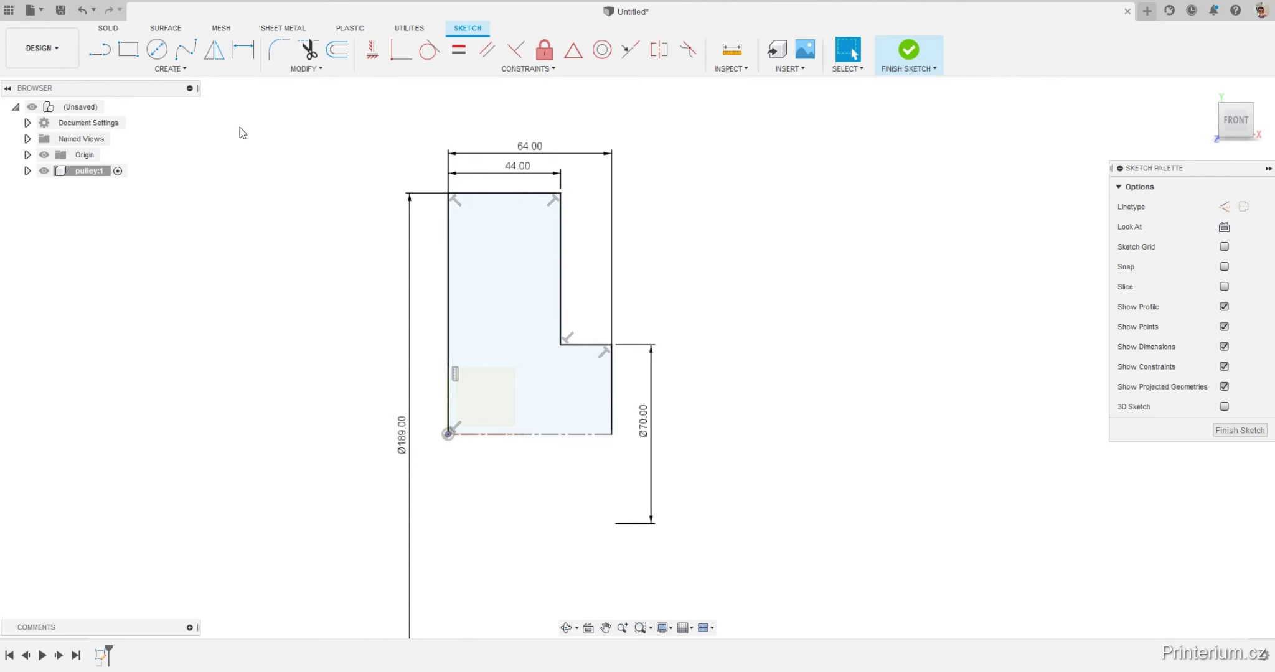
Revolve the L-profile a full 360° around the centerline, then restore the front view.
click(1243, 432)
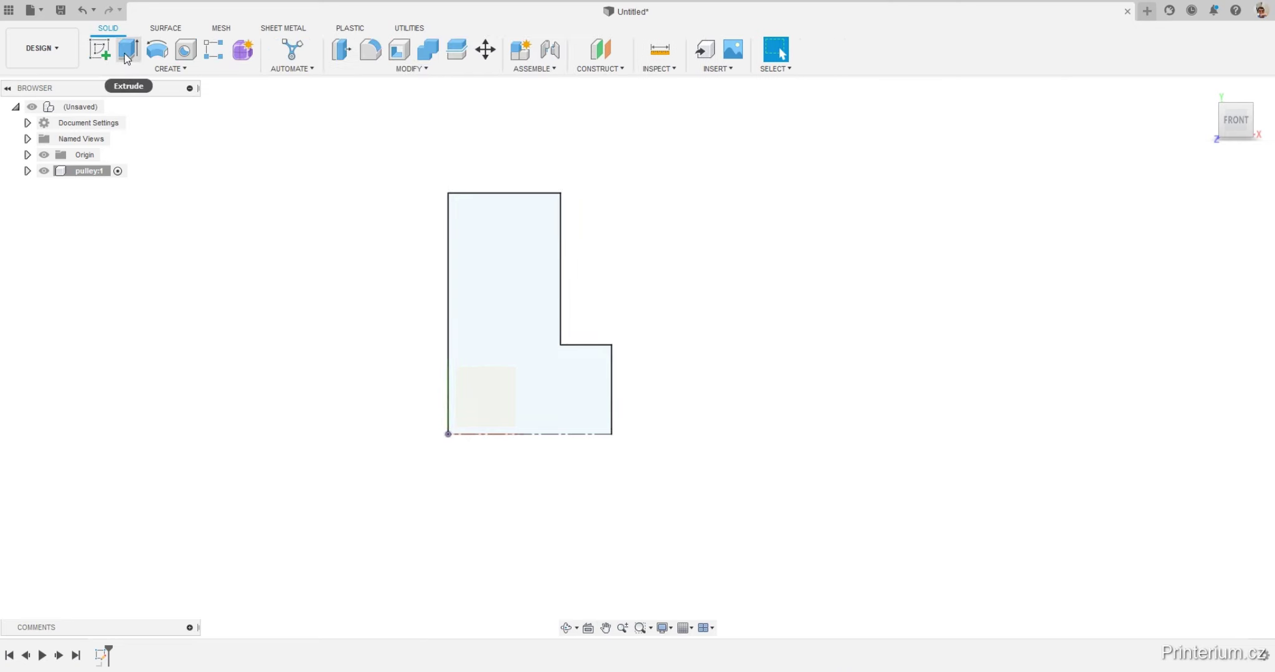
click(157, 50)
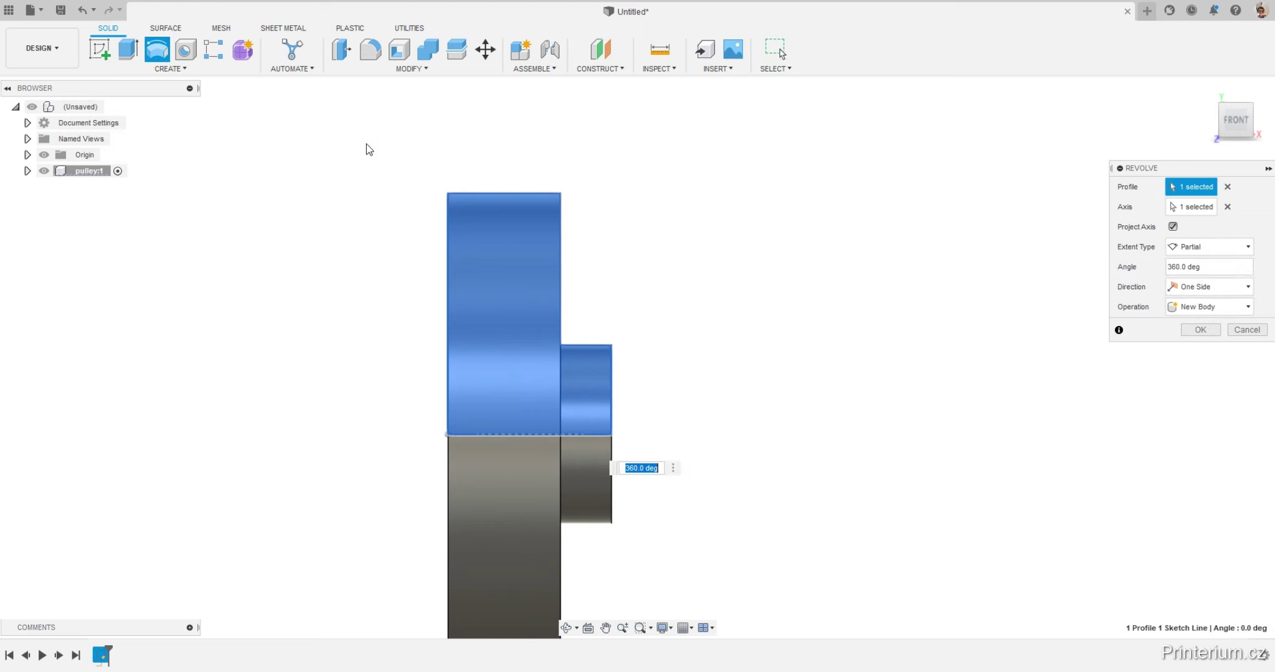
click(1200, 330)
scroll(302, 245, down, 3)
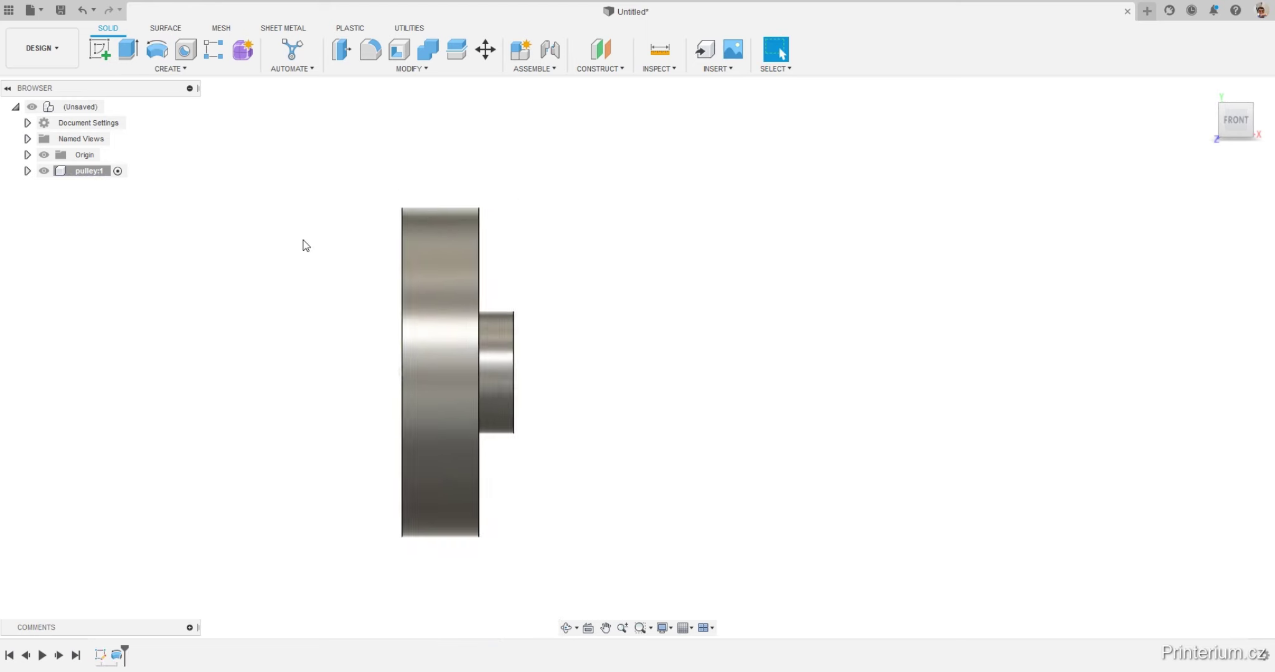
scroll(291, 330, up, 1)
mouse_move(623, 237)
mouse_down()
mouse_move(667, 278)
mouse_move(601, 244)
mouse_move(567, 249)
mouse_move(735, 222)
mouse_up()
key(Escape)
mouse_move(1235, 121)
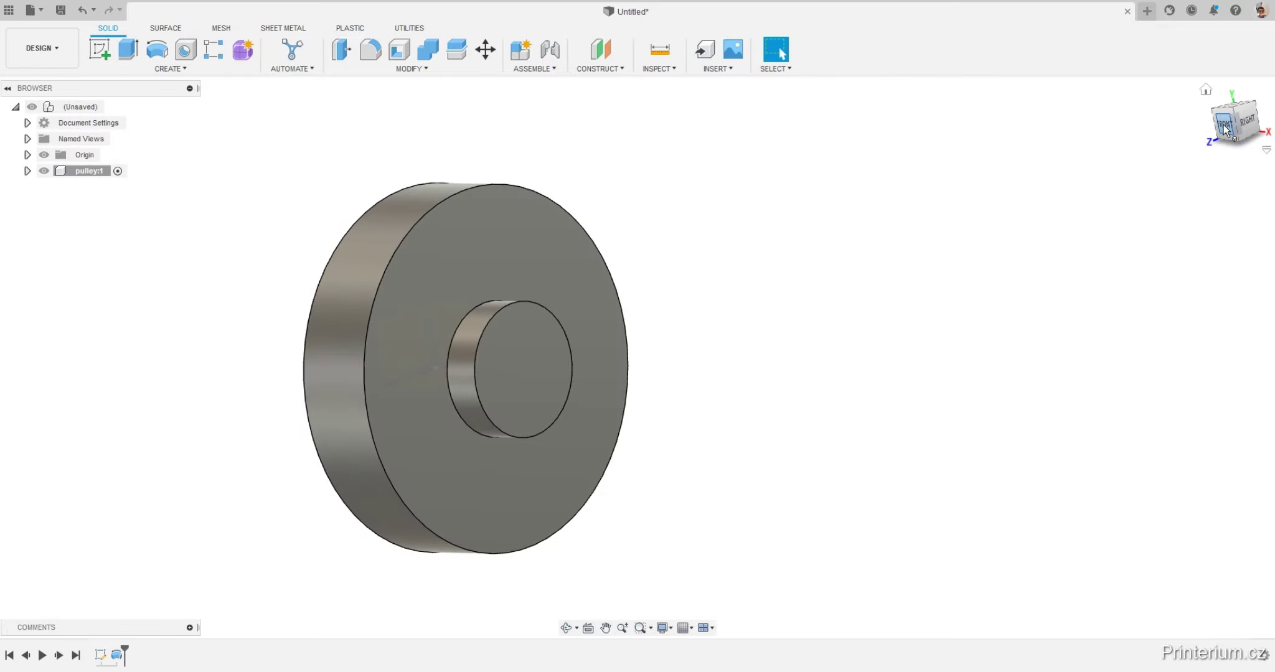
click(1224, 124)
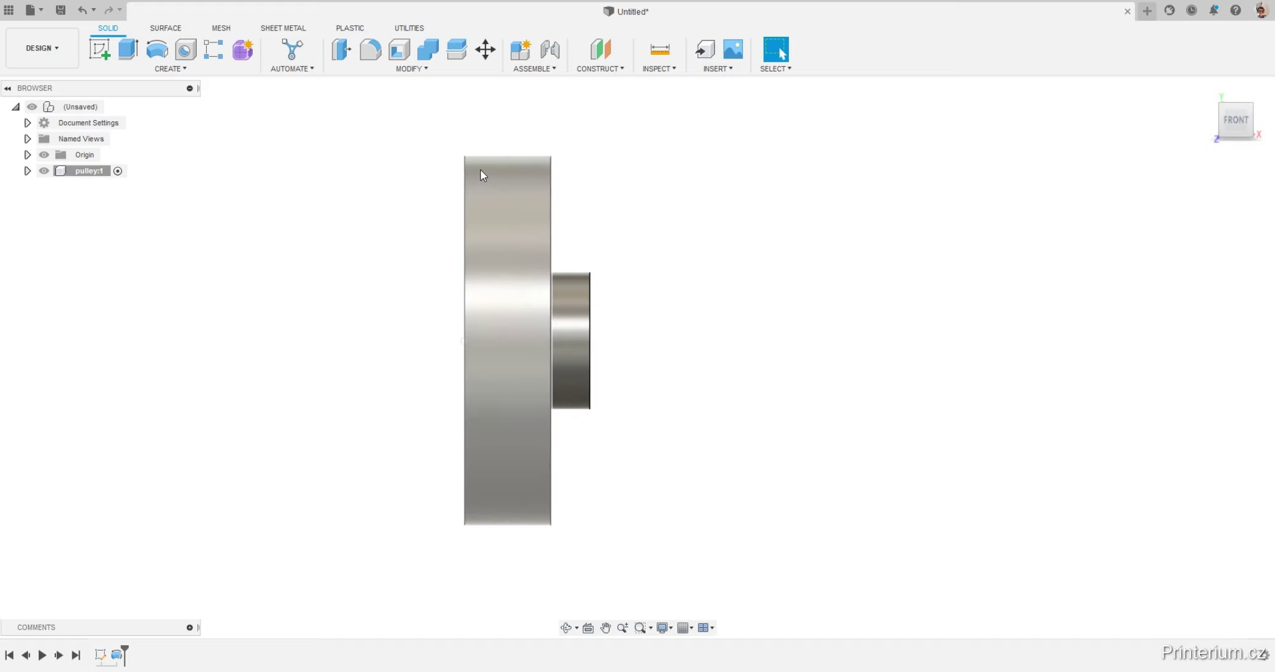
key(alt+Tab)
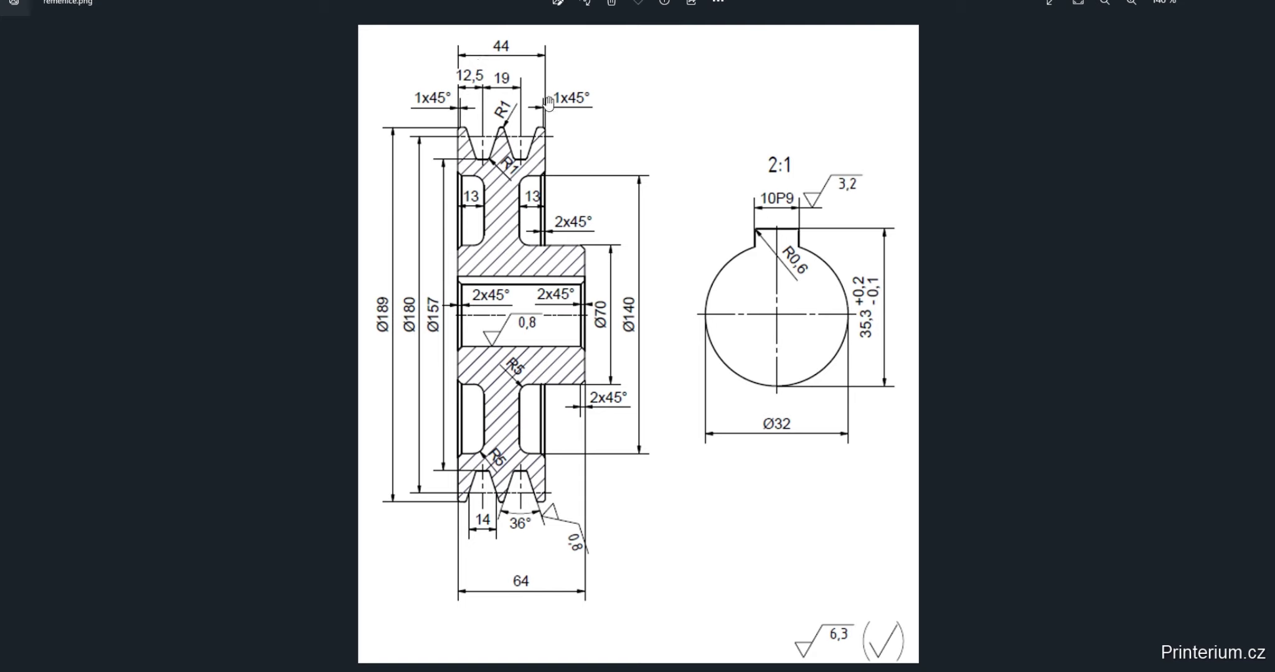
key(alt+Tab)
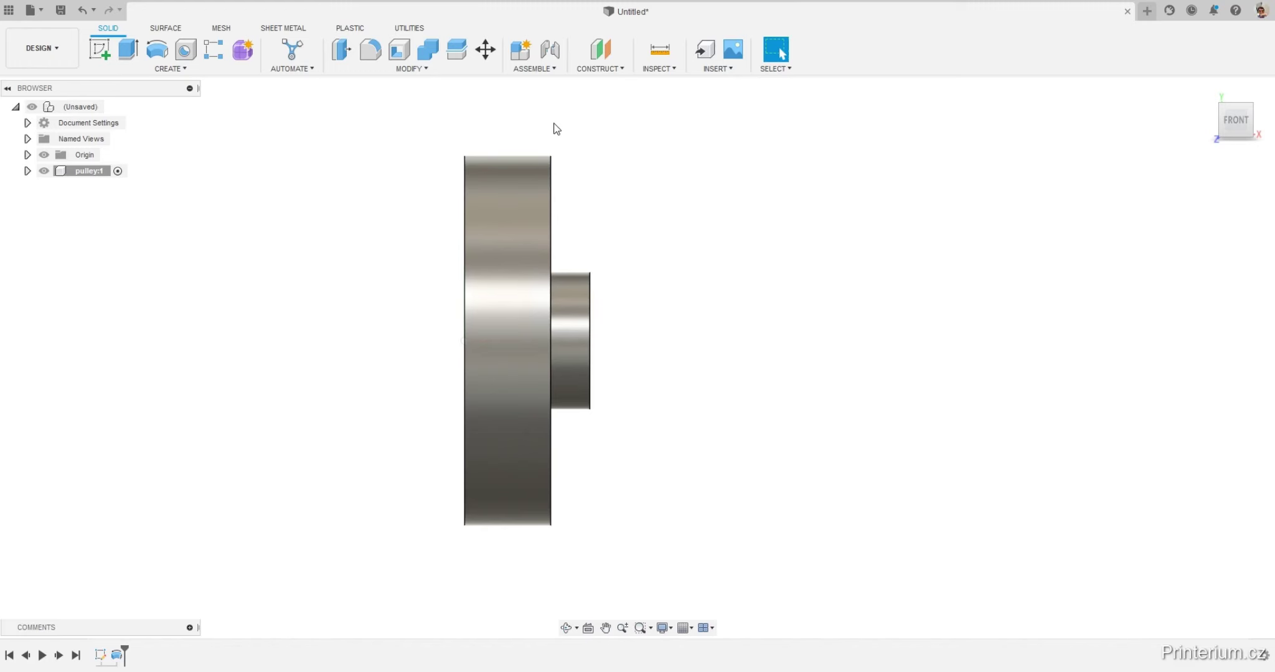
mouse_move(554, 125)
shift+middle_down()
mouse_move(637, 171)
mouse_move(614, 197)
shift+middle_up()
click(44, 154)
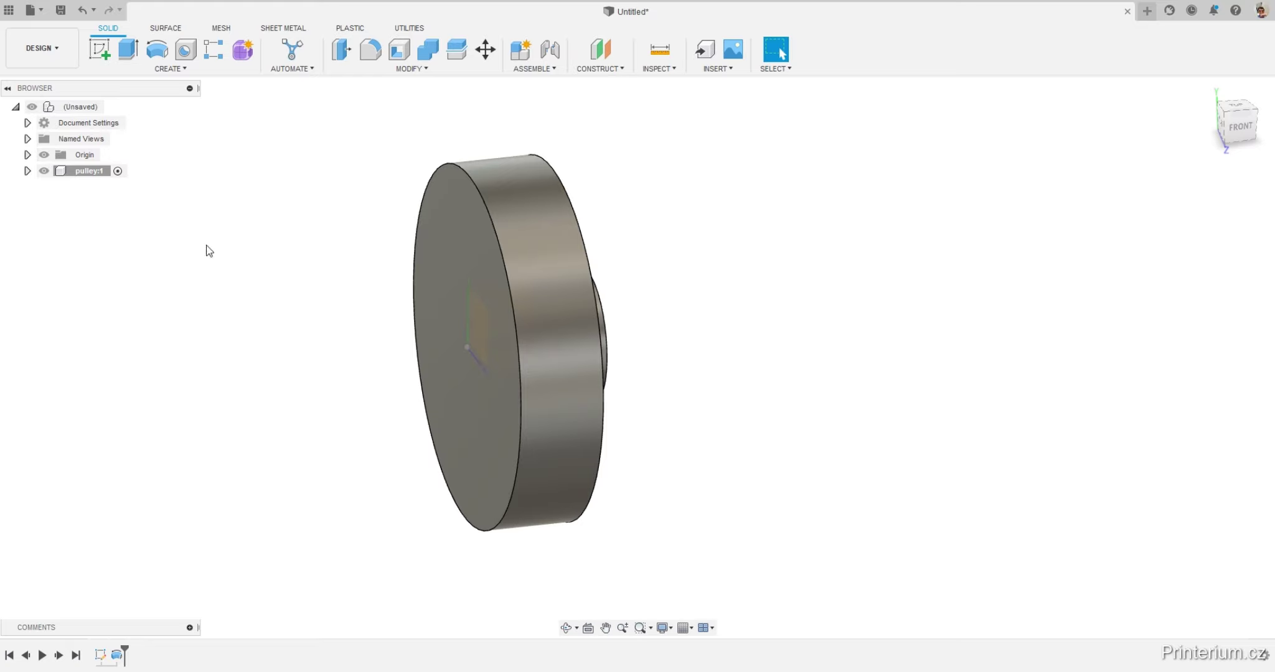
mouse_move(345, 289)
shift+middle_down()
mouse_move(292, 271)
mouse_move(284, 299)
shift+middle_up()
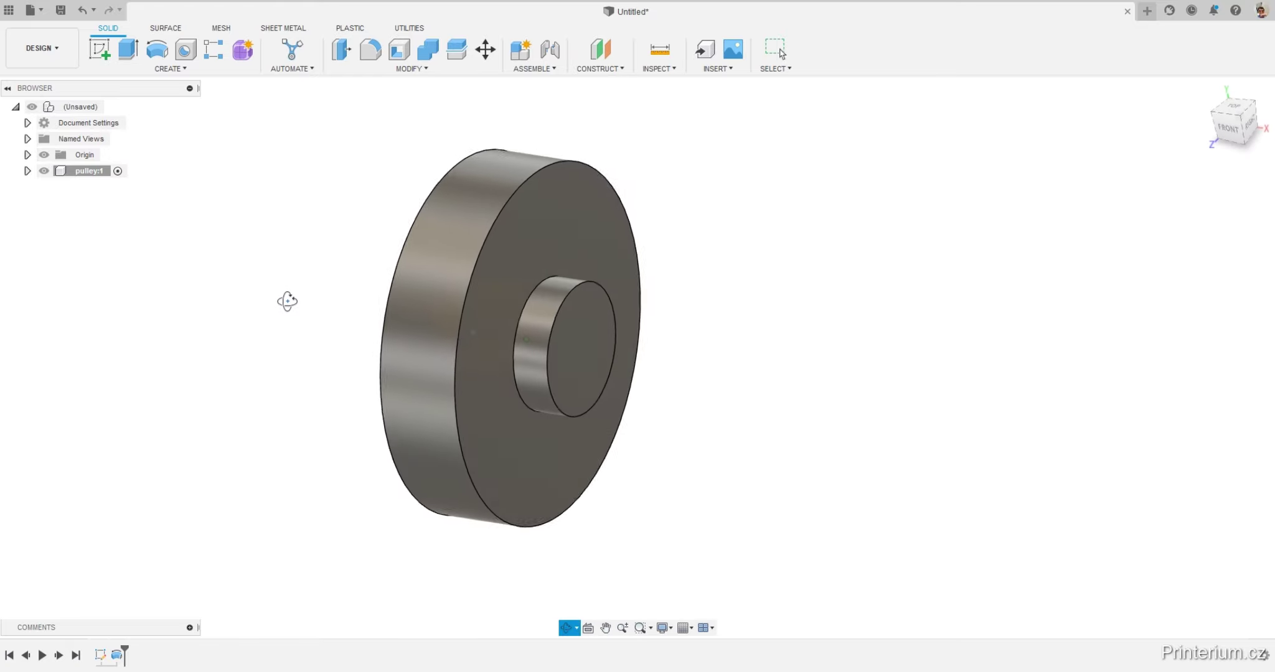
Apply a Section Analysis on the XY origin plane to expose the pulley's hatched cross-section.
click(27, 155)
click(92, 235)
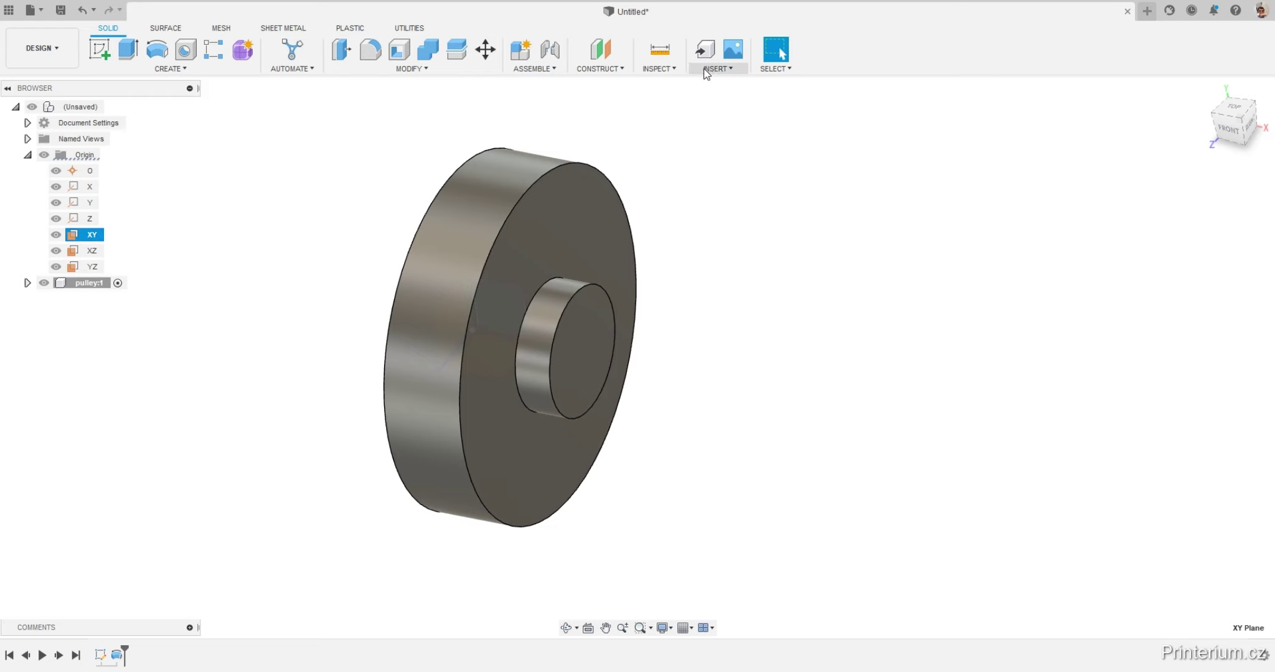
click(606, 68)
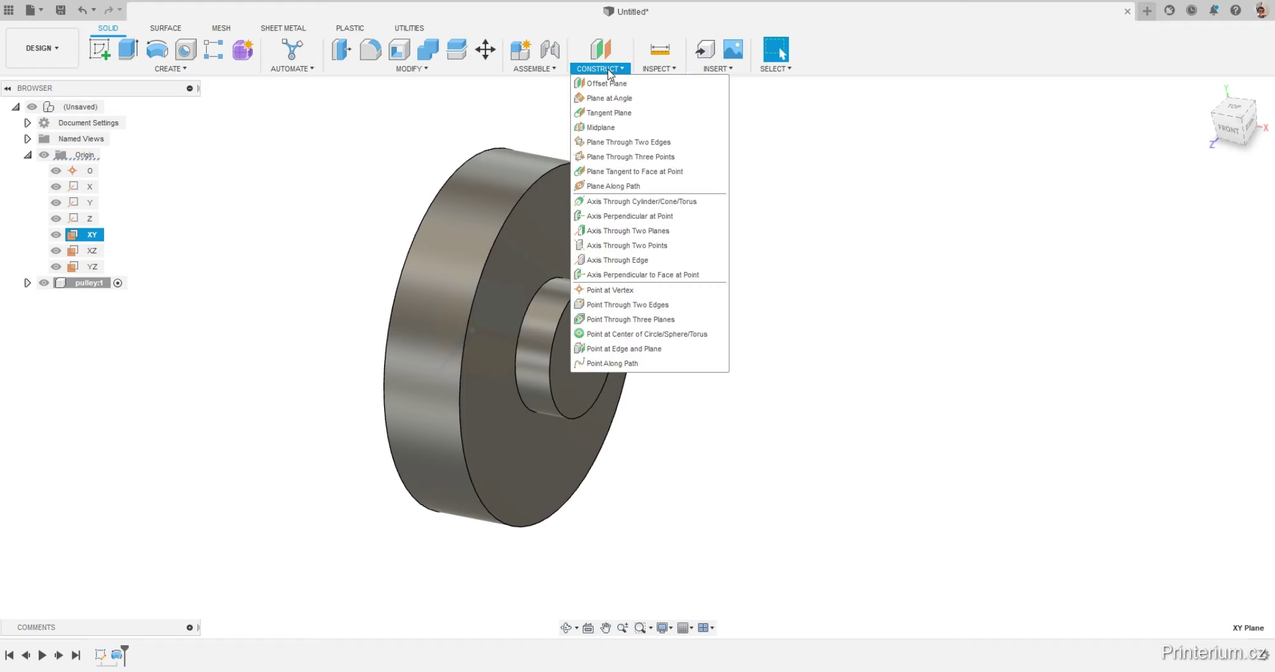
click(713, 68)
mouse_move(659, 68)
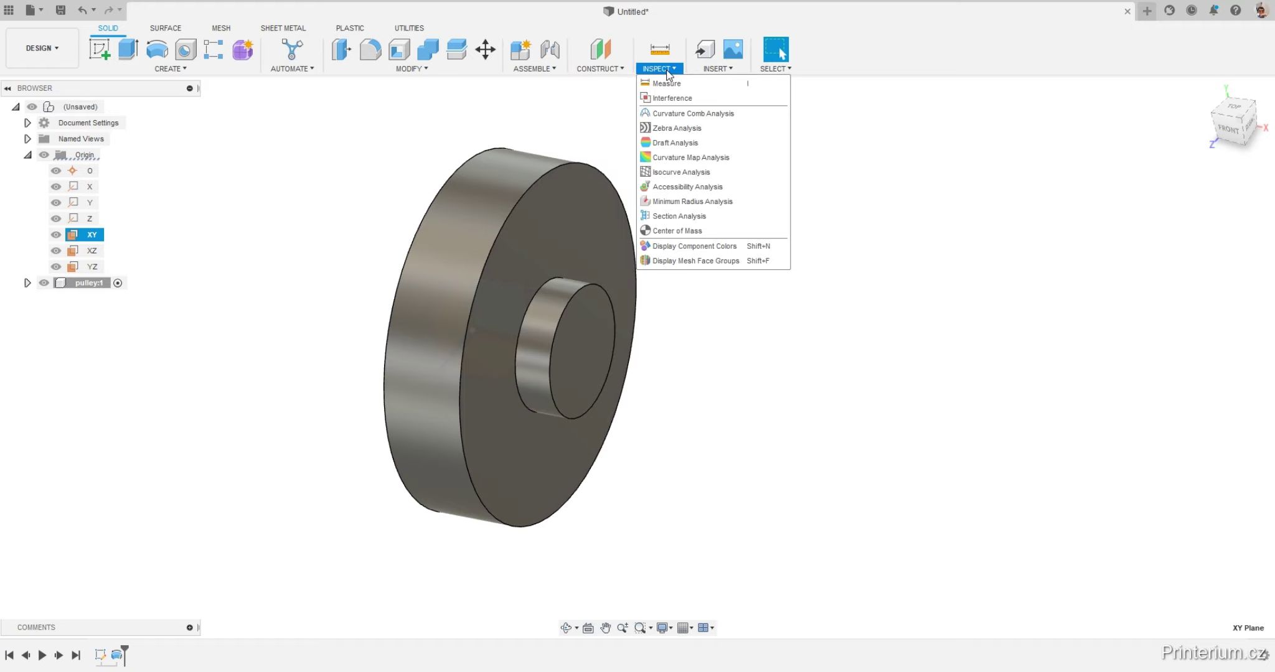
click(683, 217)
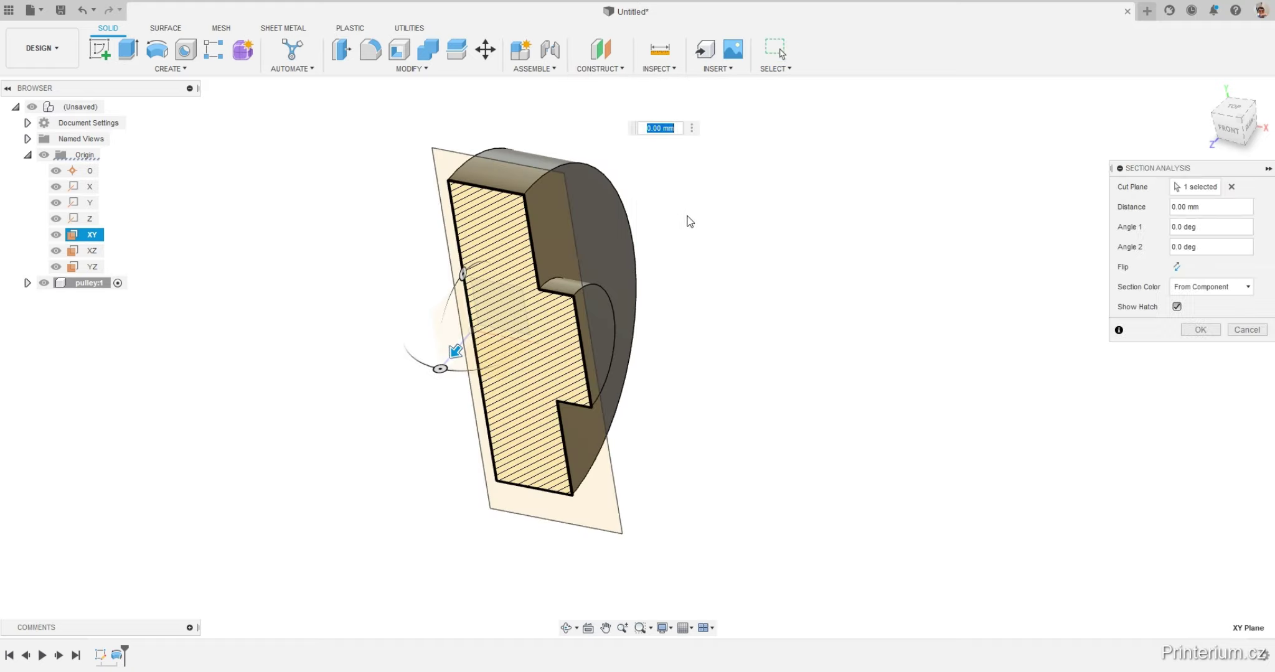
click(1200, 330)
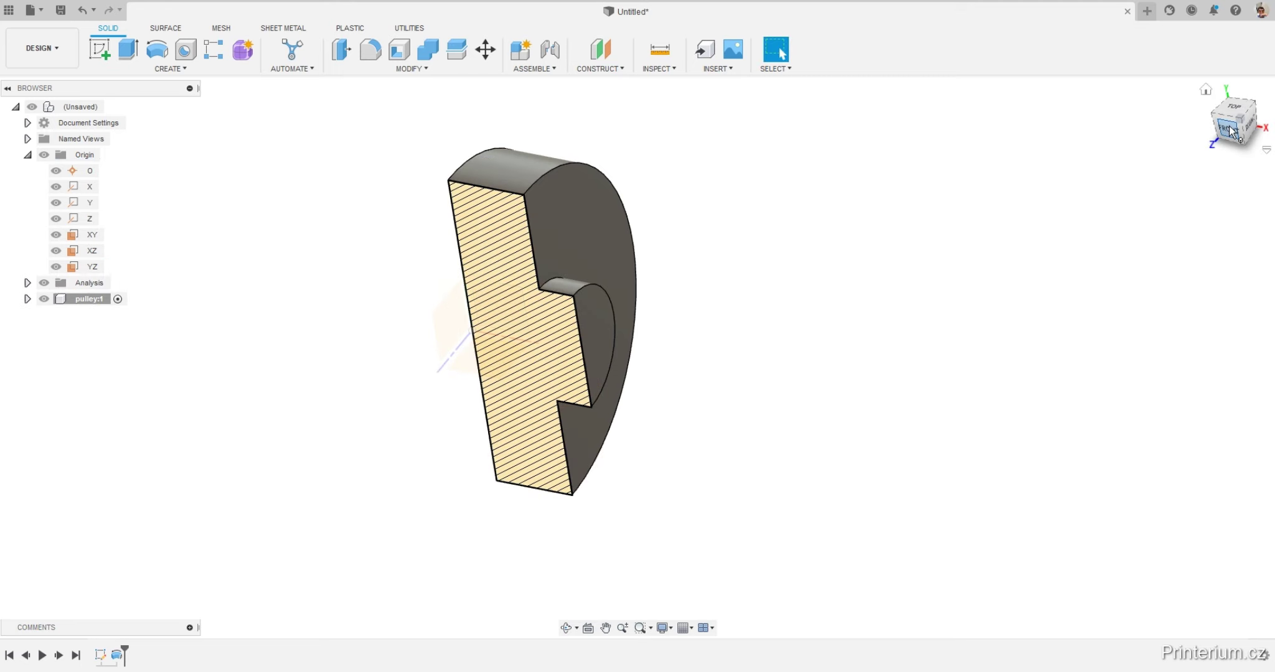
Create a new sketch on the XY plane and zoom into the sectioned pulley.
click(93, 236)
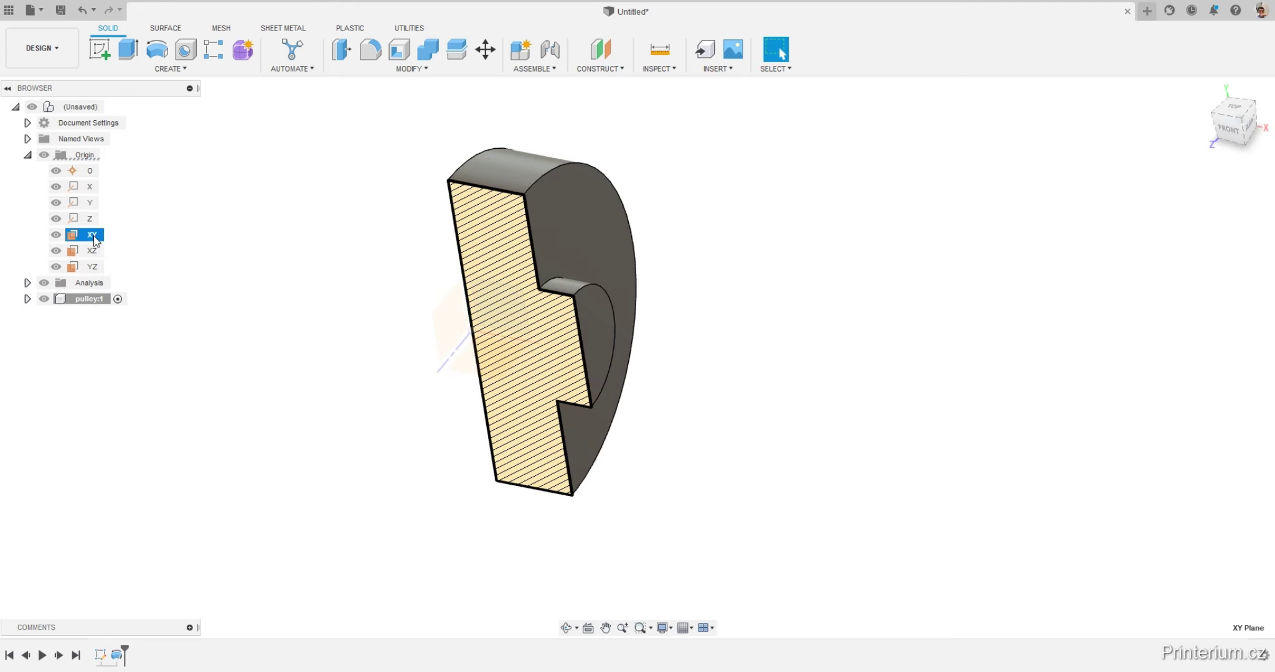
right_click(95, 241)
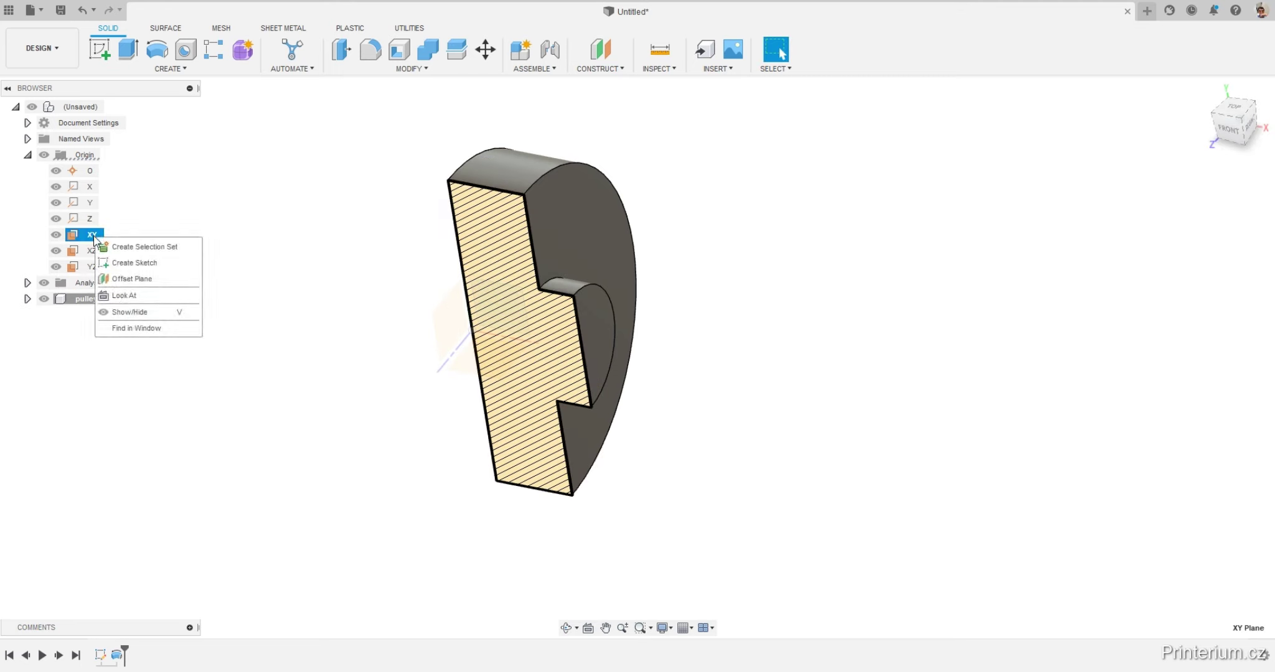
click(140, 264)
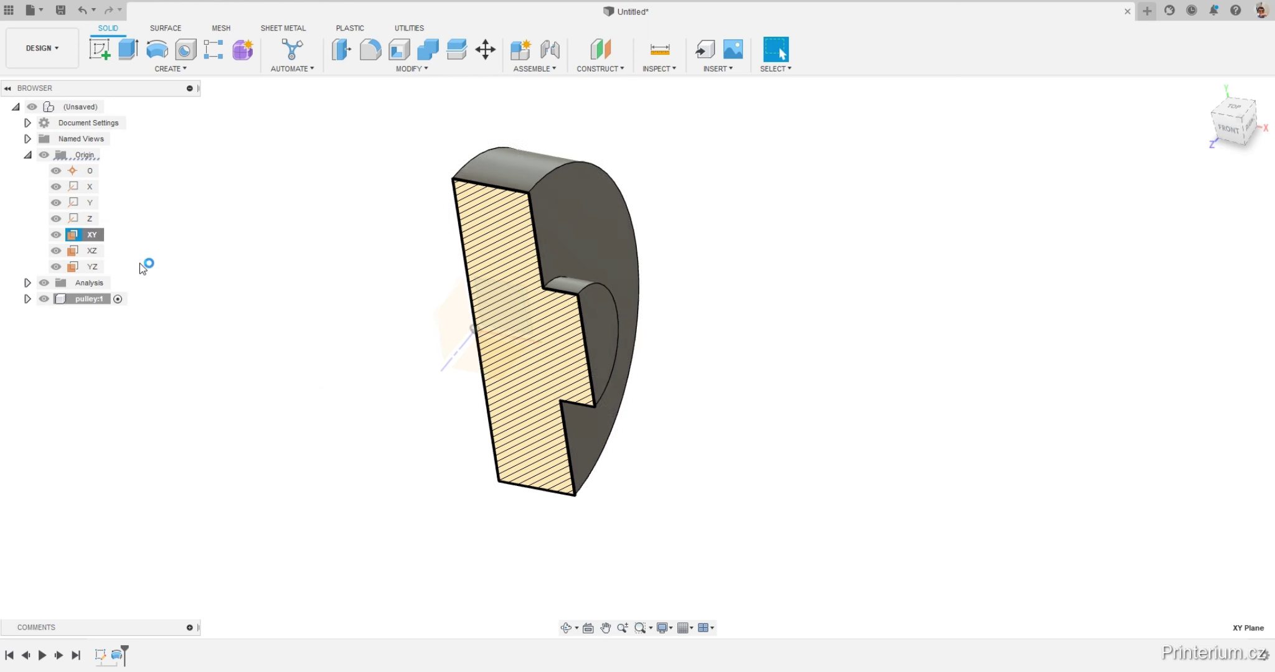
scroll(701, 183, up, 4)
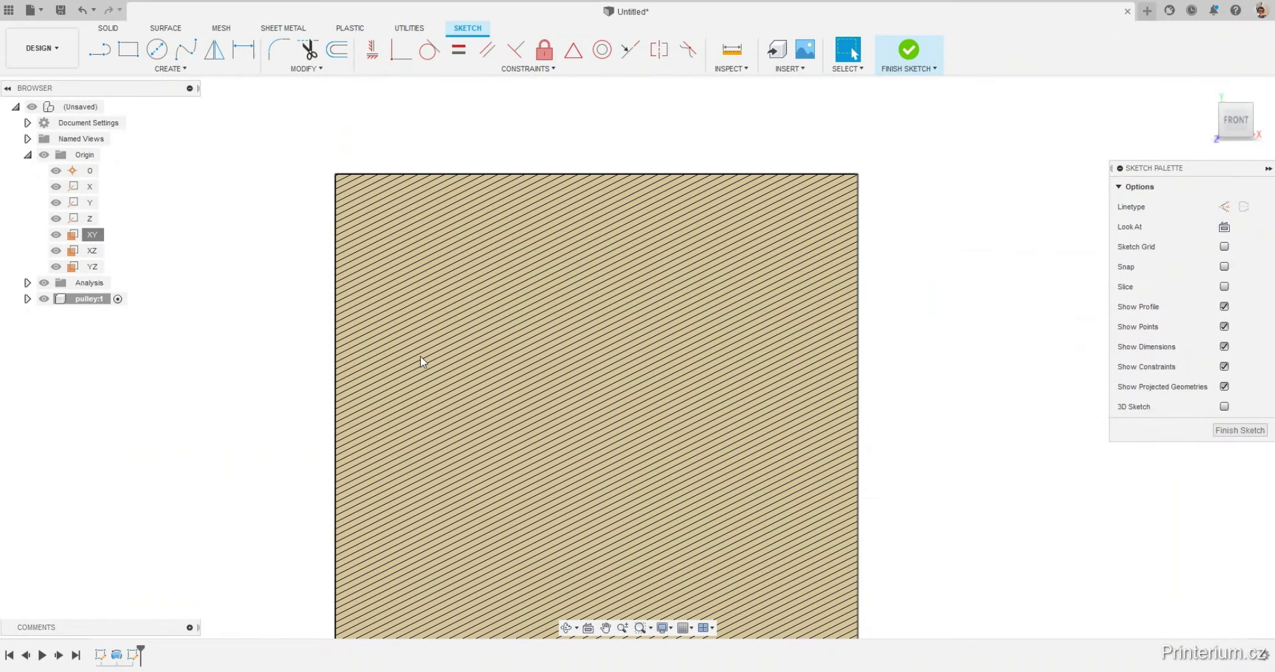
Project the pulley body into the sketch using the Project tool (P), limited to bodies.
click(100, 50)
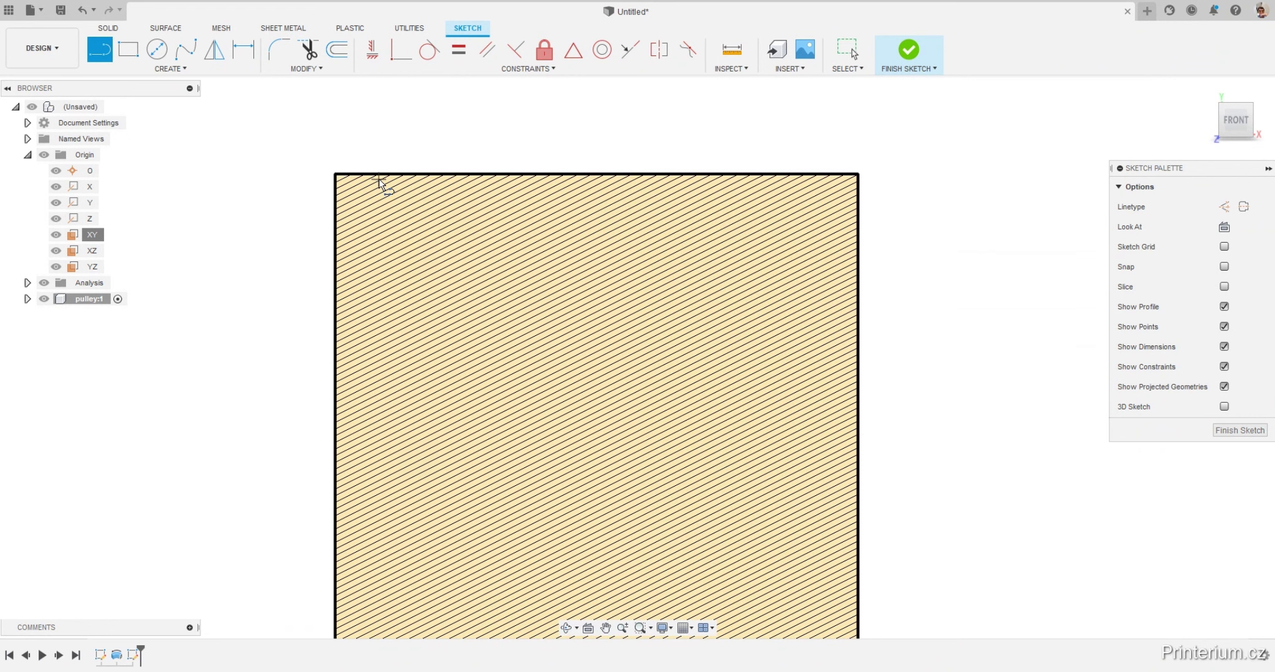
key(Escape)
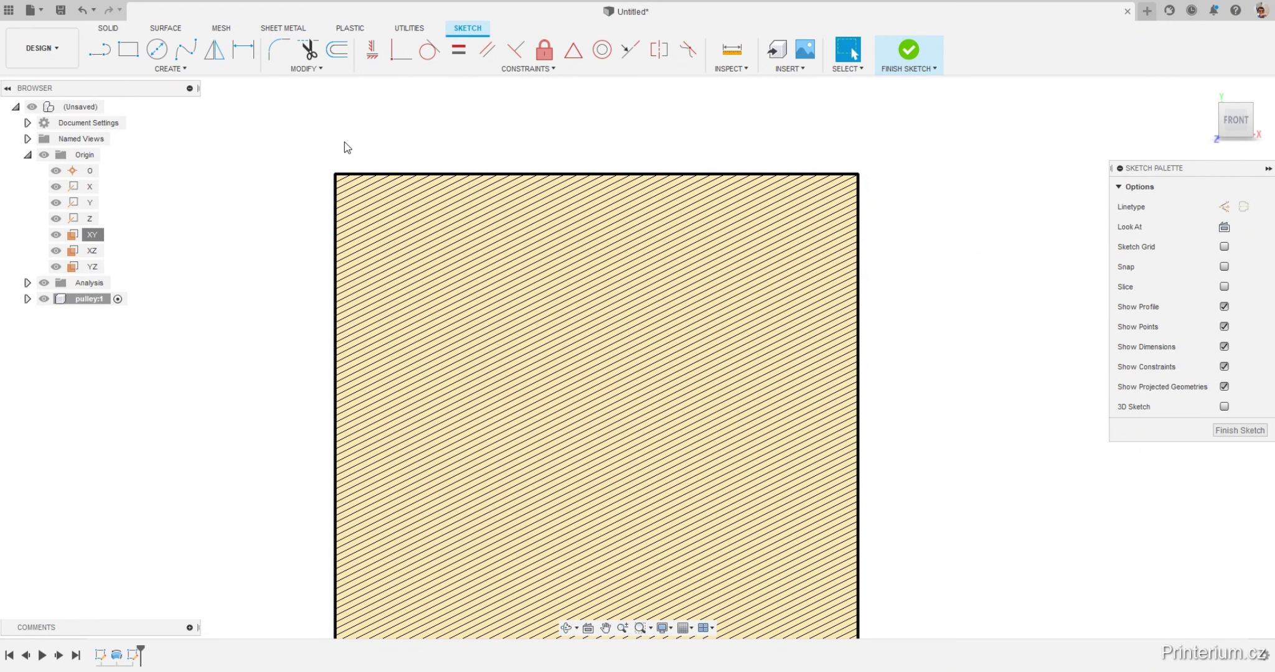
key(p)
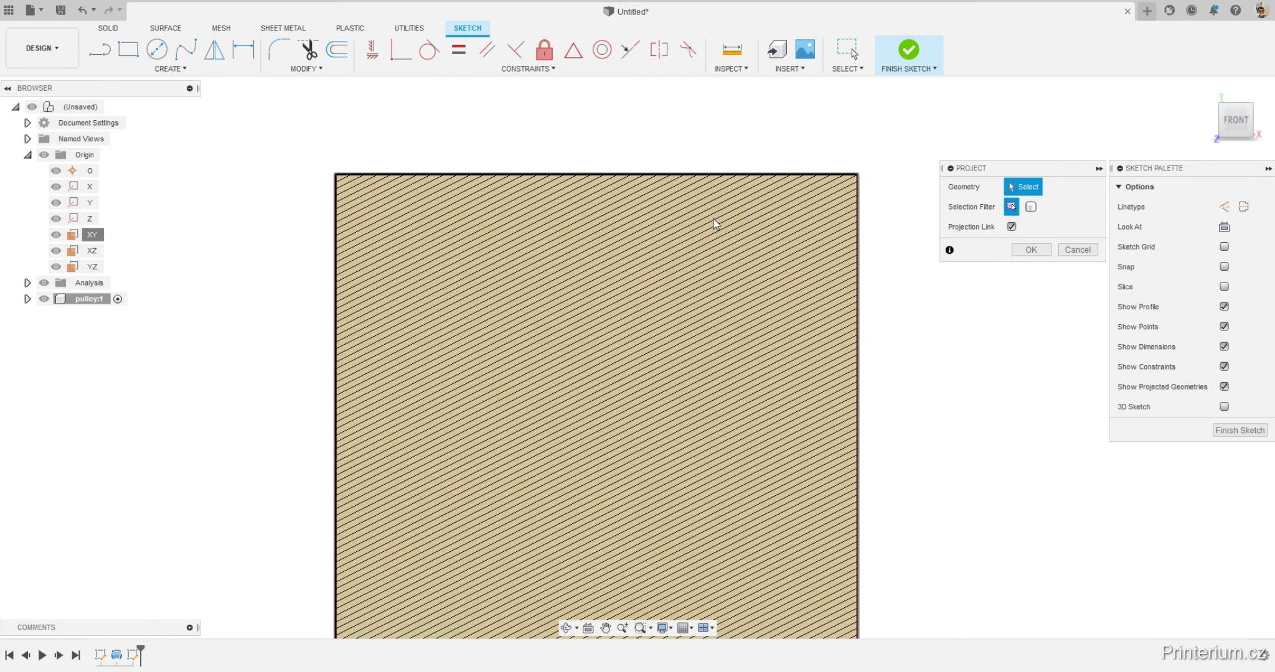
click(1031, 208)
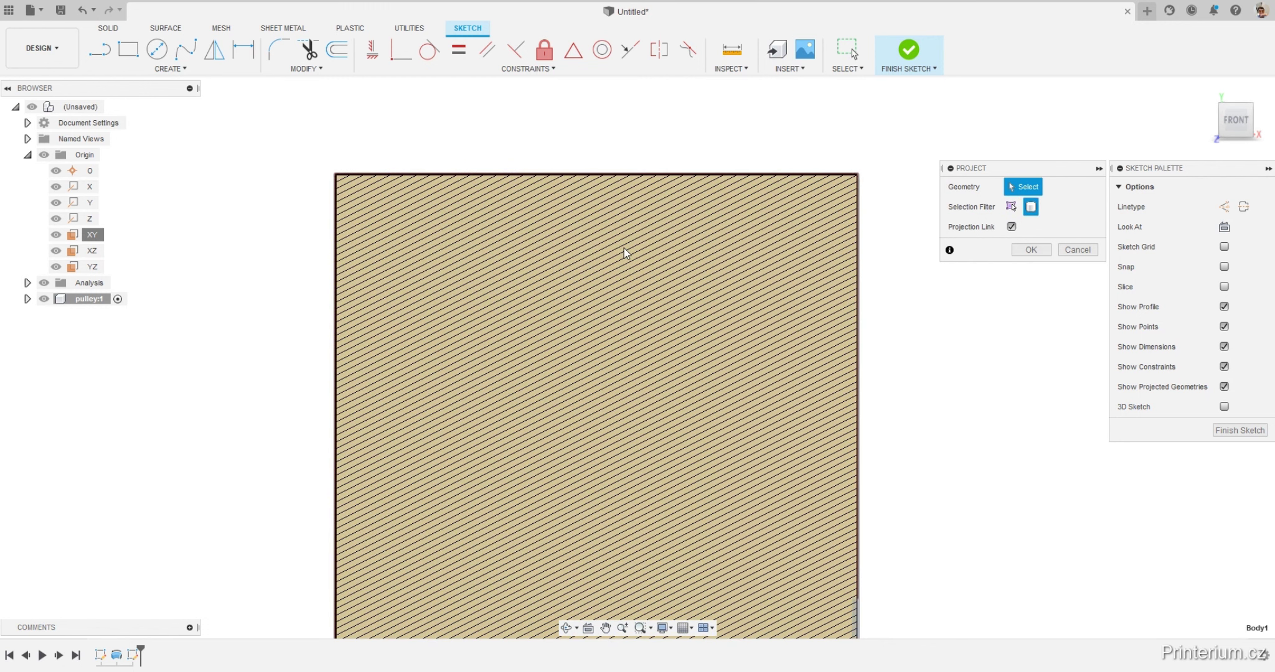
click(625, 256)
click(1031, 255)
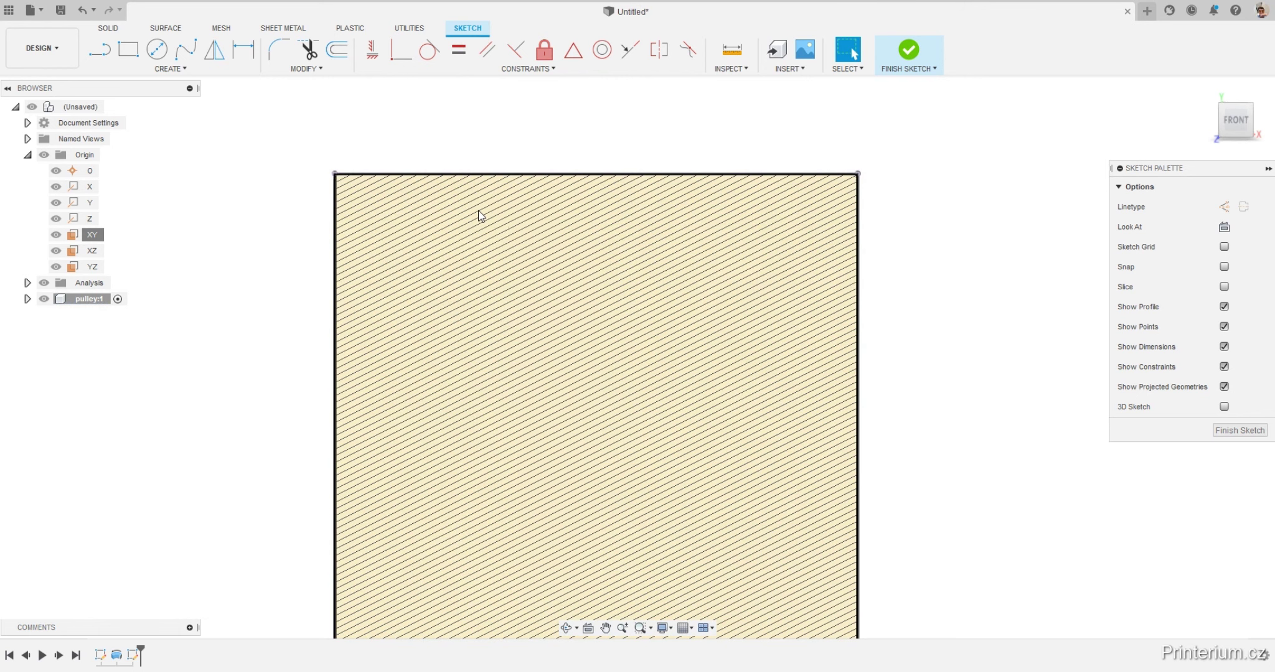
Draw the groove's two slanted sides and flat bottom down from the section's top edge.
click(99, 49)
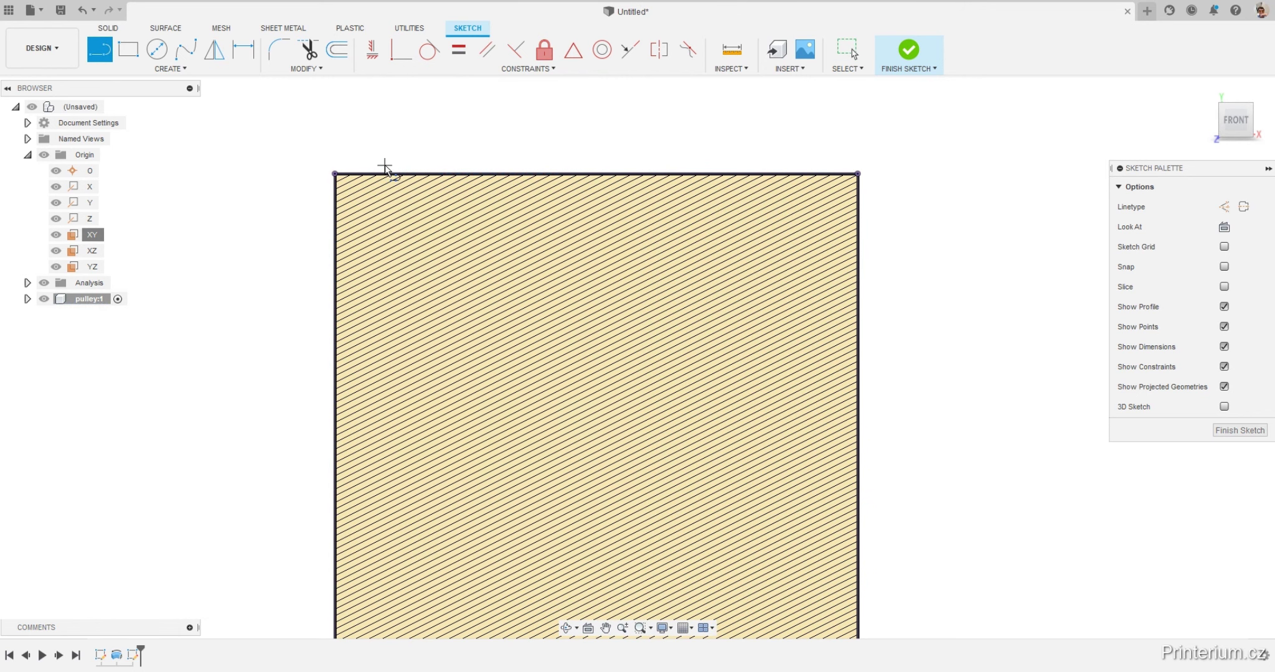
key(alt+Tab)
key(alt+Tab)
click(379, 173)
click(415, 305)
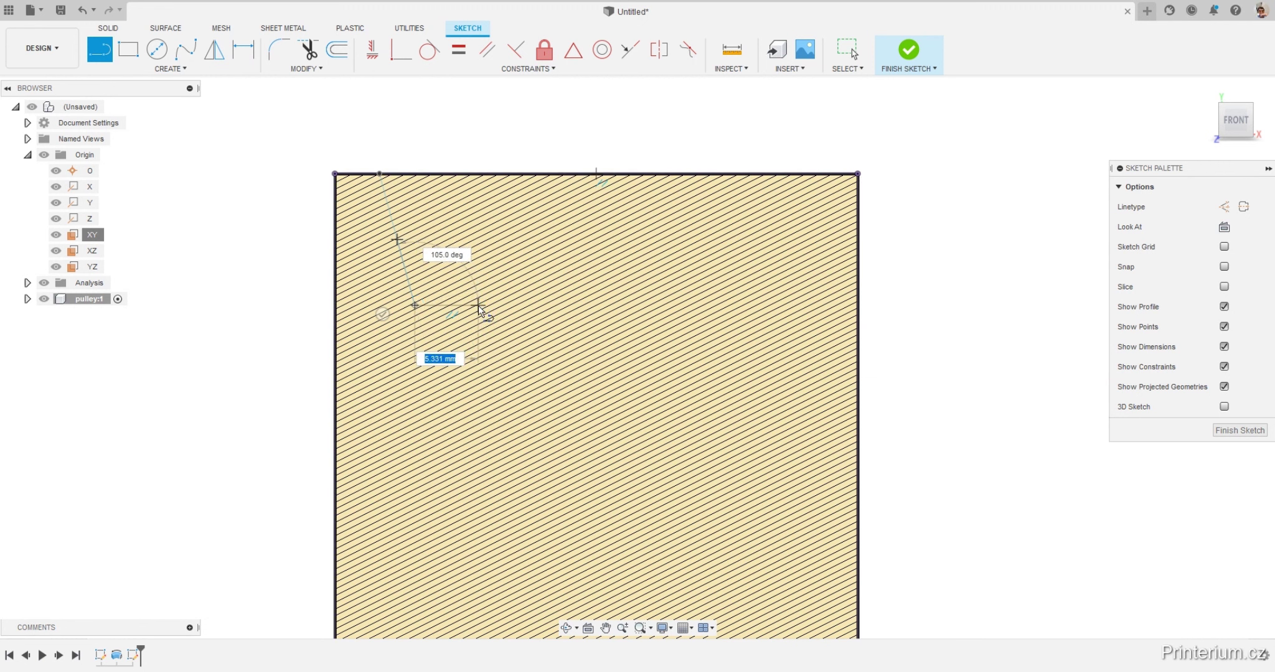
click(478, 305)
click(519, 175)
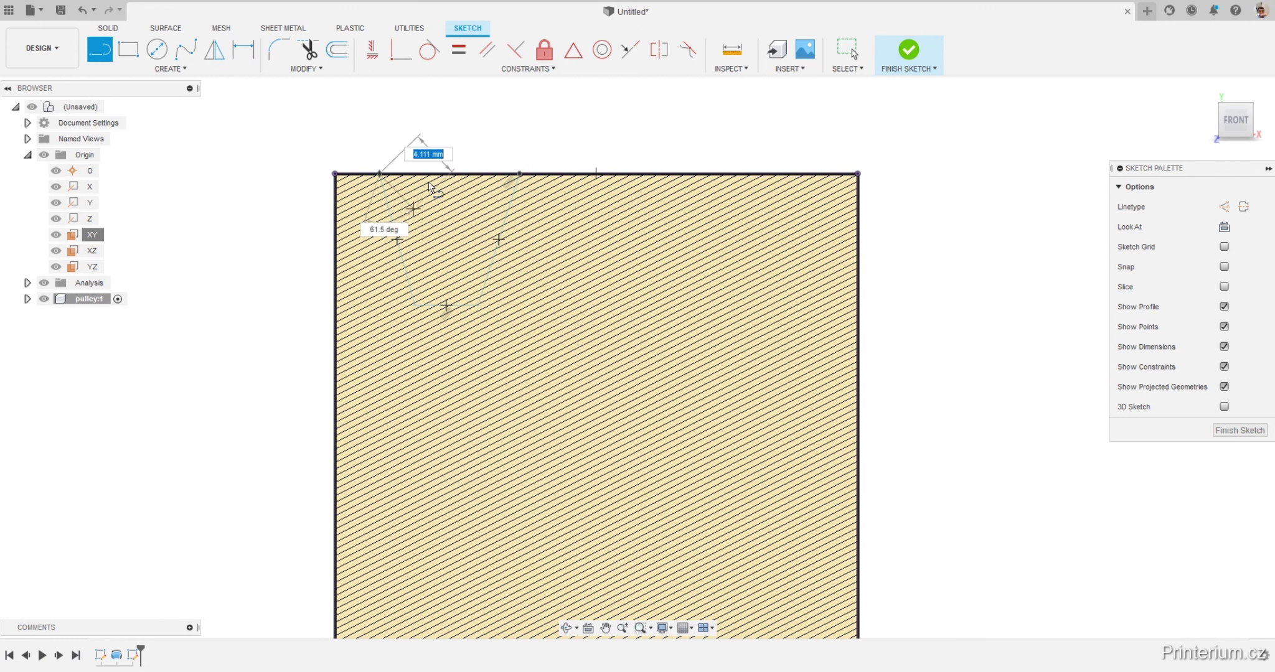
key(Escape)
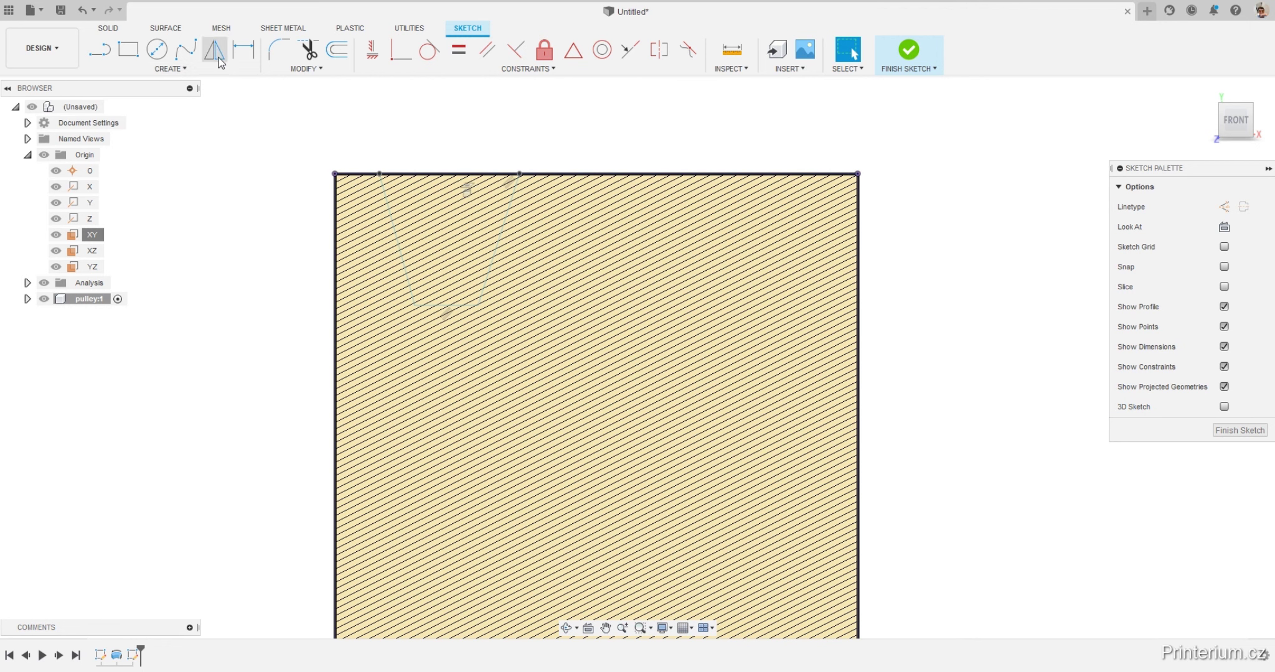
Draw the top-edge line across the groove opening to close the outline.
click(100, 49)
click(380, 174)
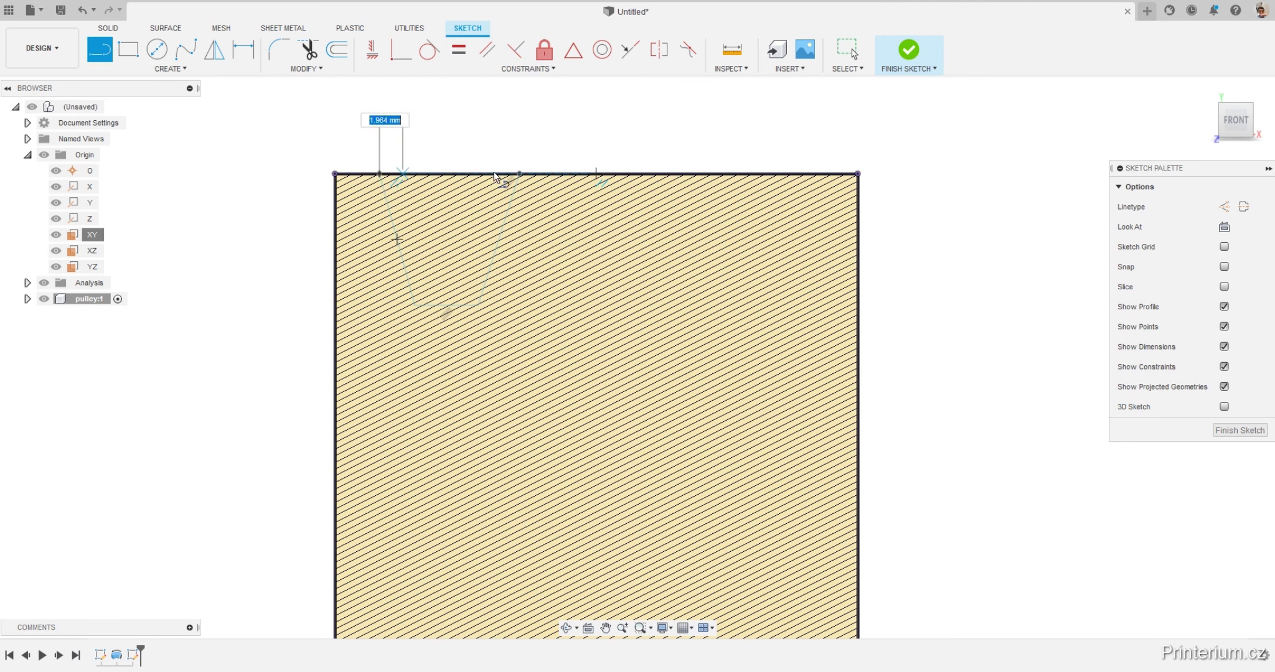
click(519, 174)
key(Escape)
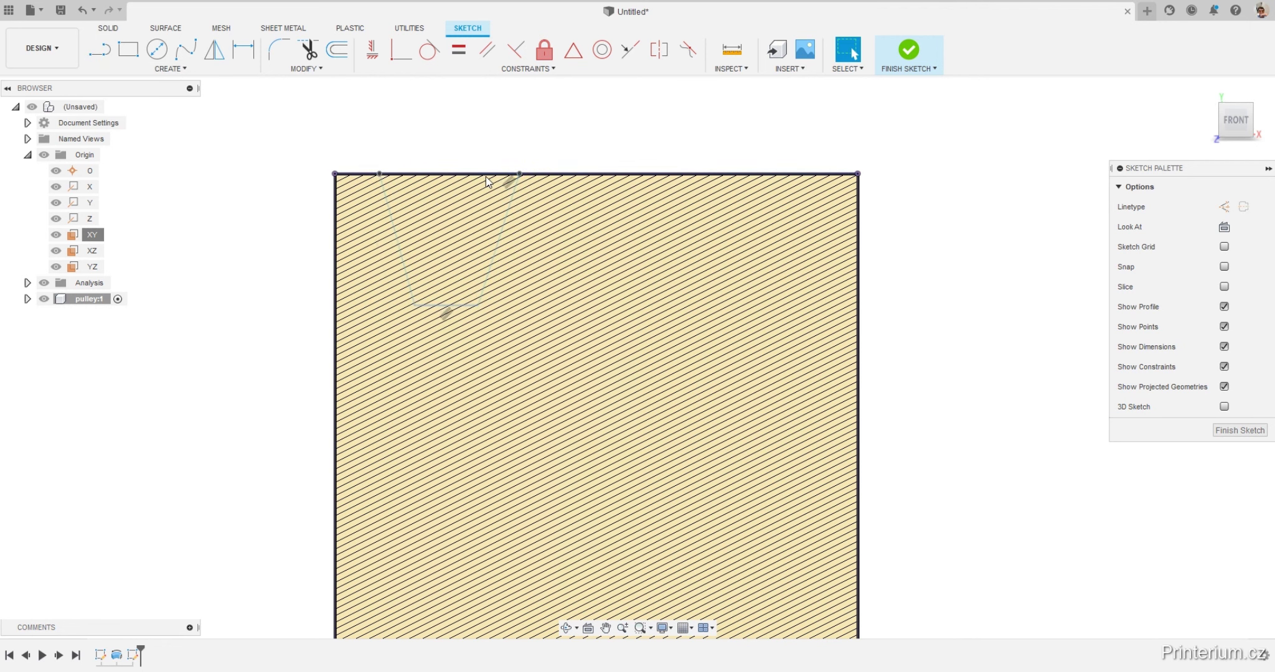
Draw a vertical construction line from the groove bottom's midpoint up past the top edge.
click(410, 220)
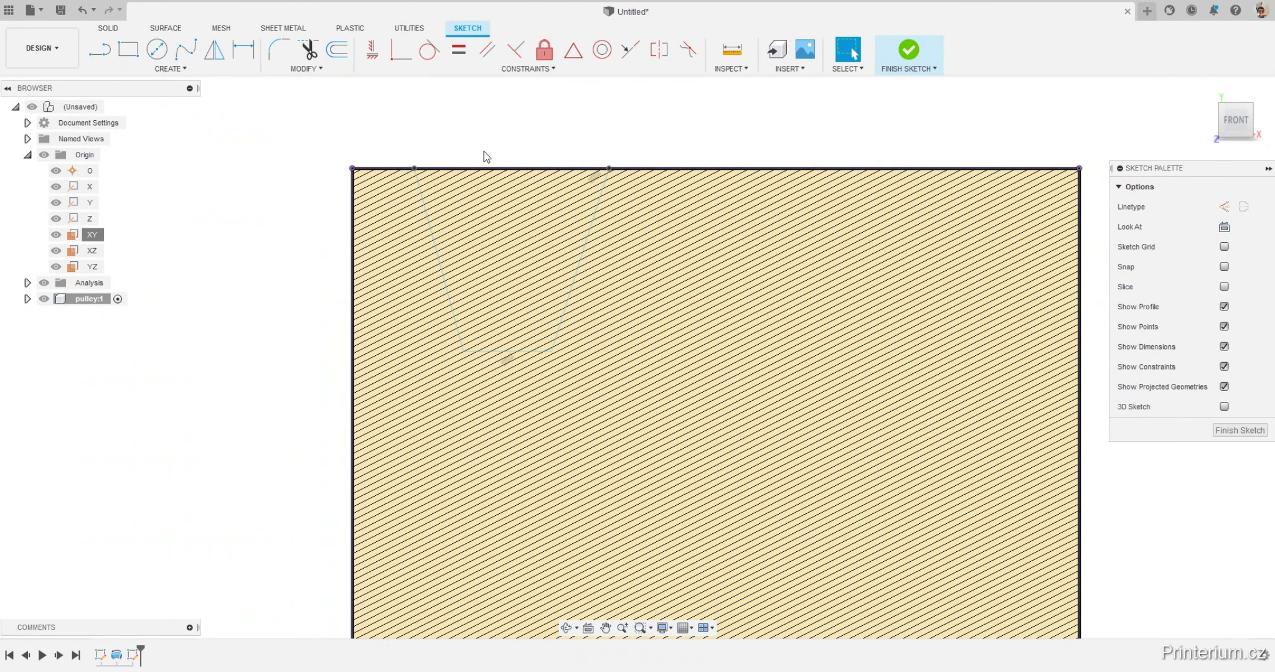
key(l)
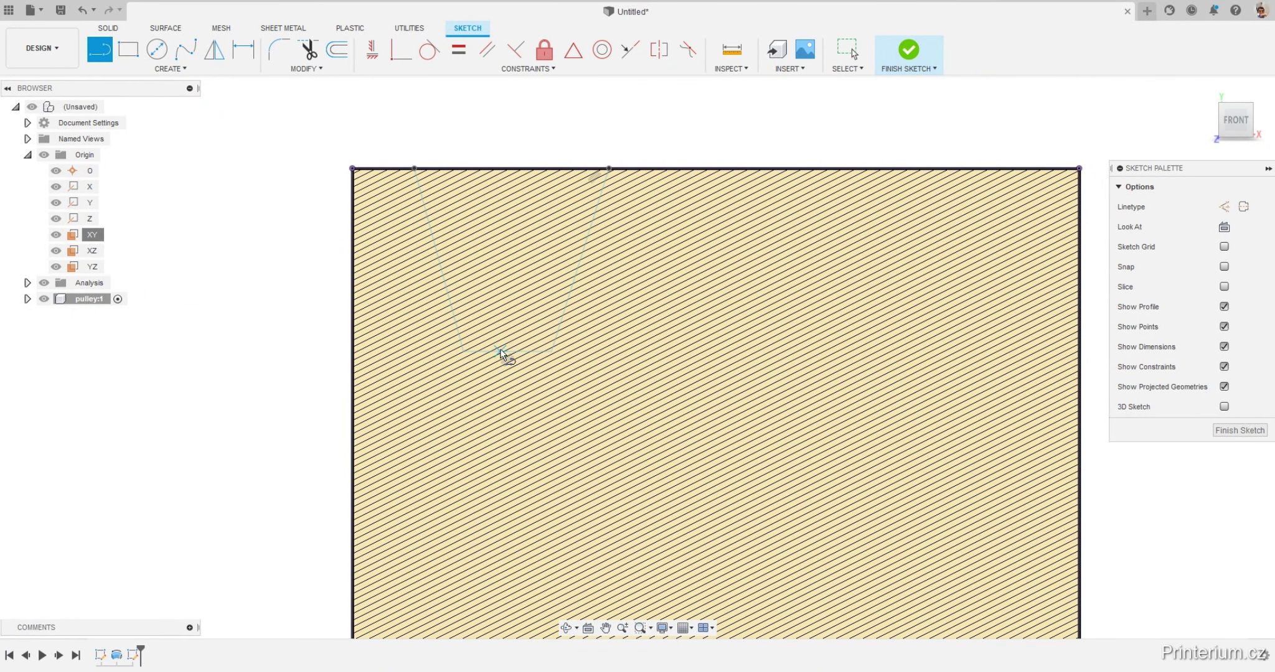
click(508, 351)
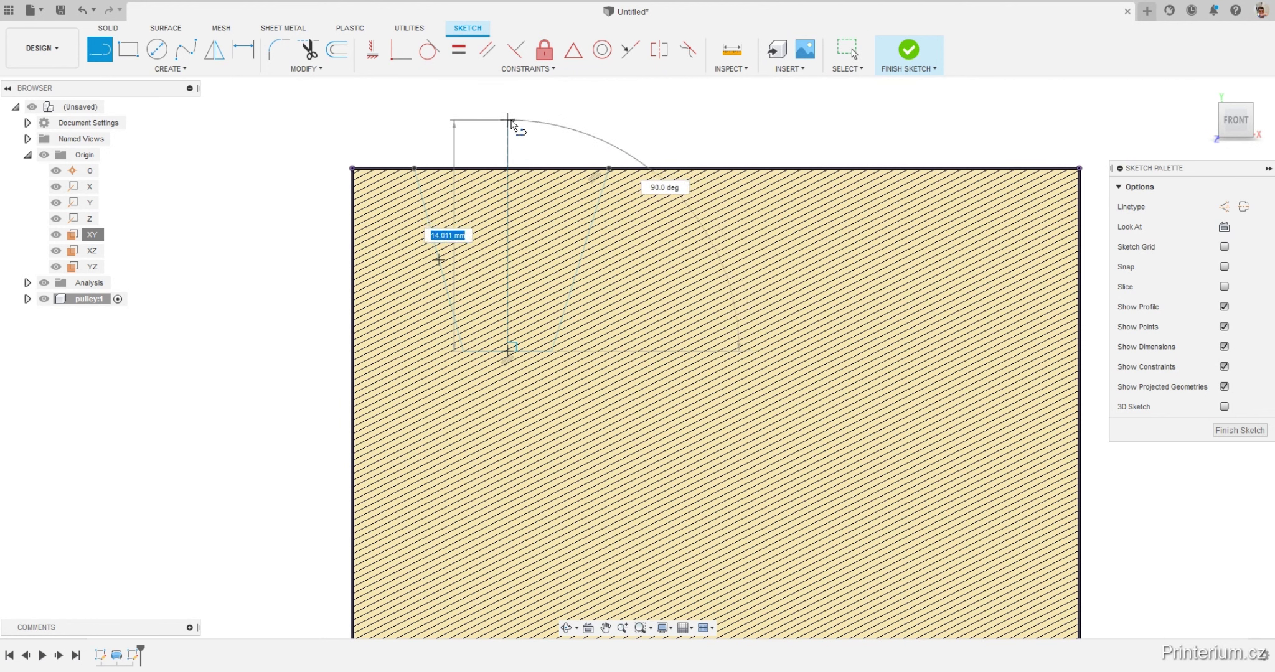
click(508, 121)
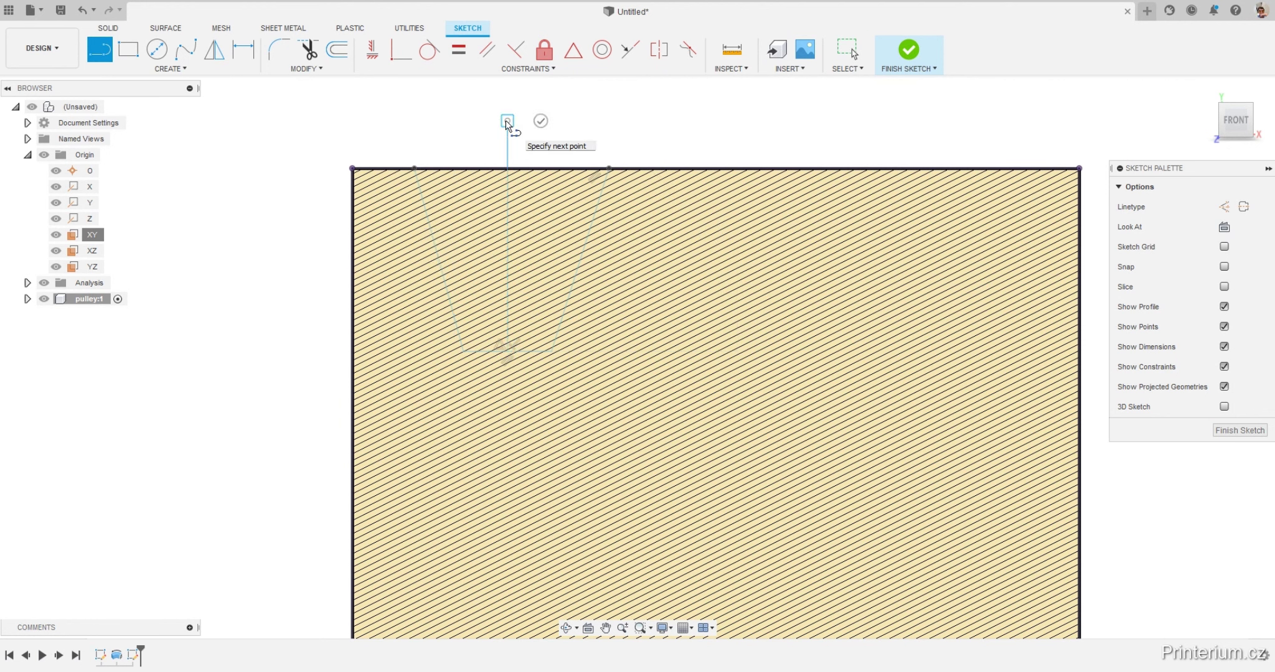
key(Escape)
click(509, 138)
right_click(509, 142)
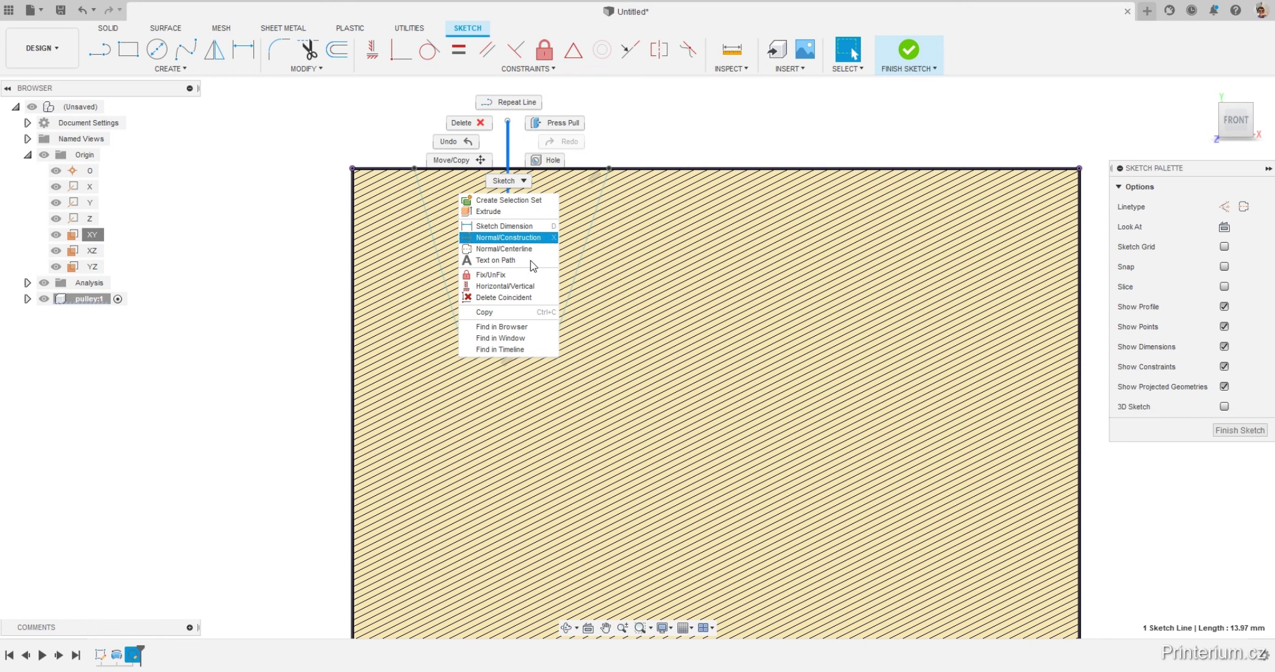
click(509, 240)
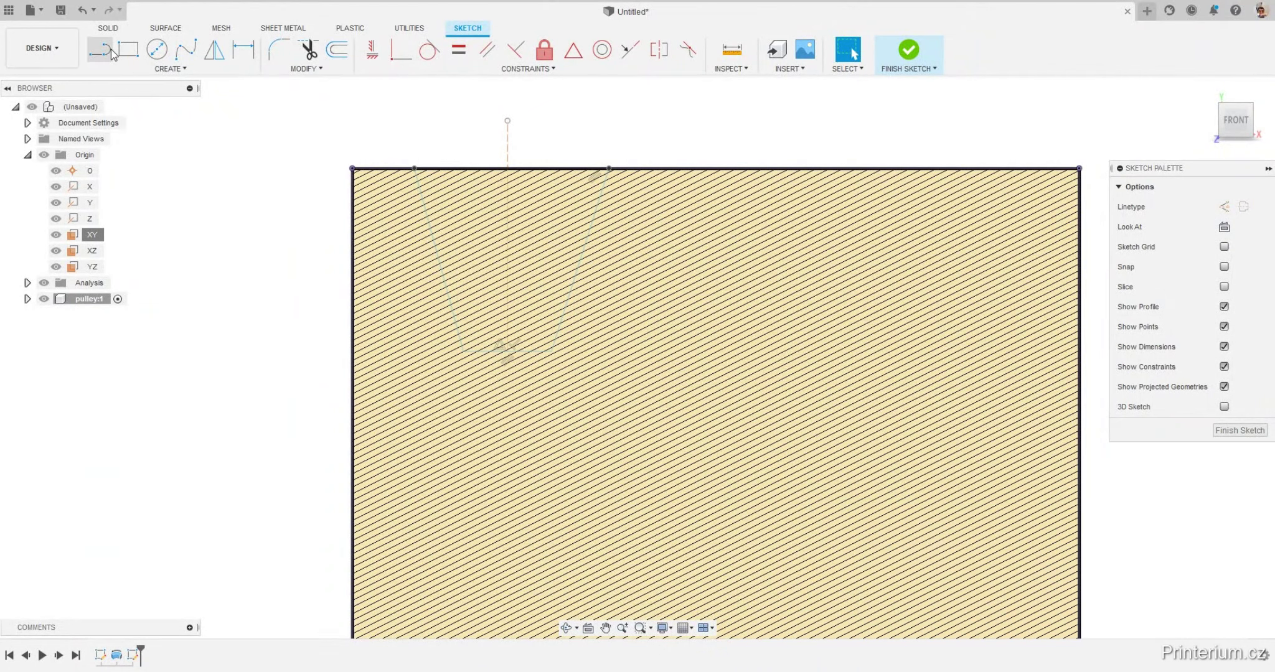
Dimension the angle between the two slanted groove sides as 36°.
click(245, 54)
click(428, 217)
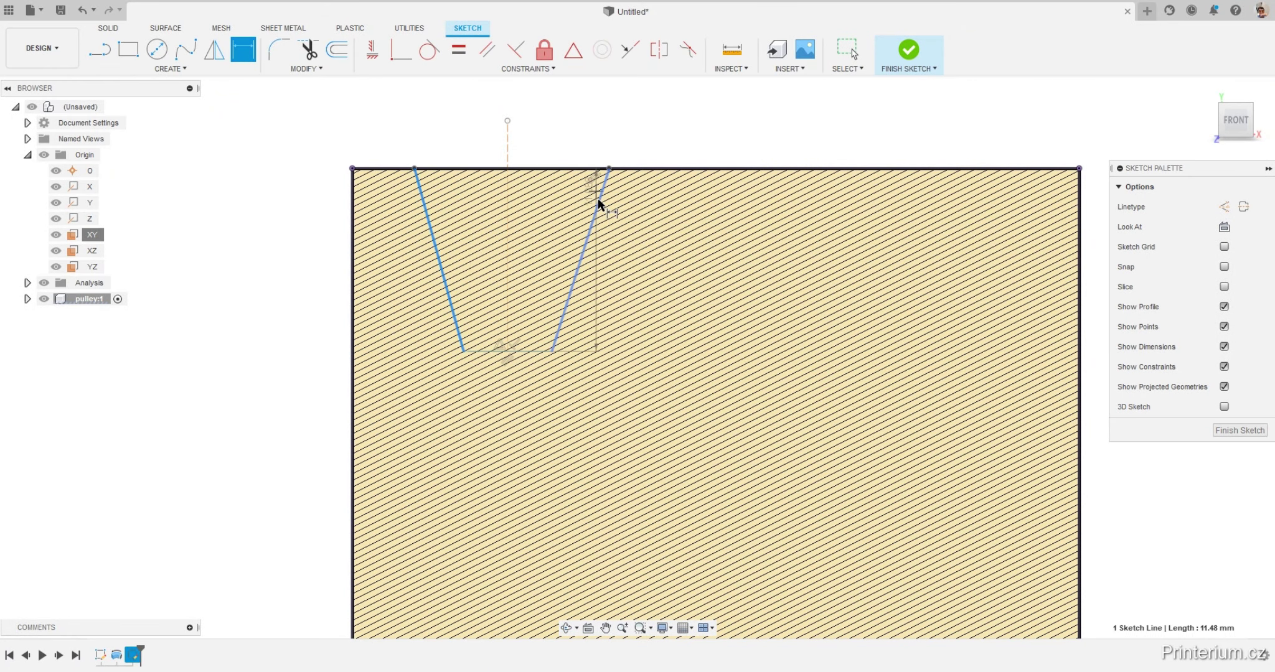
click(598, 202)
click(515, 100)
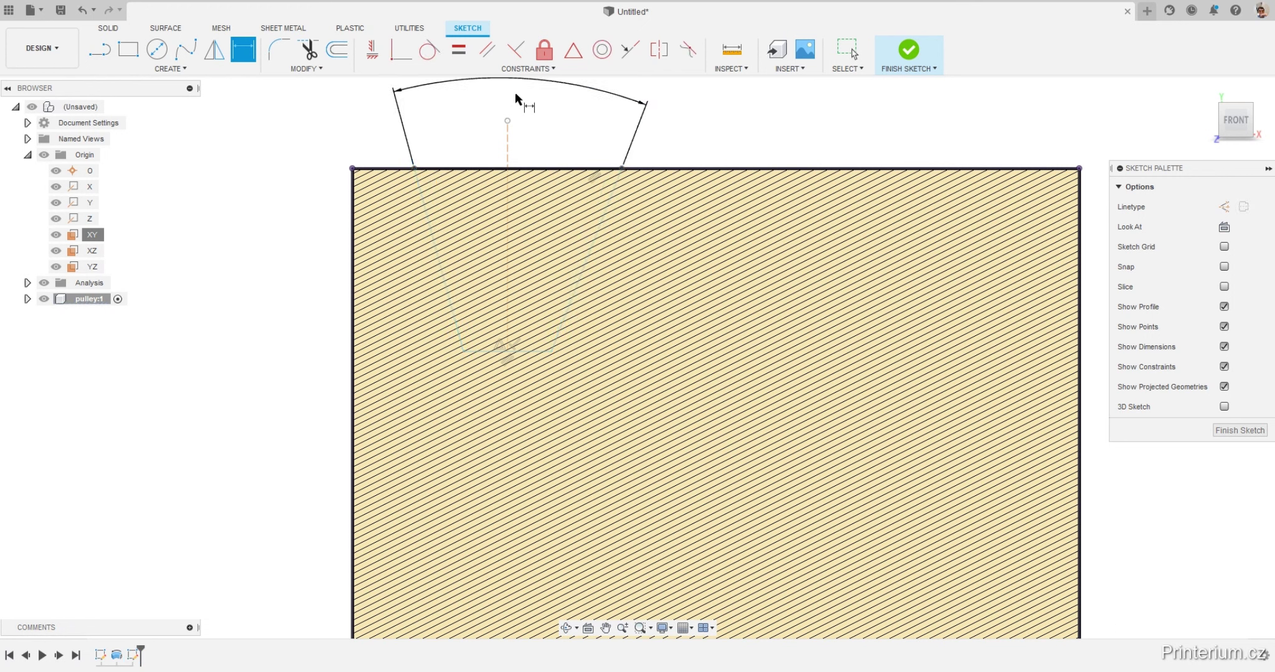
click(516, 100)
key(Return)
scroll(554, 299, down, 2)
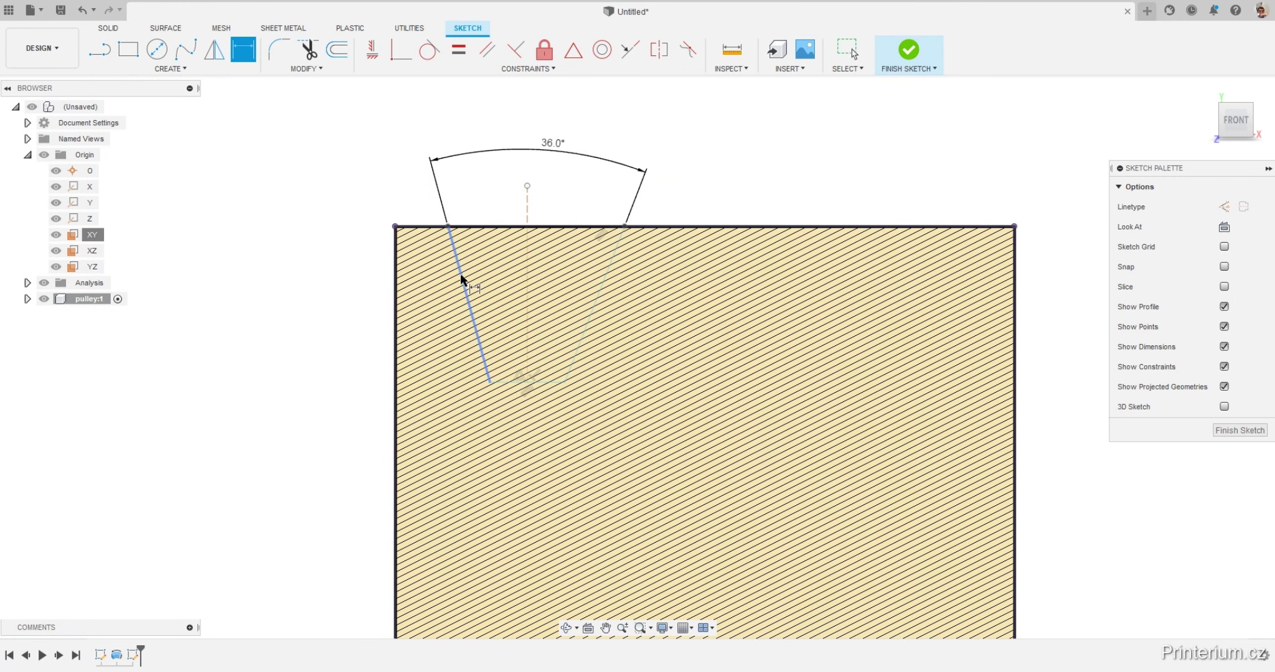
Set the angle between the left groove side and the construction centre line to 36/2.
click(462, 280)
click(526, 265)
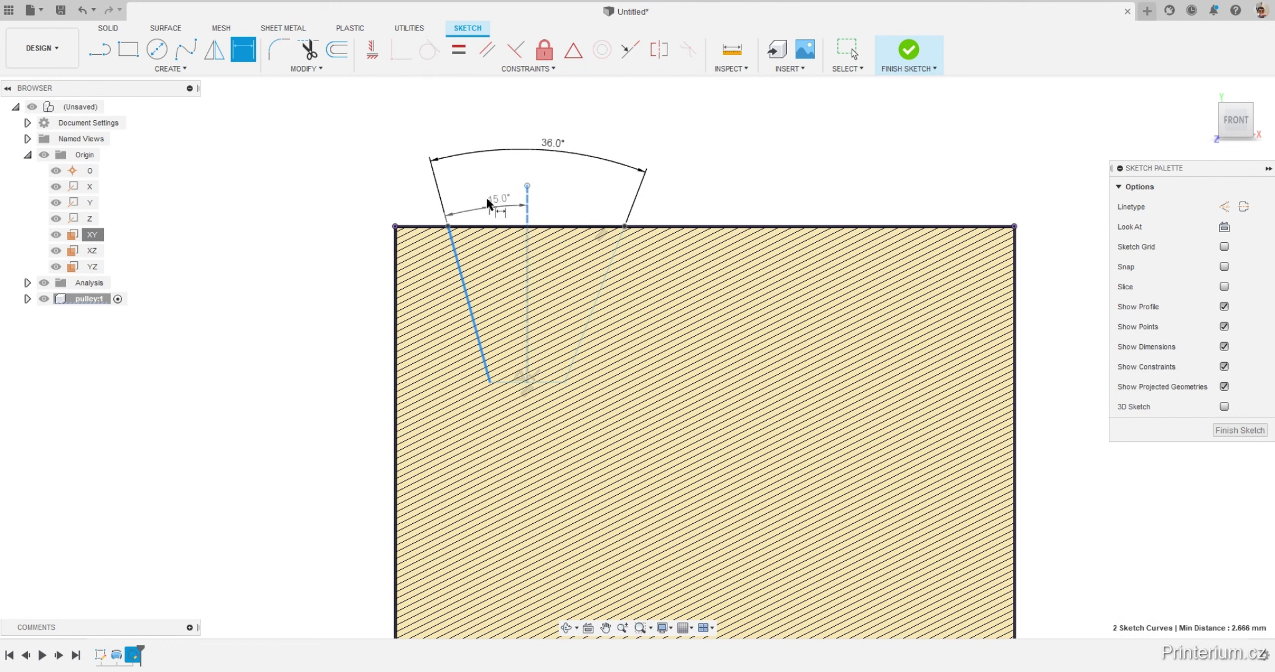
click(489, 203)
text(36/2)
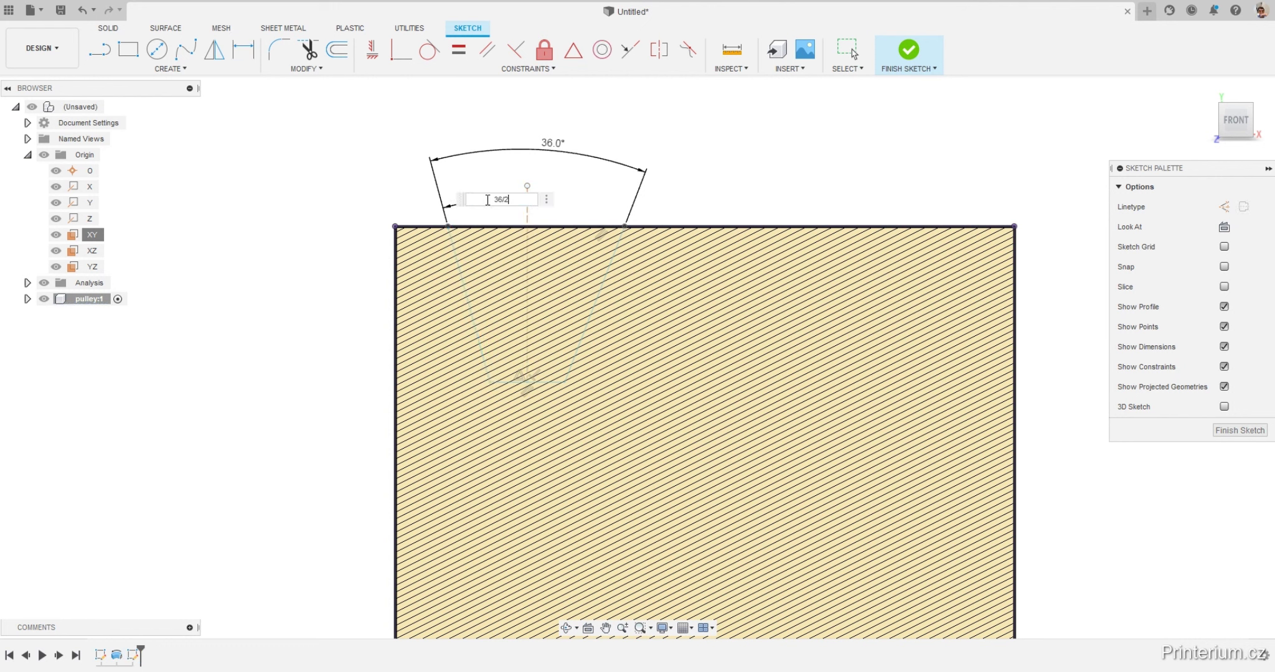
key(Return)
scroll(533, 181, up, 2)
key(Escape)
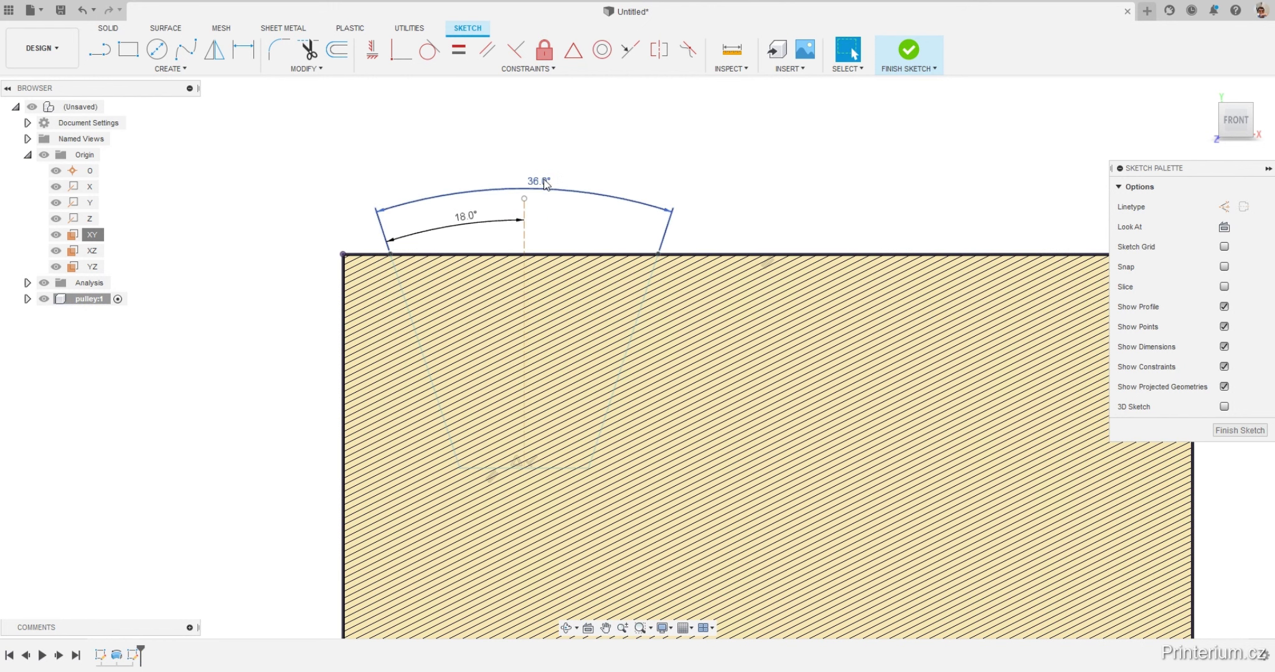
Move the 36° and 18° dimensions above the profile and compare with the reference drawing.
drag(544, 184, 514, 125)
drag(458, 227, 453, 182)
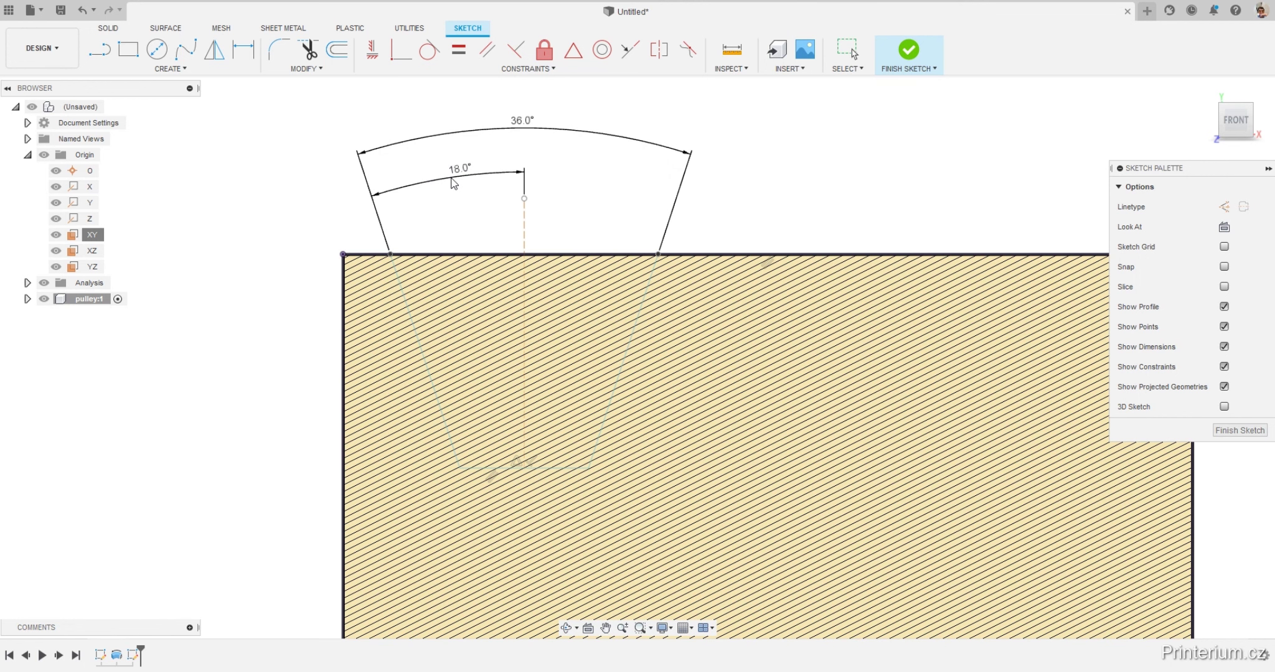
key(Escape)
key(alt+Tab)
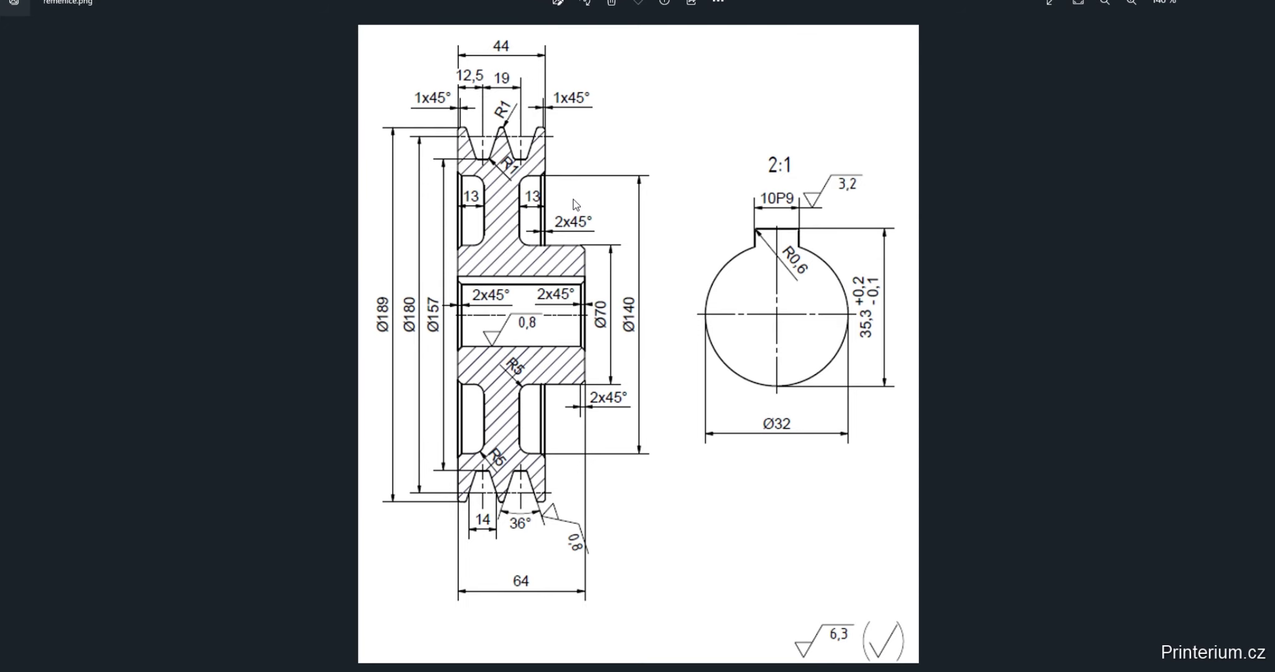
key(alt+Tab)
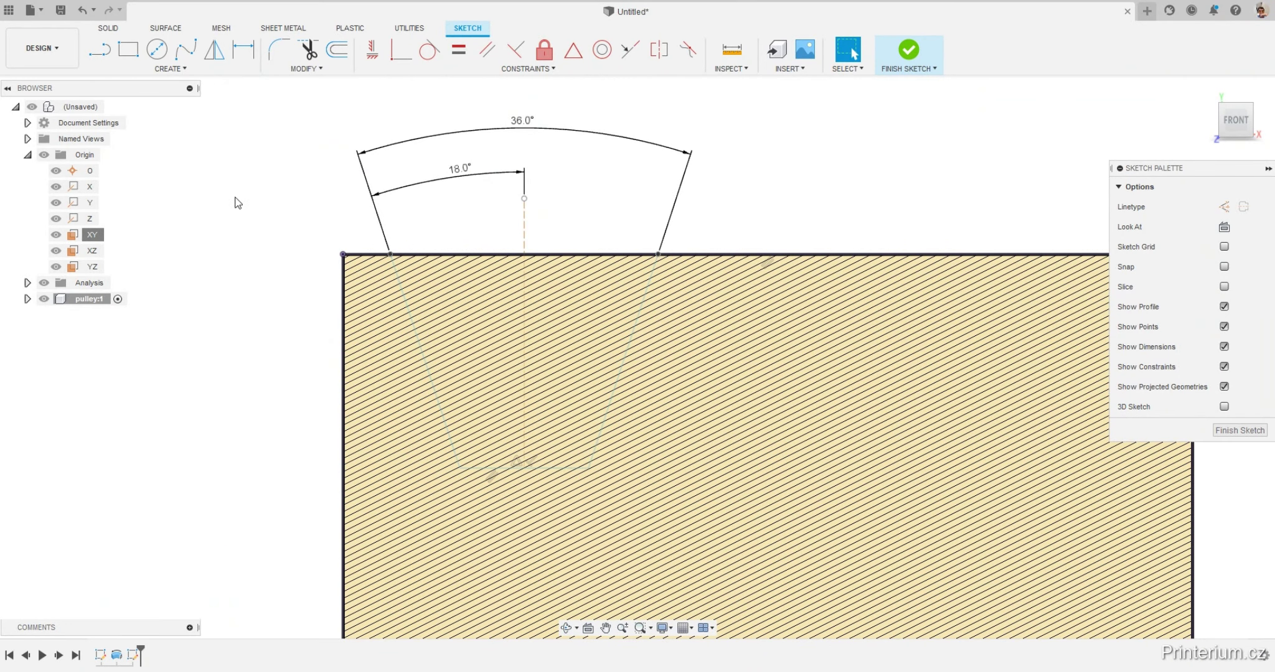
scroll(290, 202, down, 3)
Draw a 64 mm horizontal line across the profile and make it a centre line.
scroll(296, 204, down, 1)
scroll(402, 182, down, 1)
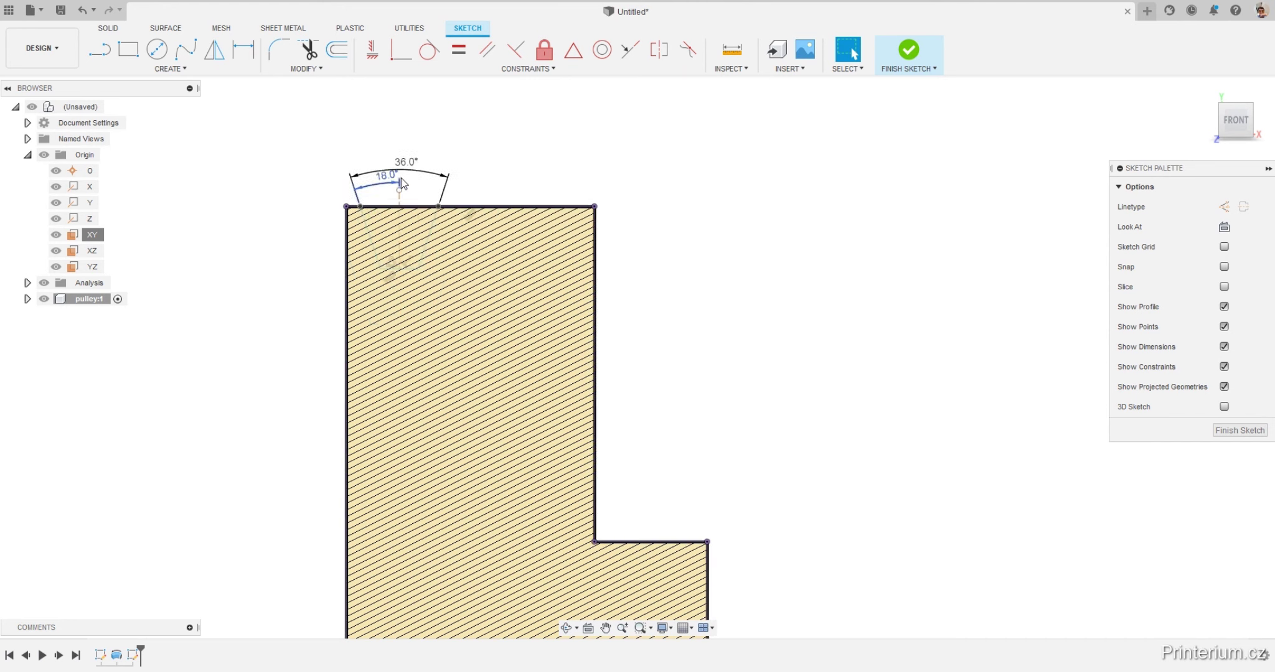
scroll(401, 183, down, 1)
scroll(321, 262, down, 1)
scroll(337, 433, up, 1)
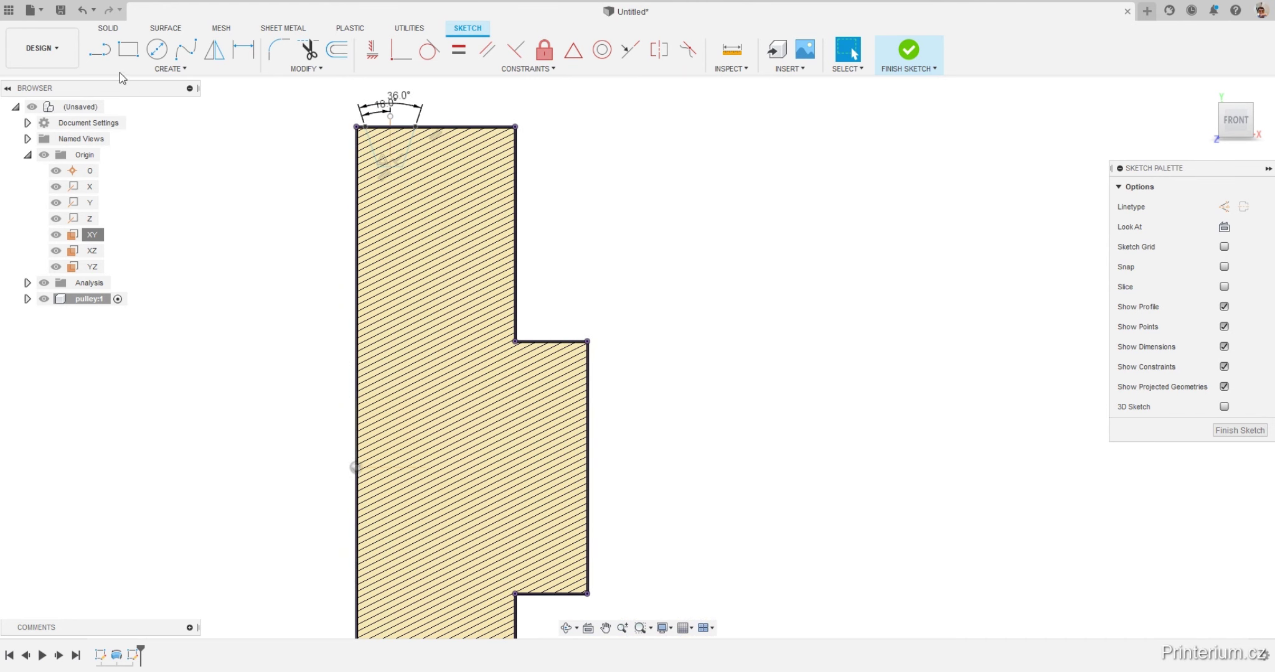
click(100, 50)
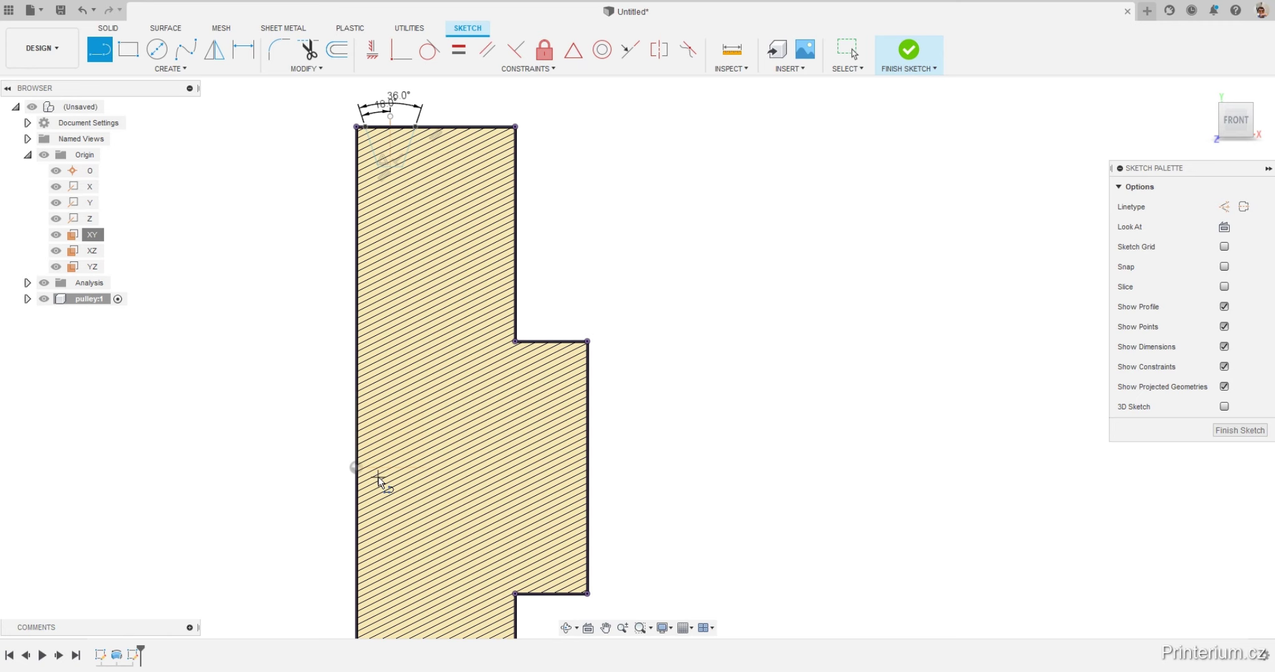
click(356, 467)
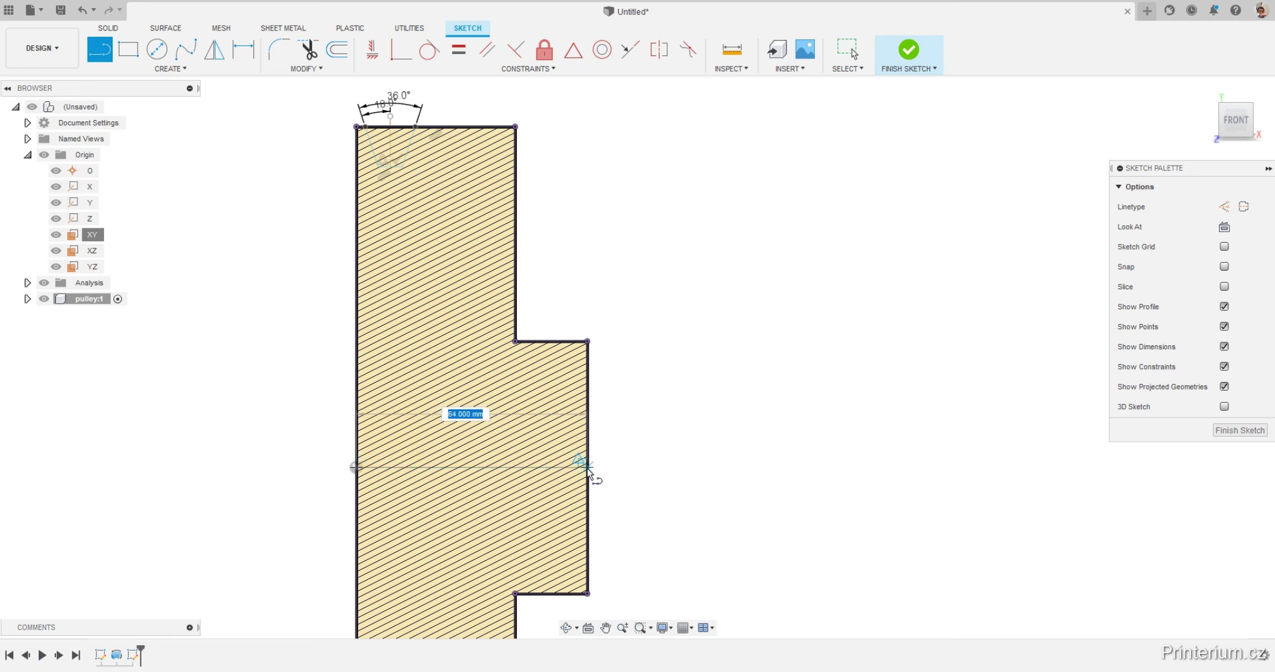
click(589, 468)
key(Escape)
click(489, 468)
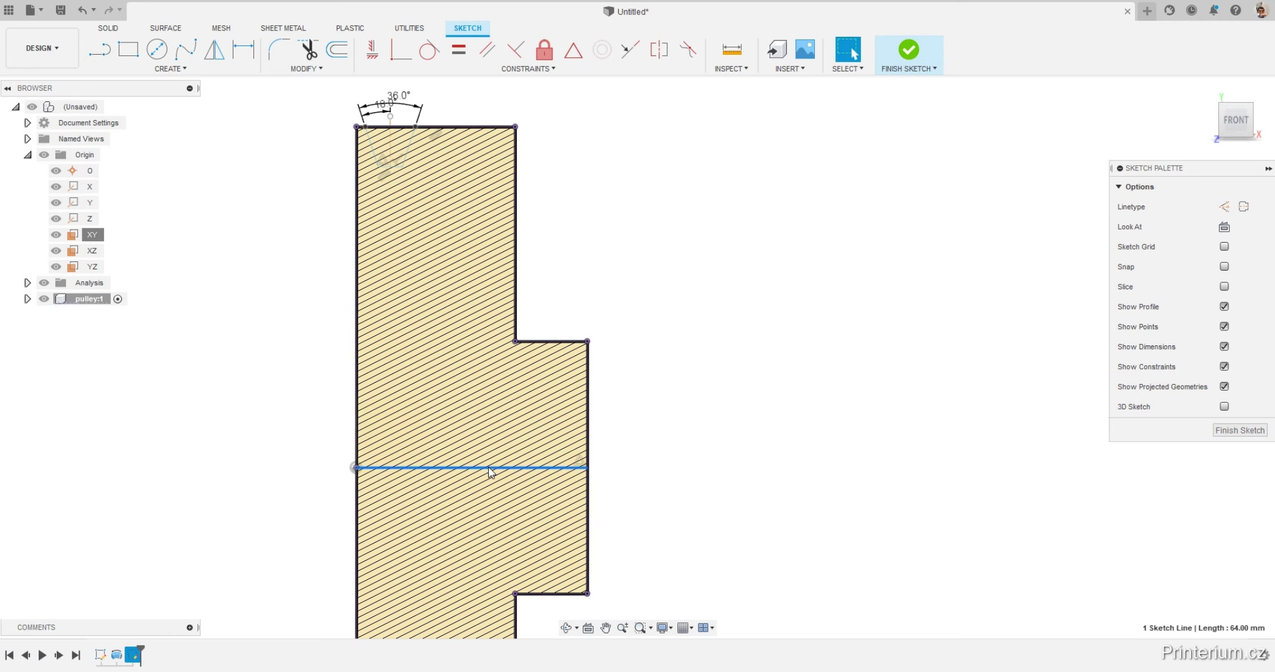
right_click(489, 467)
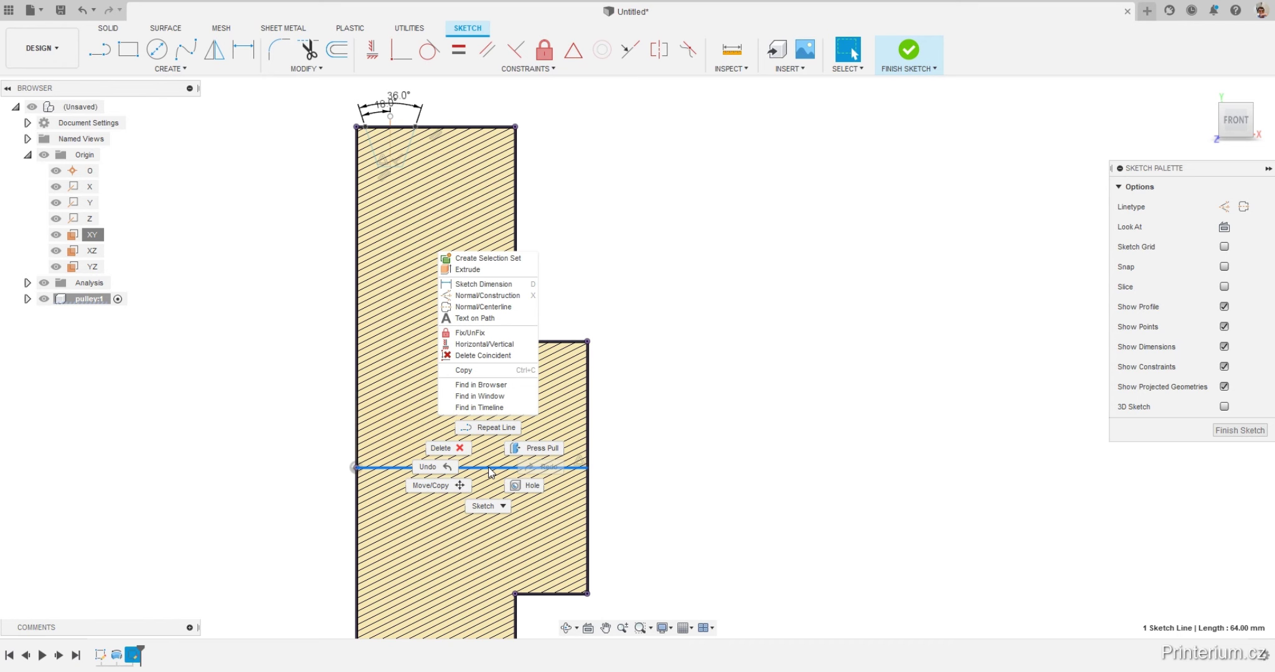
click(483, 306)
Draw a horizontal construction line just below the profile's top edge.
scroll(612, 472, down, 2)
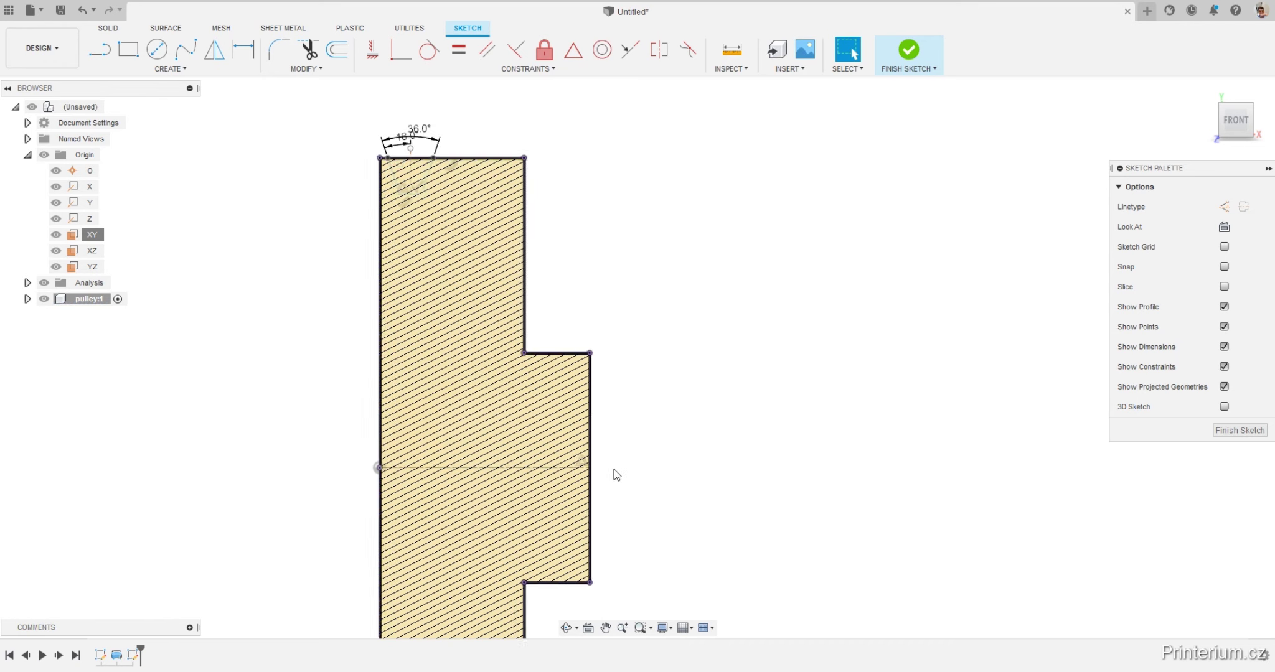
scroll(483, 254, up, 2)
key(l)
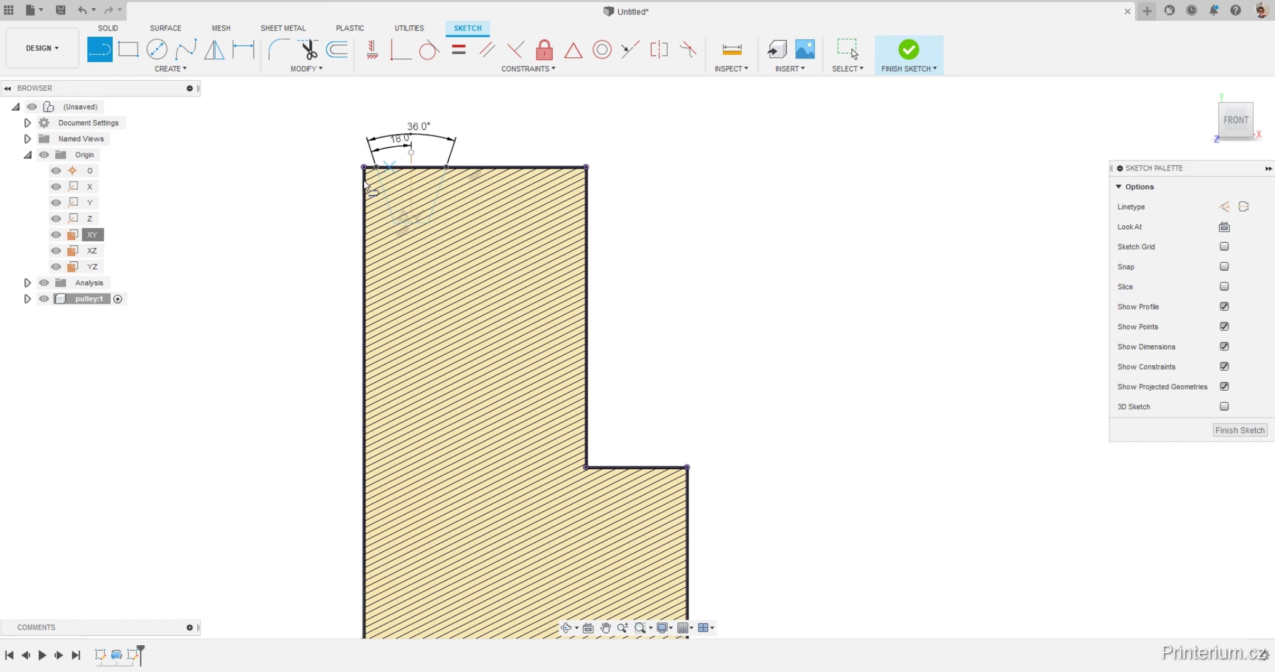
scroll(386, 180, up, 1)
click(328, 195)
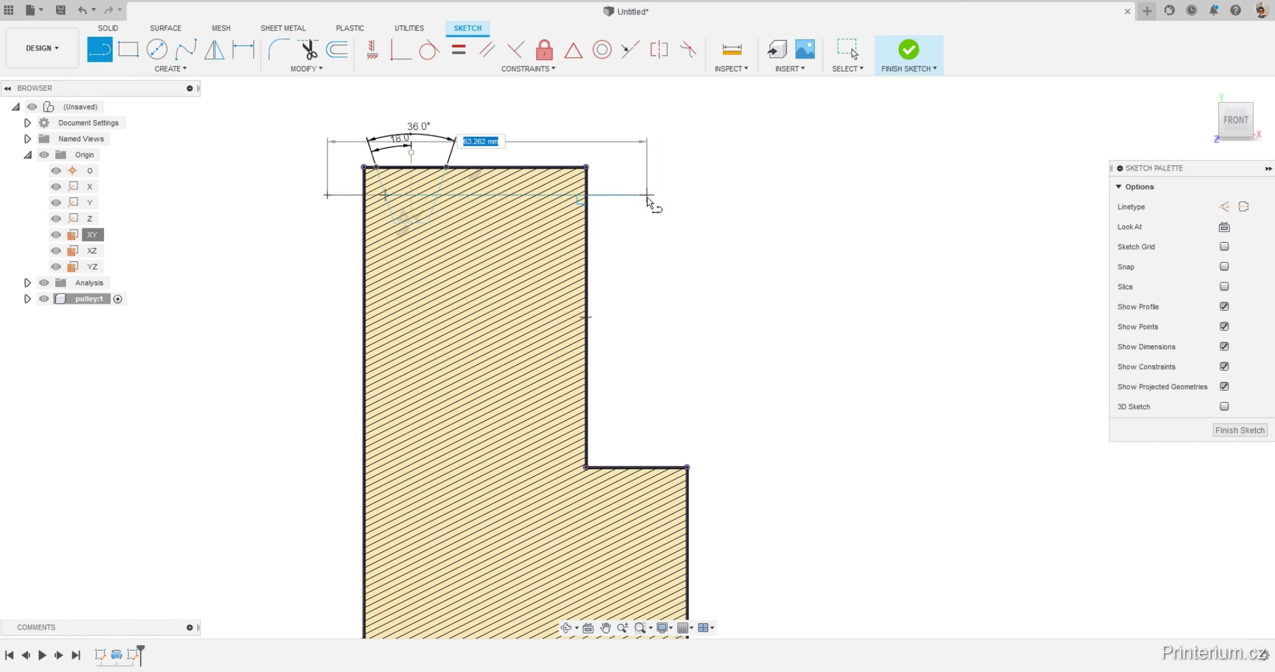
click(647, 195)
key(Escape)
right_click(635, 195)
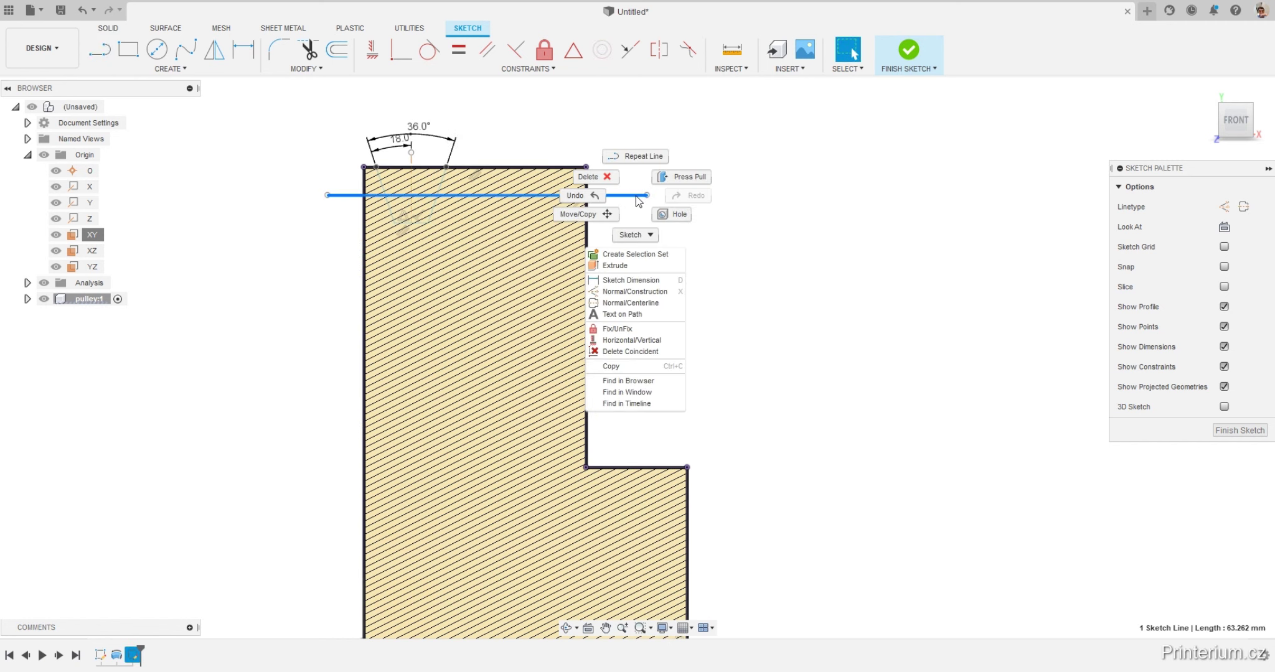
click(635, 292)
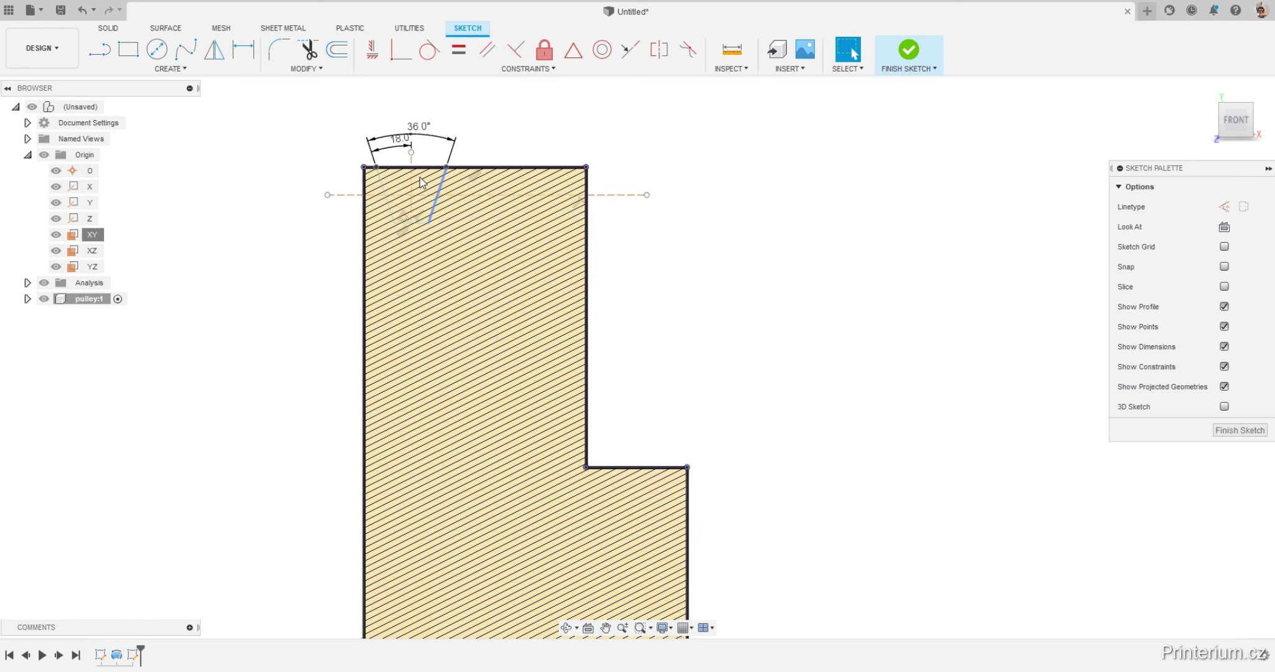
scroll(398, 176, up, 2)
scroll(399, 176, up, 3)
Dimension the horizontal groove line to Ø180 about the centreline.
scroll(355, 325, down, 2)
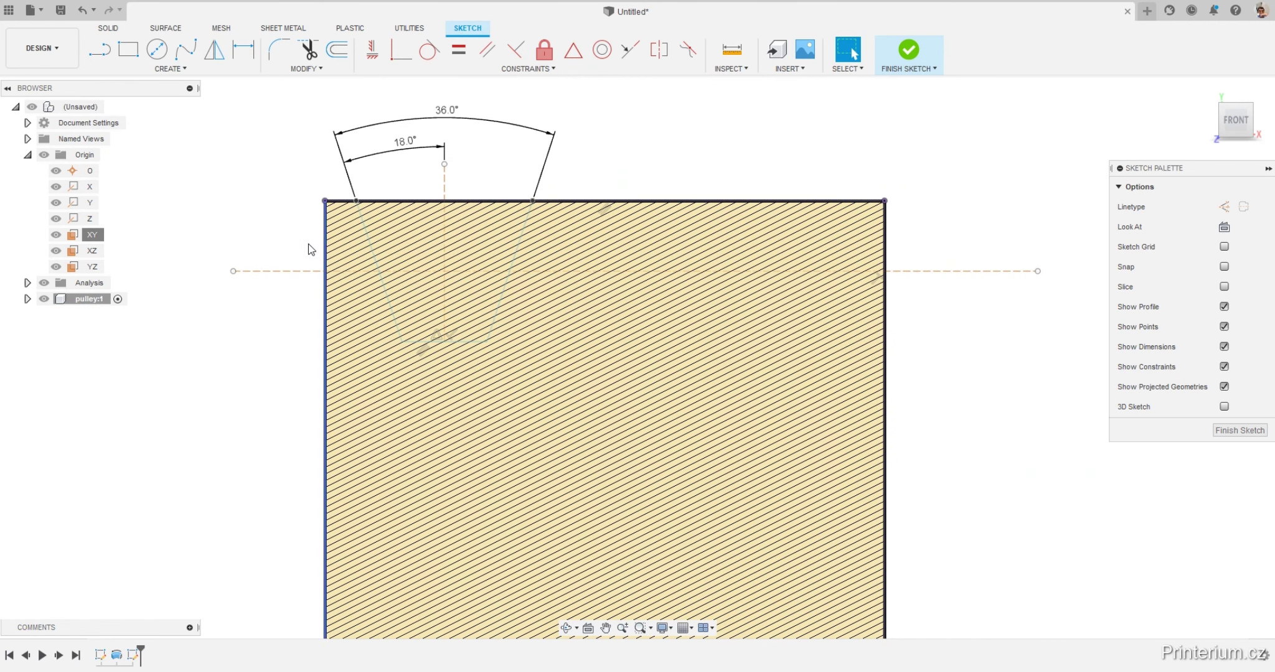
key(alt+Tab)
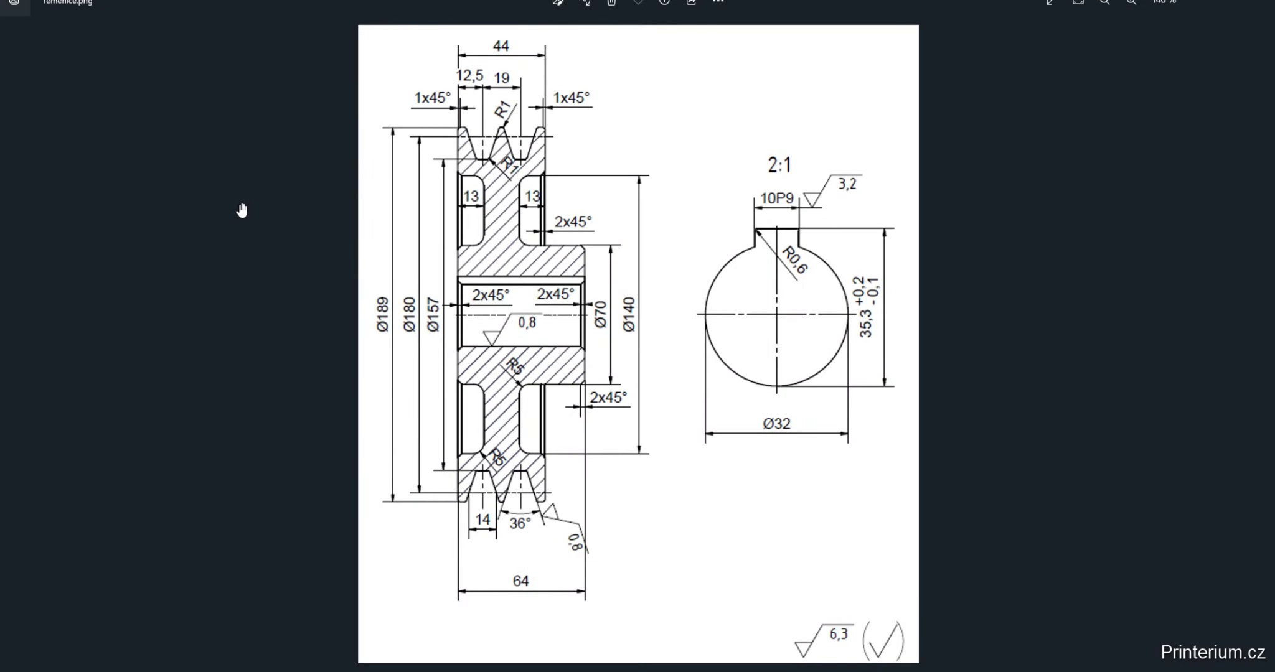
key(alt+Tab)
scroll(247, 209, down, 2)
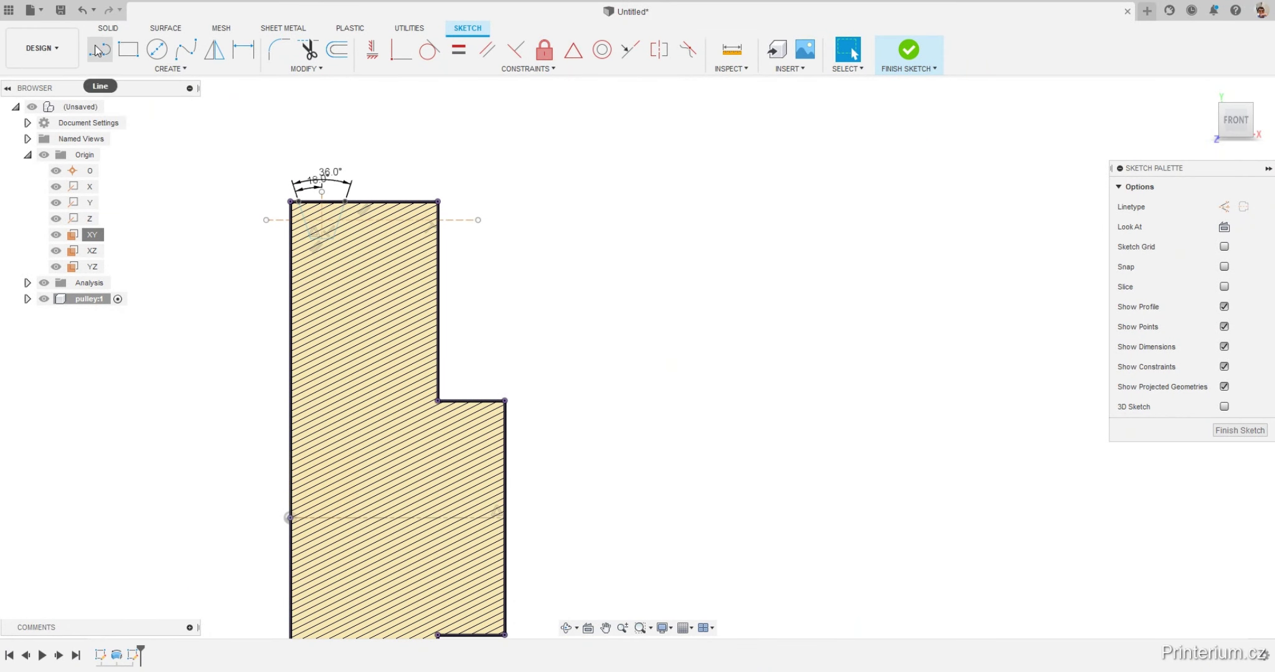
click(243, 50)
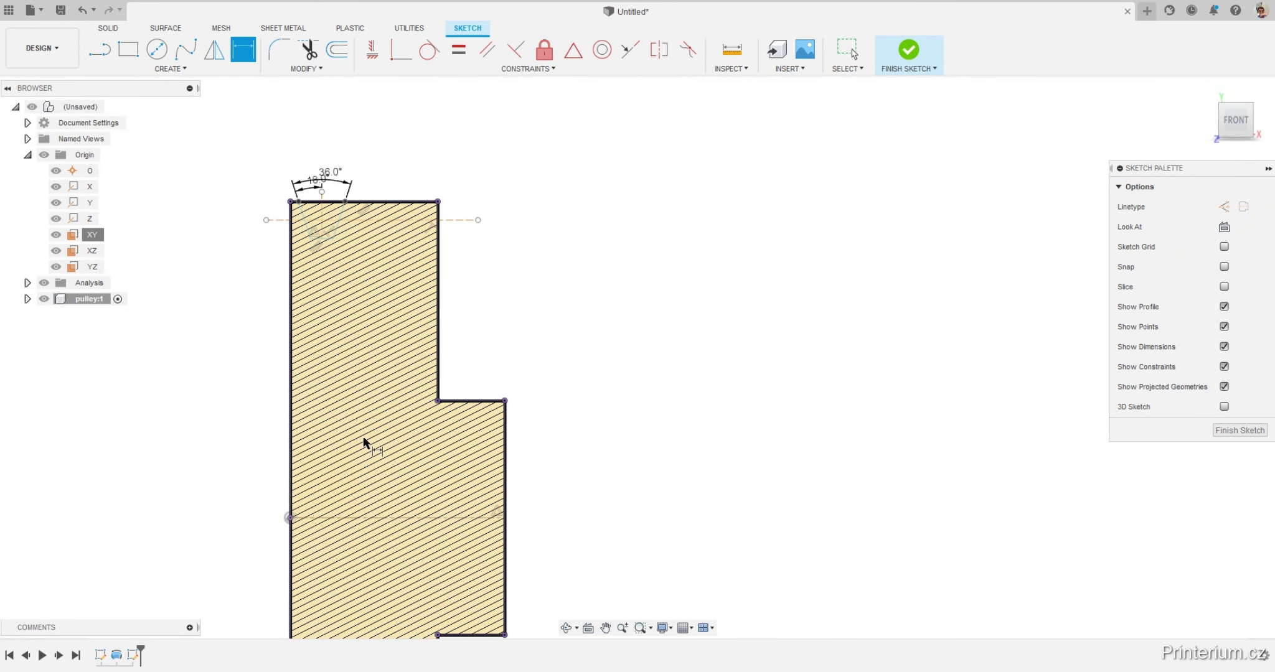
click(375, 518)
click(461, 219)
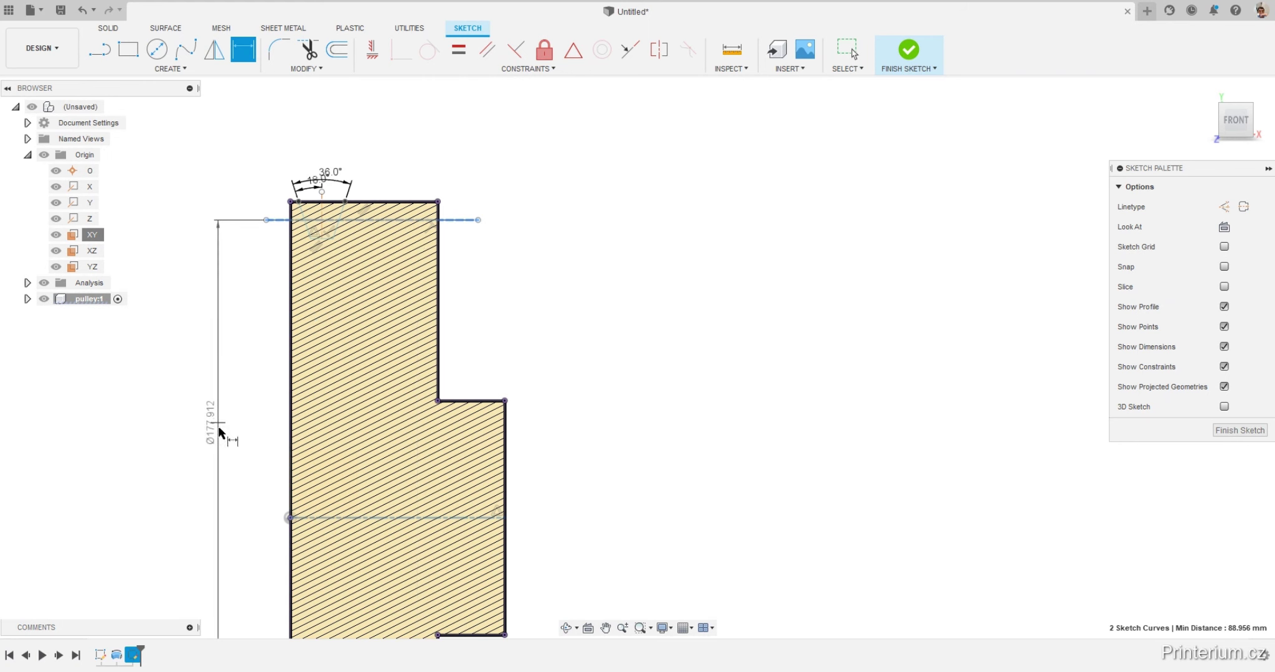
click(204, 448)
text(180)
key(Return)
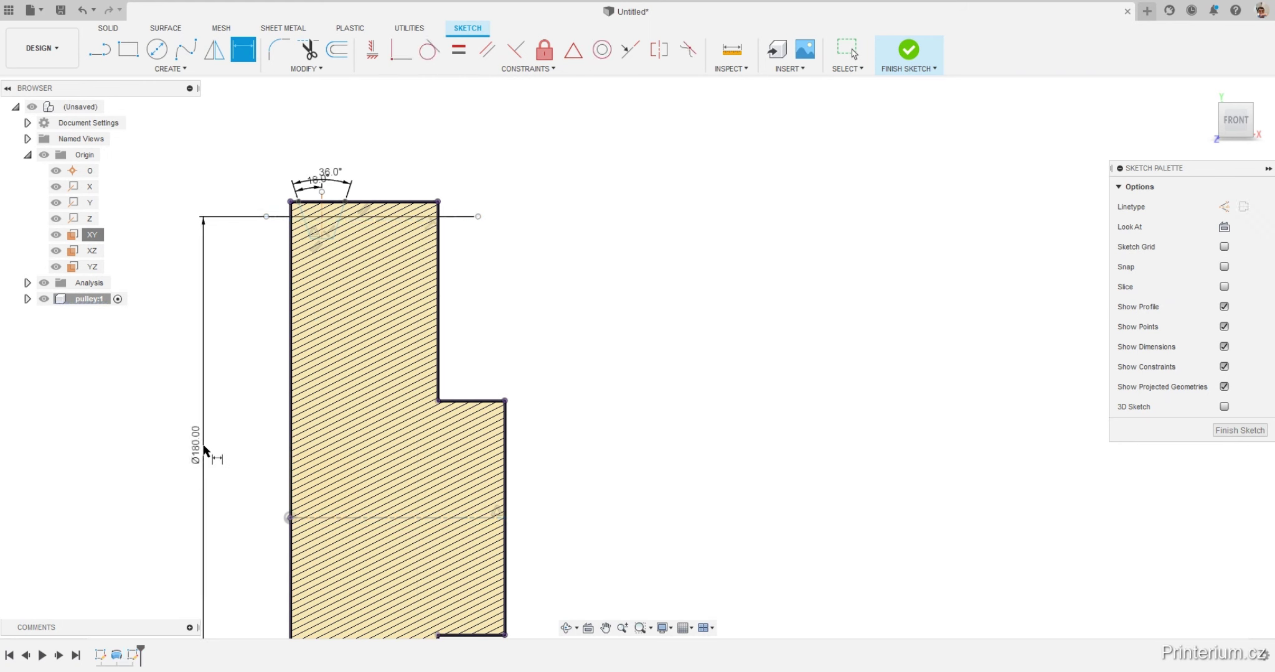
Exit the dimension tool, briefly restart it, then cancel it.
scroll(285, 193, up, 1)
scroll(283, 197, up, 4)
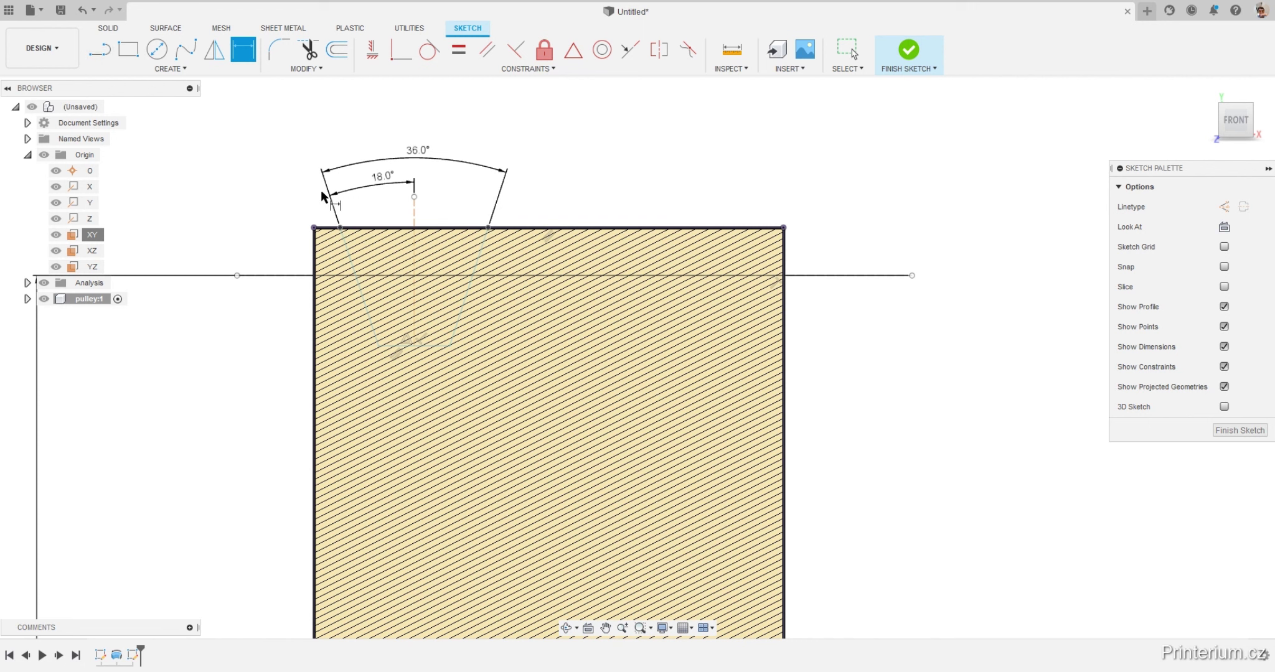
scroll(370, 264, up, 2)
key(Escape)
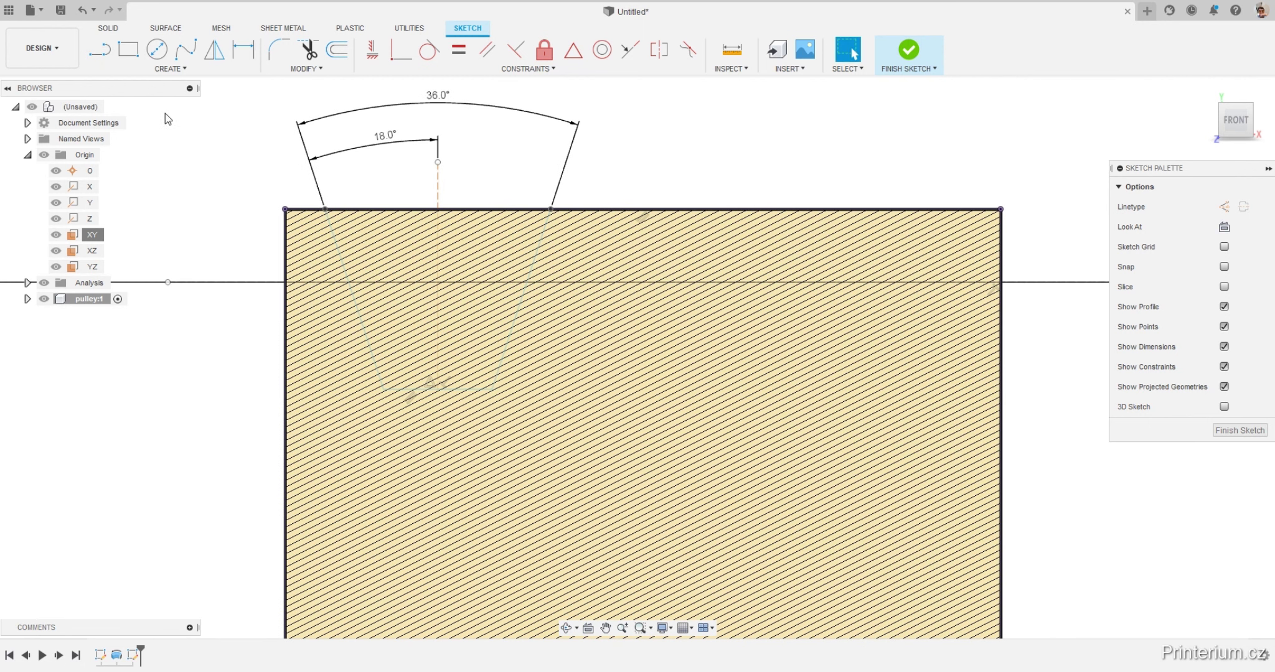
click(244, 53)
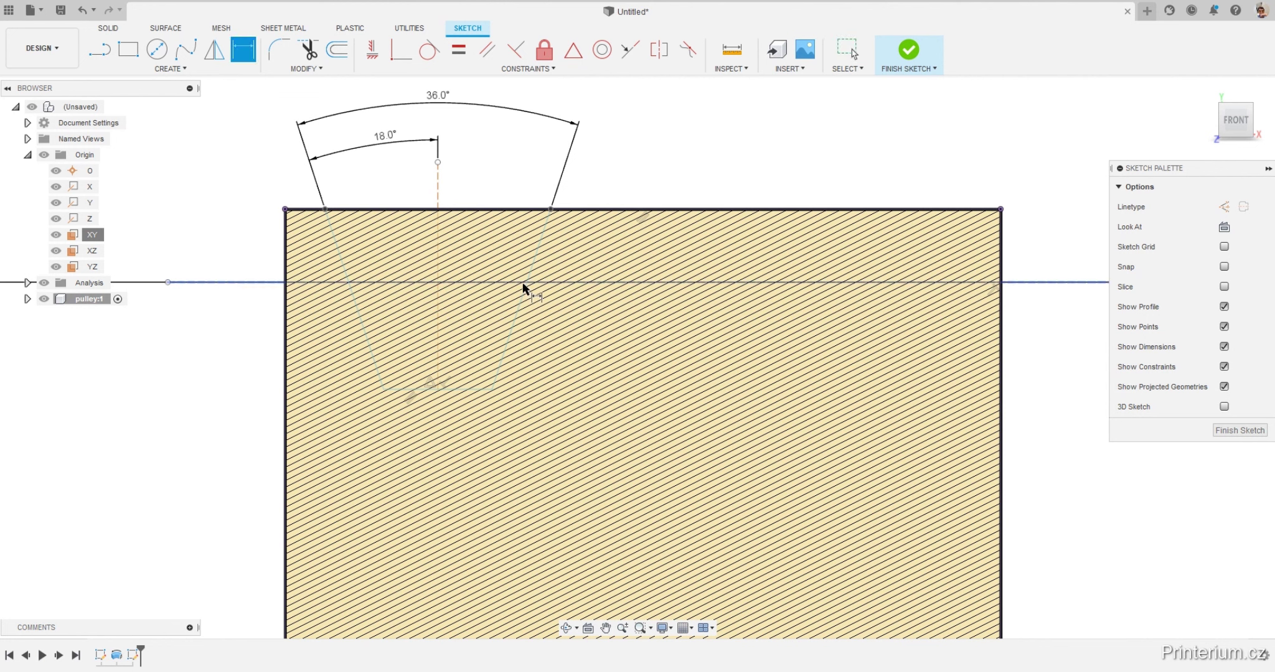
key(Escape)
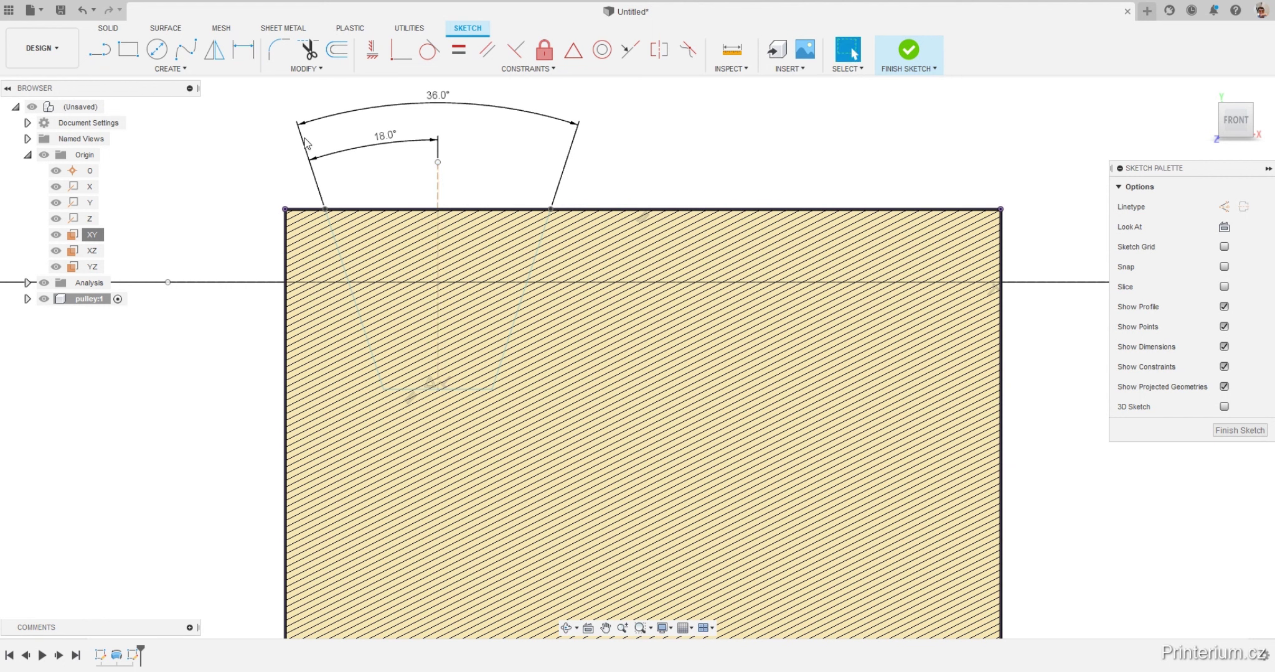
Place sketch points where both groove sides cross the Ø180 line.
click(169, 68)
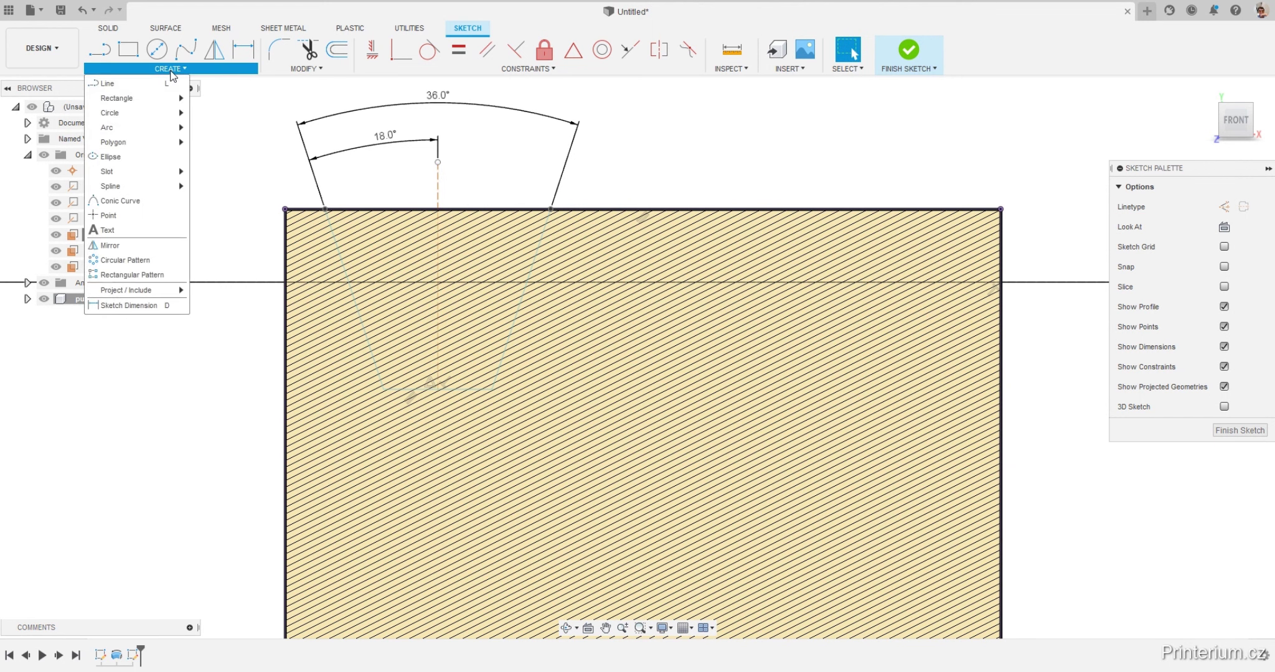
click(125, 216)
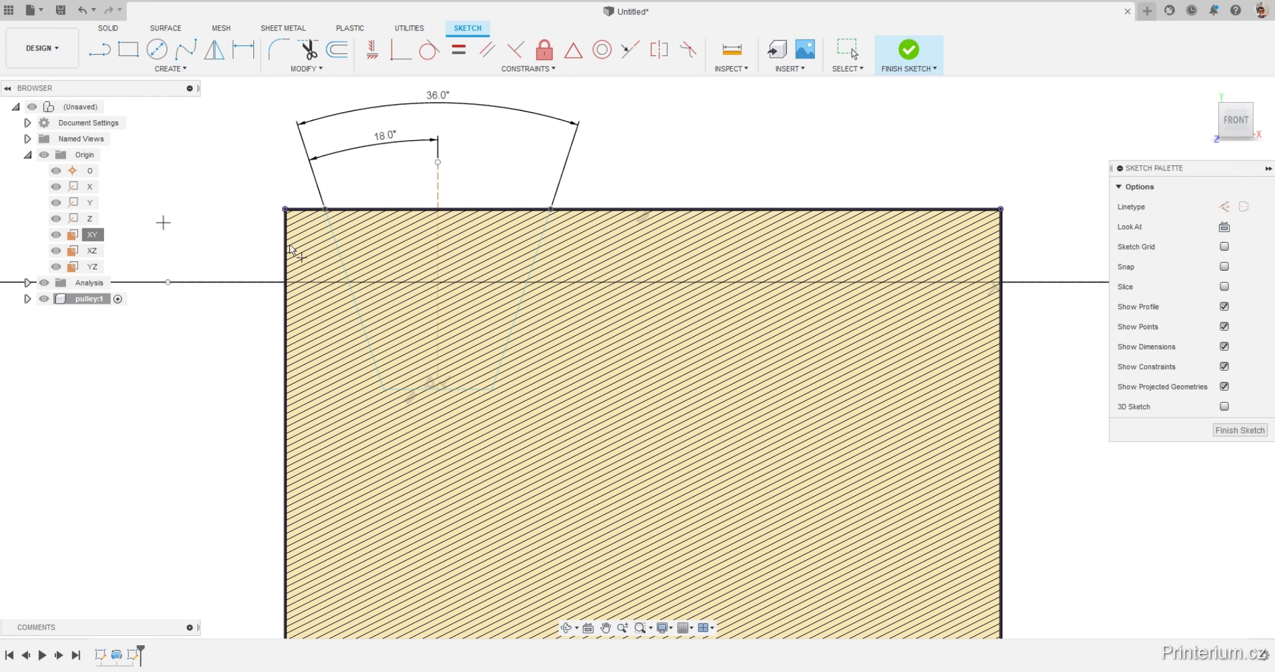
click(349, 282)
click(528, 282)
key(Escape)
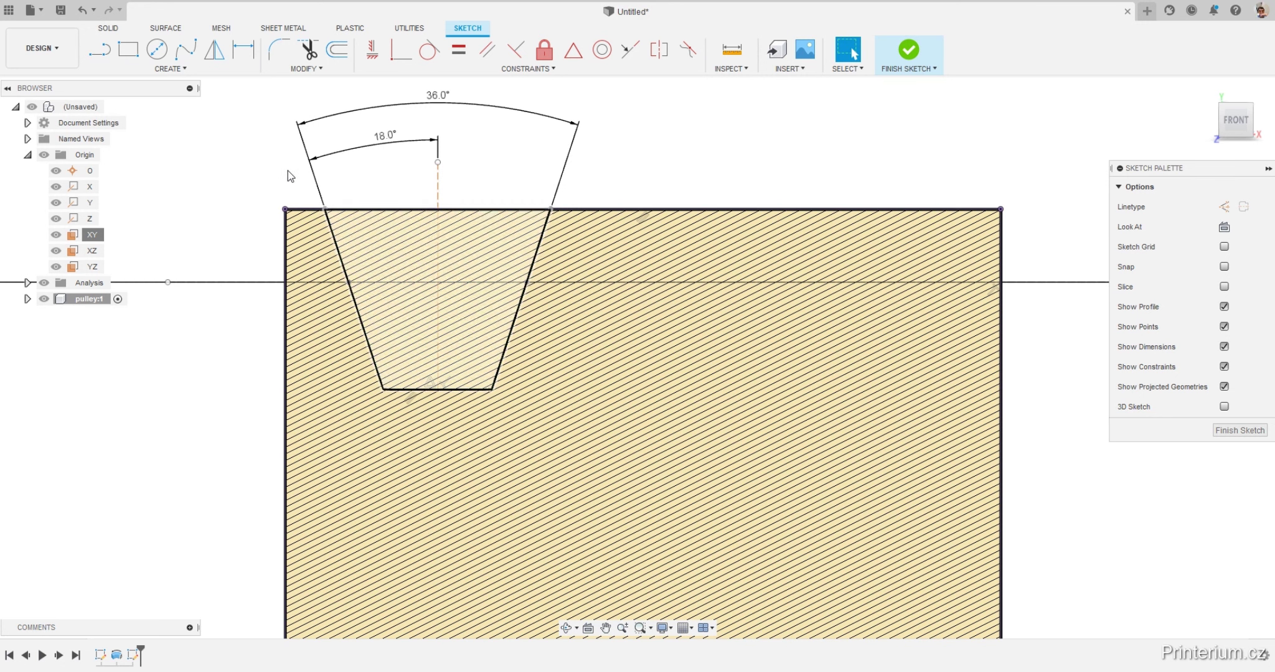
key(alt+Tab)
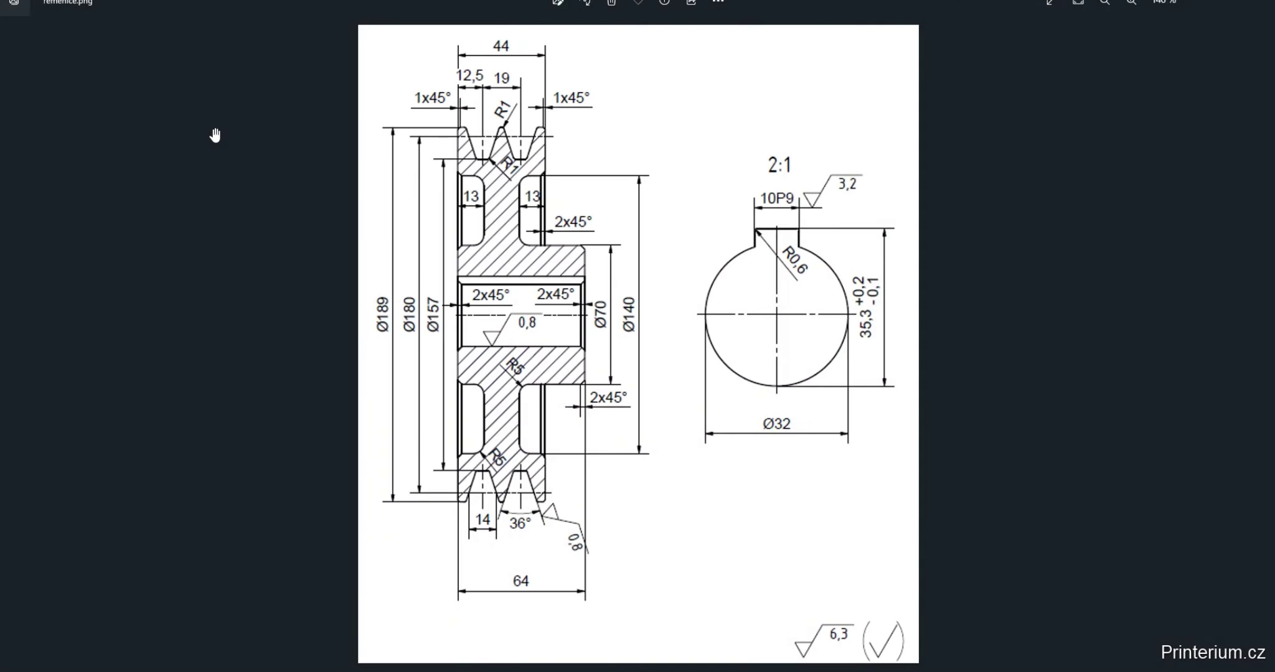
key(alt+Tab)
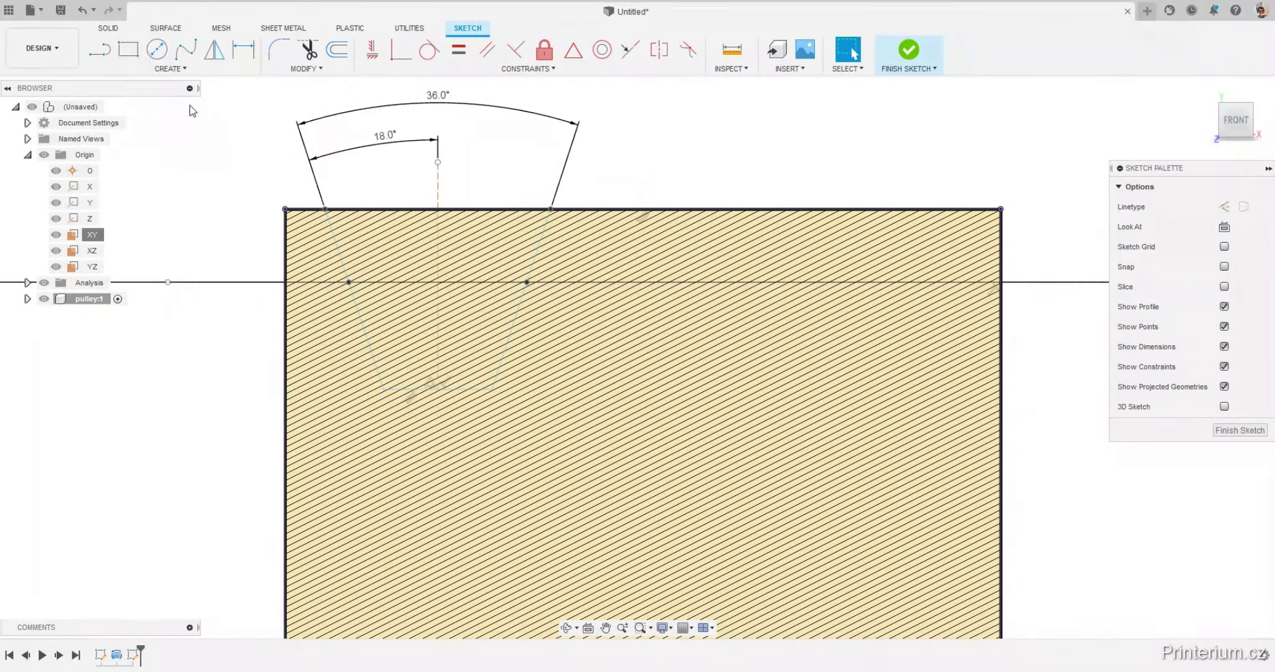
Dimension the groove width between the two points as 14 mm, checking the reference drawing.
click(243, 50)
click(349, 282)
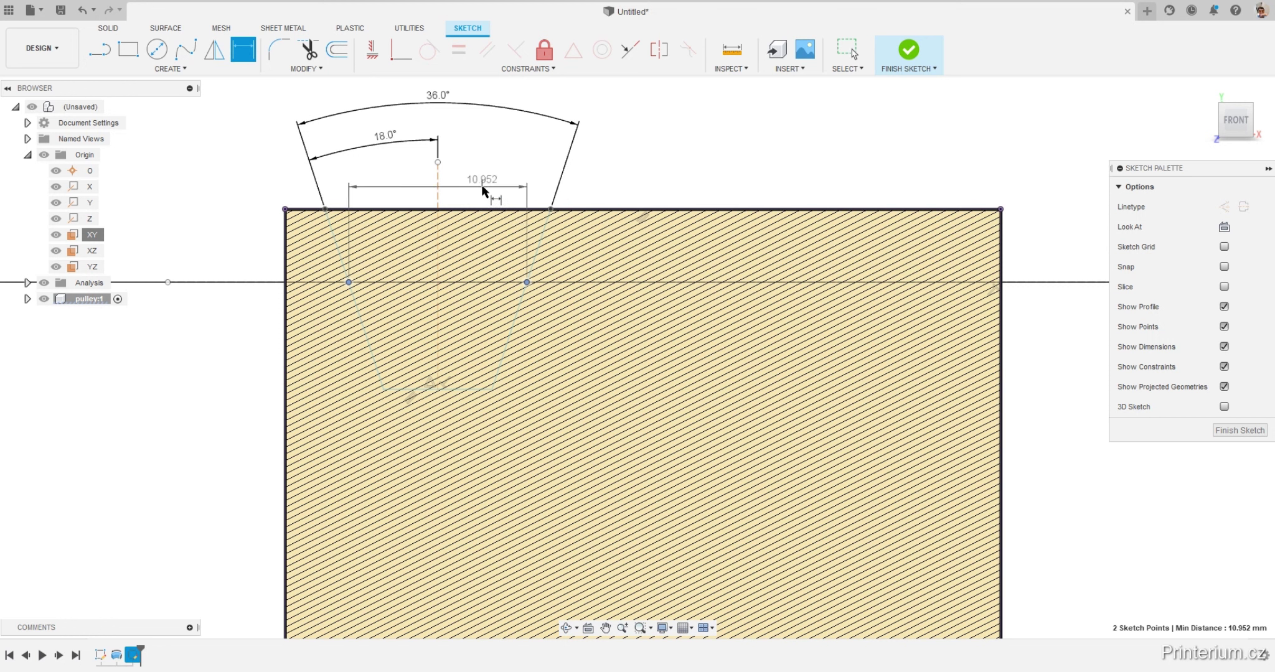
click(485, 186)
text(14)
key(Return)
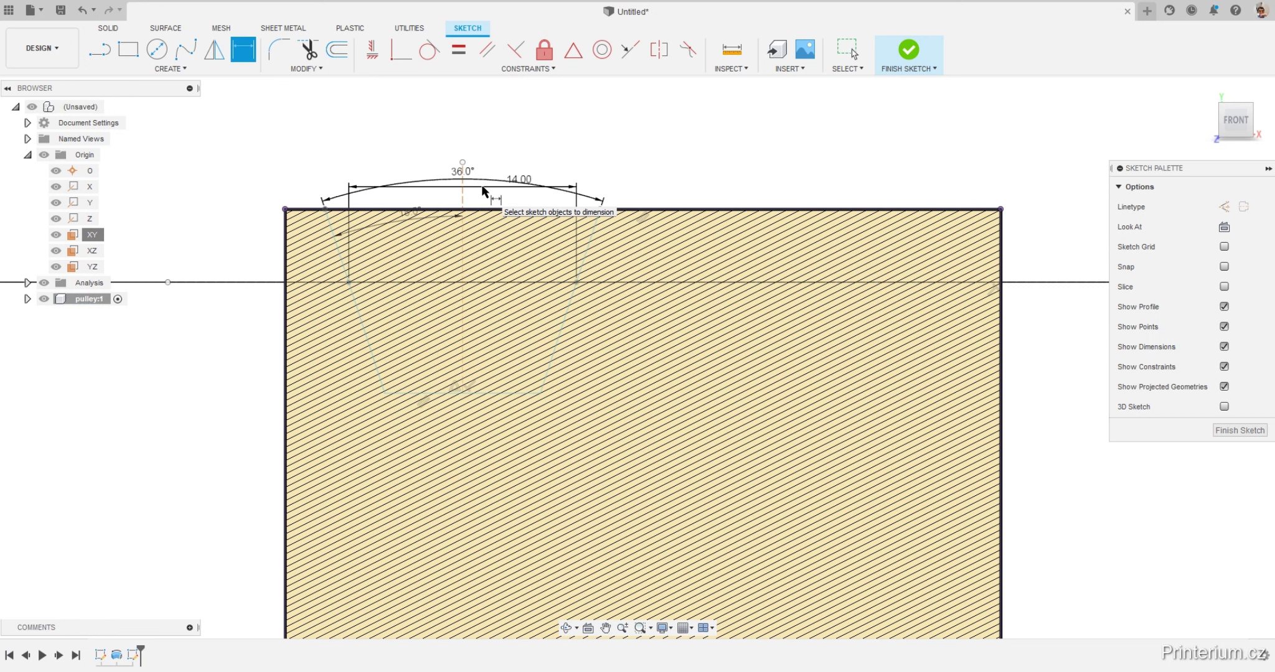
scroll(459, 150, up, 1)
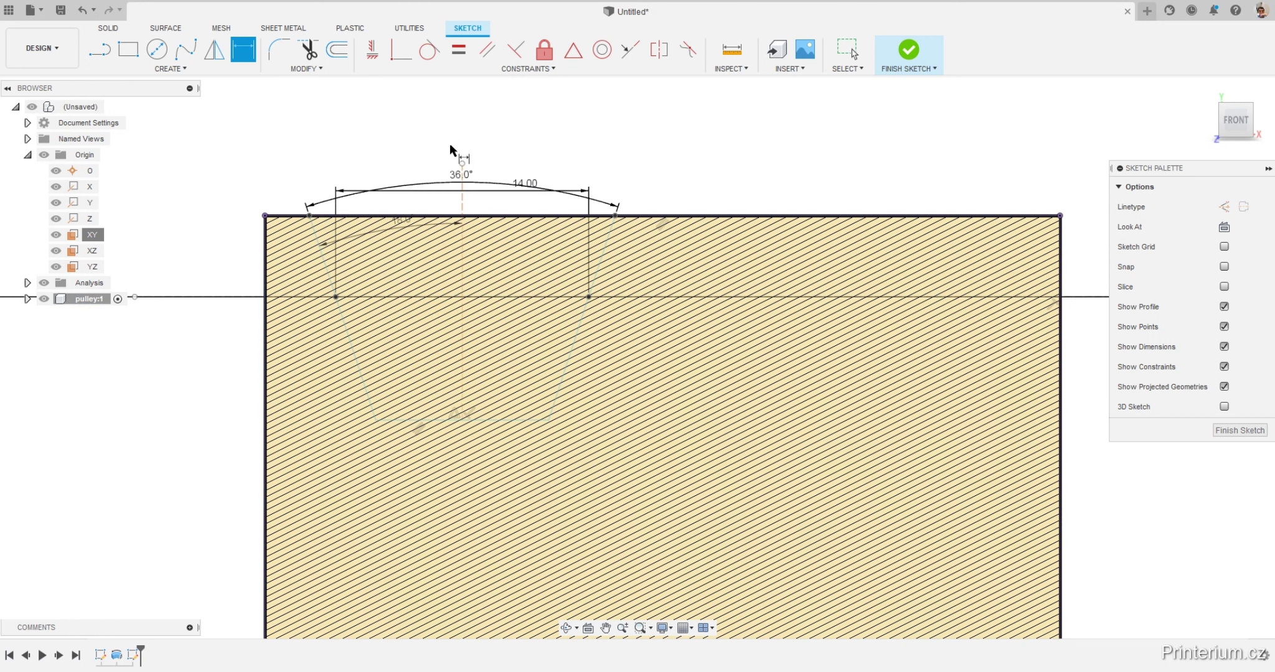
key(alt+Tab)
key(alt+Tab)
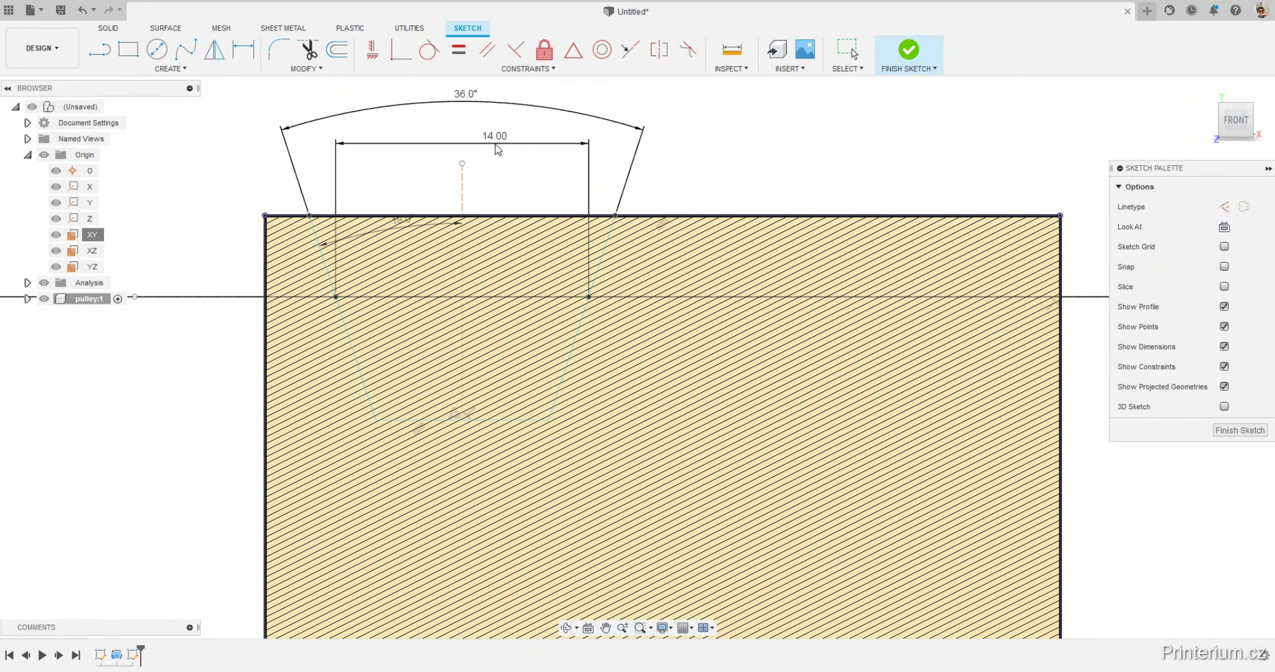
scroll(502, 163, down, 2)
key(alt+Tab)
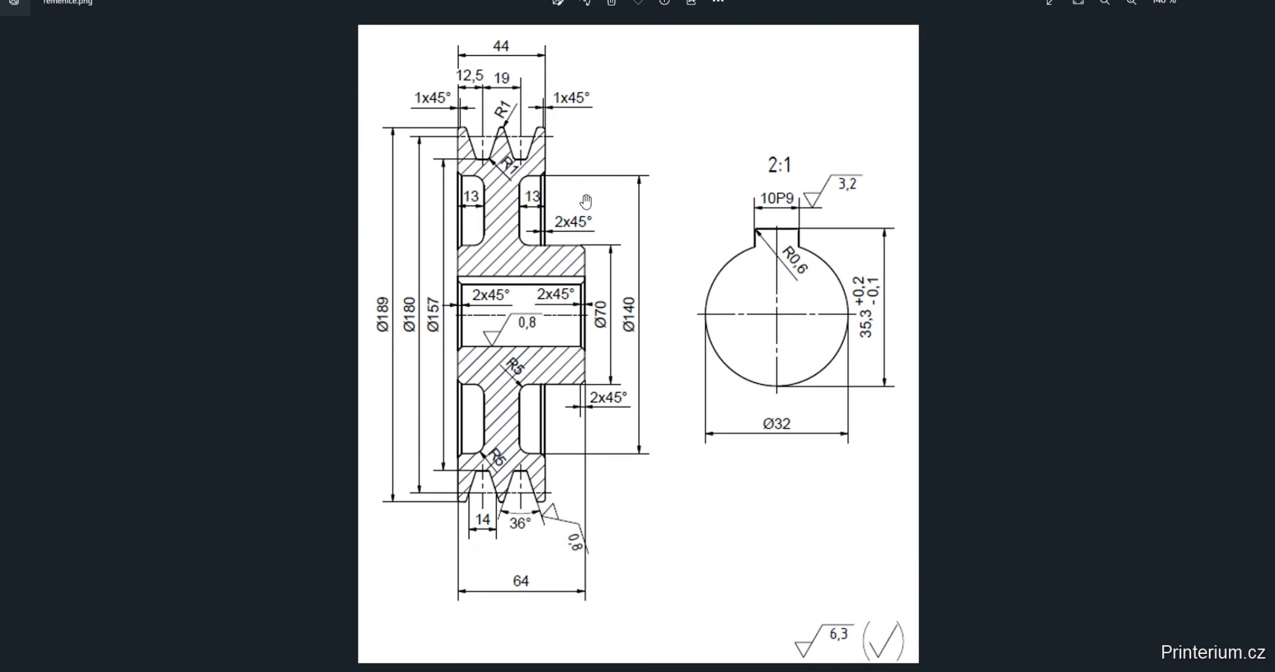
key(alt+Tab)
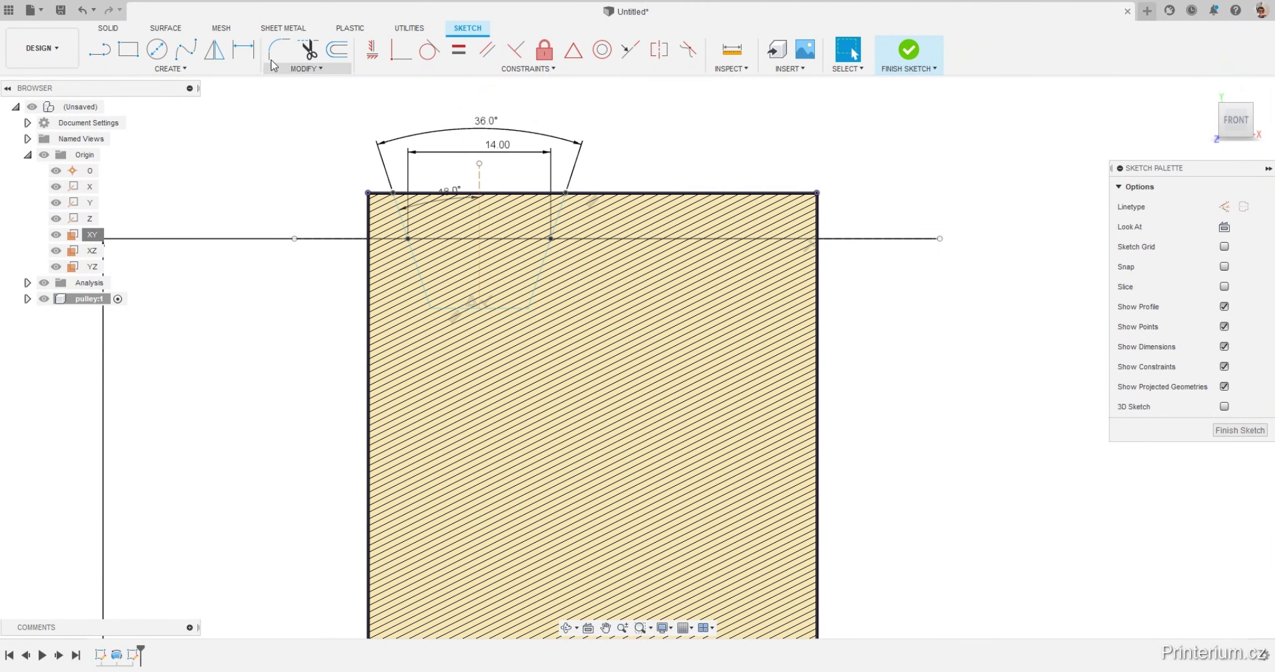
Dimension the groove bottom line to Ø157 about the centreline.
click(244, 51)
click(503, 309)
scroll(504, 349, down, 3)
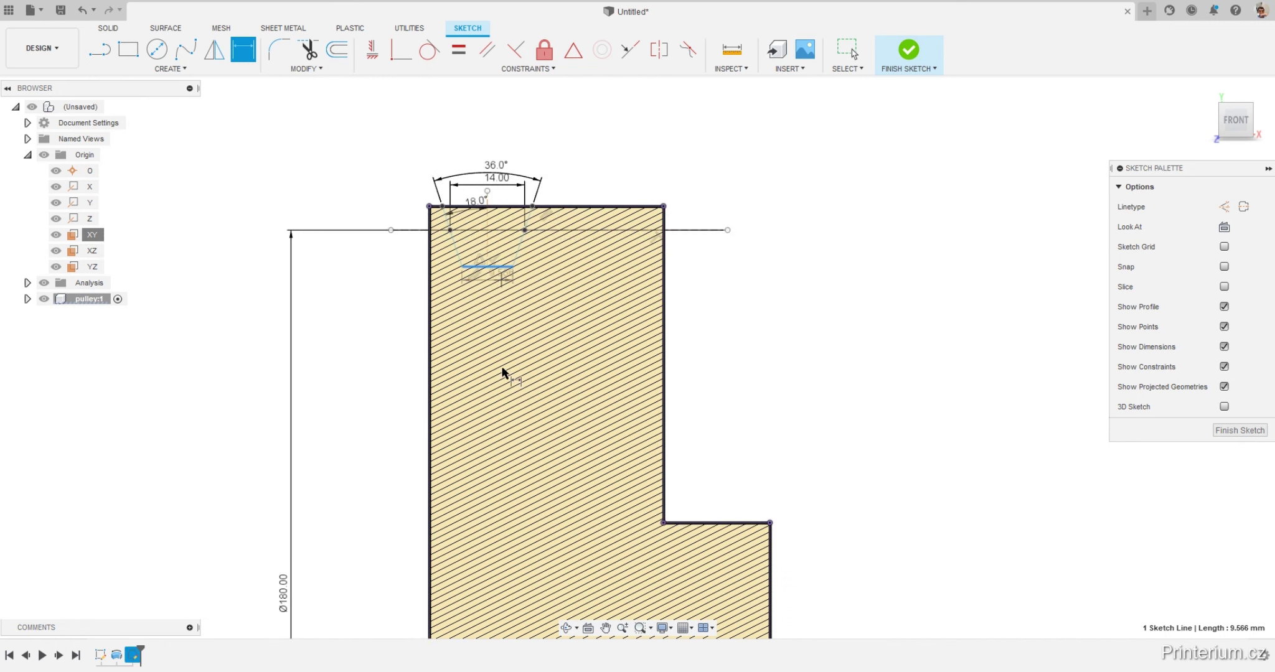
scroll(501, 377, down, 2)
click(487, 586)
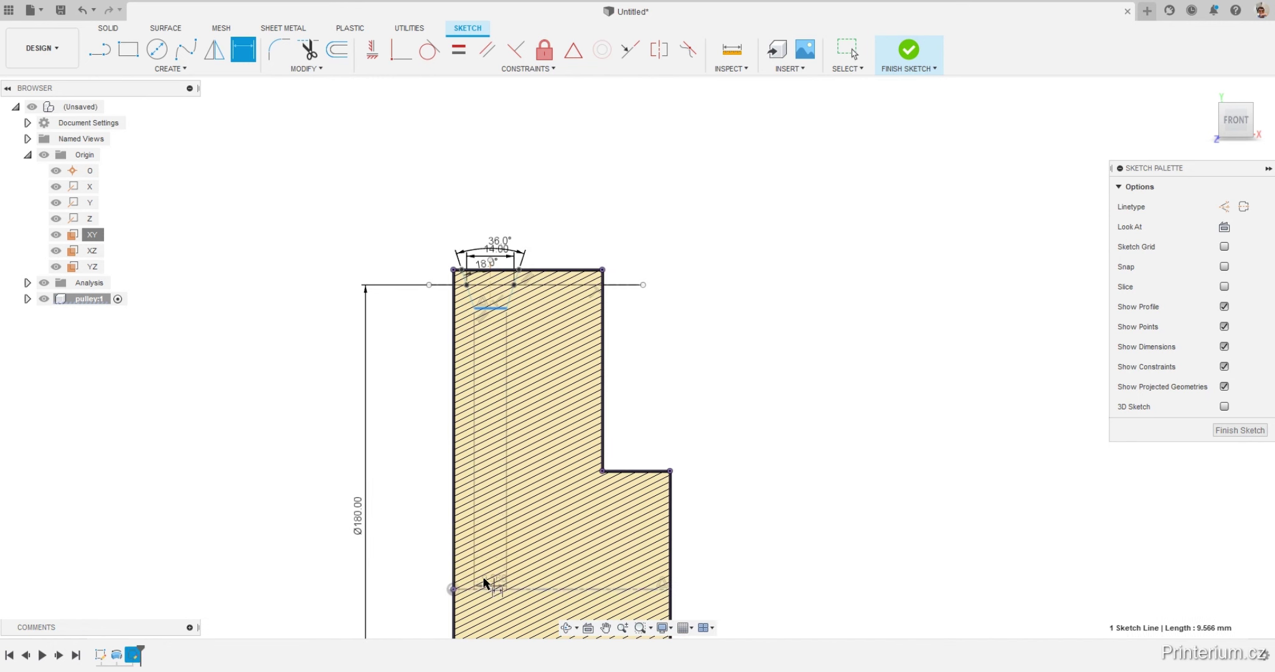
click(408, 529)
text(157)
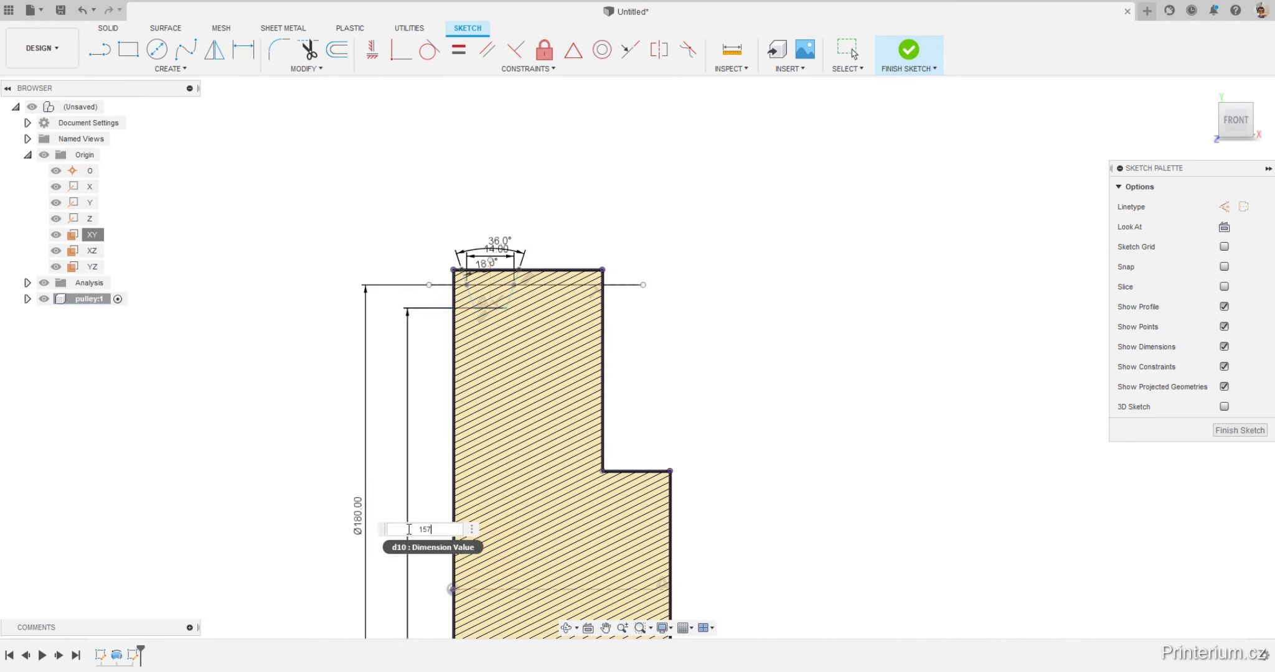
key(Return)
scroll(501, 277, up, 2)
scroll(492, 268, up, 3)
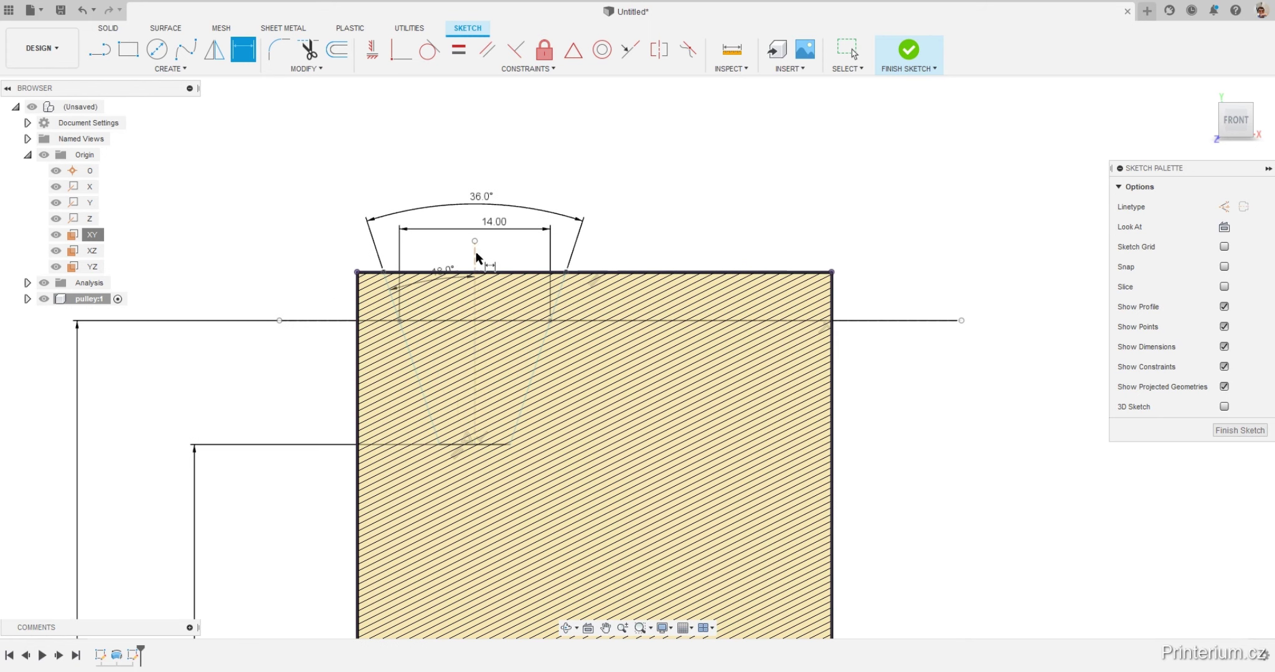
key(Escape)
Move the 36° and 14.00 dimensions up above the profile.
drag(481, 198, 482, 142)
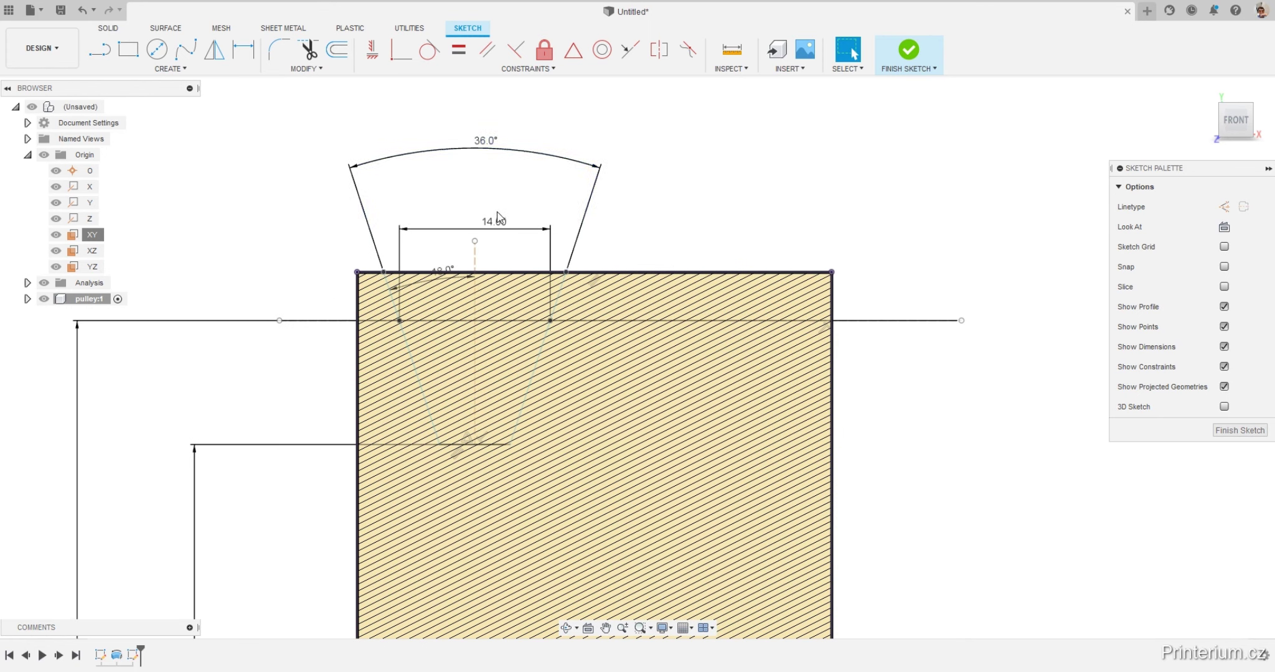
drag(495, 228, 492, 191)
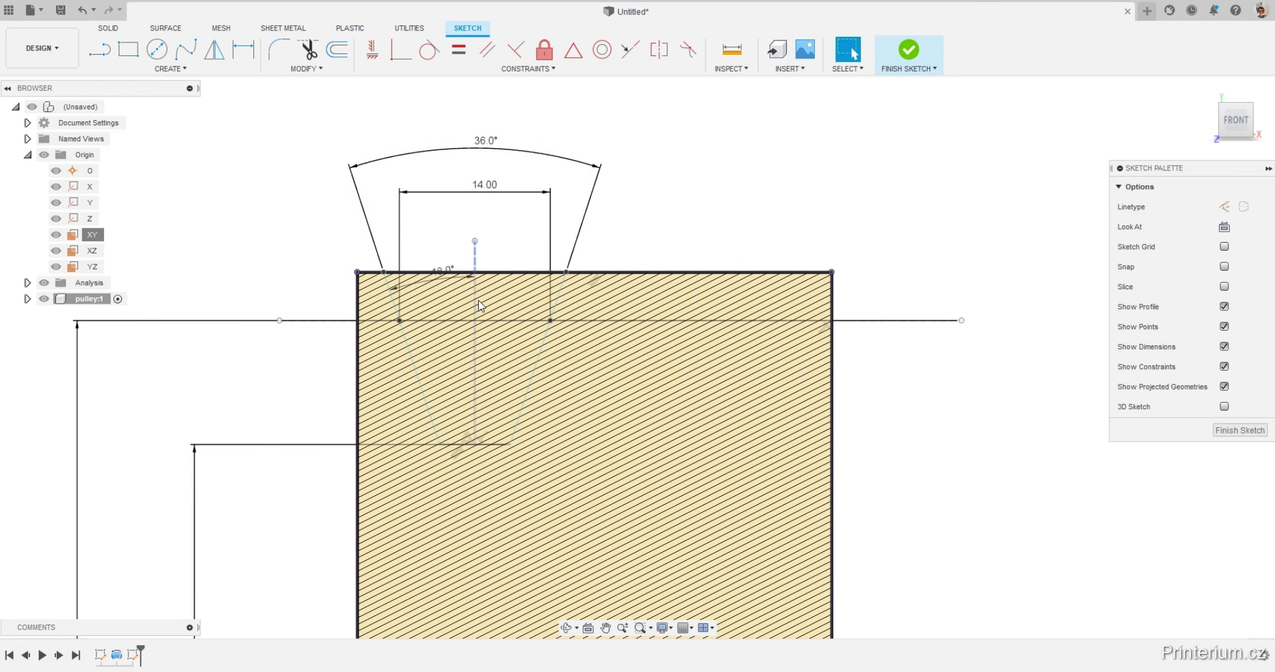
drag(476, 307, 492, 314)
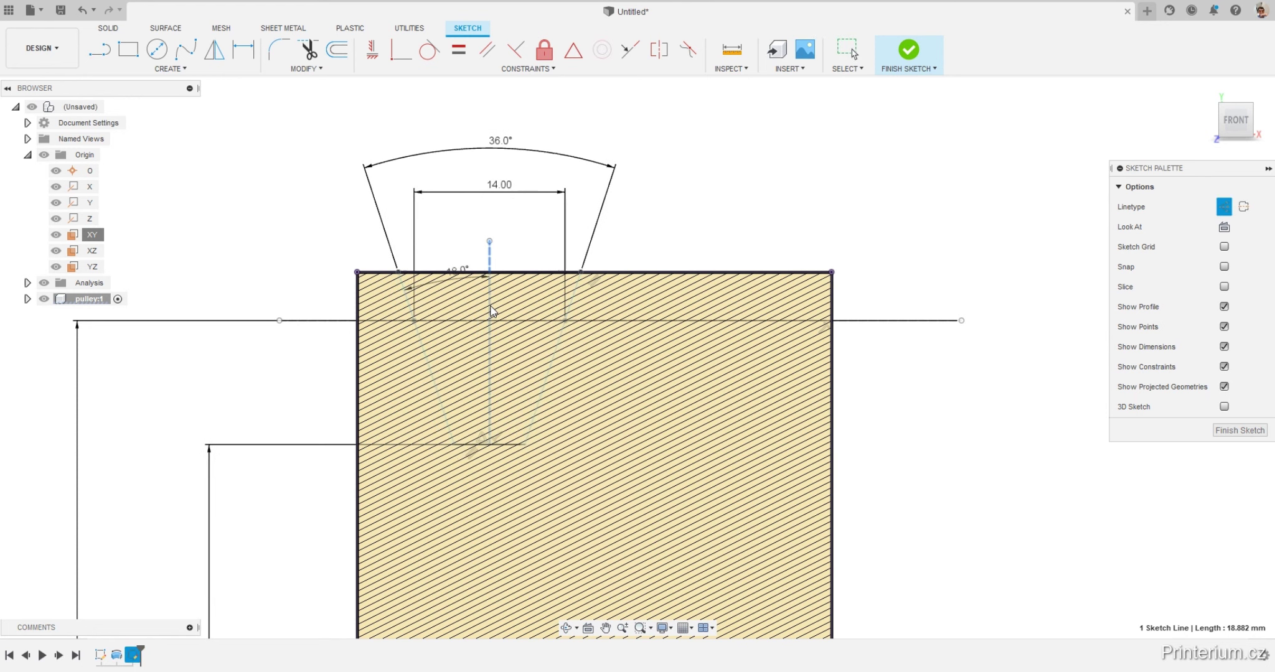
key(Escape)
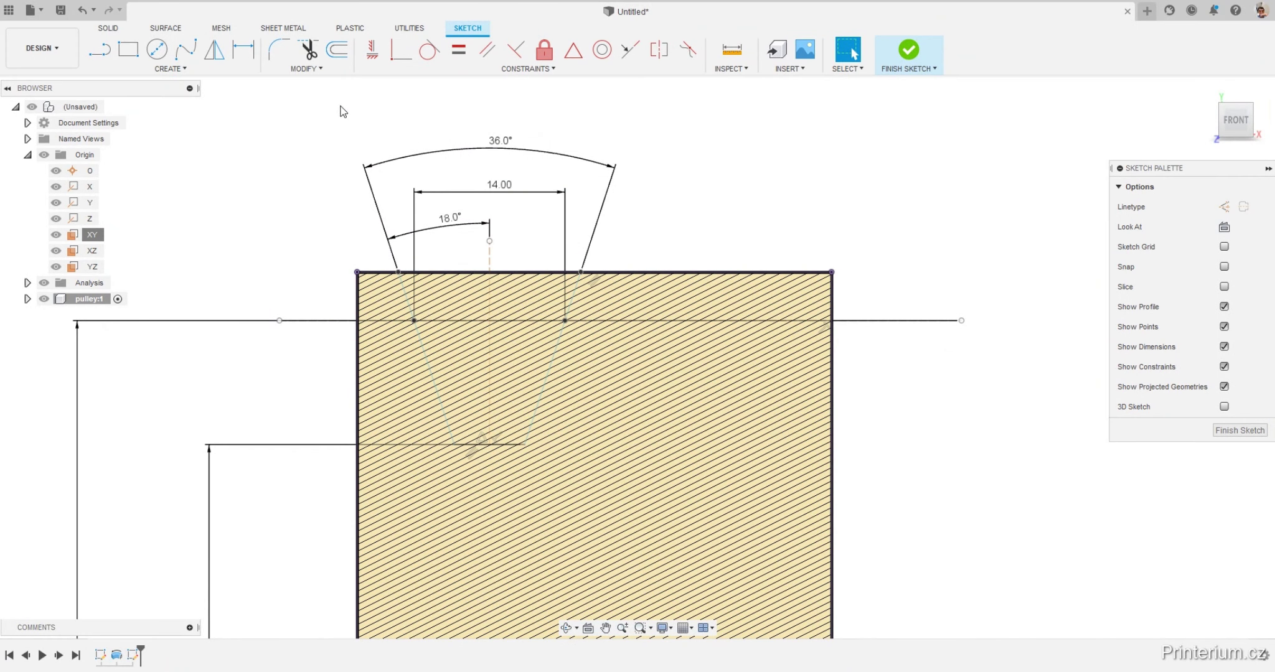
click(252, 52)
click(357, 339)
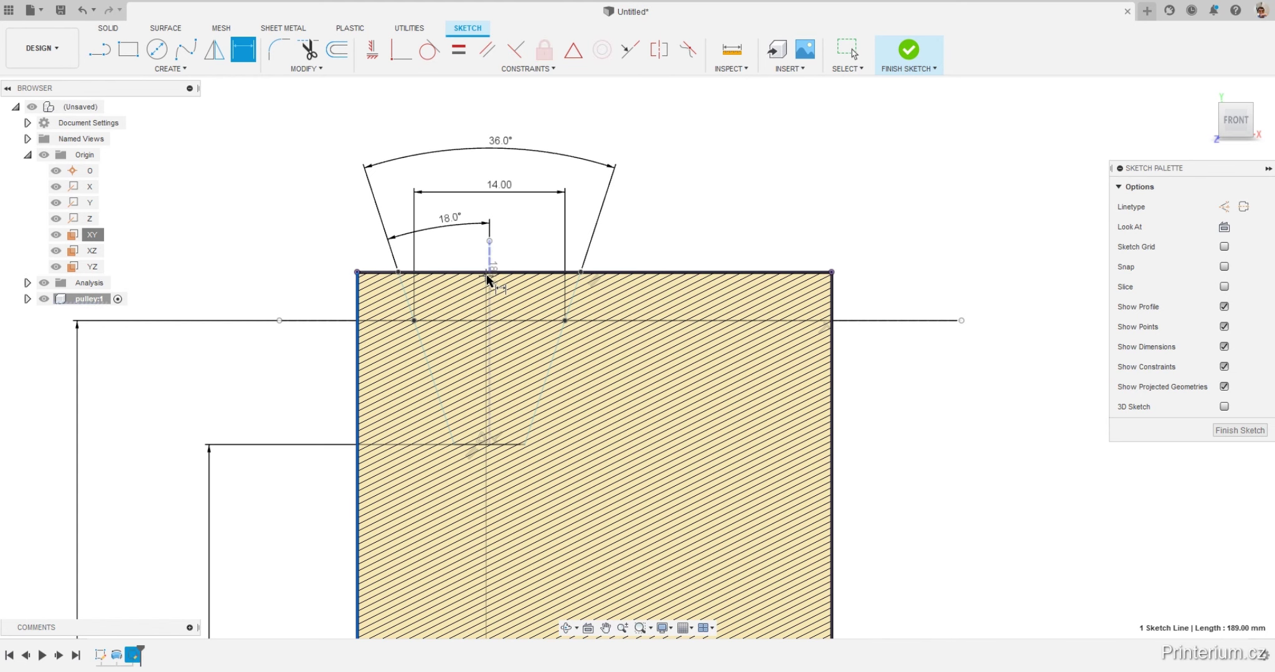
click(489, 277)
click(422, 103)
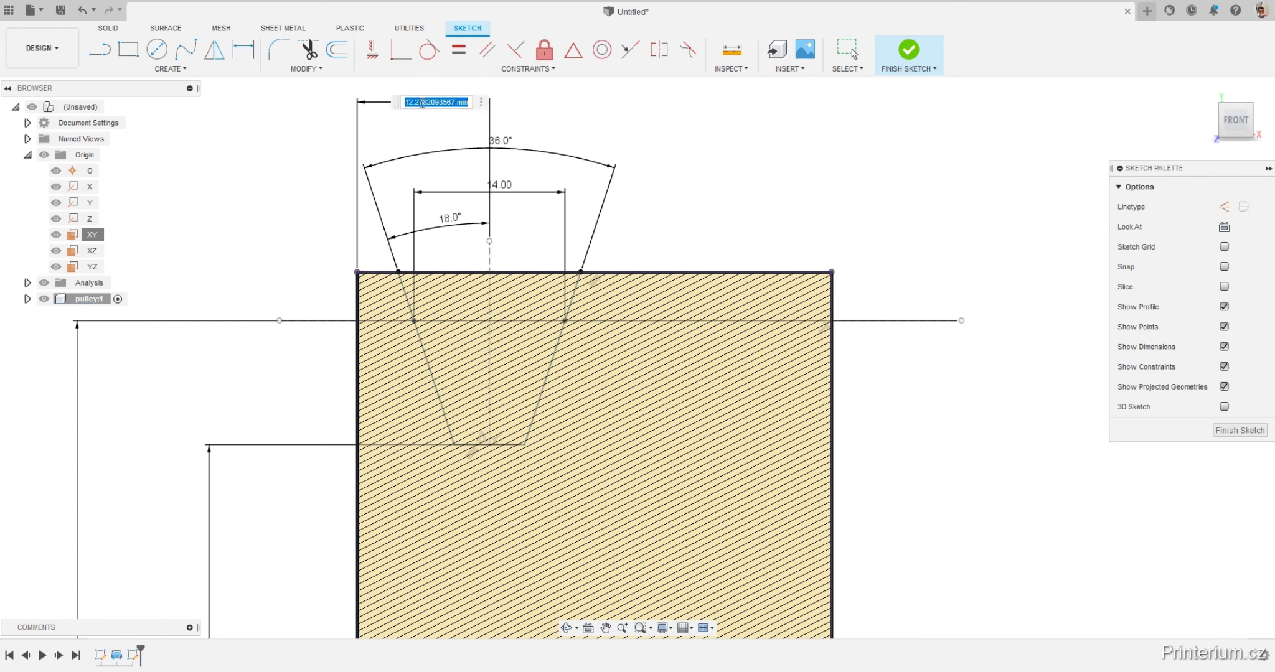
text(12.5)
key(Return)
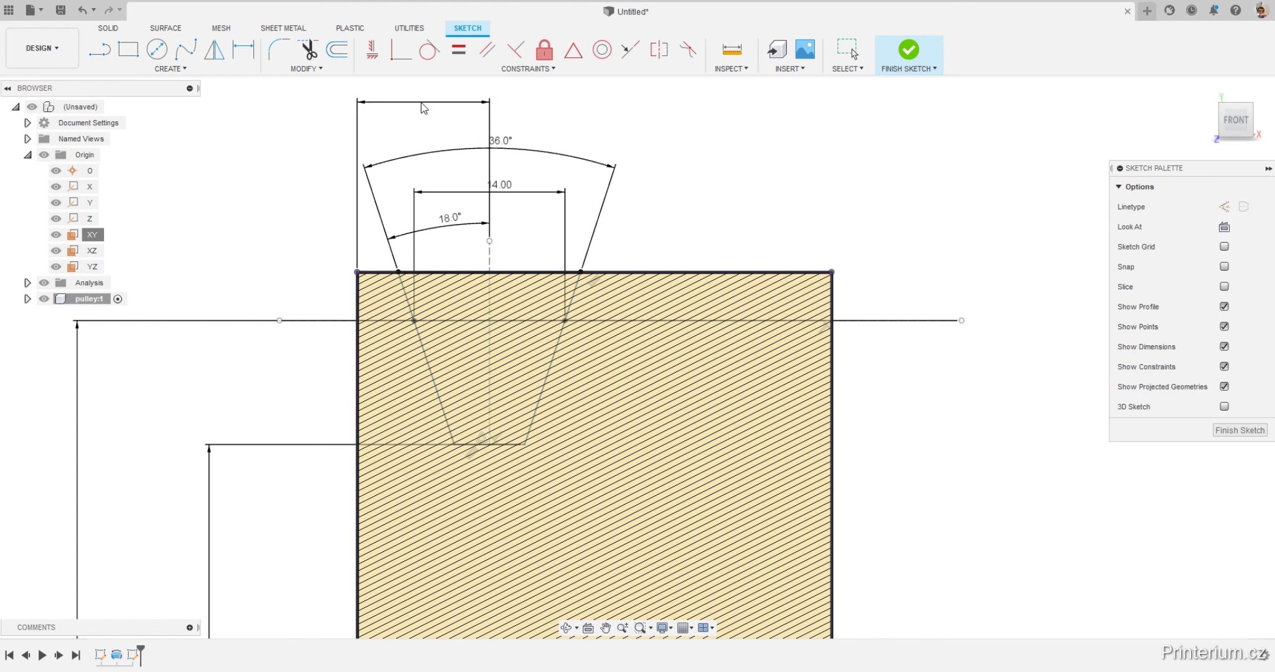
key(alt+Tab)
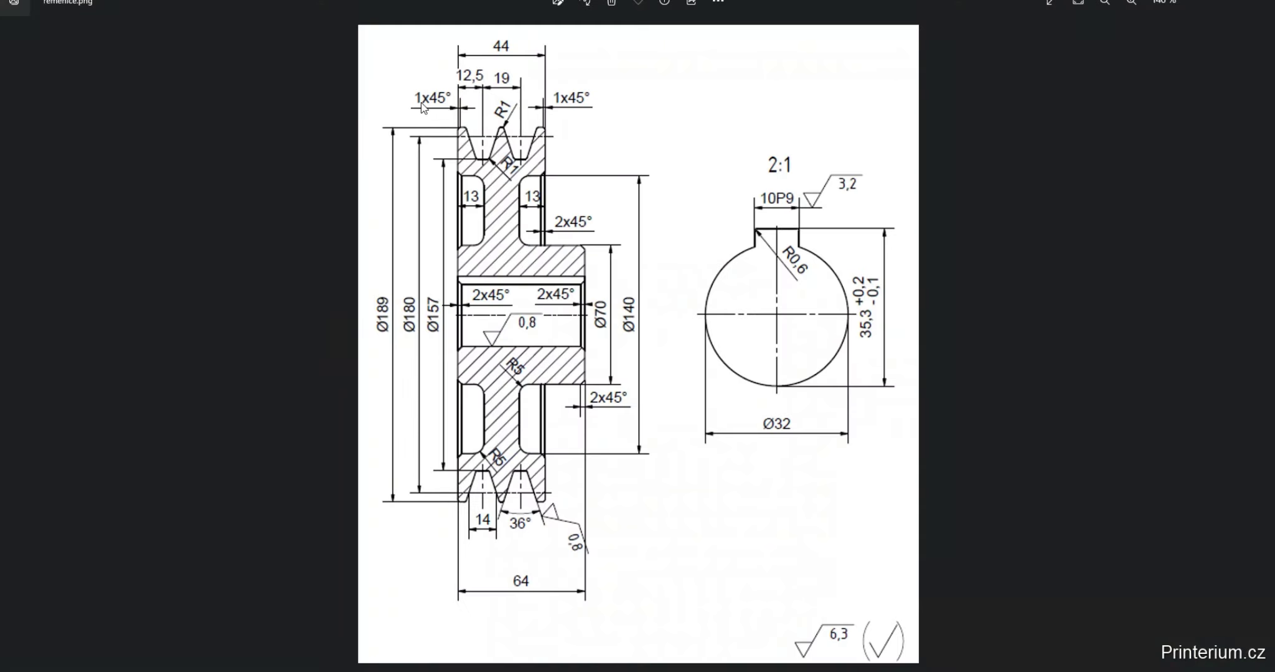
key(alt+Tab)
scroll(529, 205, up, 3)
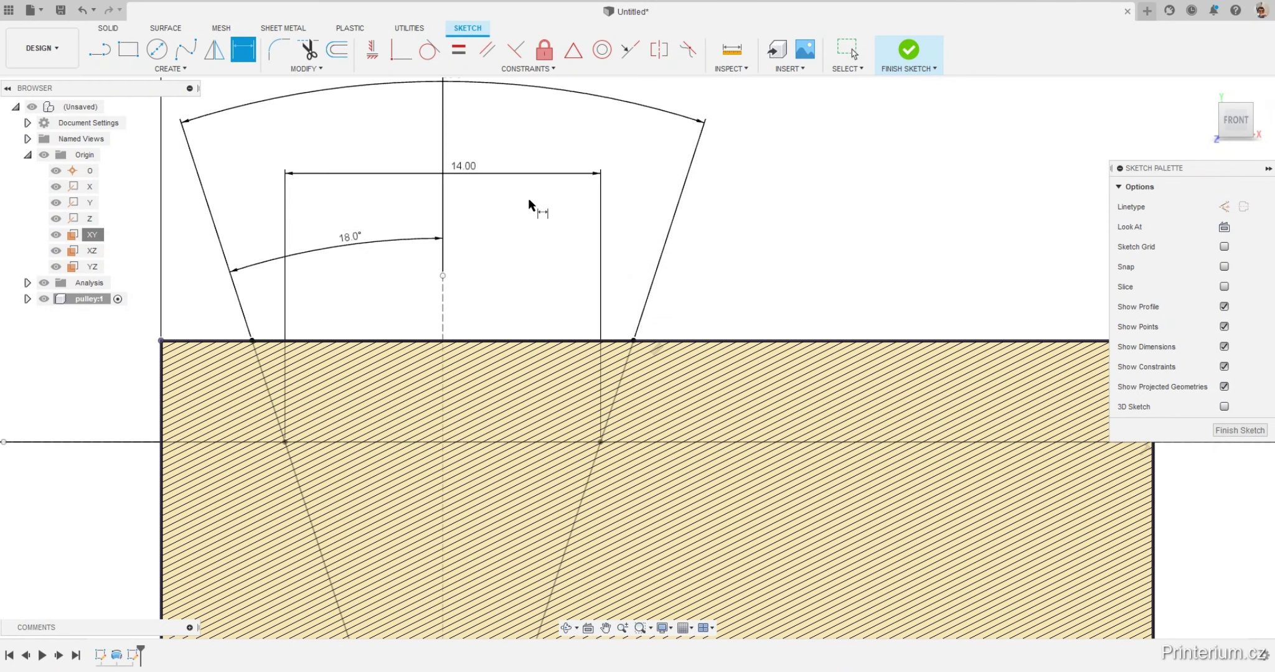
scroll(532, 206, down, 3)
scroll(529, 205, down, 2)
scroll(528, 204, up, 3)
scroll(529, 203, up, 3)
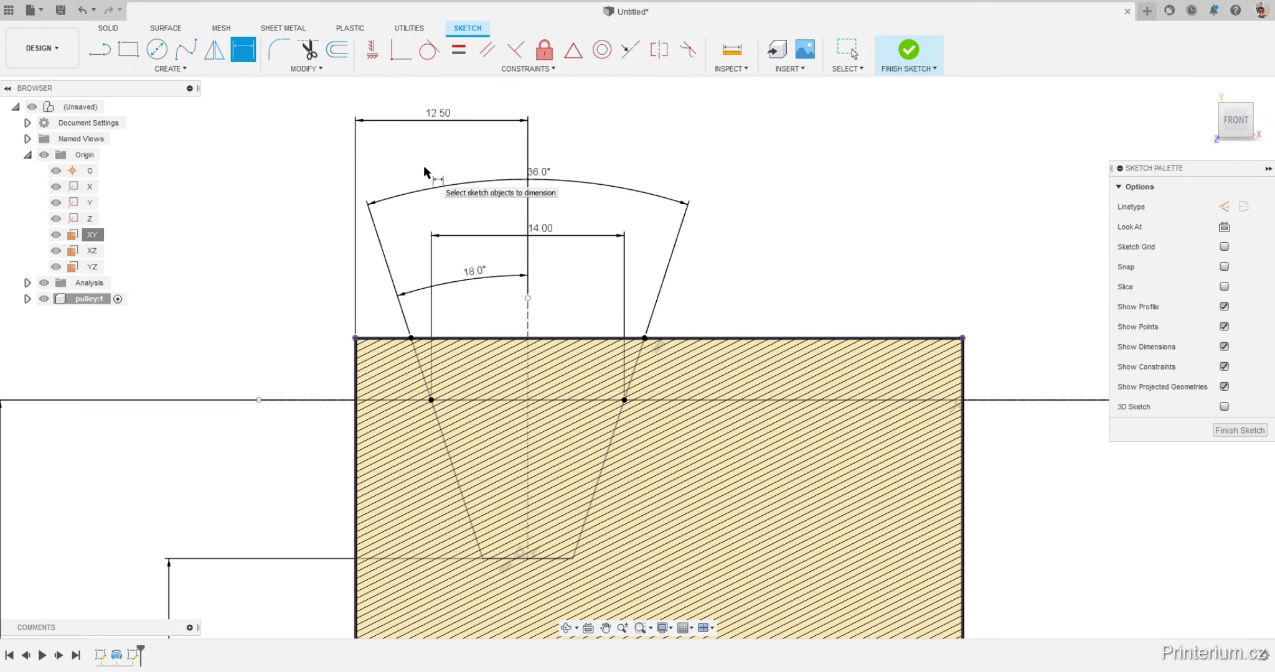
key(alt+Tab)
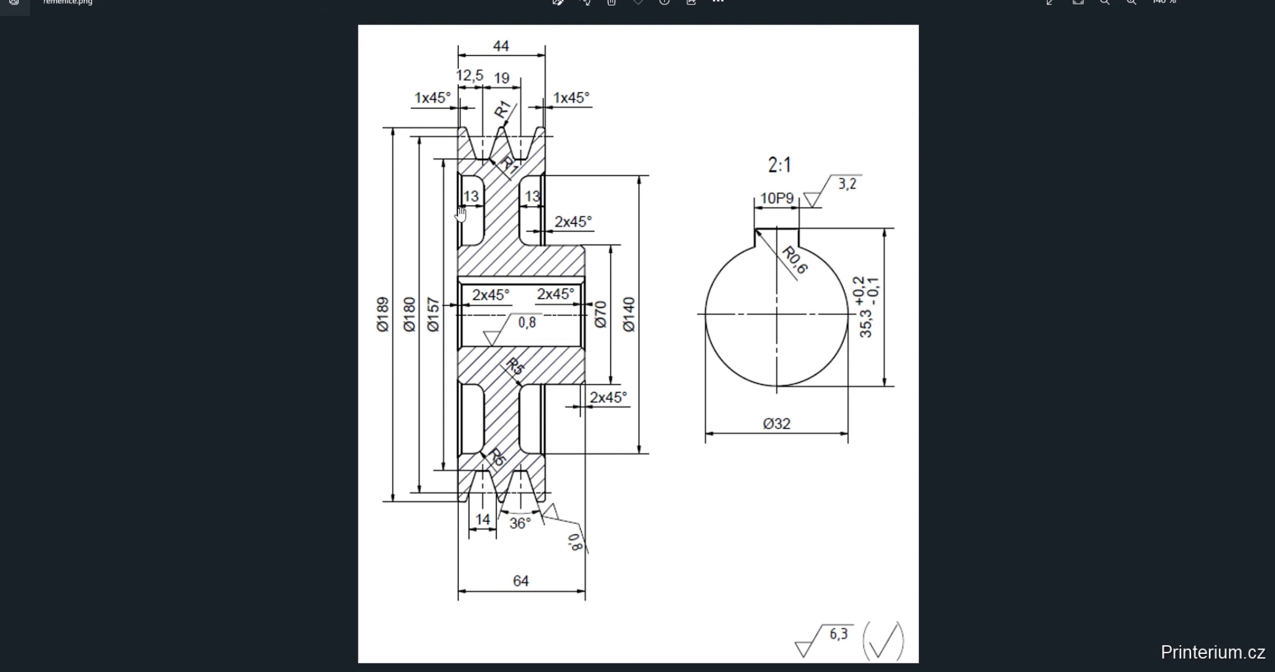
key(alt+Tab)
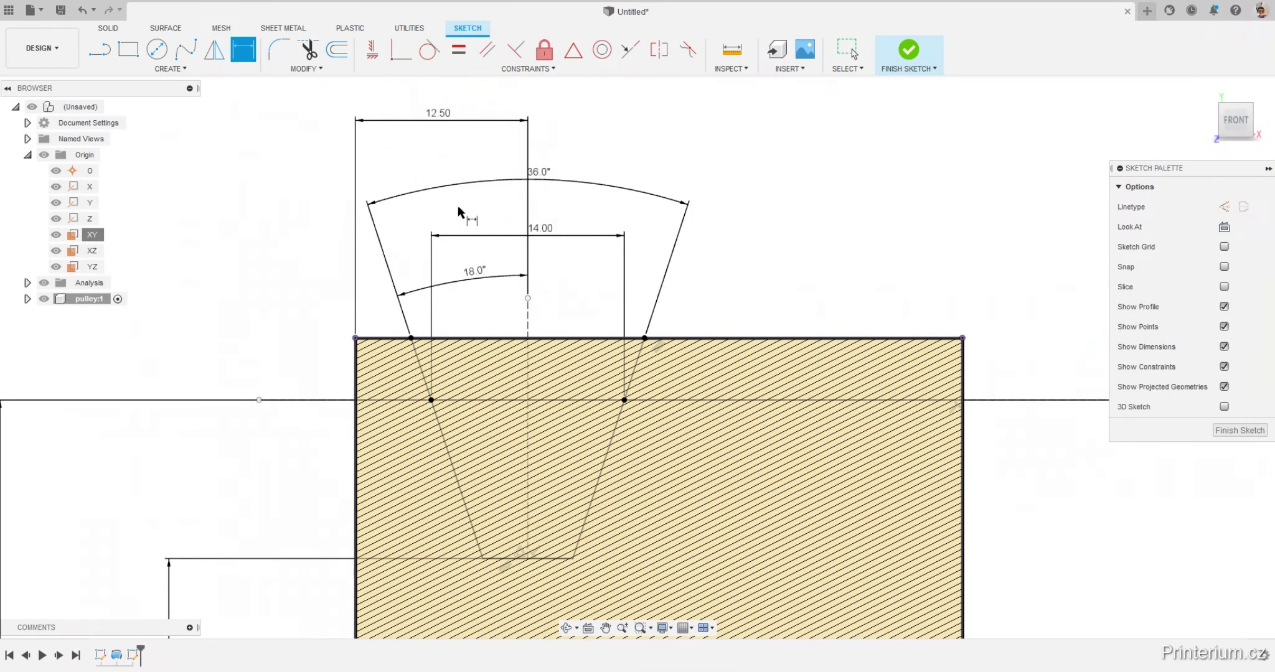
Leave the Dimension tool and finish the trapezoid V-groove sketch.
scroll(433, 156, down, 2)
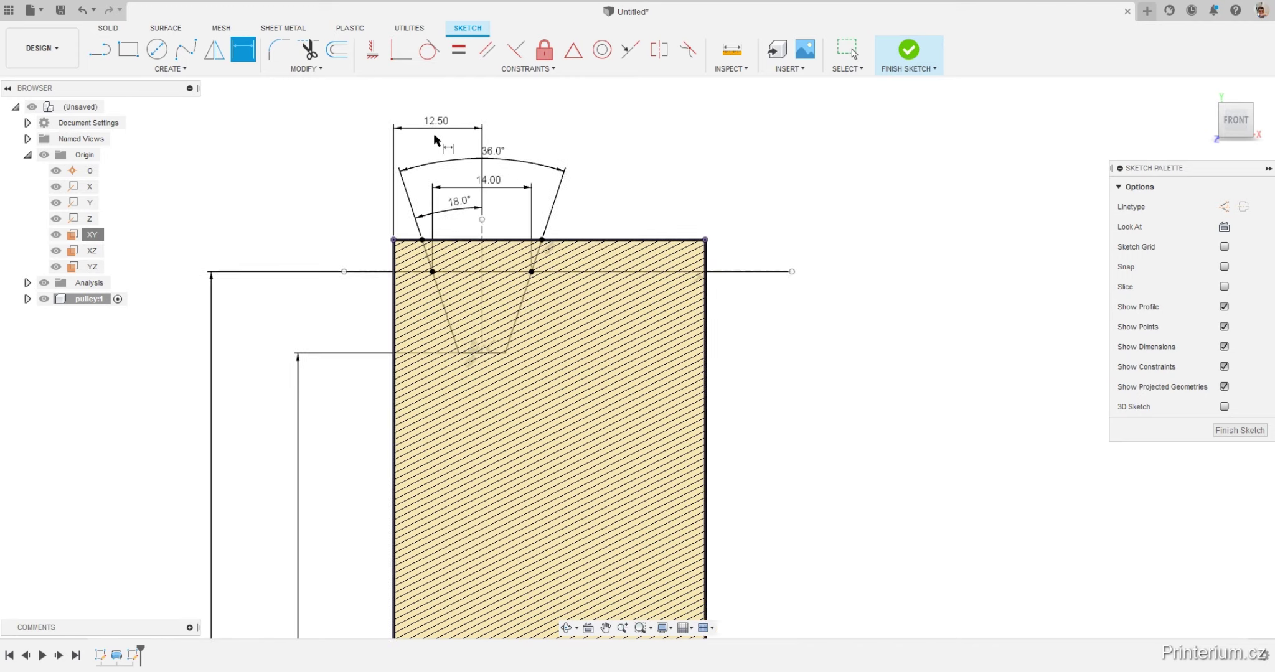
scroll(435, 140, down, 2)
scroll(439, 143, down, 1)
scroll(479, 274, up, 2)
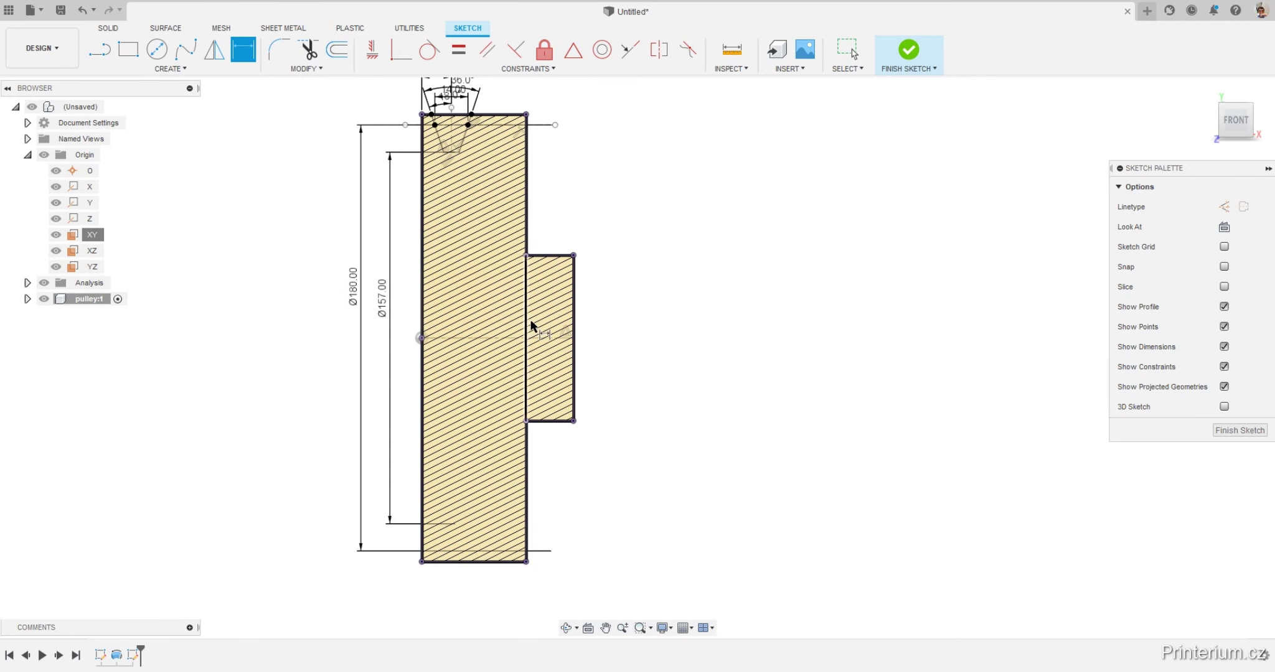
scroll(451, 113, up, 3)
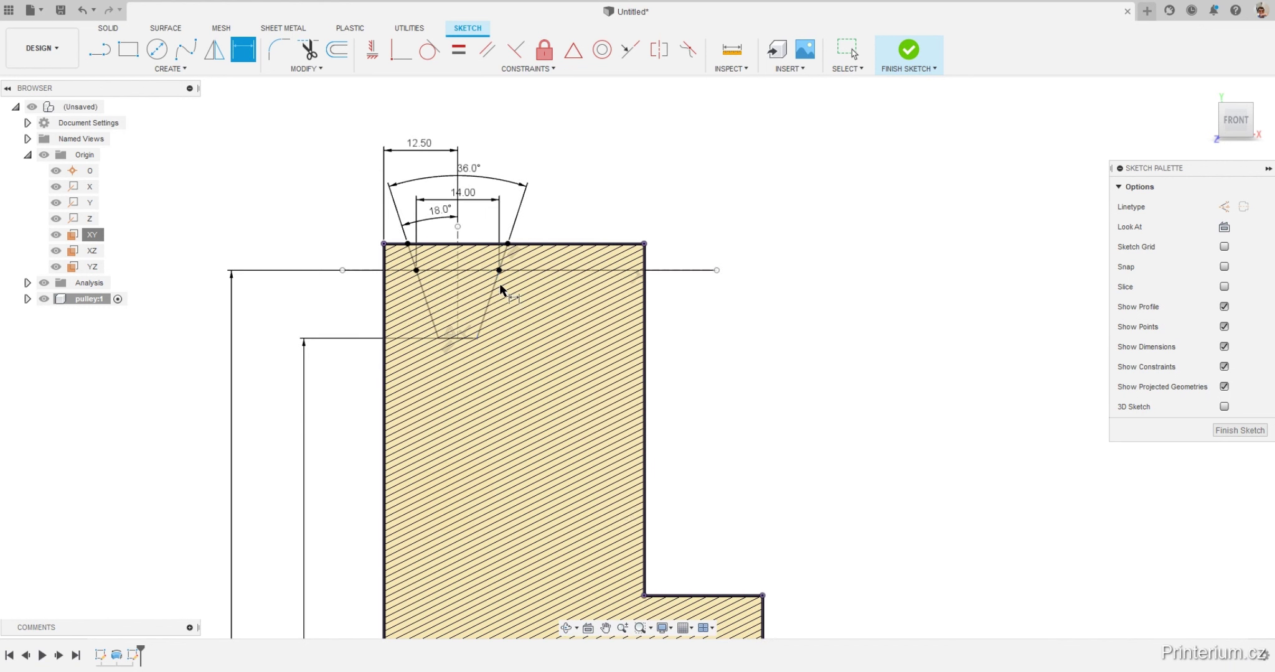
click(498, 285)
click(511, 290)
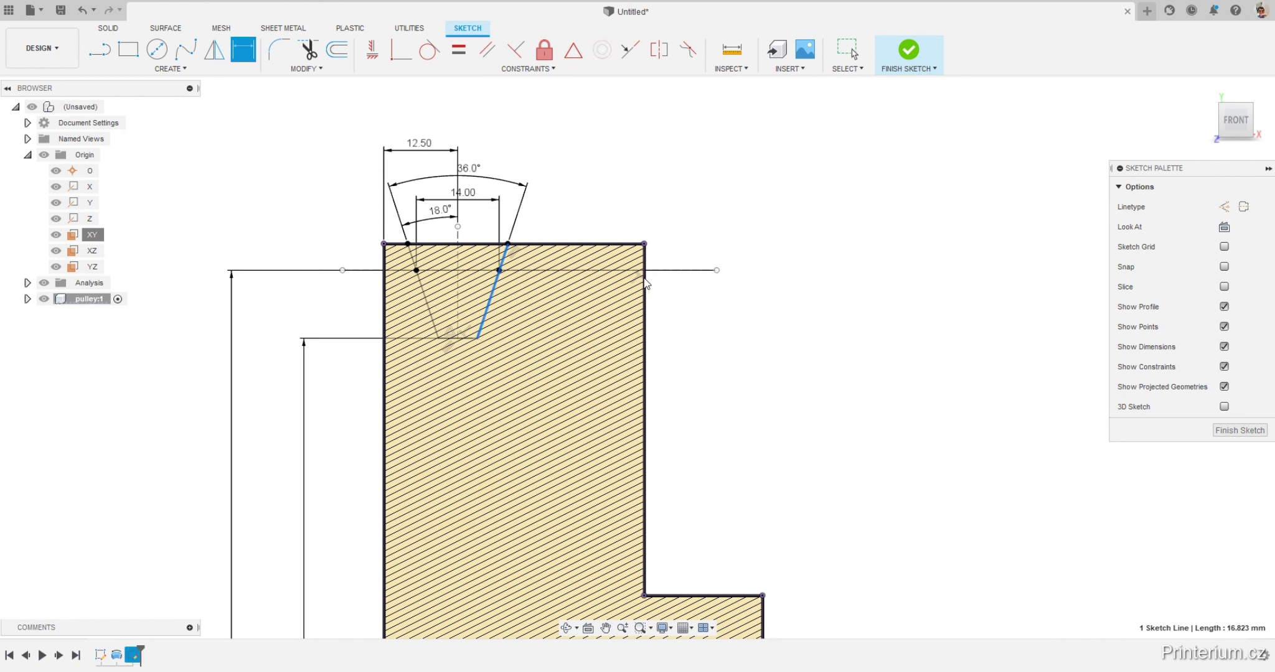
key(Escape)
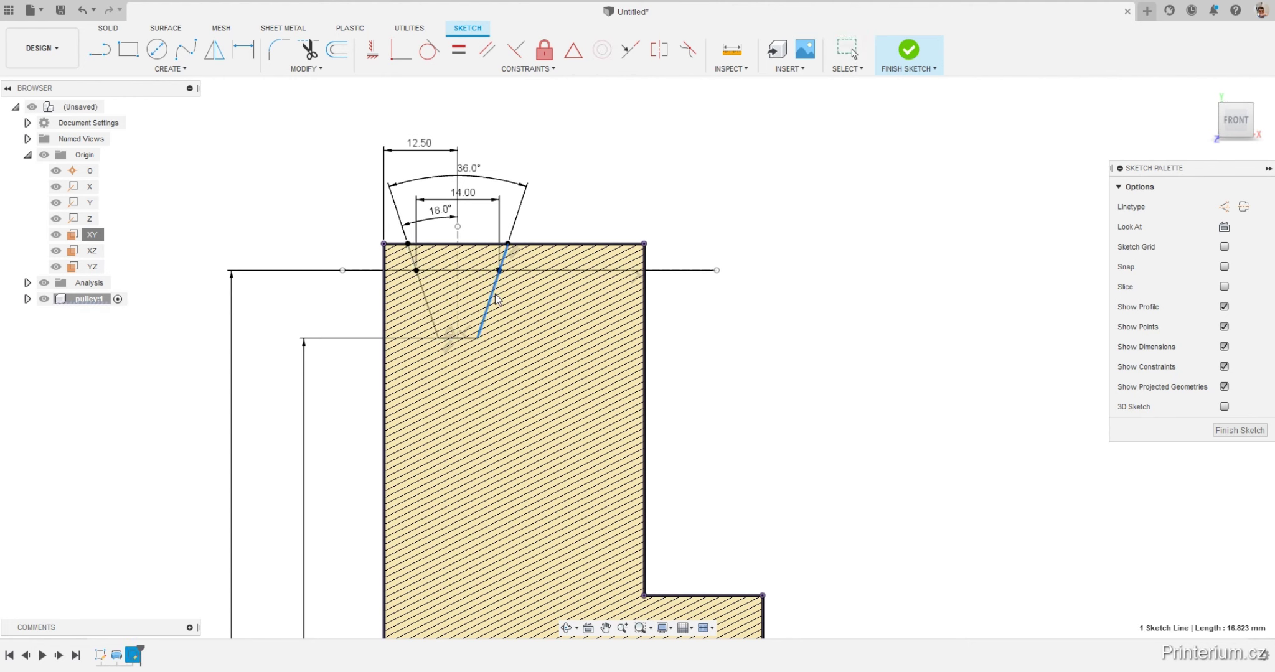
key(Escape)
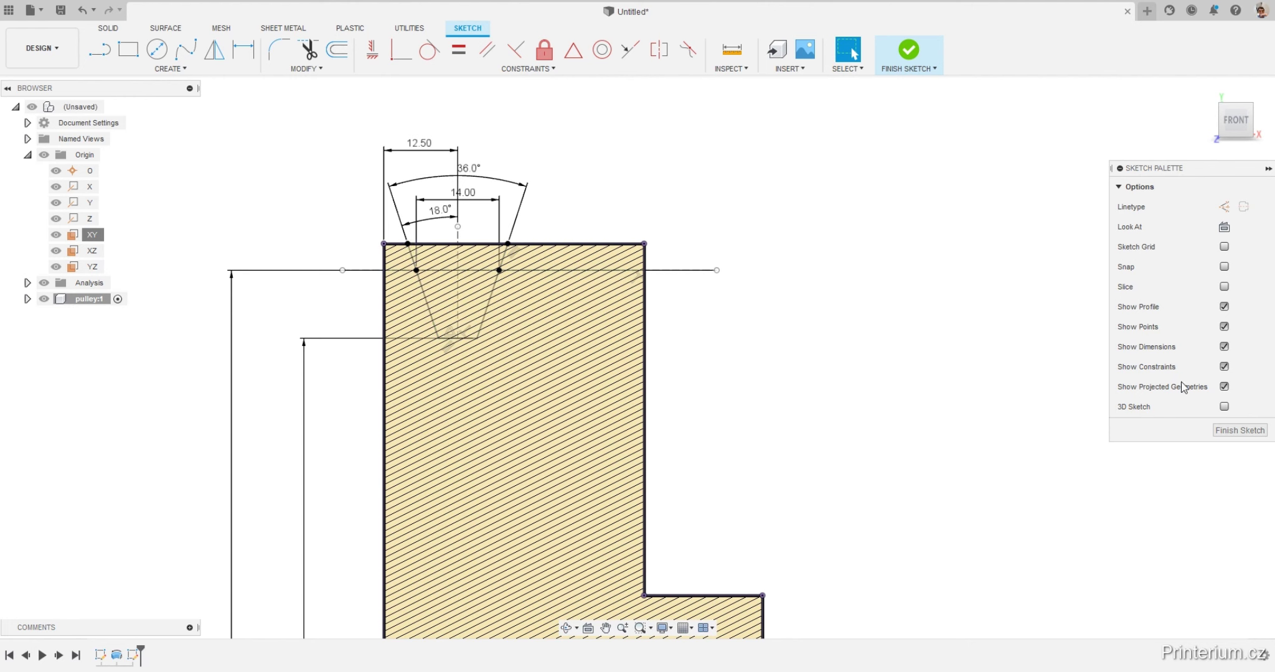
click(1240, 430)
scroll(381, 251, up, 2)
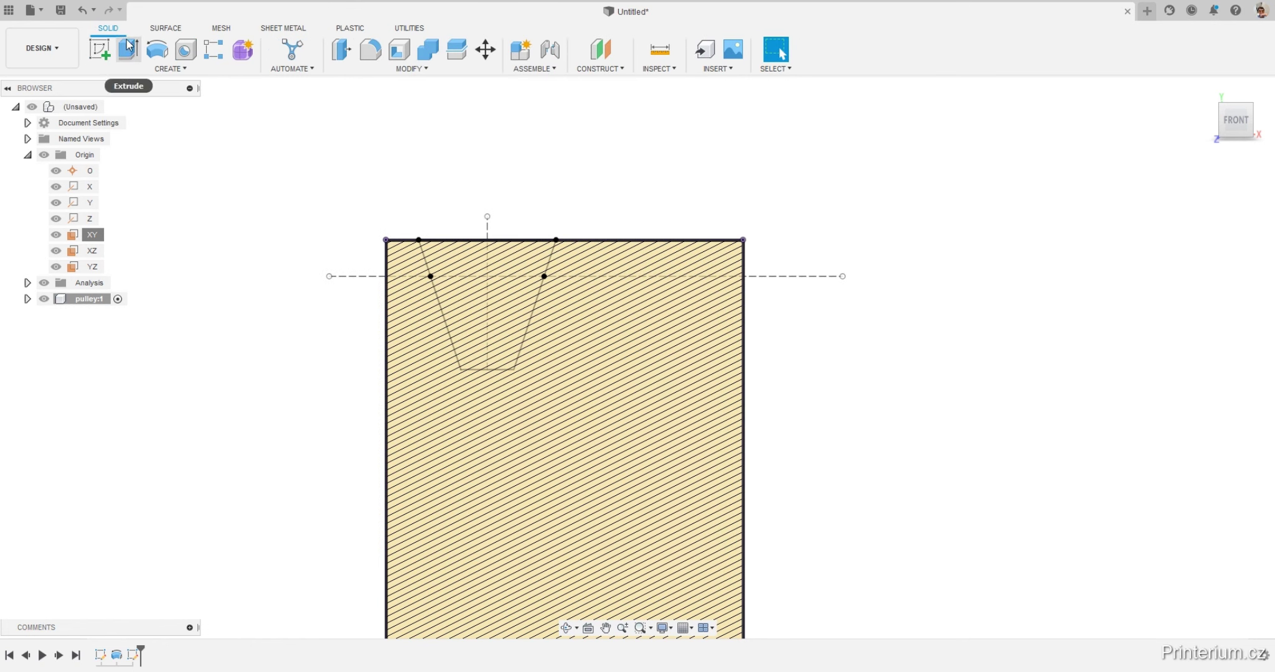
Revolve the trapezoid profile as a Cut around the pulley's central axis.
click(156, 49)
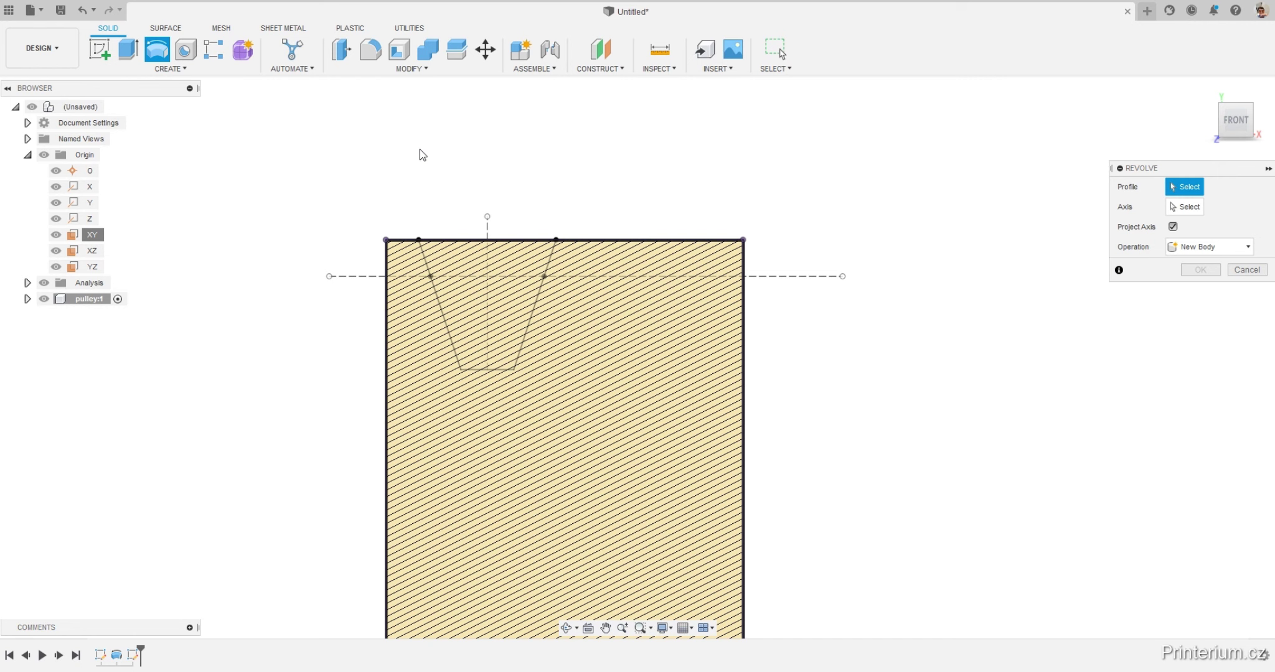
click(458, 256)
shift+middle_drag(649, 196, 778, 225)
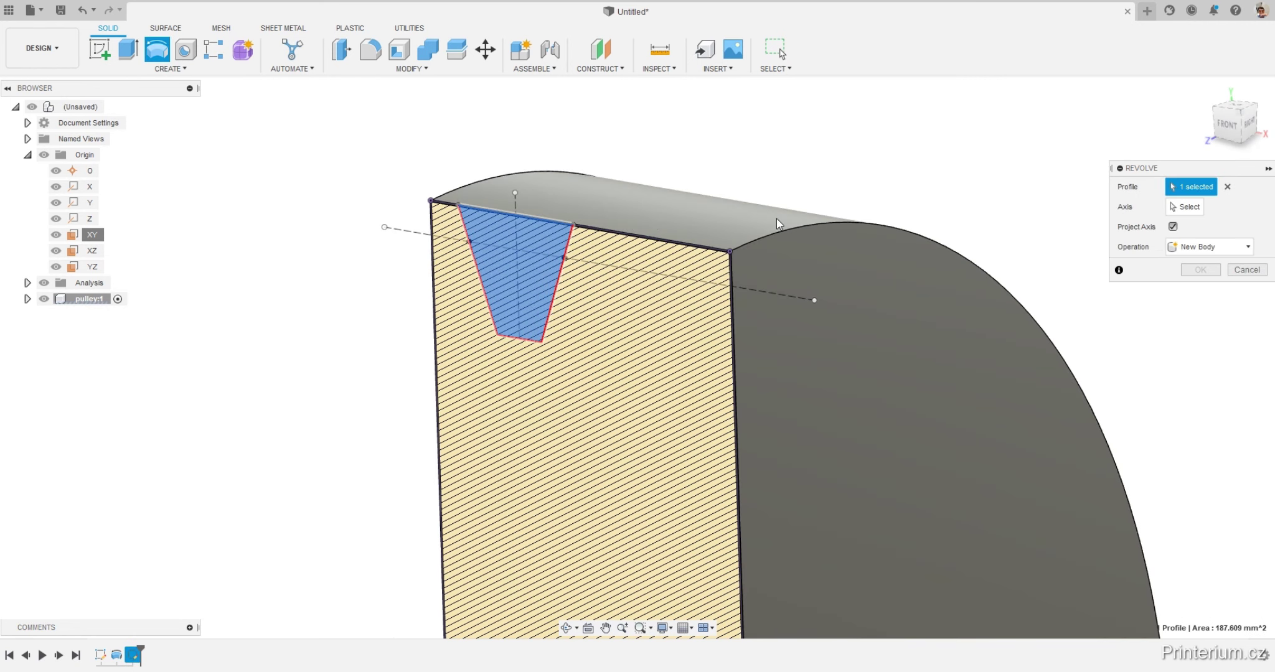
click(1208, 247)
click(1192, 283)
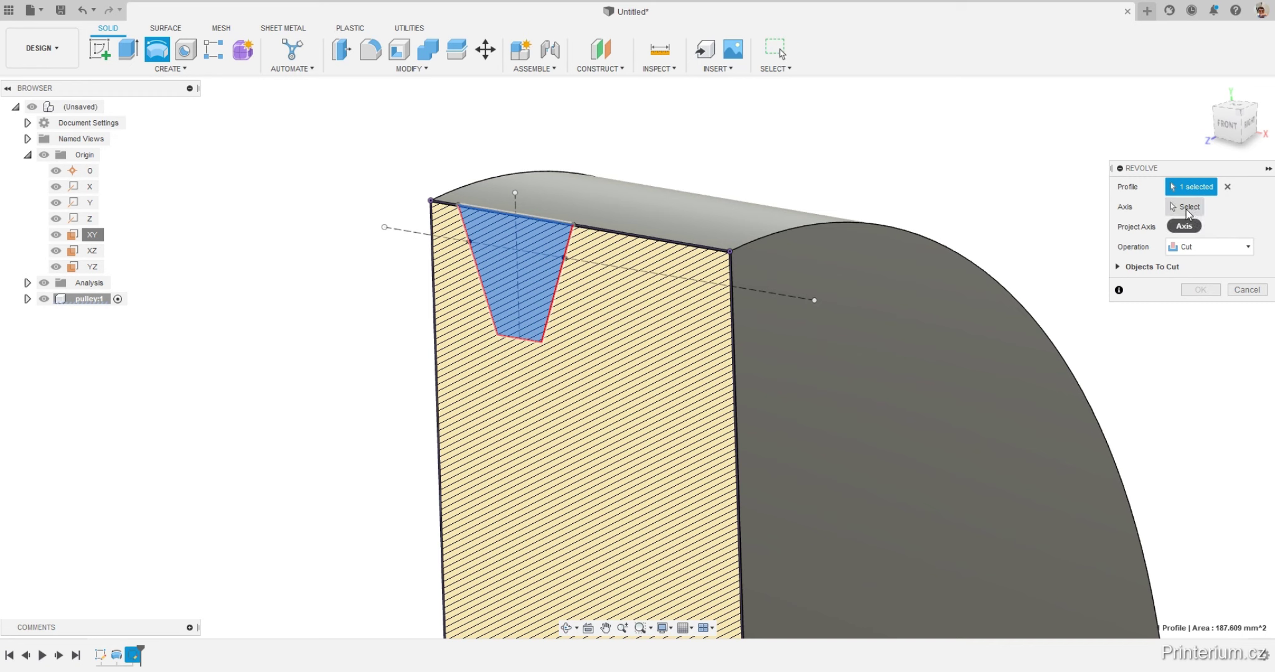
click(1186, 207)
scroll(841, 127, down, 4)
scroll(841, 126, down, 2)
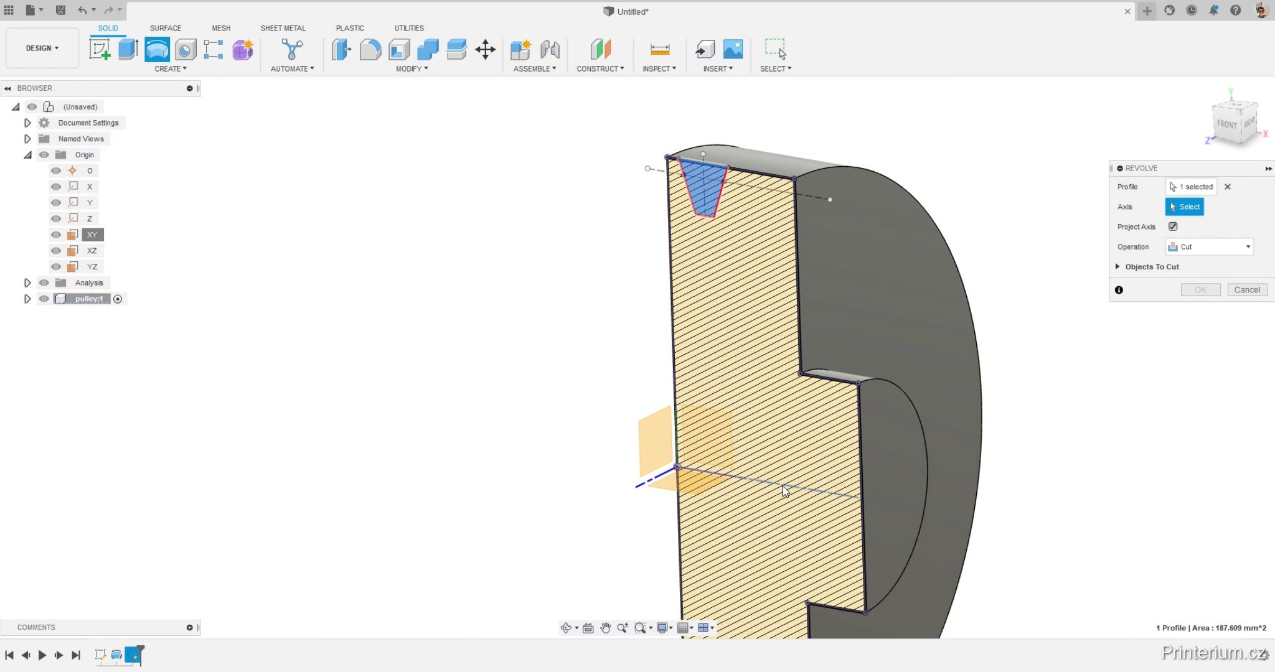
click(785, 492)
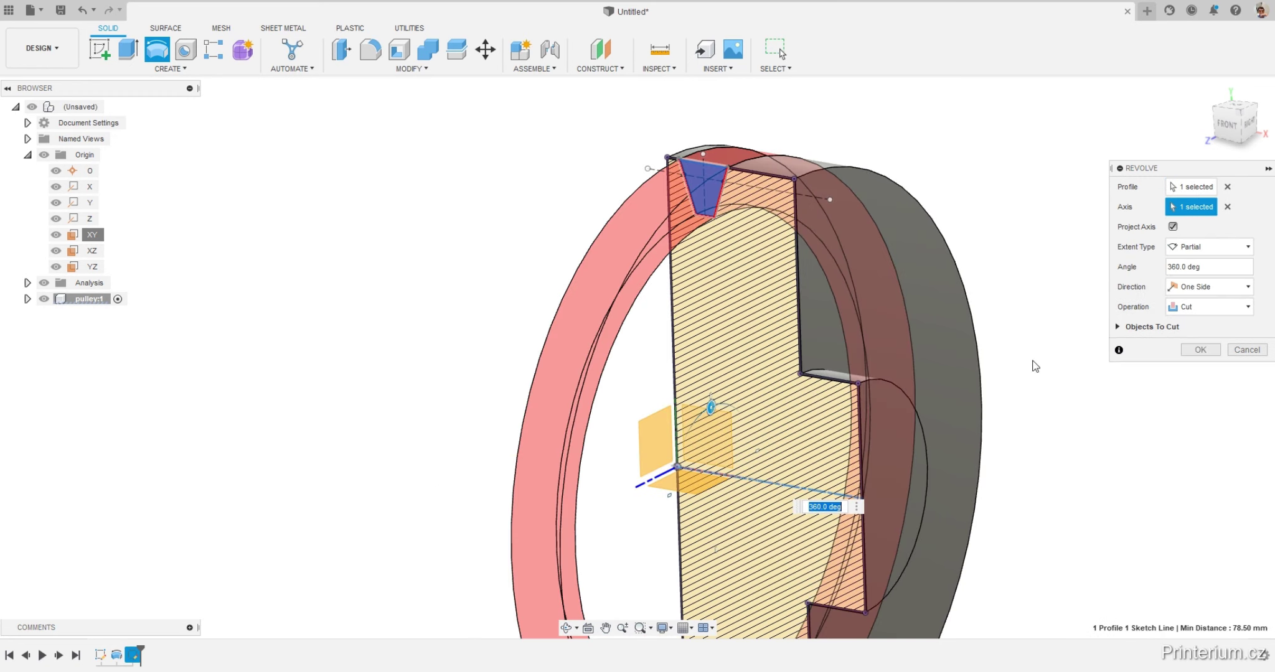
click(1200, 350)
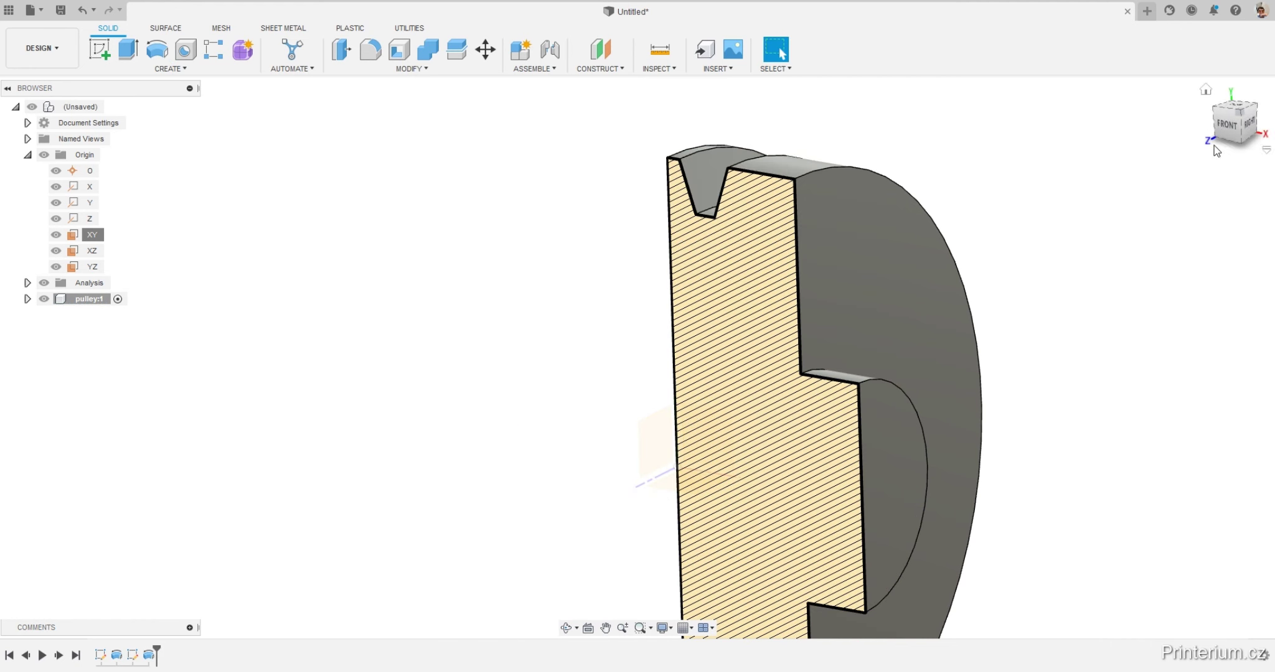
Hide the section analysis to show the full grooved pulley in 3D, then open Construct.
click(1219, 124)
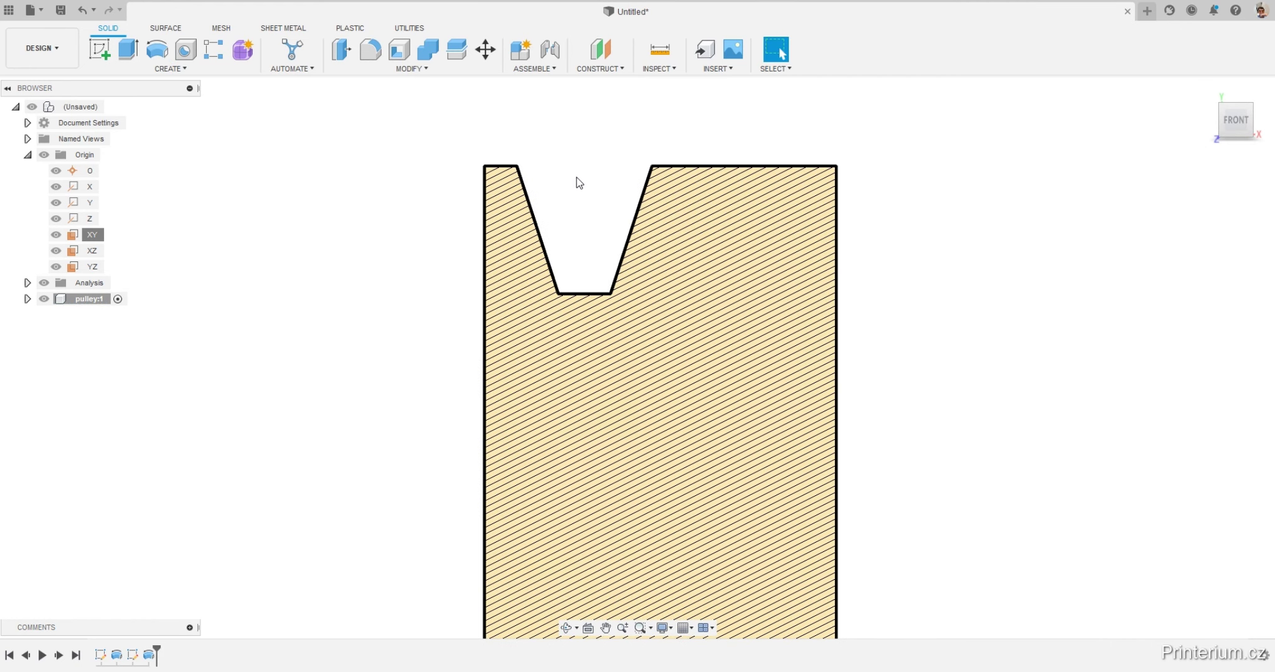
scroll(579, 179, up, 2)
scroll(582, 181, down, 2)
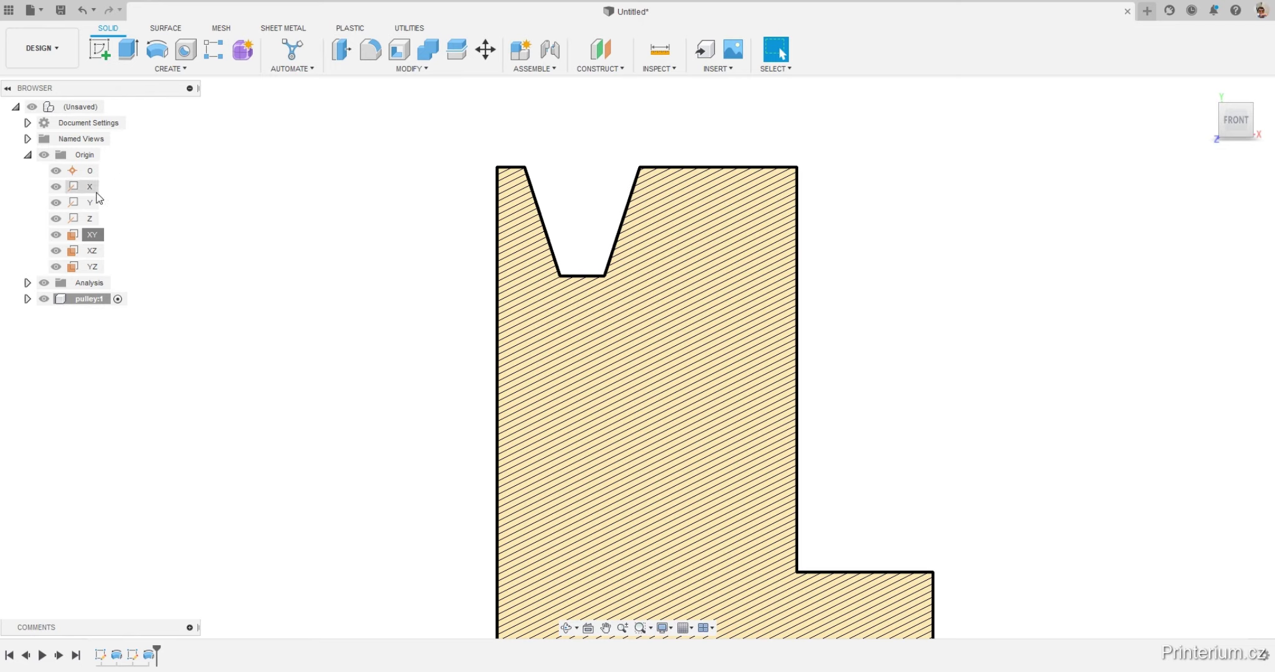
click(42, 283)
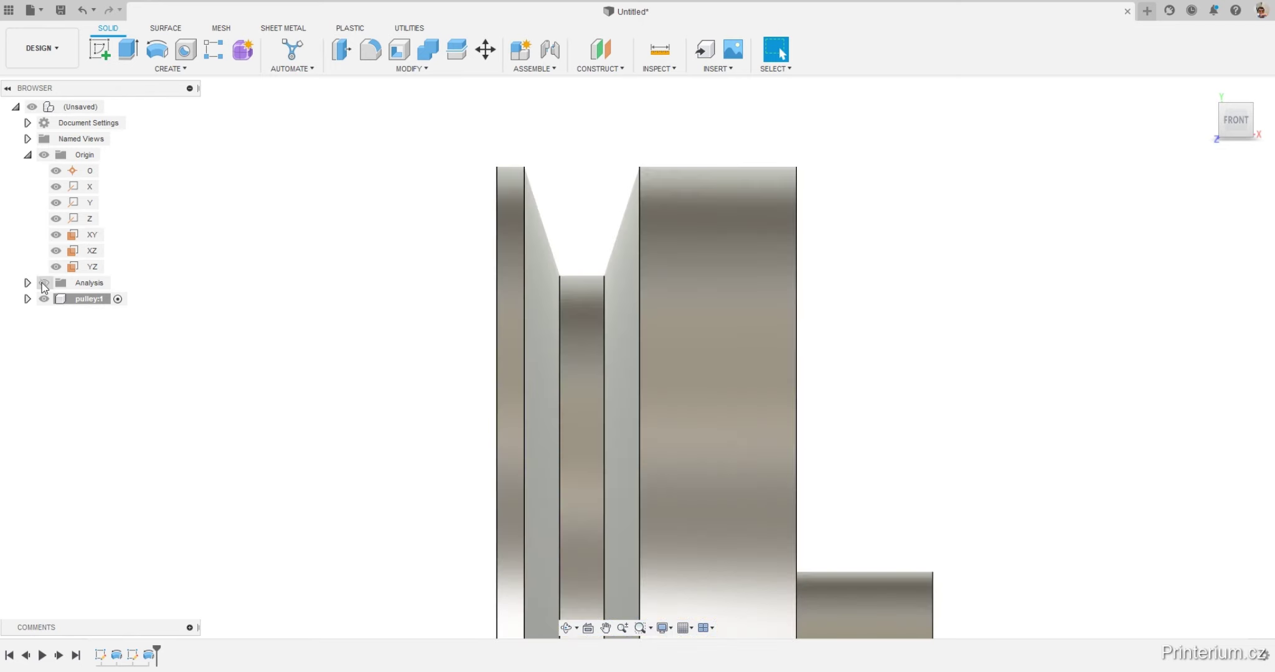
scroll(380, 227, down, 3)
mouse_move(626, 279)
shift+middle_down()
mouse_move(602, 324)
mouse_move(726, 224)
mouse_move(739, 246)
mouse_move(689, 247)
shift+middle_up()
key(Escape)
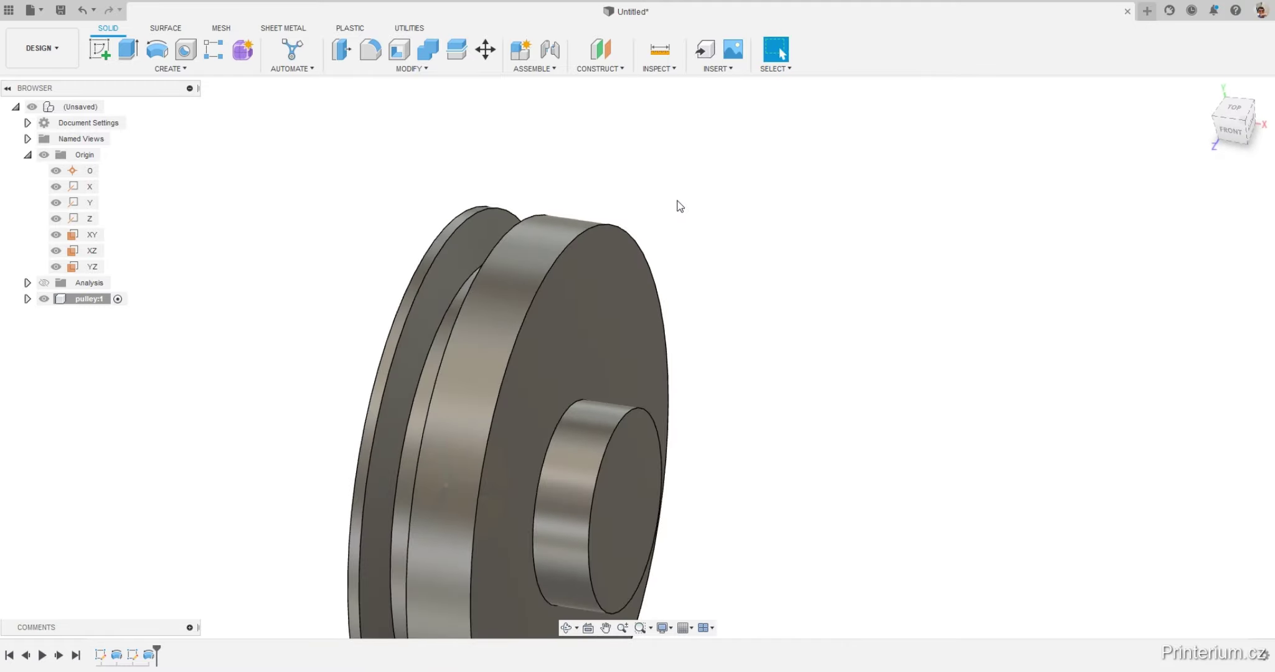
click(606, 68)
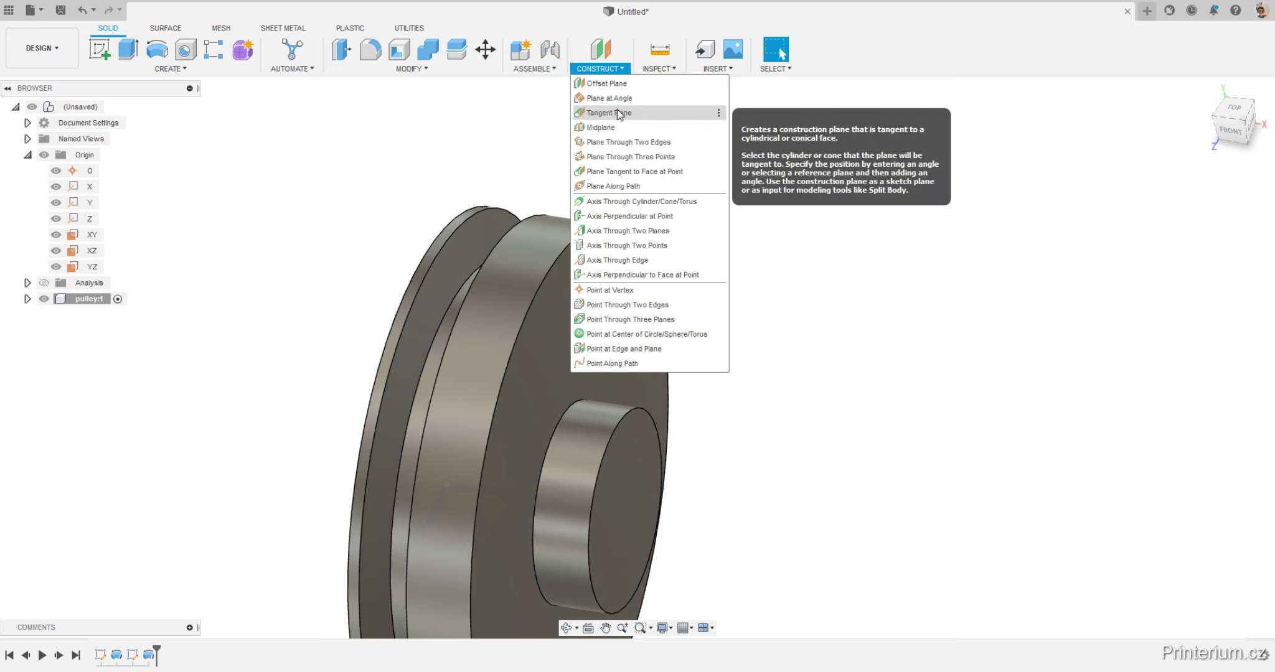
Create a midplane construction plane between the pulley's two side faces.
click(606, 128)
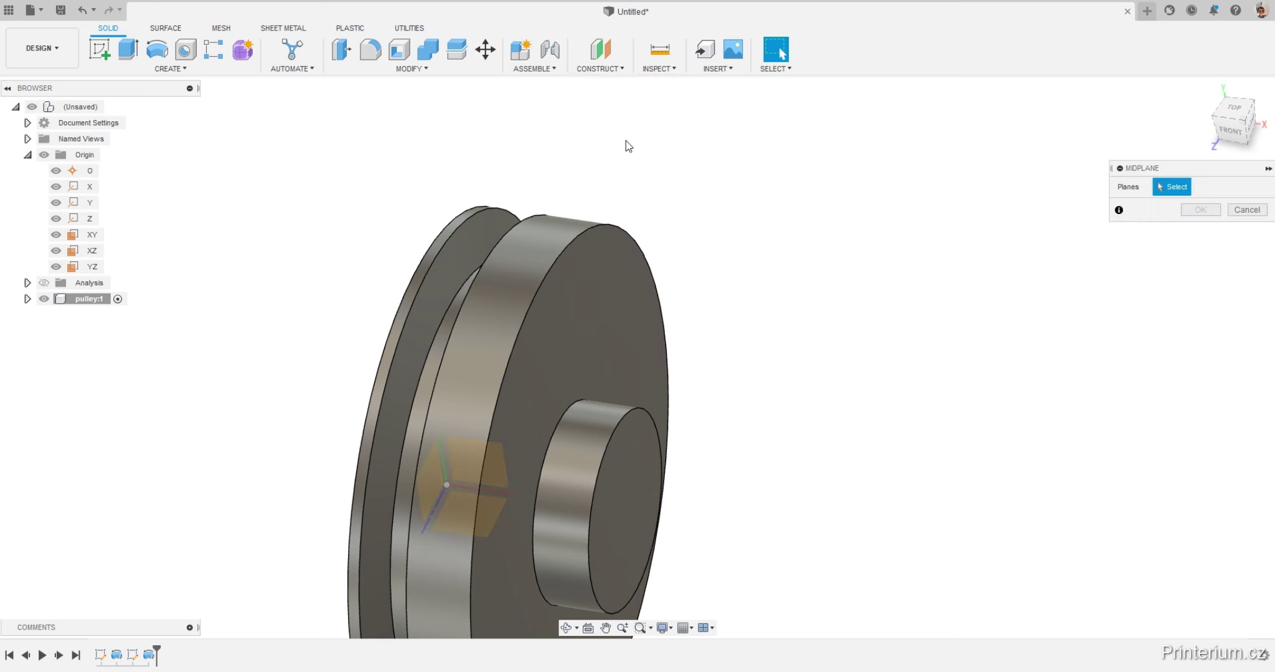
click(606, 327)
shift+middle_drag(690, 234, 724, 236)
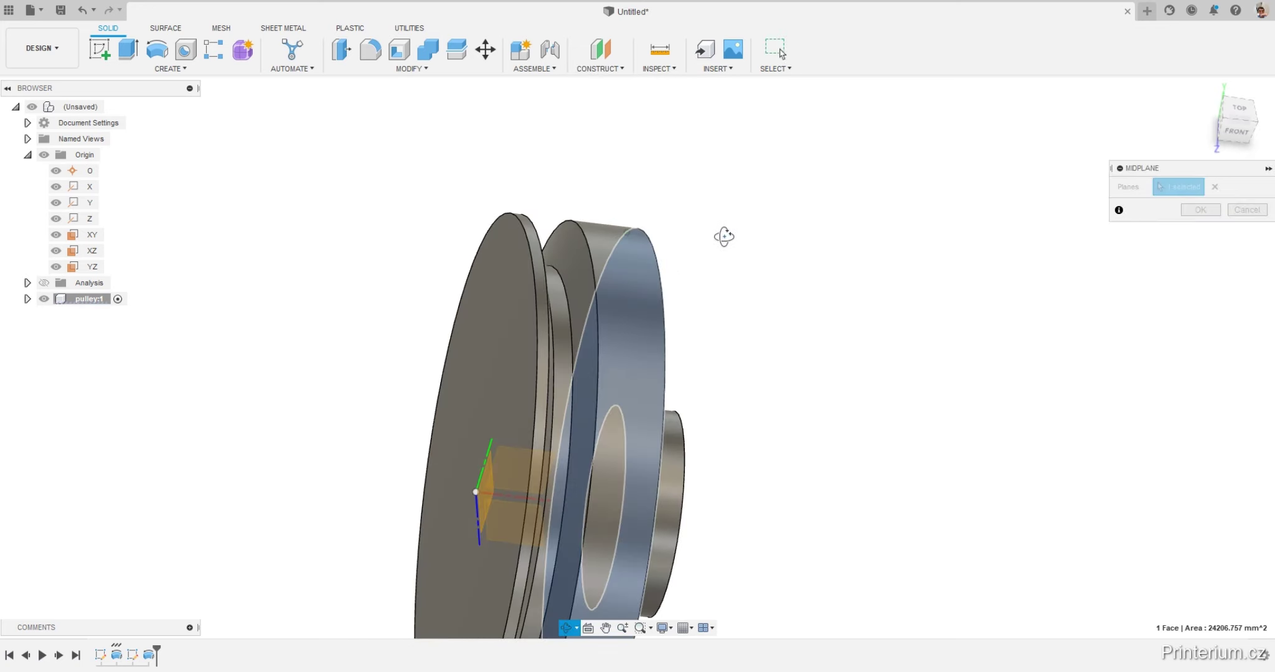
click(495, 262)
click(1200, 209)
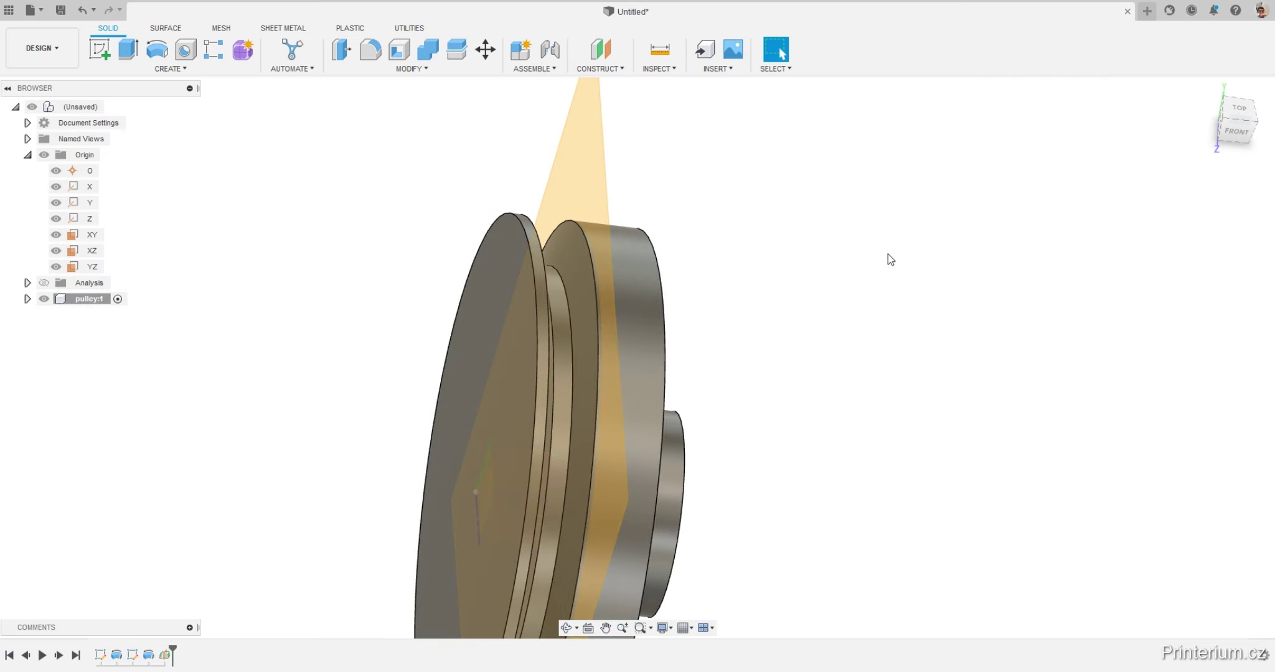
shift+middle_drag(888, 254, 374, 263)
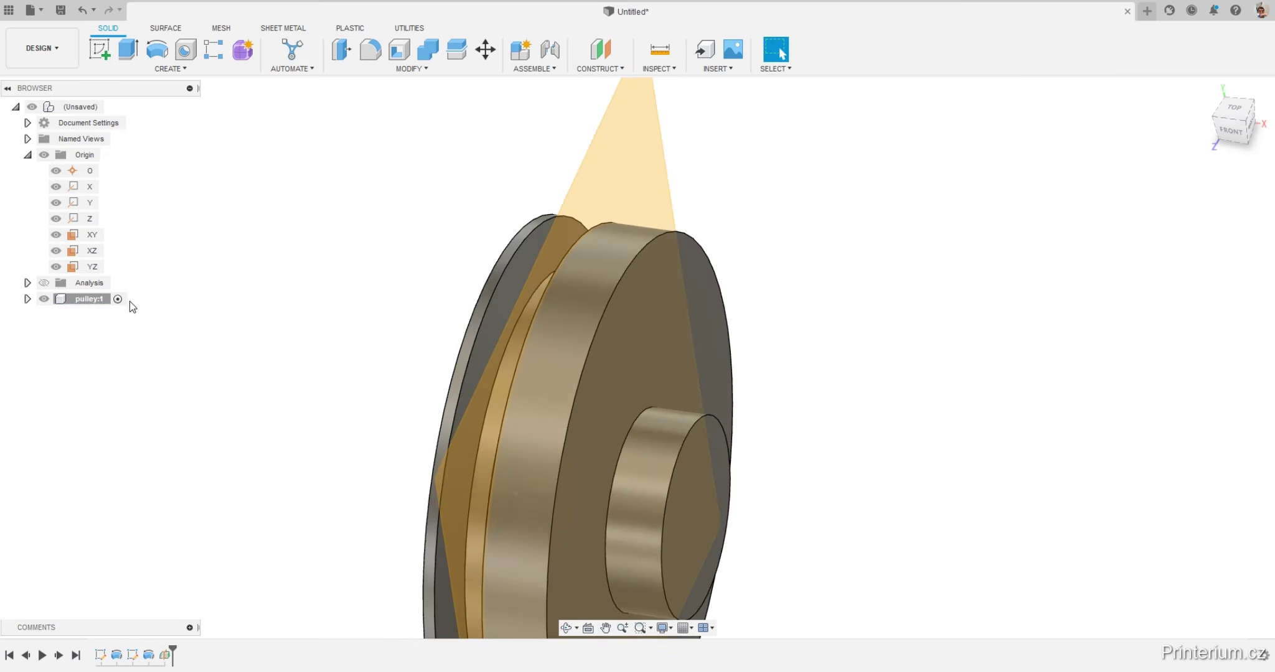
Rename Plane1 in the browser's Construction folder to 'midplane'.
click(27, 283)
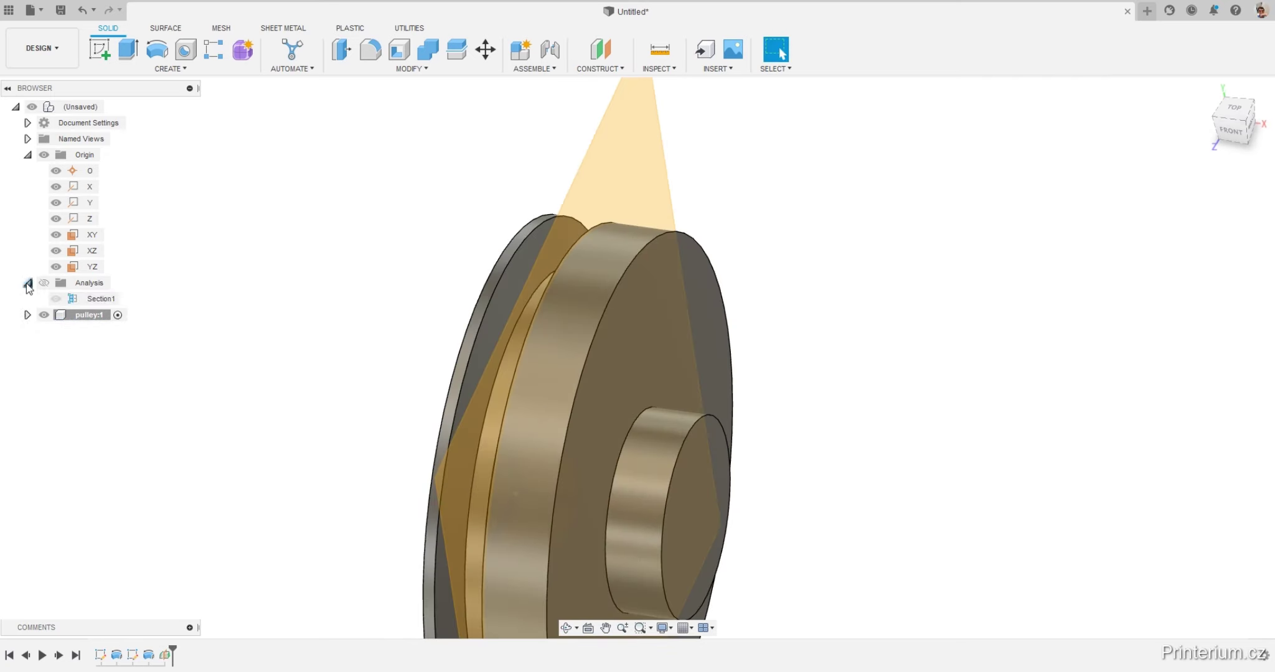
click(26, 300)
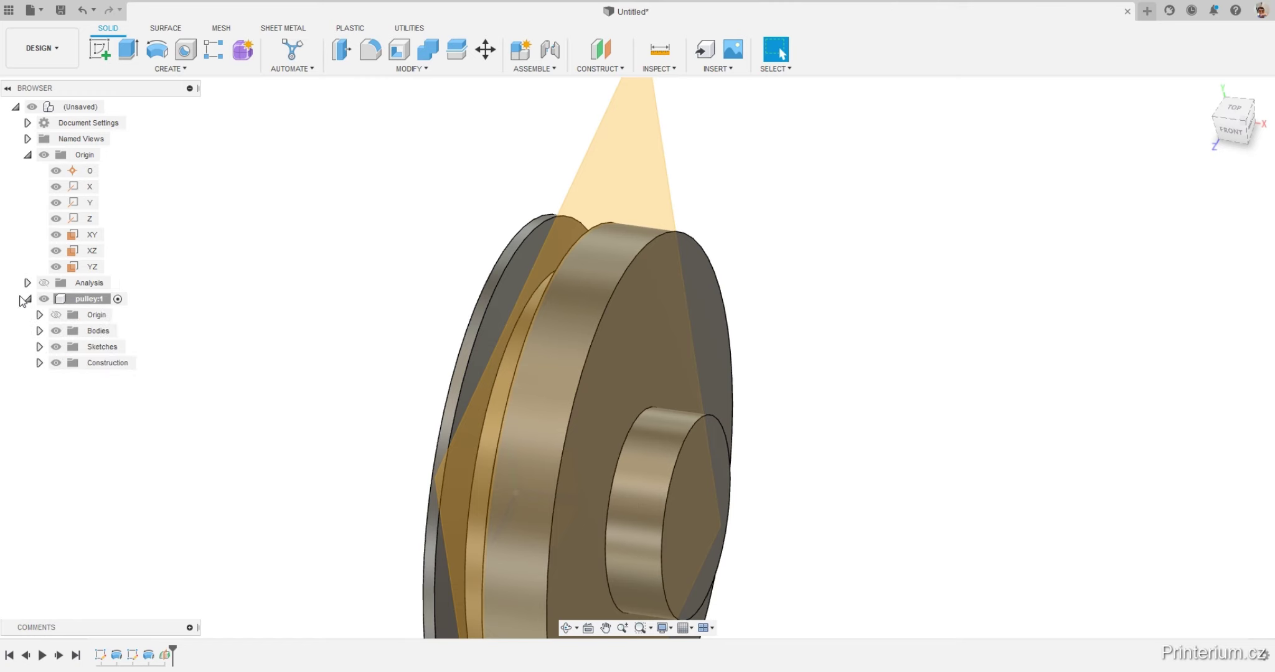
click(39, 363)
click(108, 378)
right_click(109, 378)
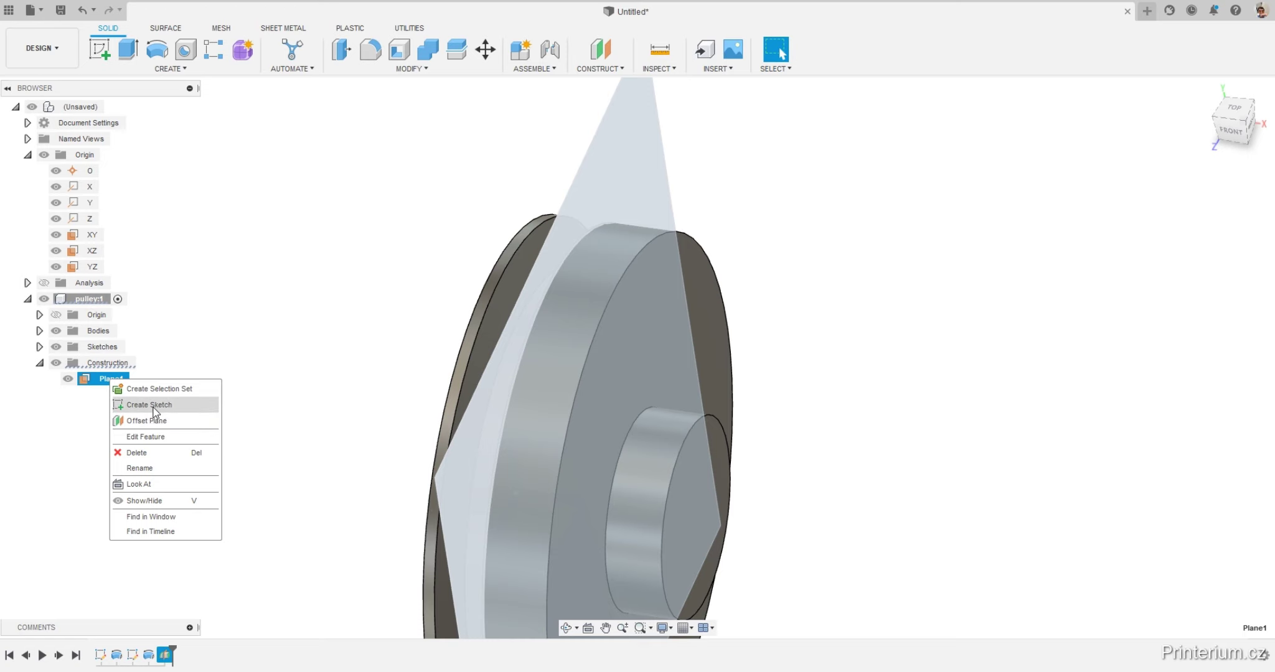
click(156, 468)
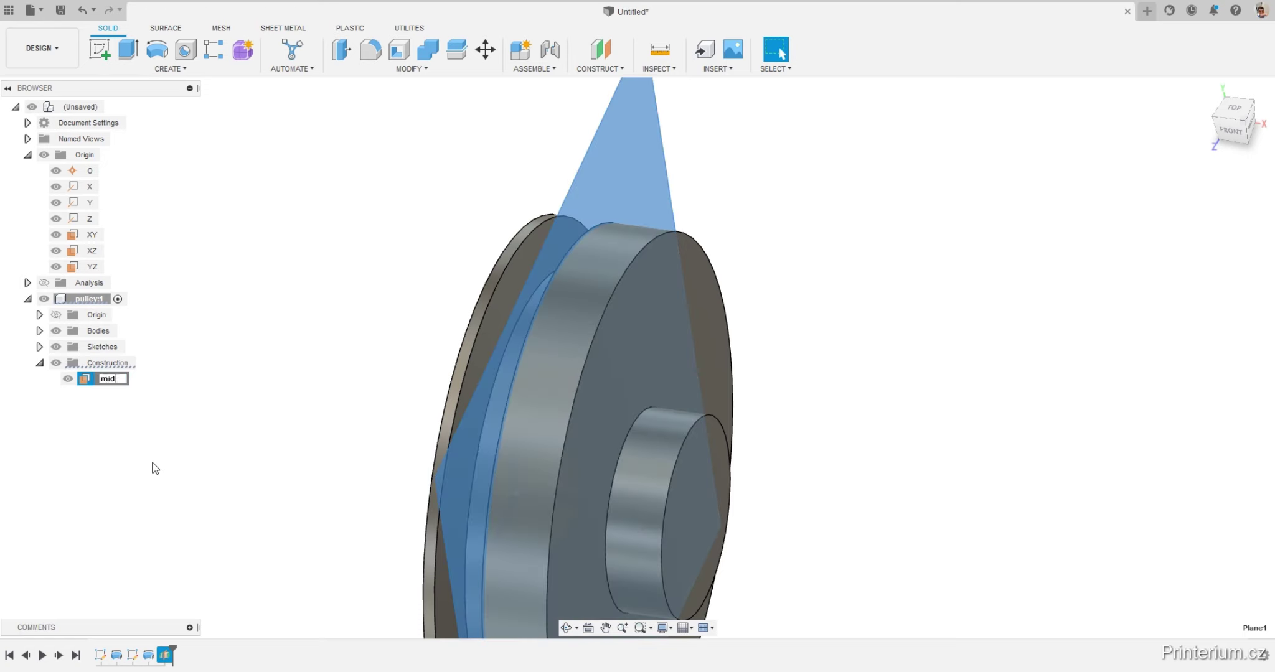
key(Return)
mouse_move(868, 256)
shift+middle_down()
mouse_move(888, 255)
mouse_move(894, 272)
shift+middle_up()
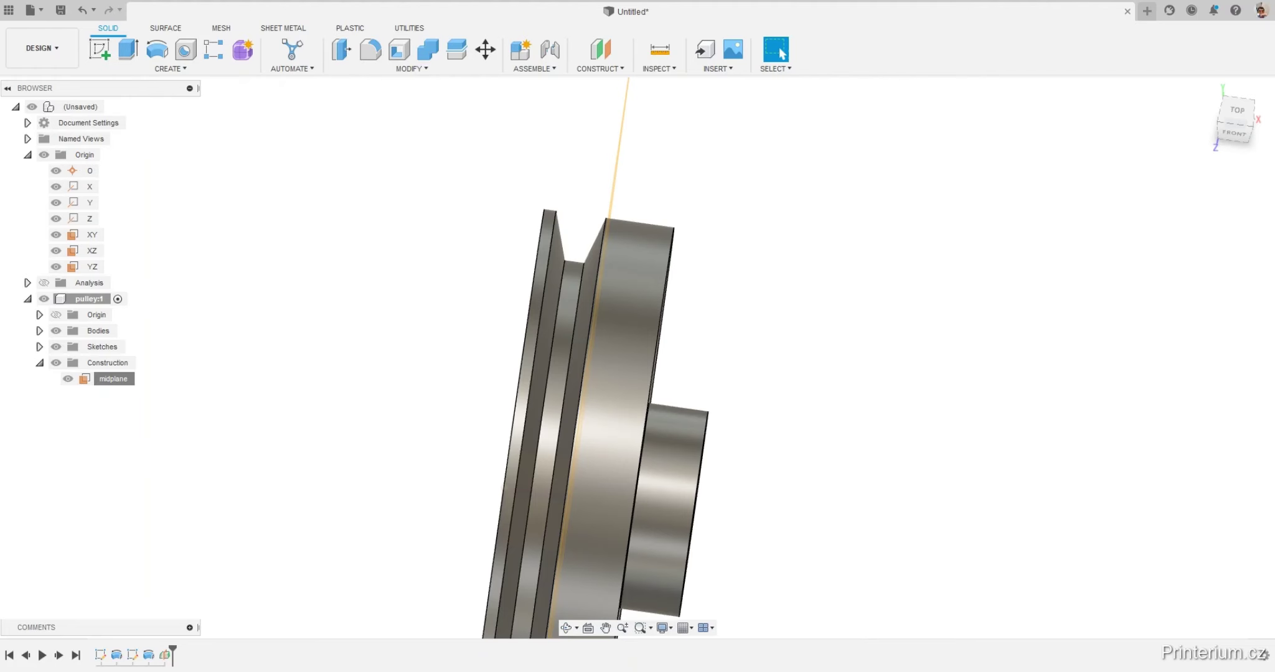
Collapse the browser folders and orbit the pulley to an edge-on view.
scroll(563, 191, up, 3)
mouse_move(832, 302)
shift+middle_down()
mouse_move(817, 296)
mouse_move(843, 302)
mouse_move(839, 319)
mouse_move(646, 213)
mouse_move(714, 228)
shift+middle_up()
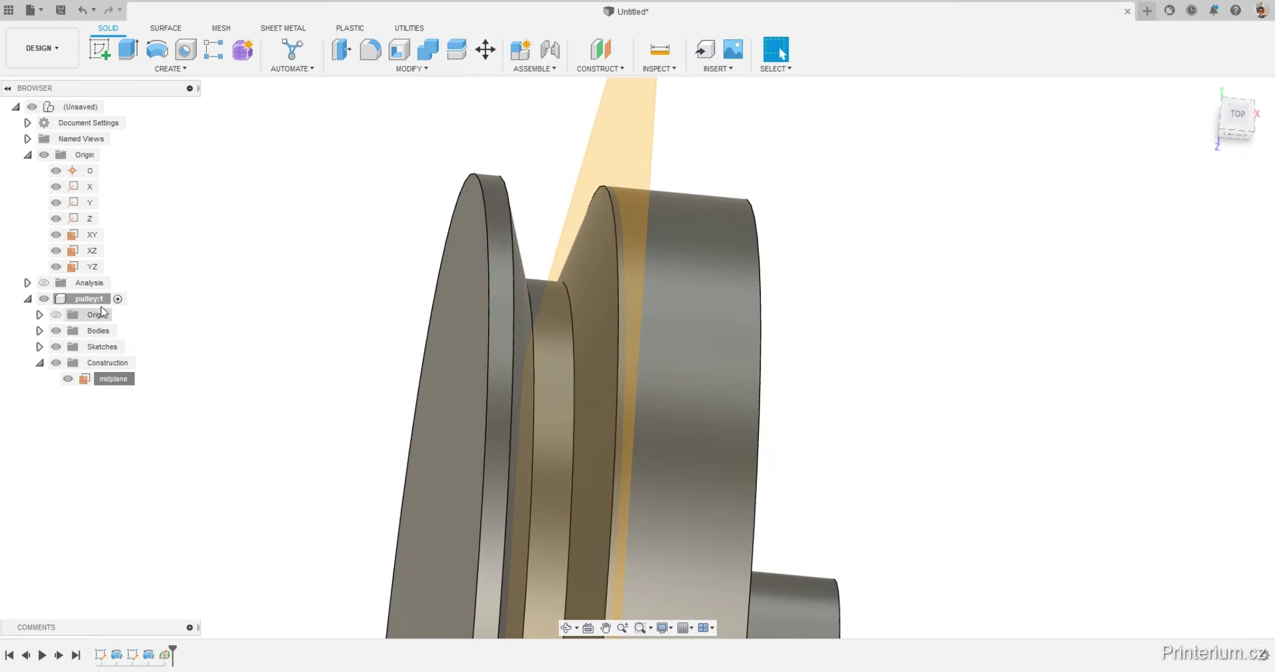
click(39, 363)
click(27, 299)
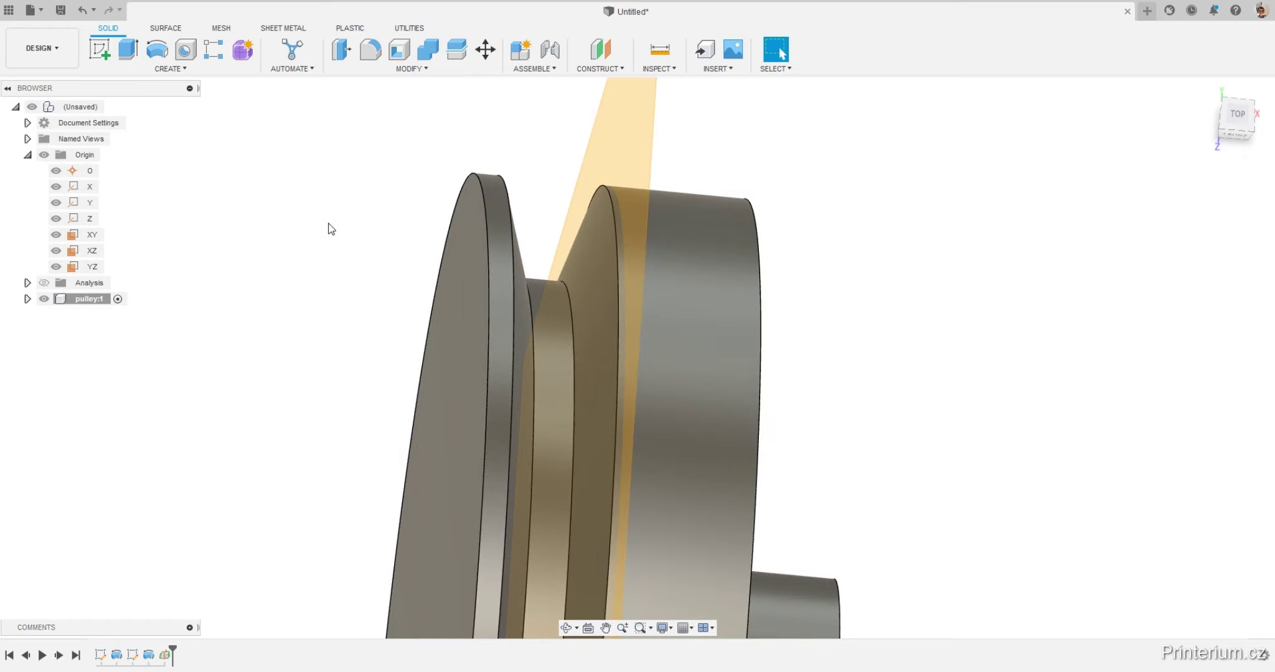
shift+middle_drag(327, 221, 406, 237)
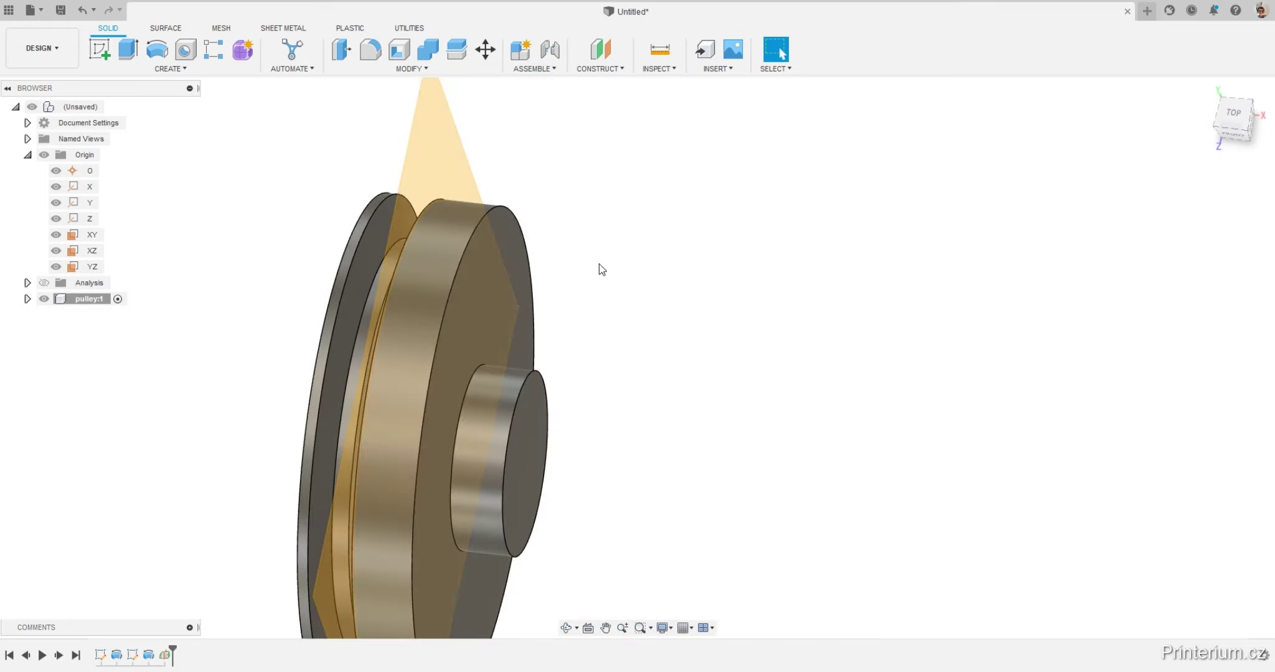
shift+middle_drag(612, 270, 626, 279)
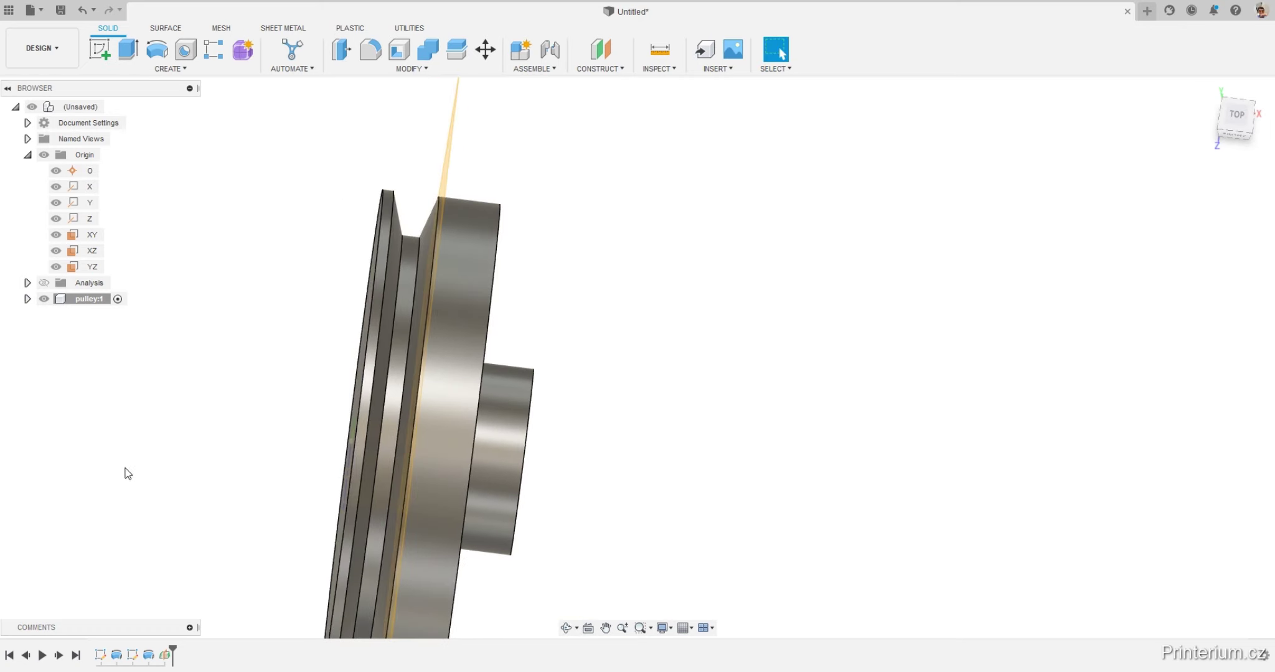
Select and deselect the groove revolve in the timeline, then browse Modify and Create.
click(148, 653)
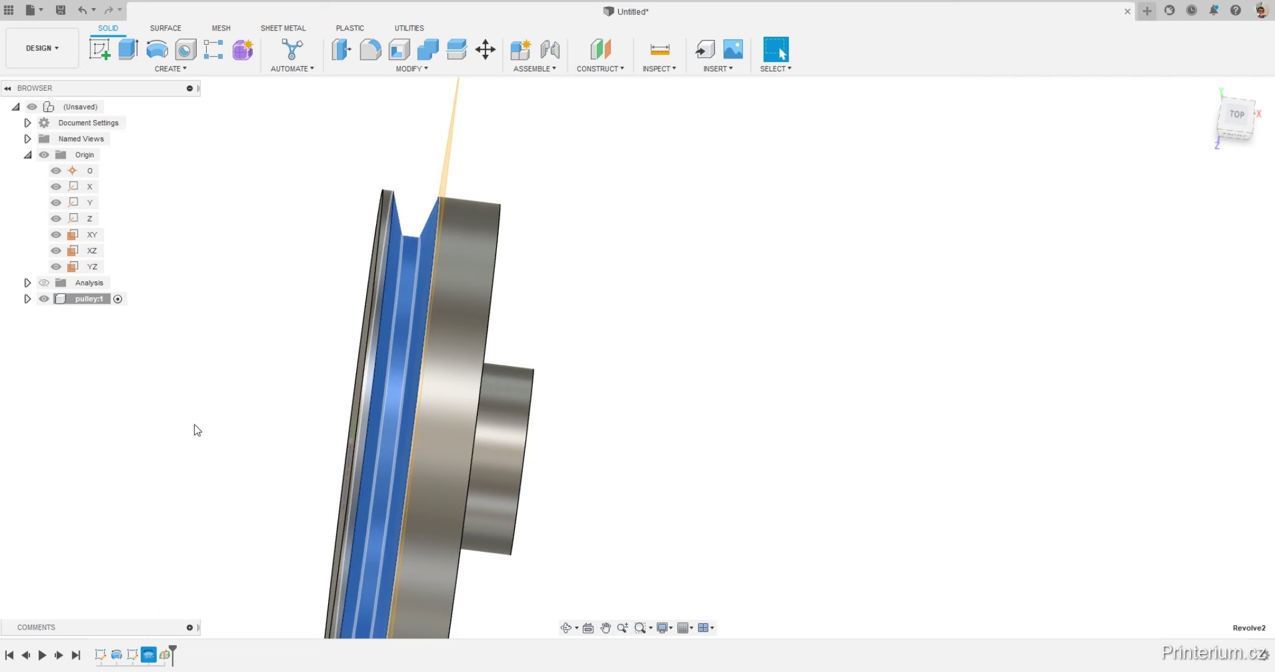
click(250, 290)
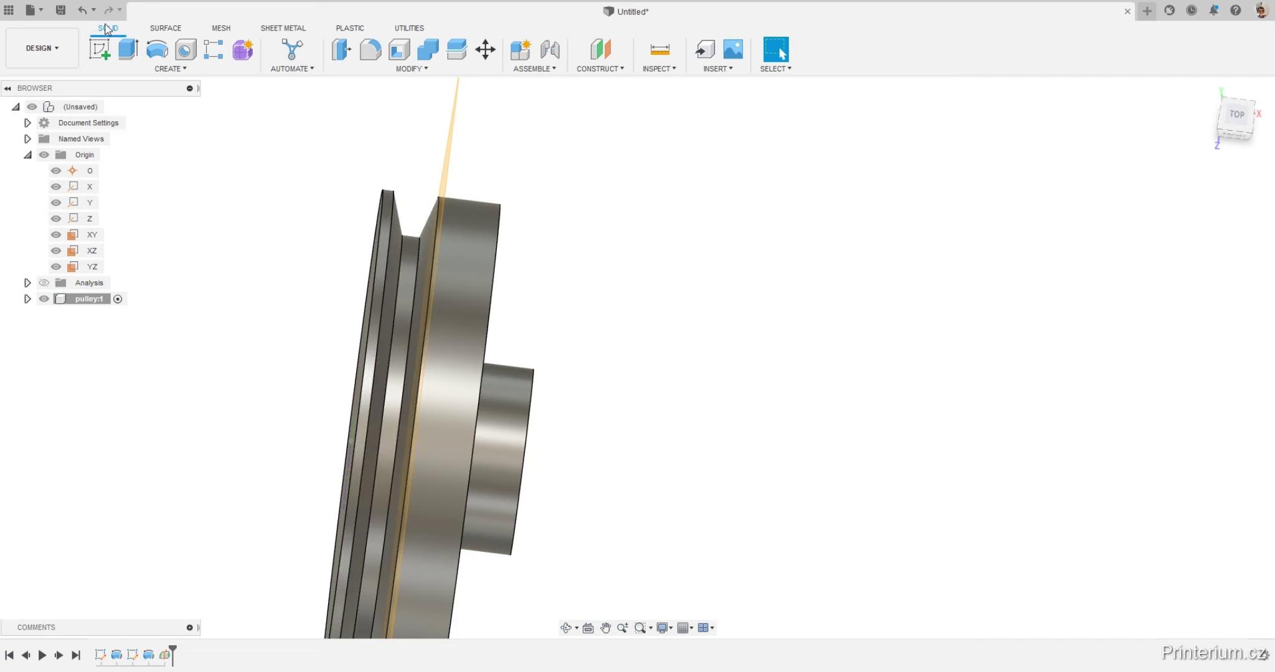
click(409, 68)
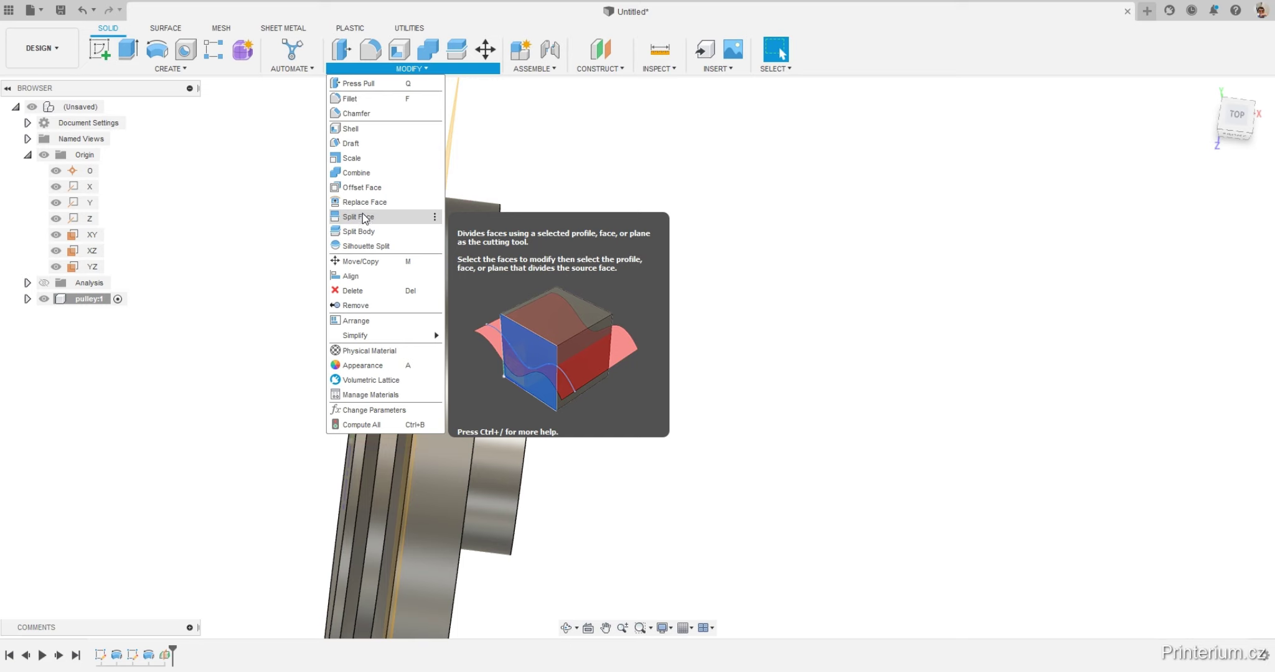
click(168, 68)
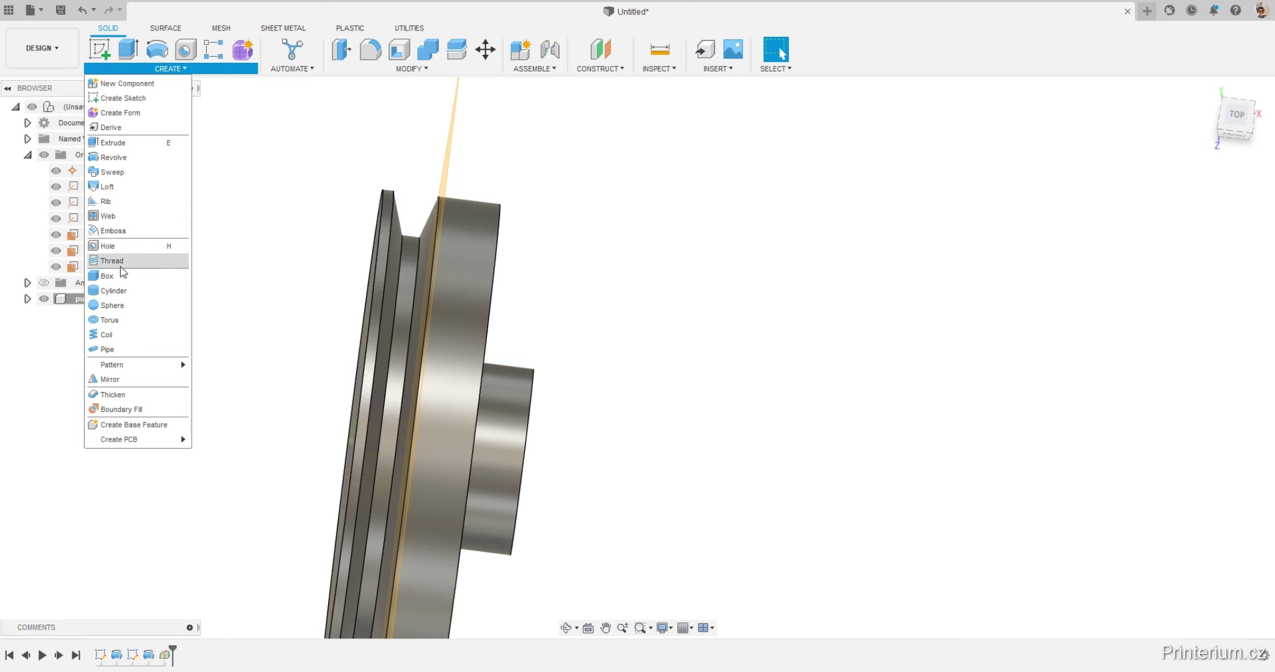
Mirror the Revolve2 groove feature across the midplane, adding a second V-groove.
click(124, 379)
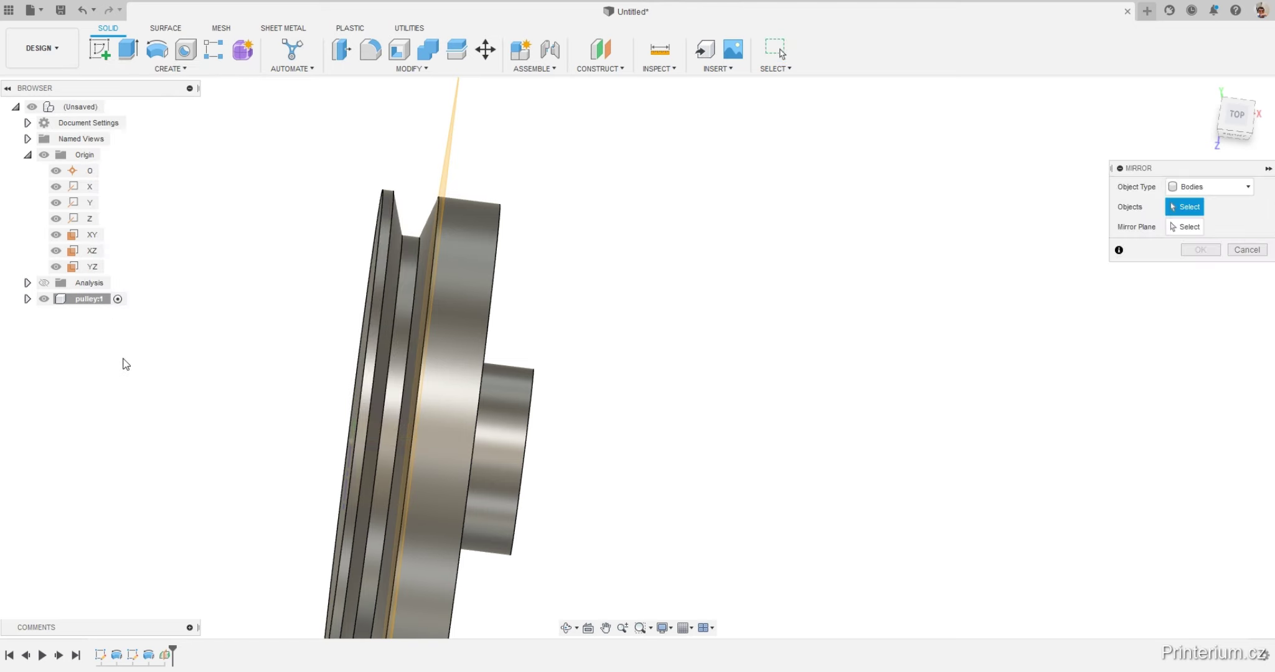
click(1225, 188)
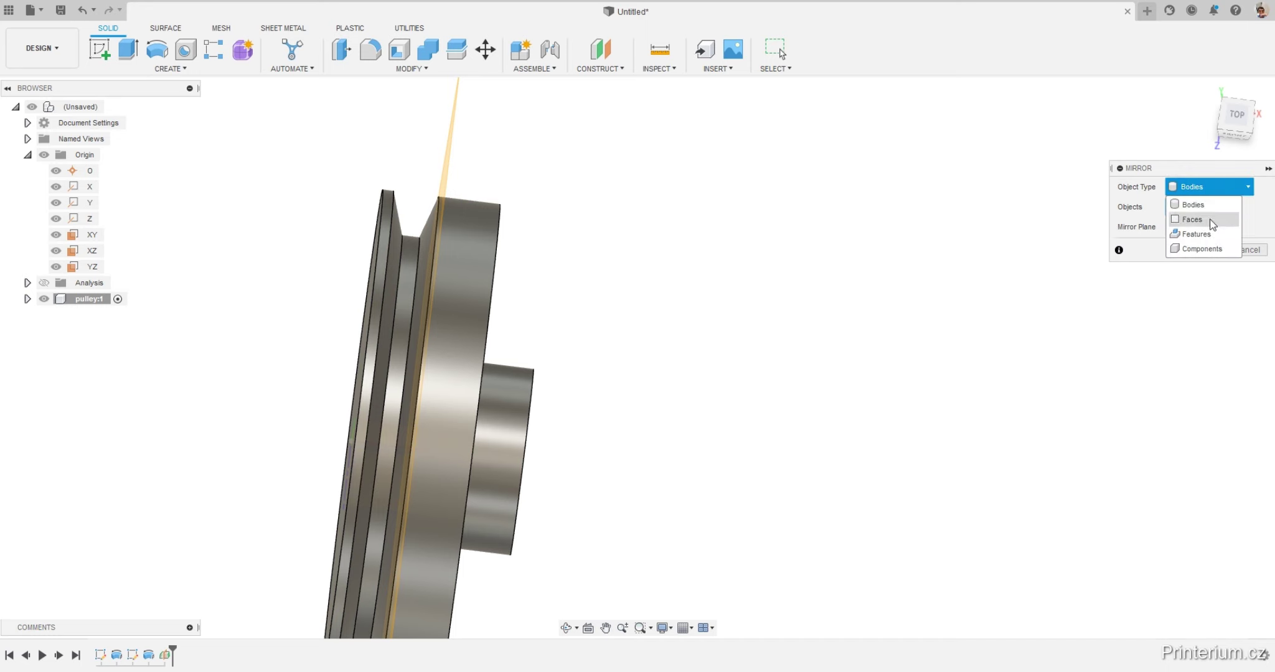
click(1199, 235)
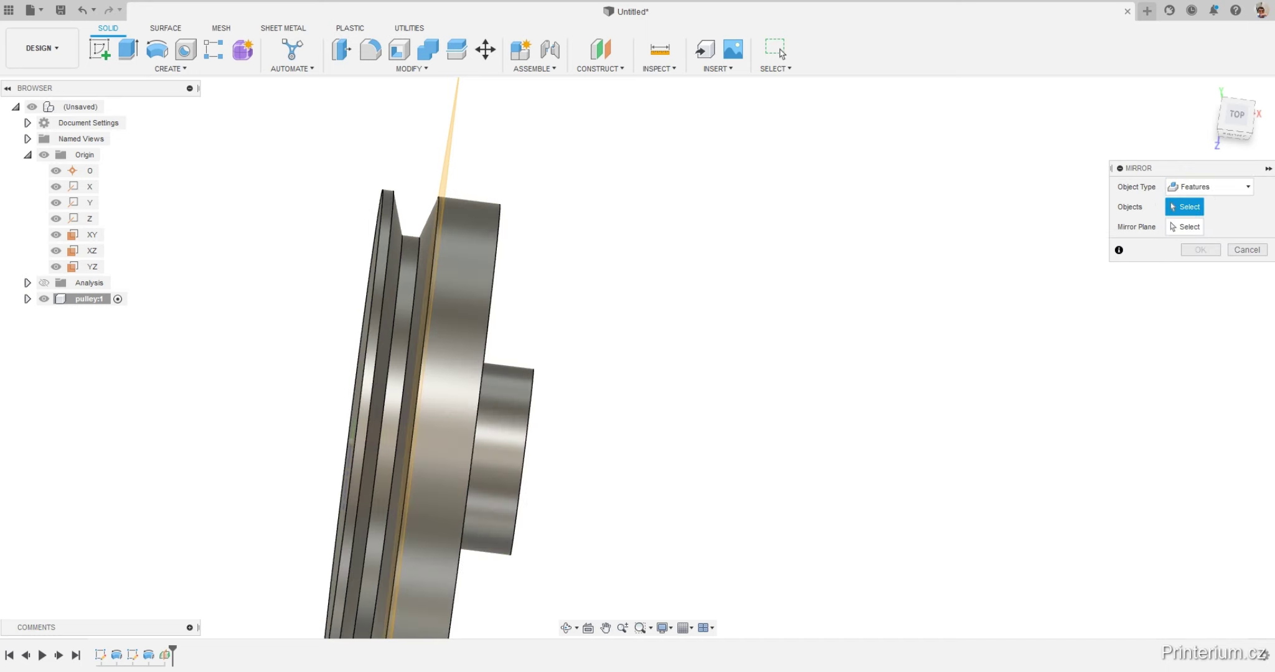
click(149, 655)
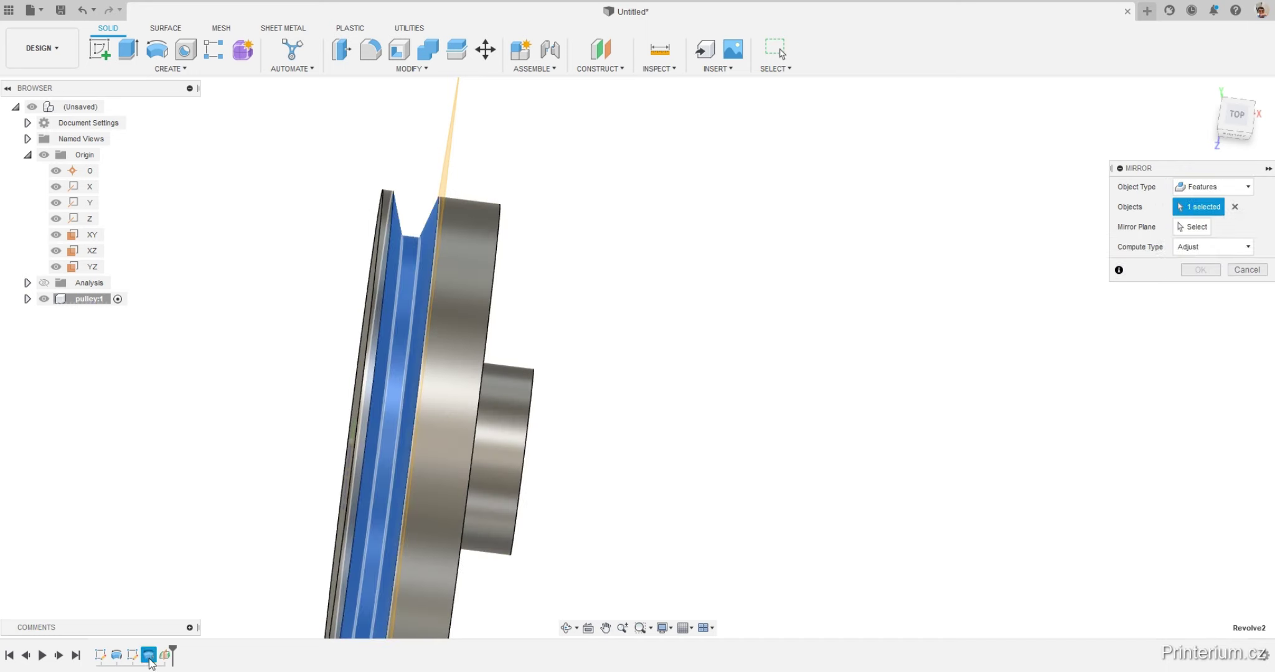
click(1192, 227)
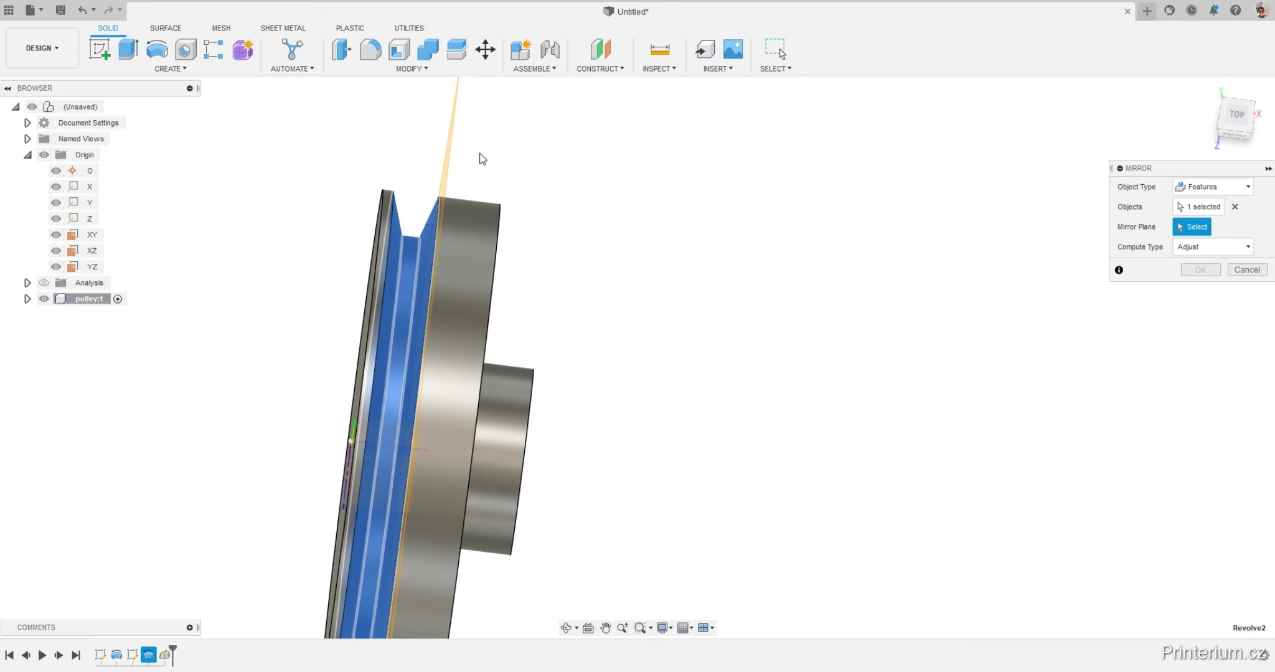
click(451, 147)
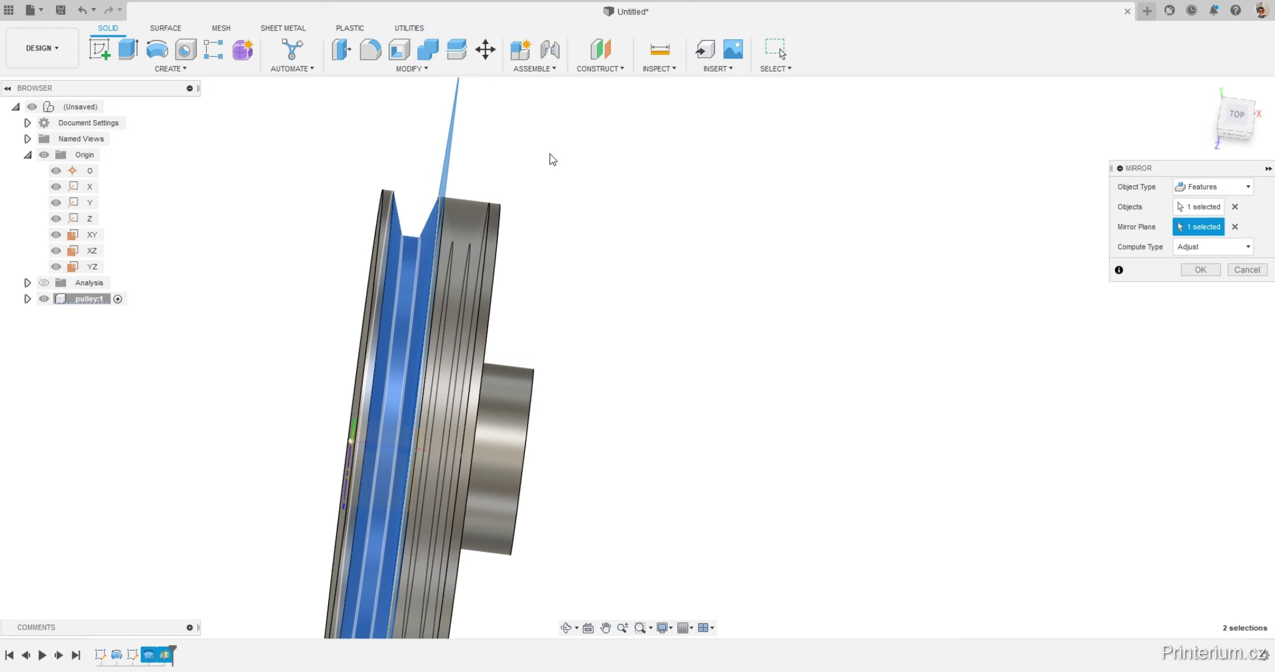
click(1200, 269)
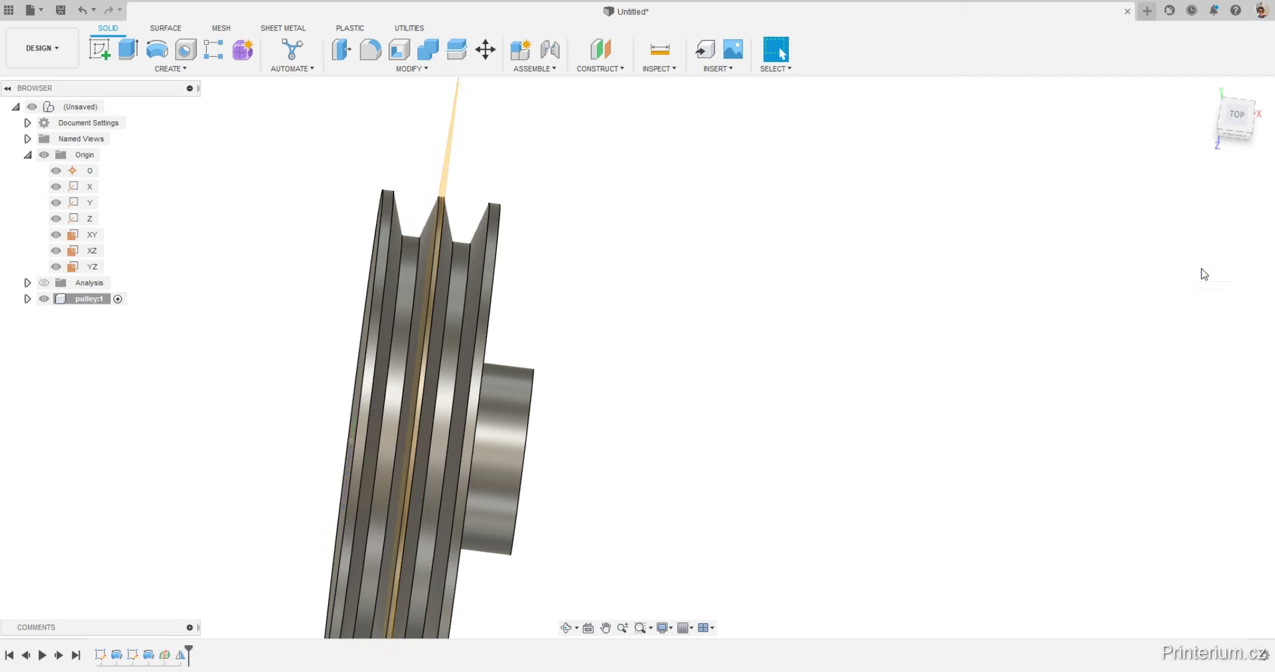
View the two-groove pulley from the top and zoom in to inspect it.
click(1226, 119)
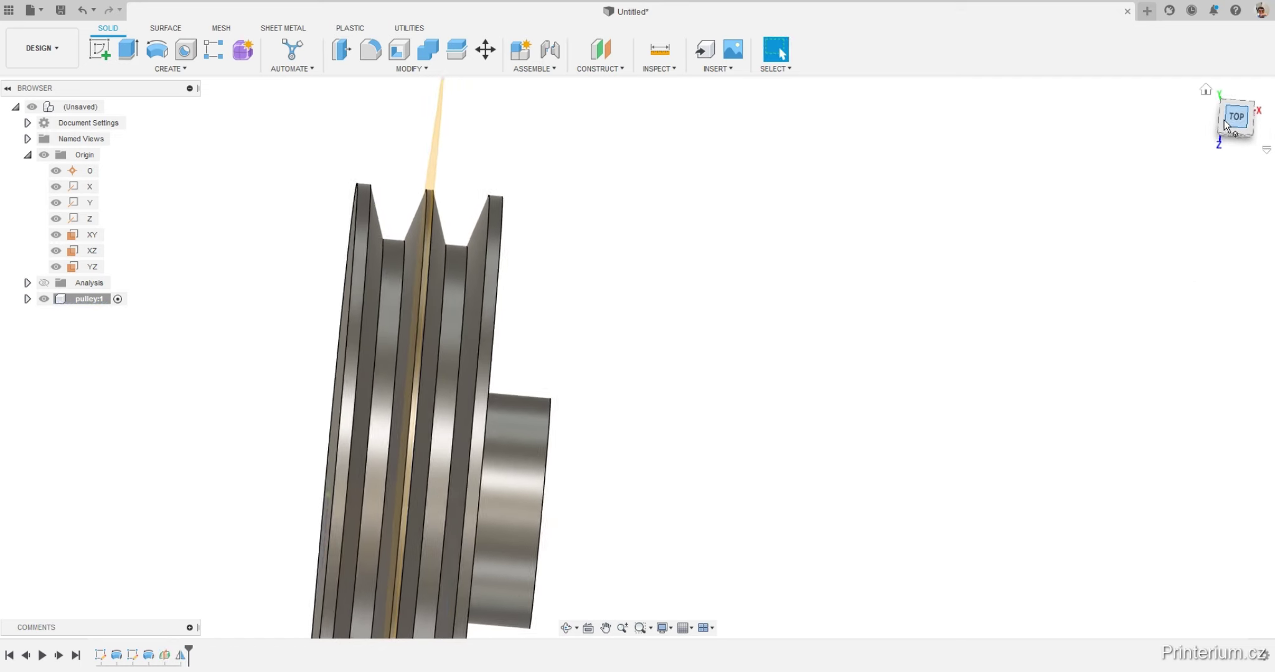
scroll(414, 163, up, 3)
scroll(421, 188, up, 2)
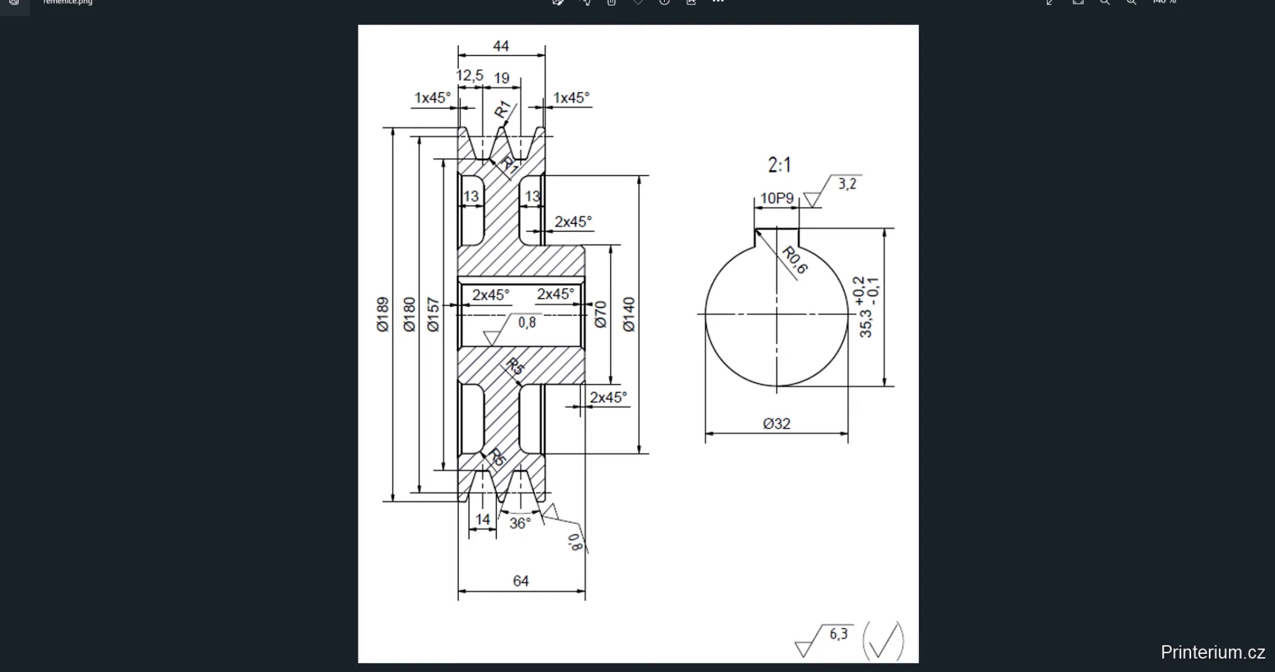
scroll(520, 226, down, 3)
scroll(511, 218, down, 2)
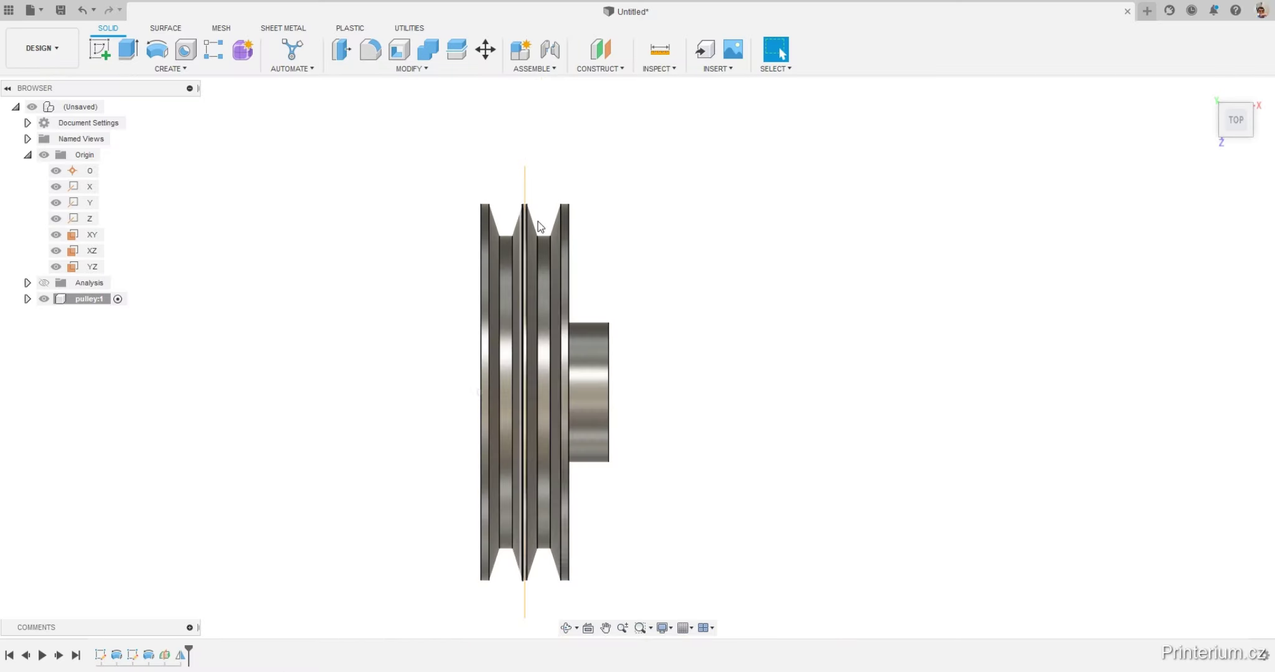
scroll(504, 212, up, 3)
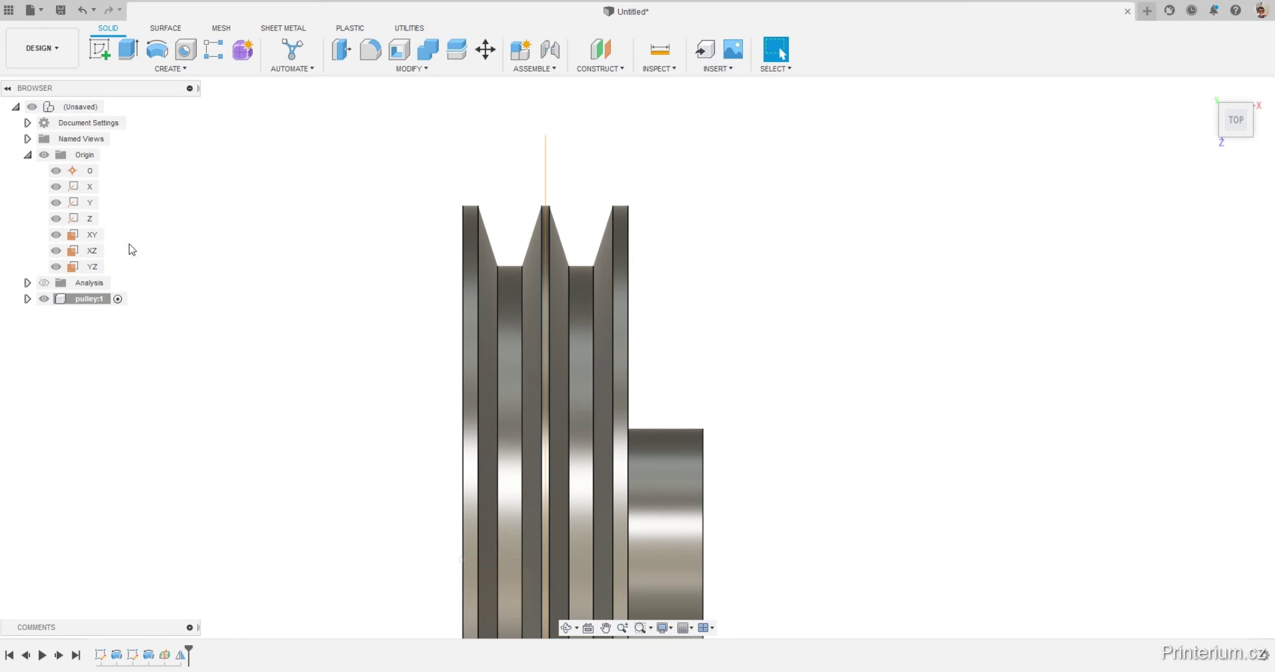
Expand pulley:1 and its Construction folder, then compare with the reference drawing.
click(28, 299)
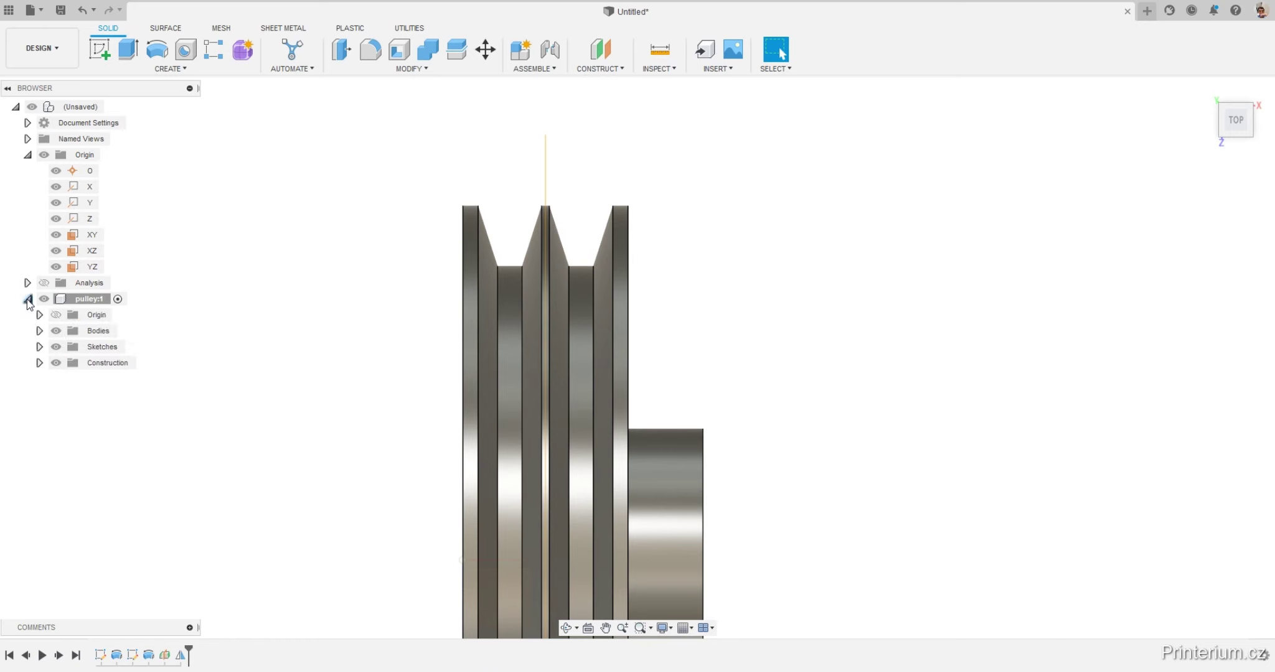
click(39, 362)
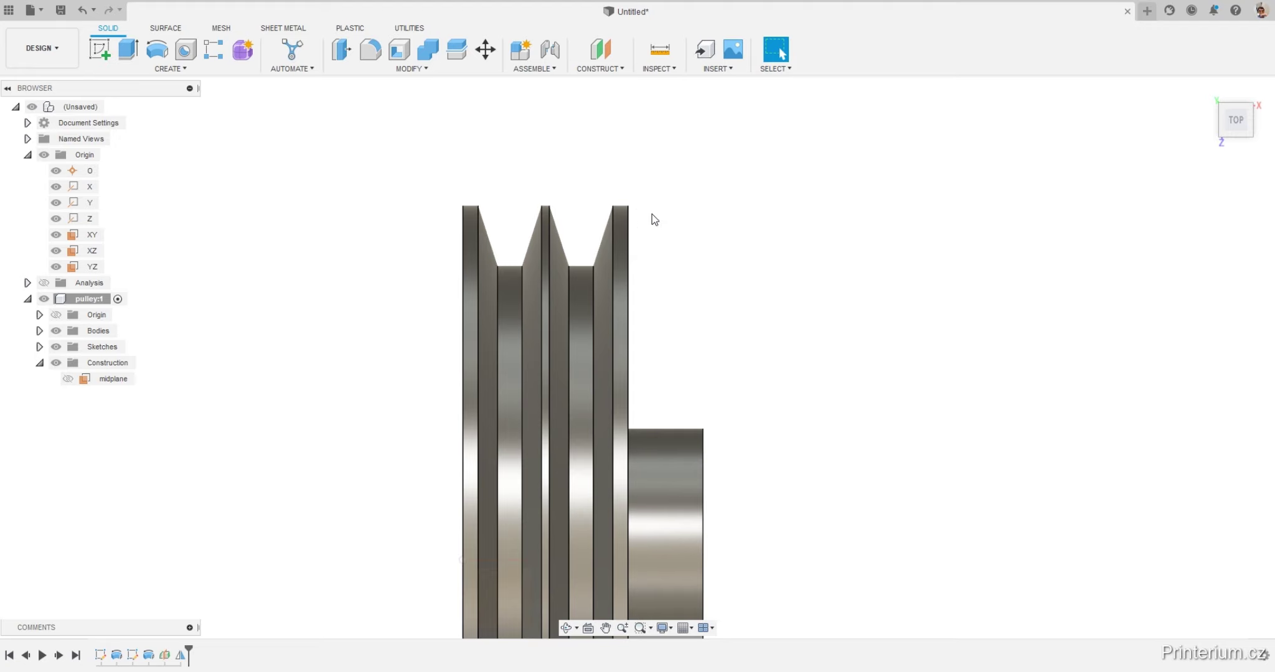
key(alt+Tab)
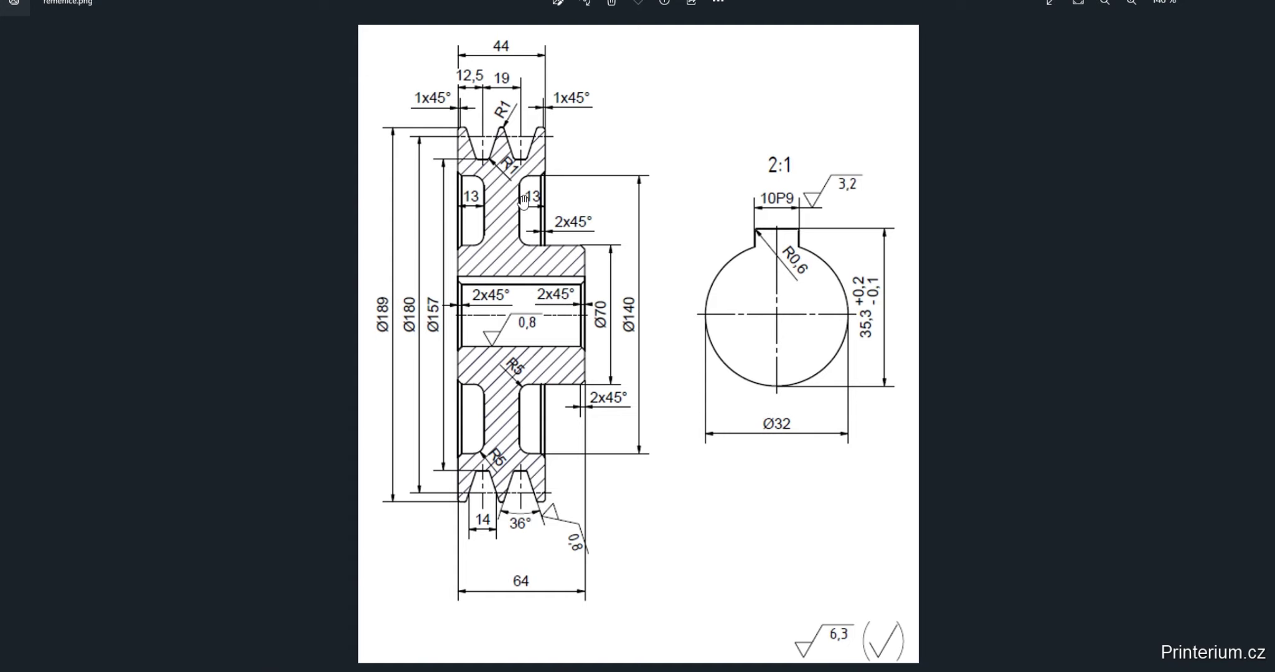
key(alt+Tab)
shift+middle_drag(766, 290, 674, 264)
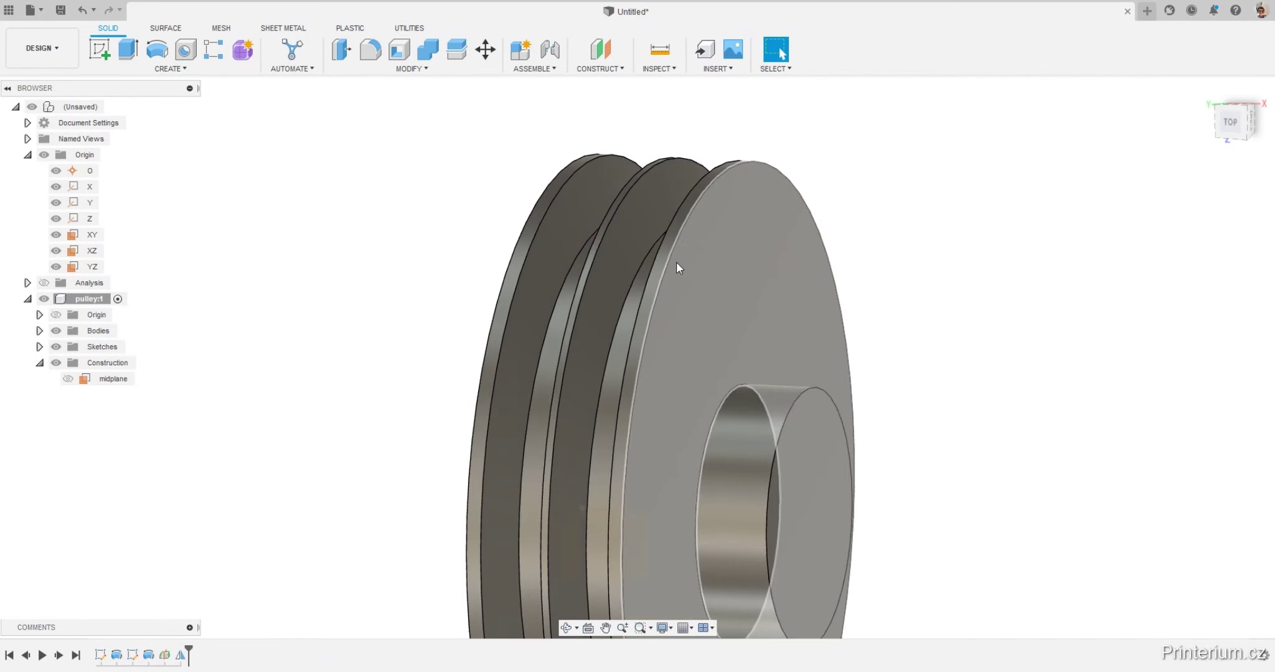
Start a new sketch on the pulley's hub-side face.
click(731, 286)
right_click(722, 283)
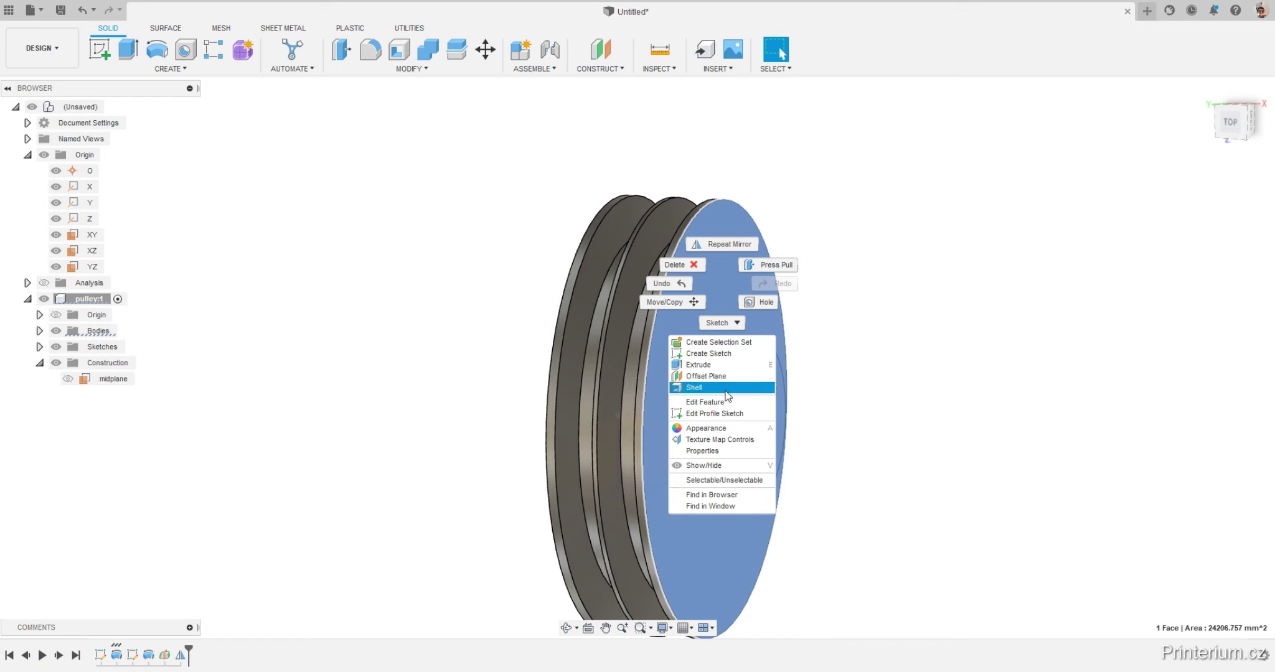
click(721, 354)
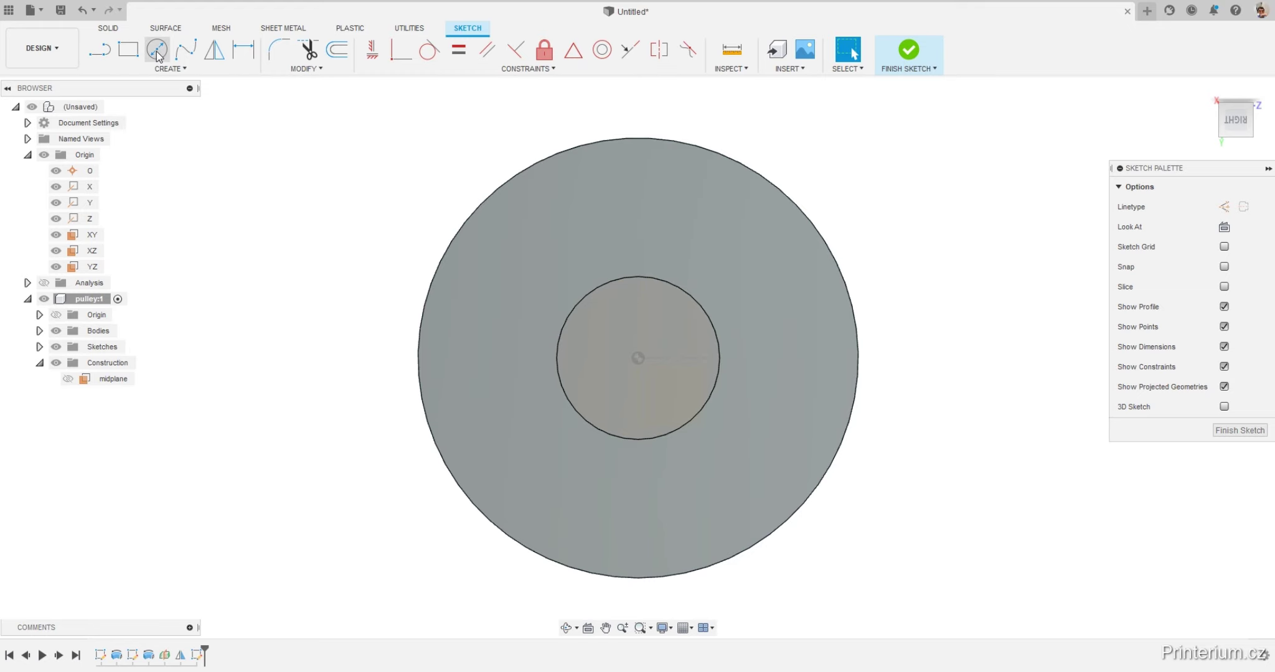
key(alt+Tab)
key(alt+Tab)
Draw a Ø140 mm circle centred on the pulley axis.
click(156, 49)
click(638, 358)
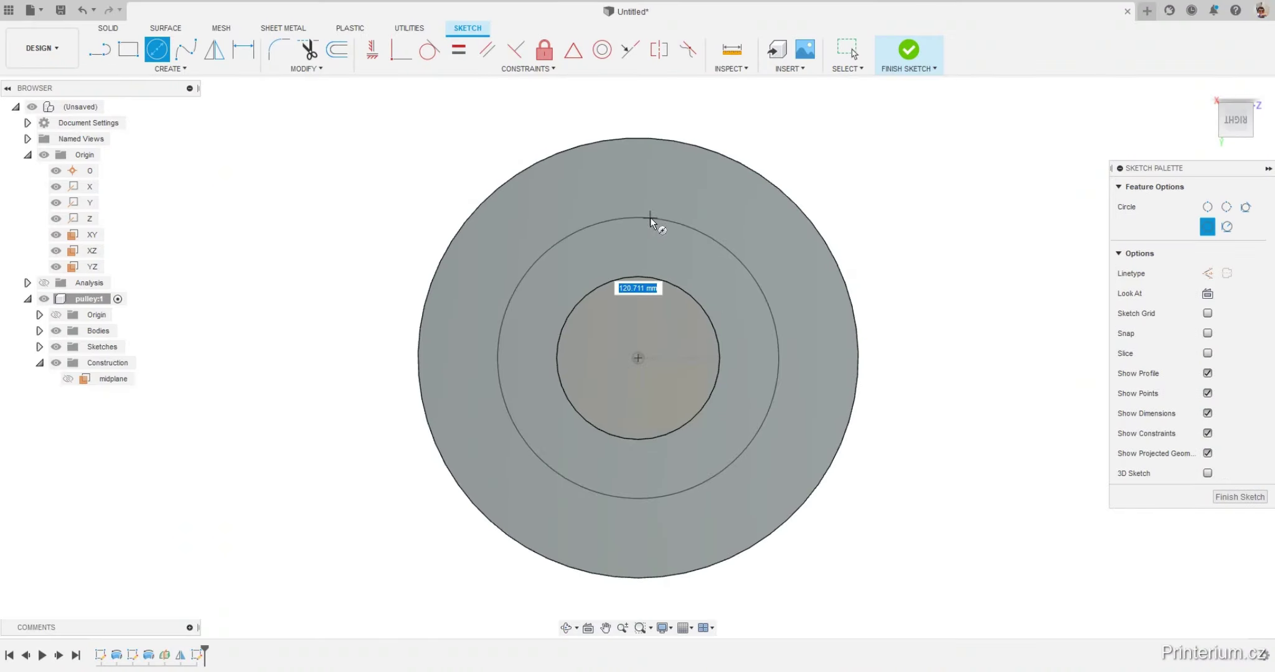
text(140)
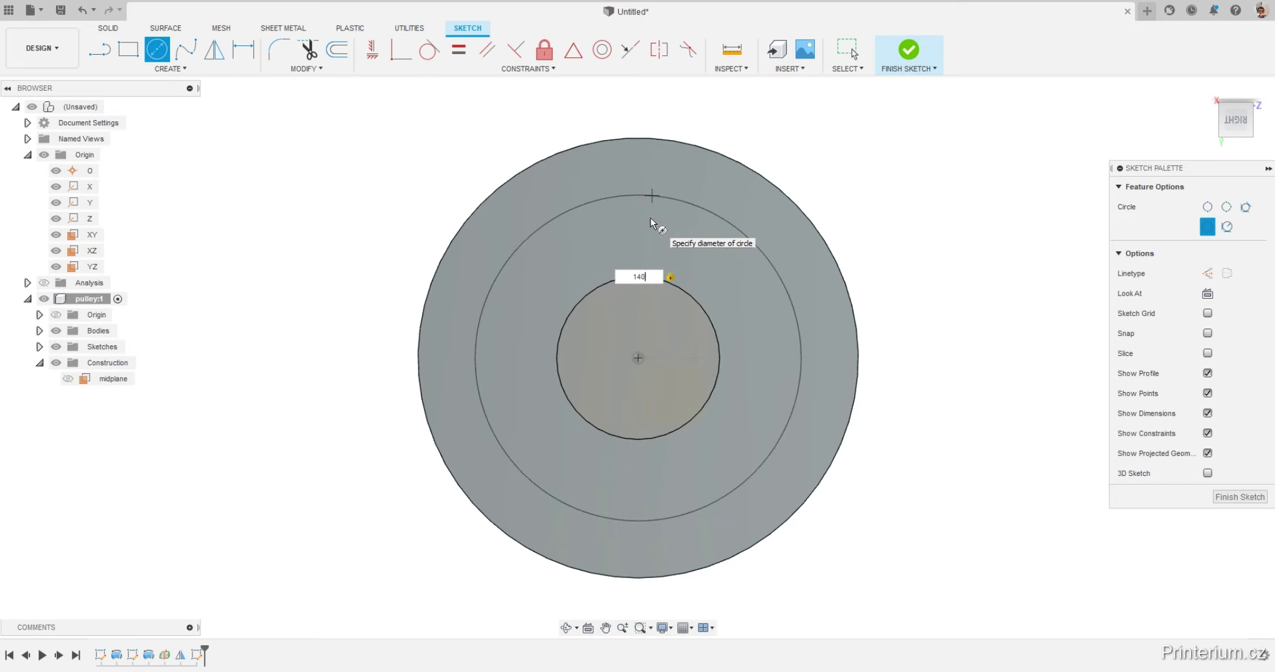
key(Return)
key(Escape)
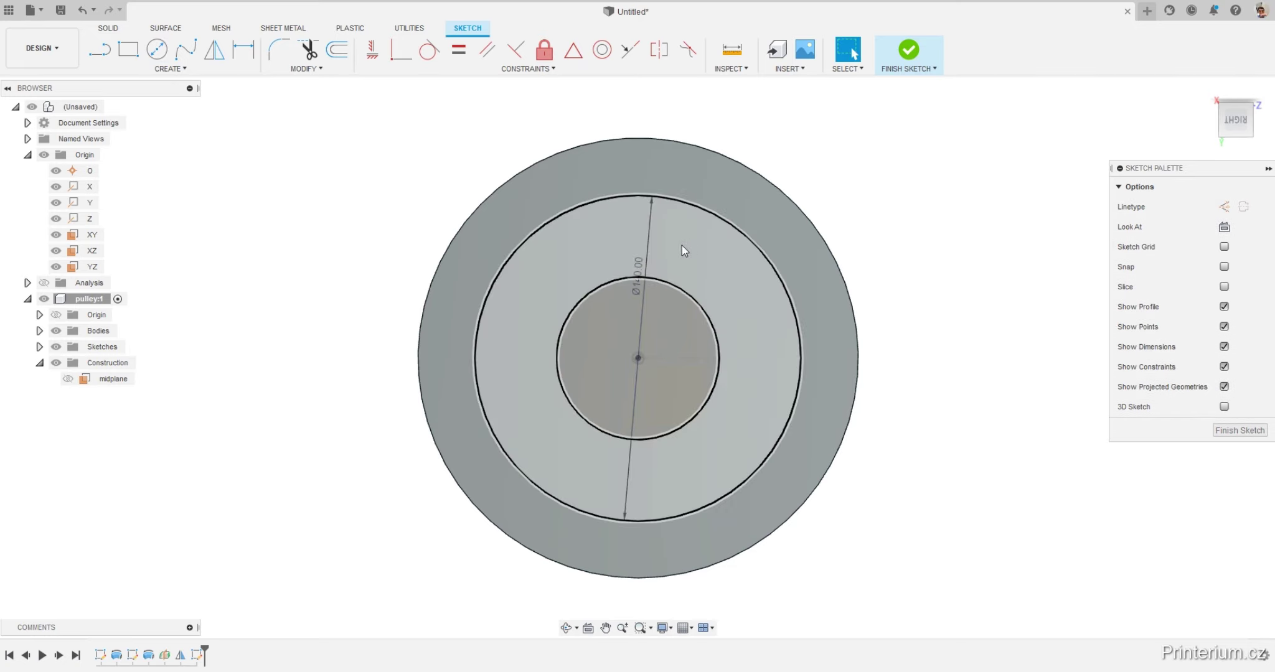
Finish the Ø140 sketch after checking it against the reference drawing.
key(alt+Tab)
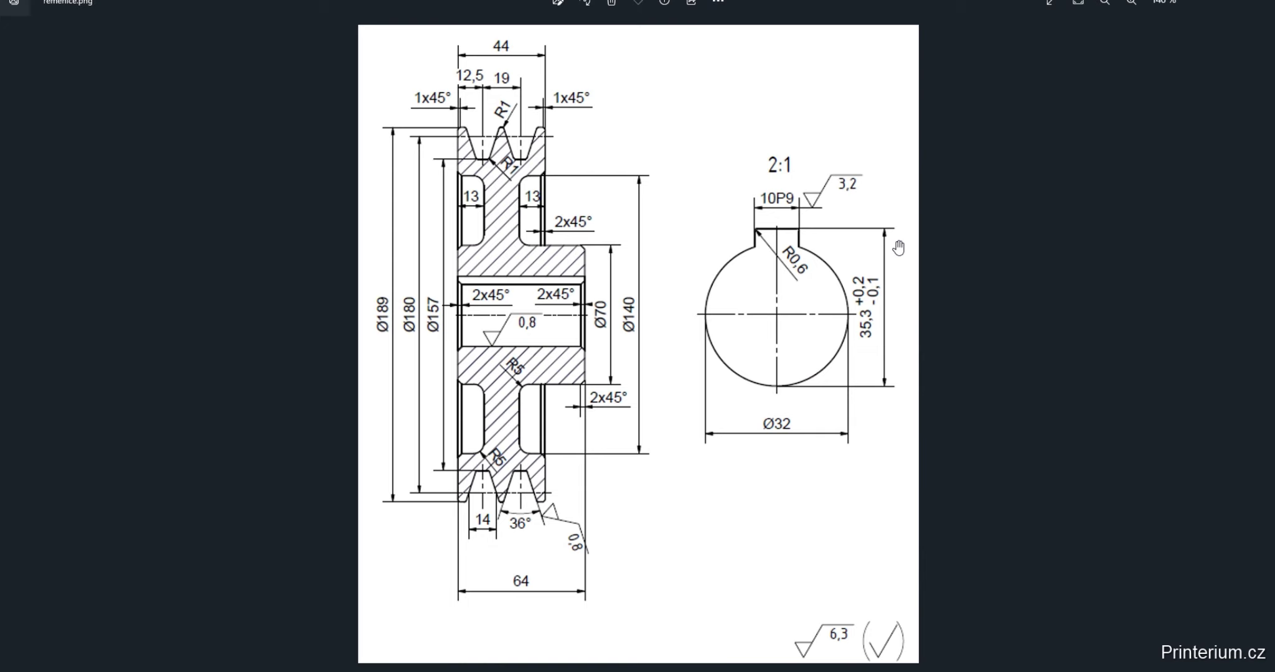
key(alt+Tab)
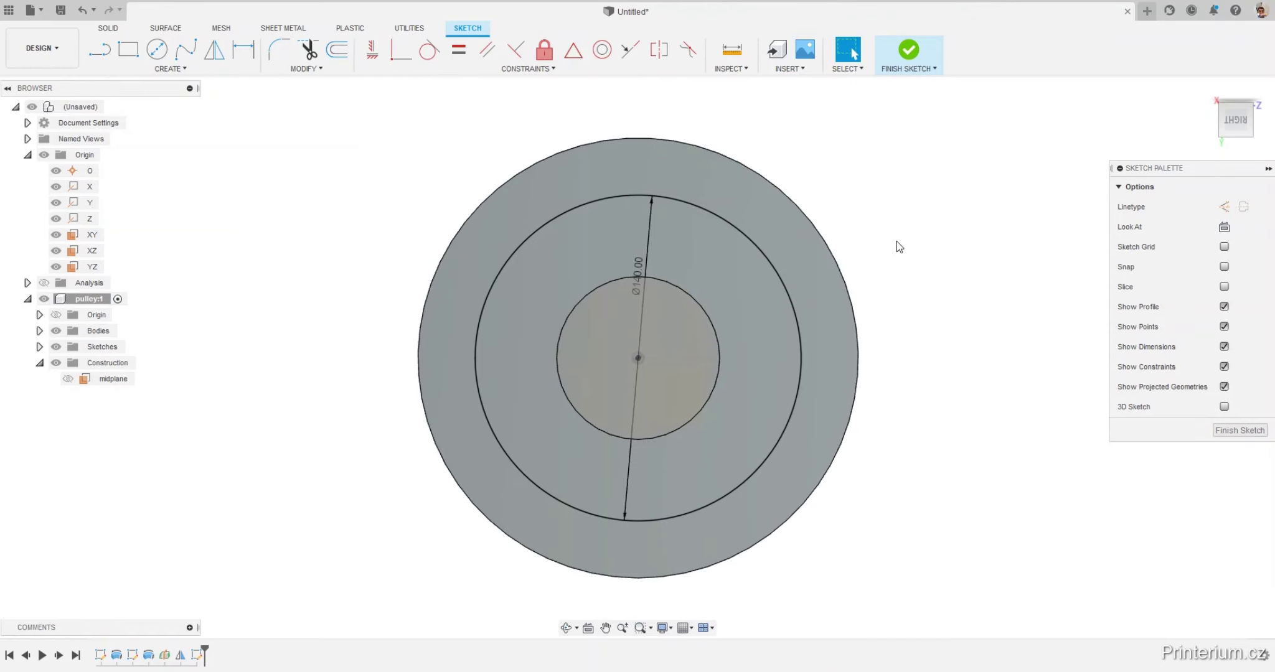
click(1239, 431)
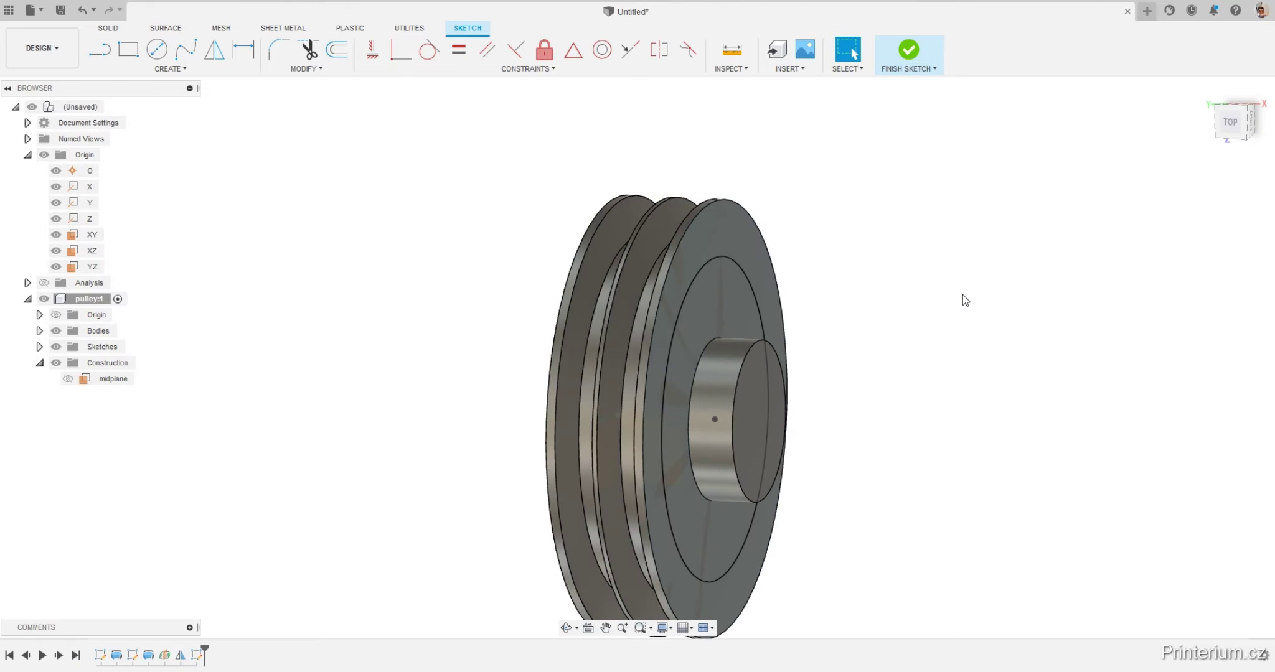
shift+middle_drag(962, 295, 945, 315)
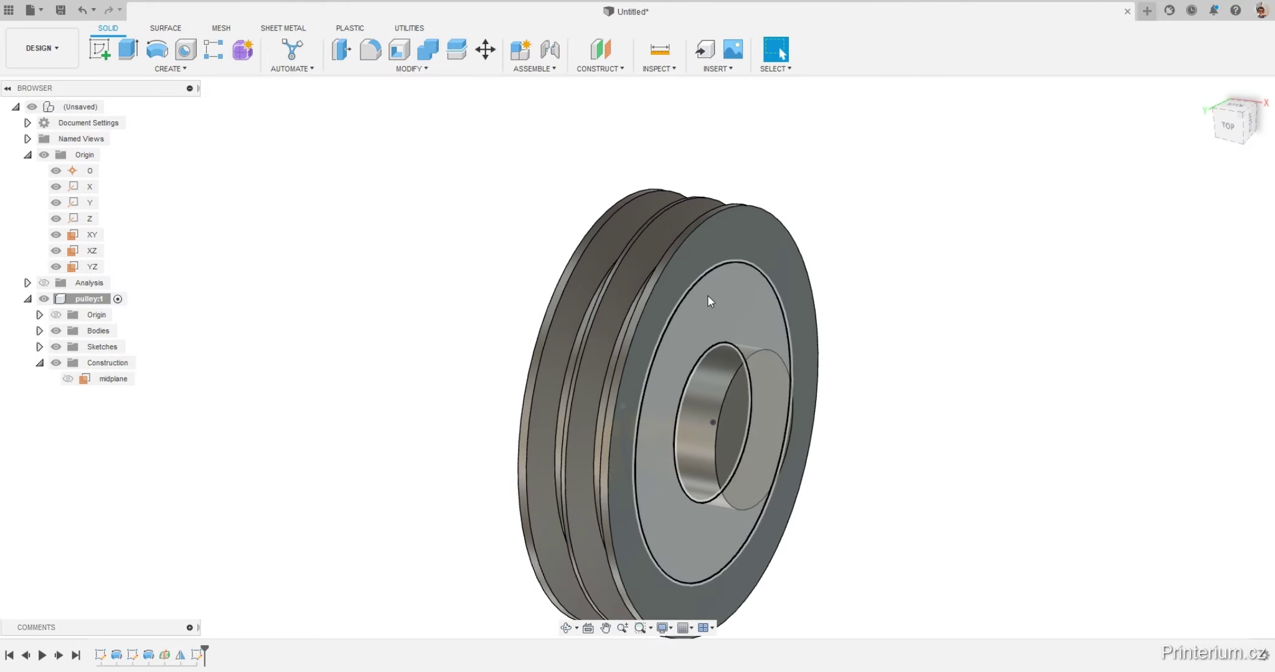
key(alt+Tab)
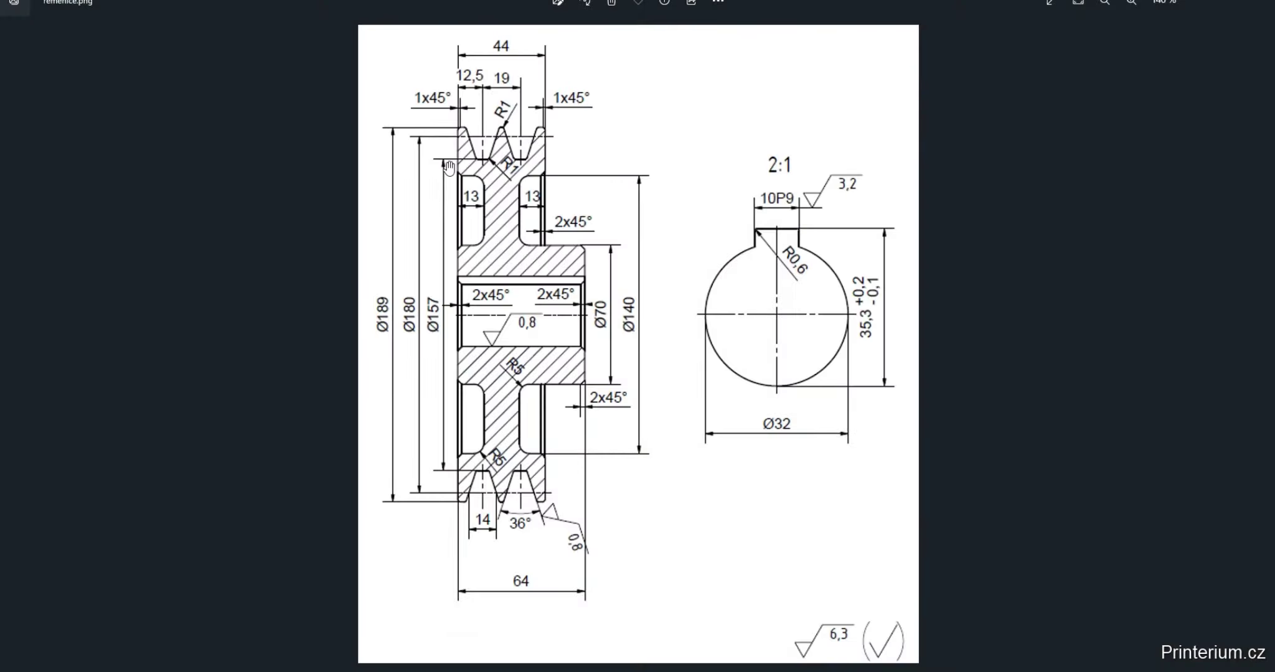
key(alt+Tab)
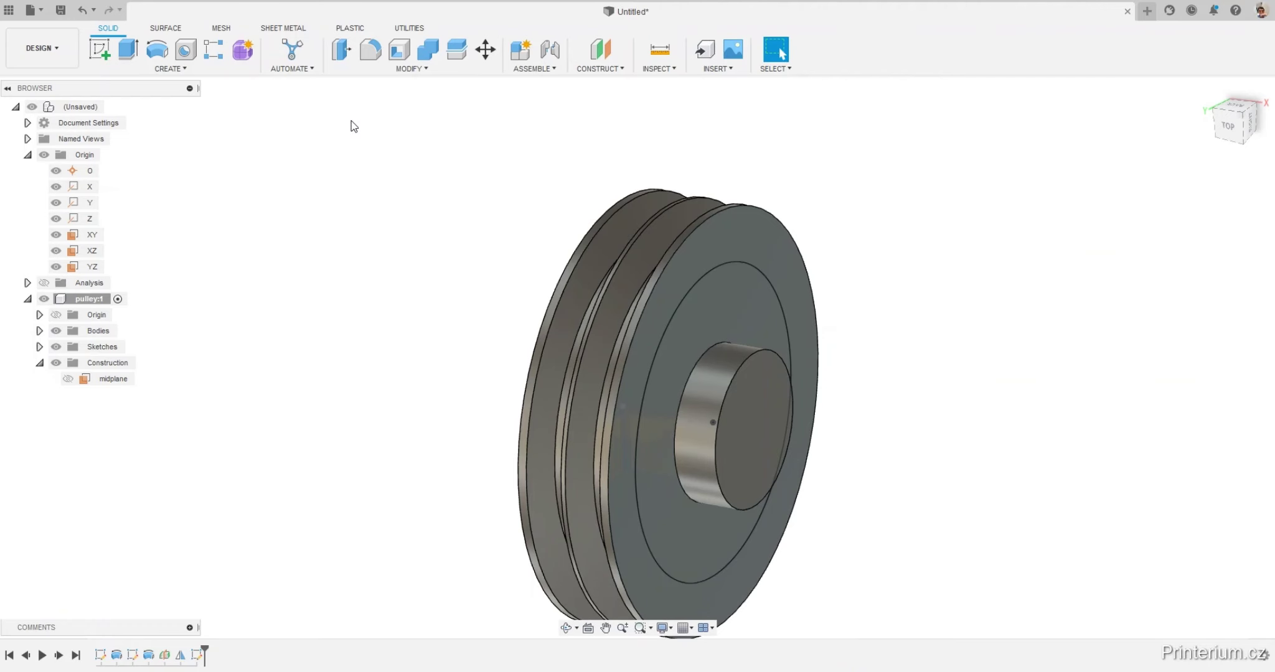
Extrude-cut the ring between hub and rim -13 mm deep to form the side recess.
key(e)
click(741, 295)
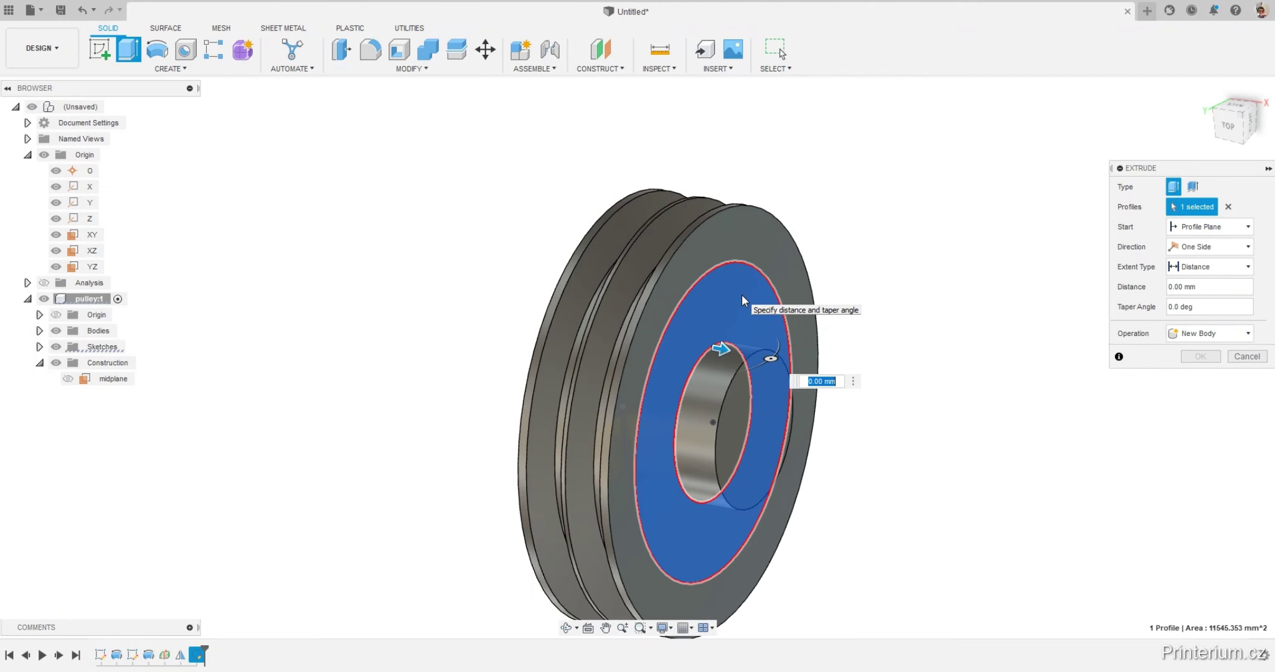
text(-13)
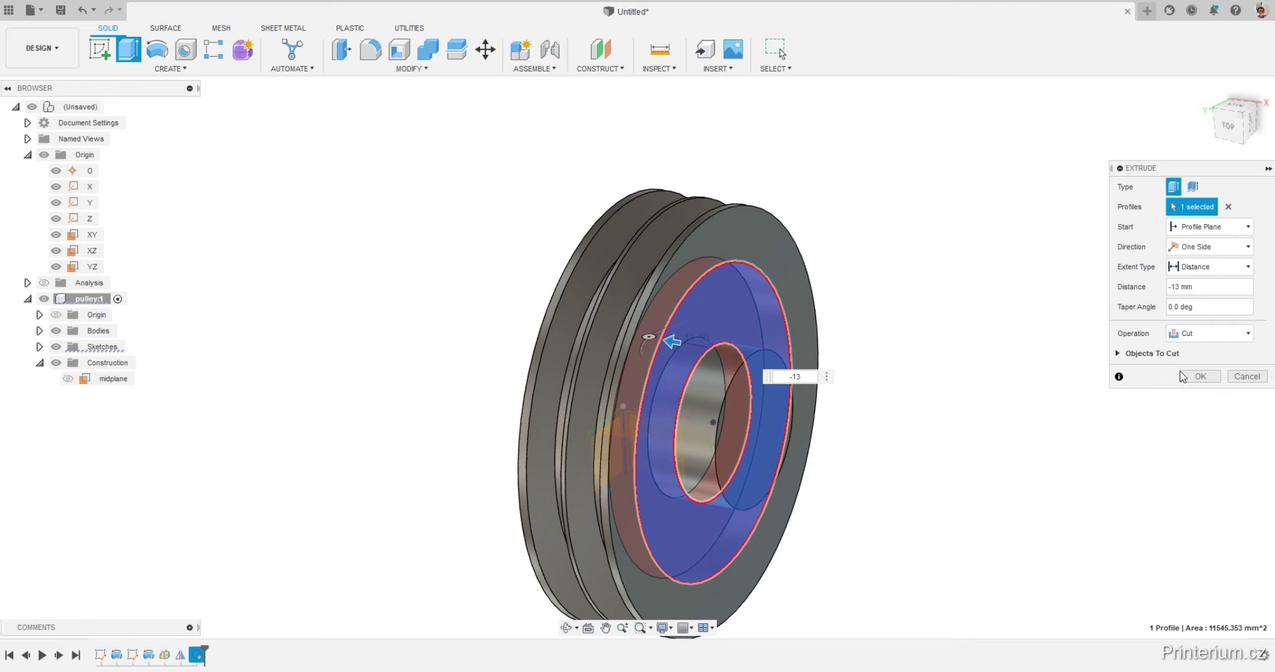
click(1182, 377)
mouse_move(882, 358)
shift+middle_down()
mouse_move(911, 302)
mouse_move(908, 324)
shift+middle_up()
scroll(922, 280, down, 5)
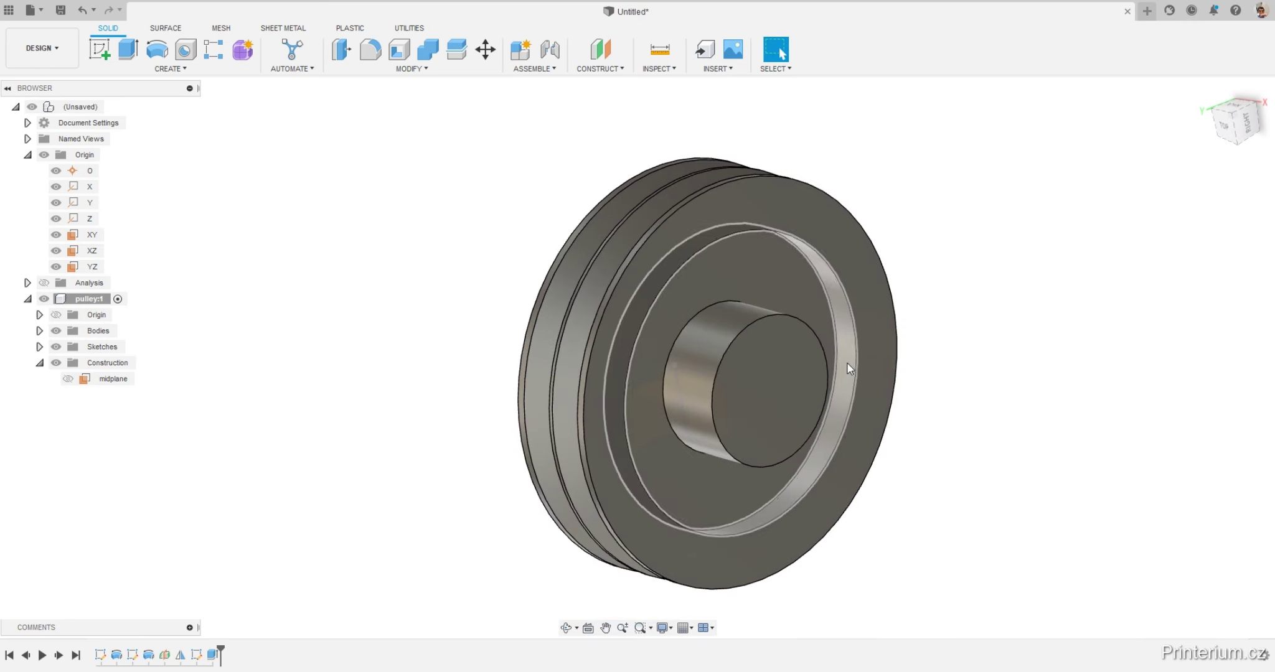
click(184, 70)
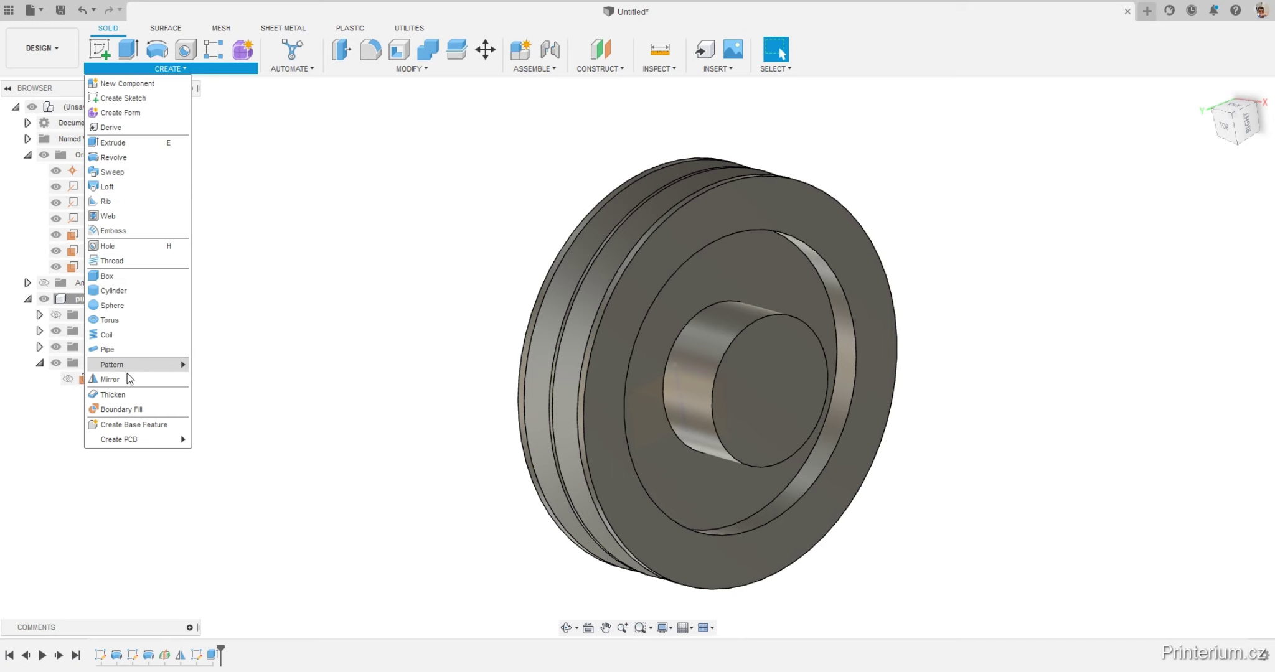
Mirror the Extrude1 recess cut across the midplane onto the opposite side face.
click(110, 379)
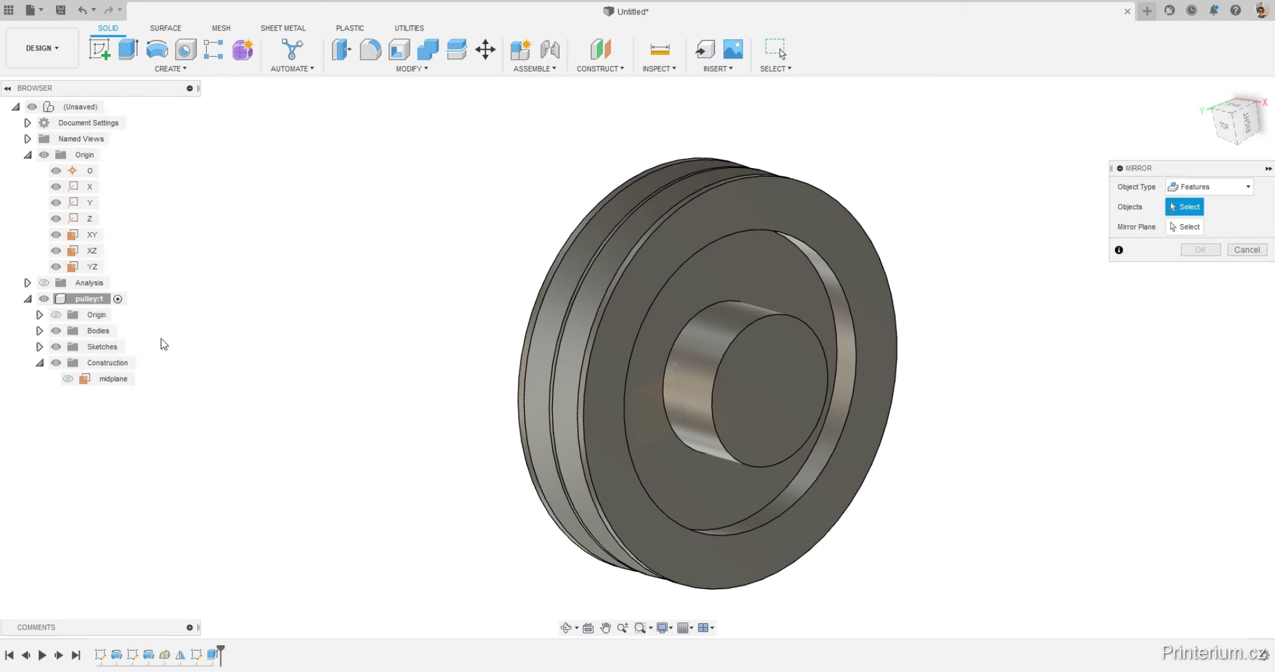
click(214, 655)
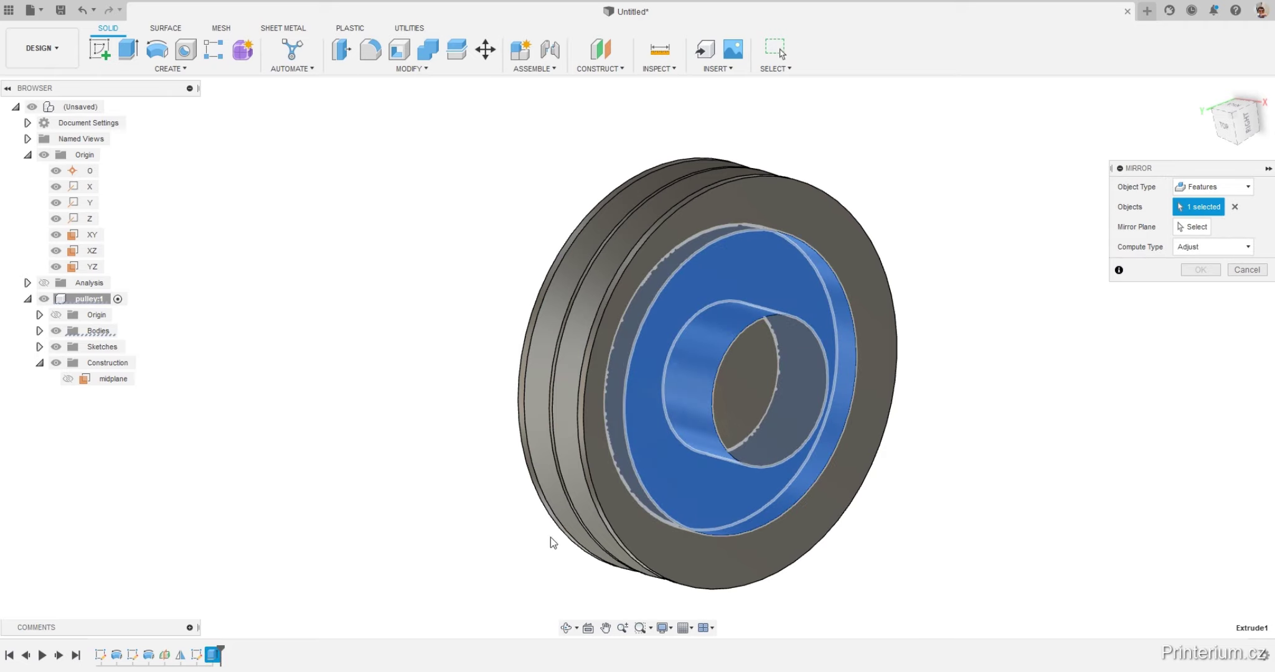
click(116, 378)
mouse_move(402, 389)
shift+middle_down()
mouse_move(470, 382)
mouse_move(485, 400)
shift+middle_up()
click(1200, 269)
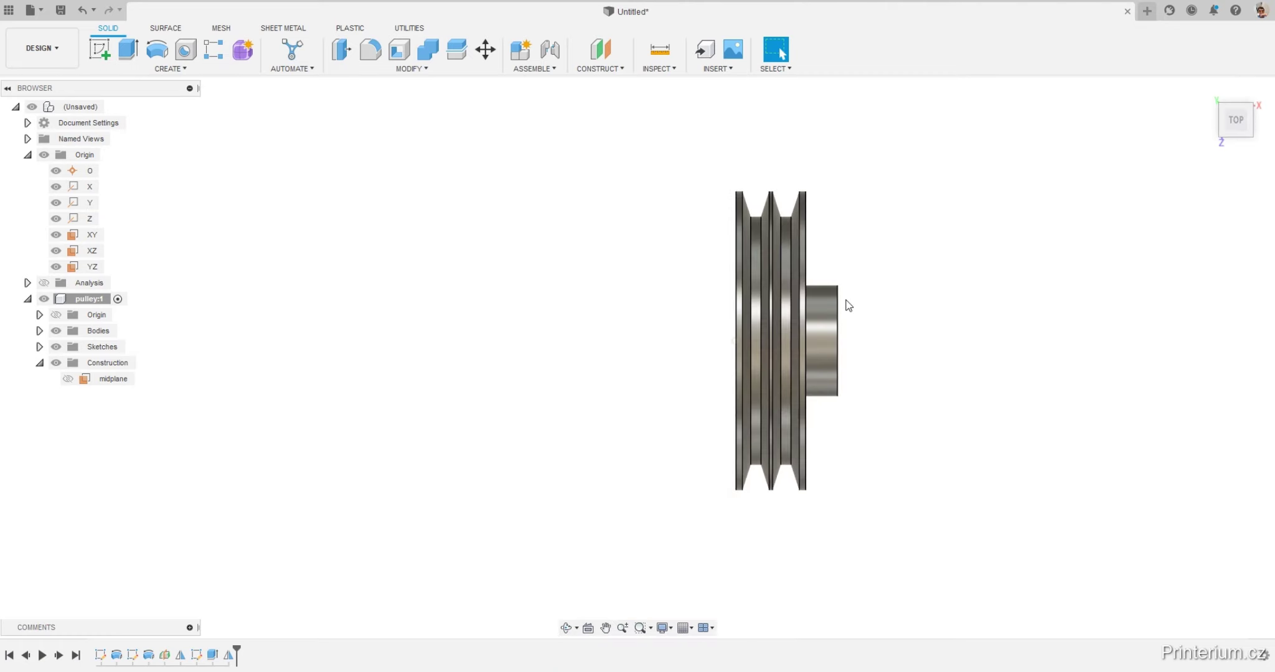
click(43, 282)
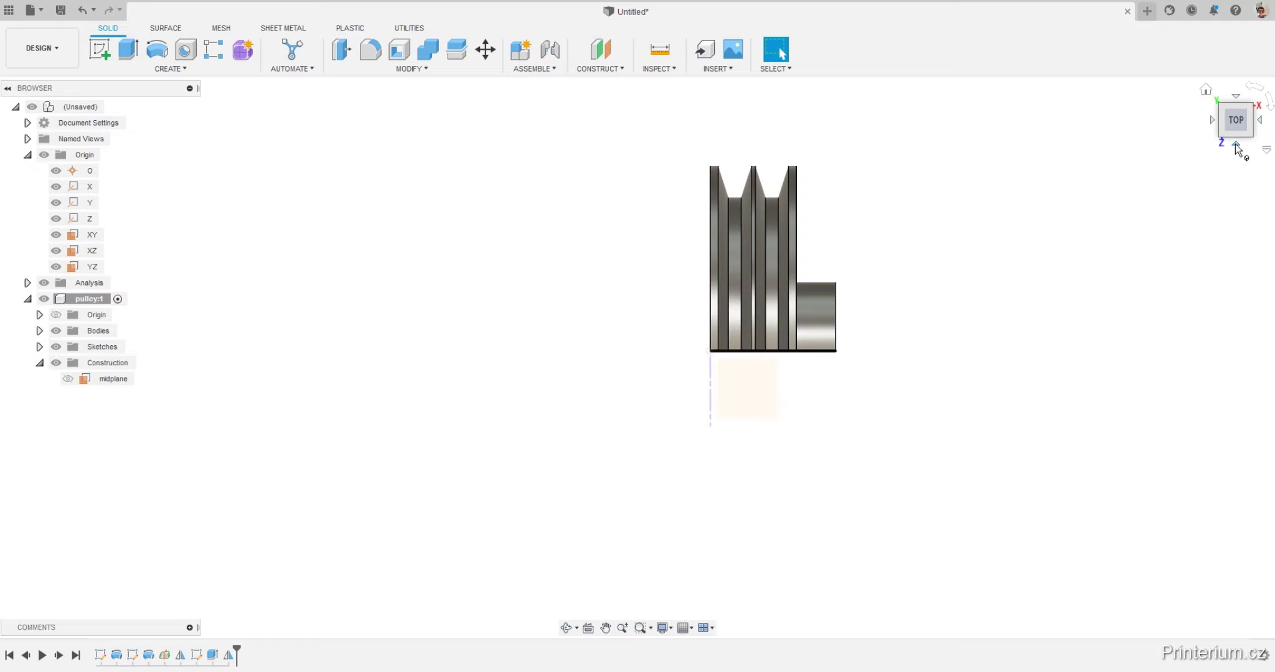
click(1236, 145)
scroll(788, 297, up, 3)
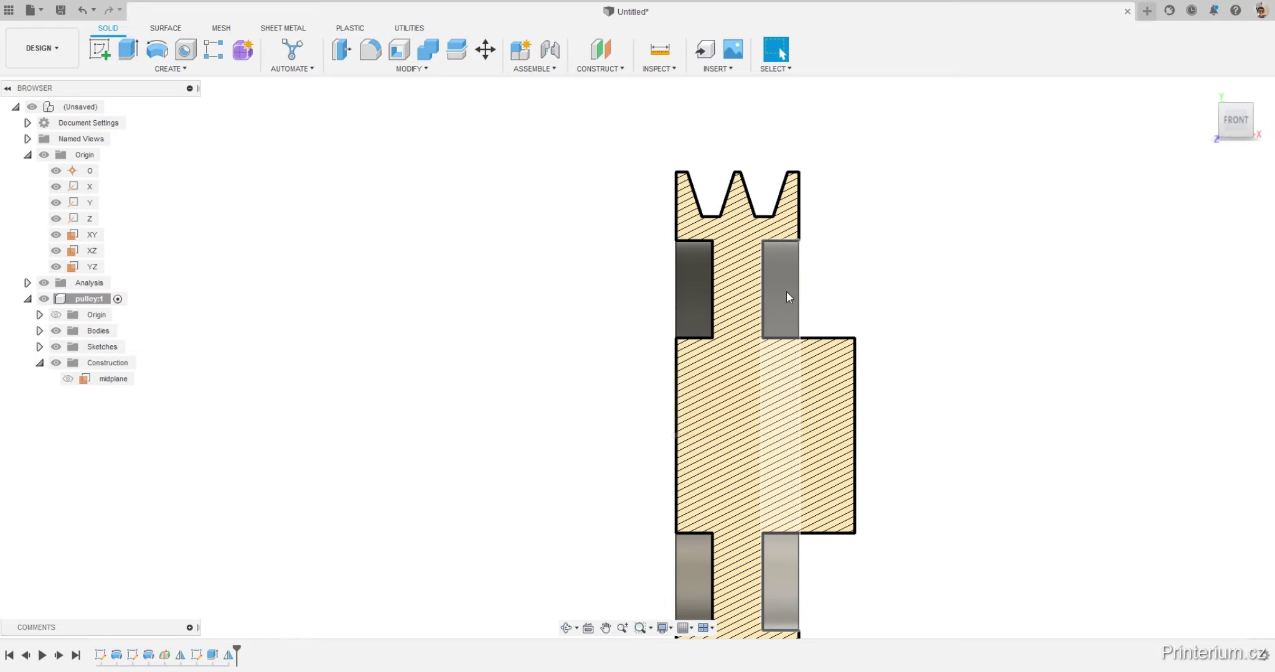
scroll(786, 297, down, 3)
scroll(762, 330, up, 2)
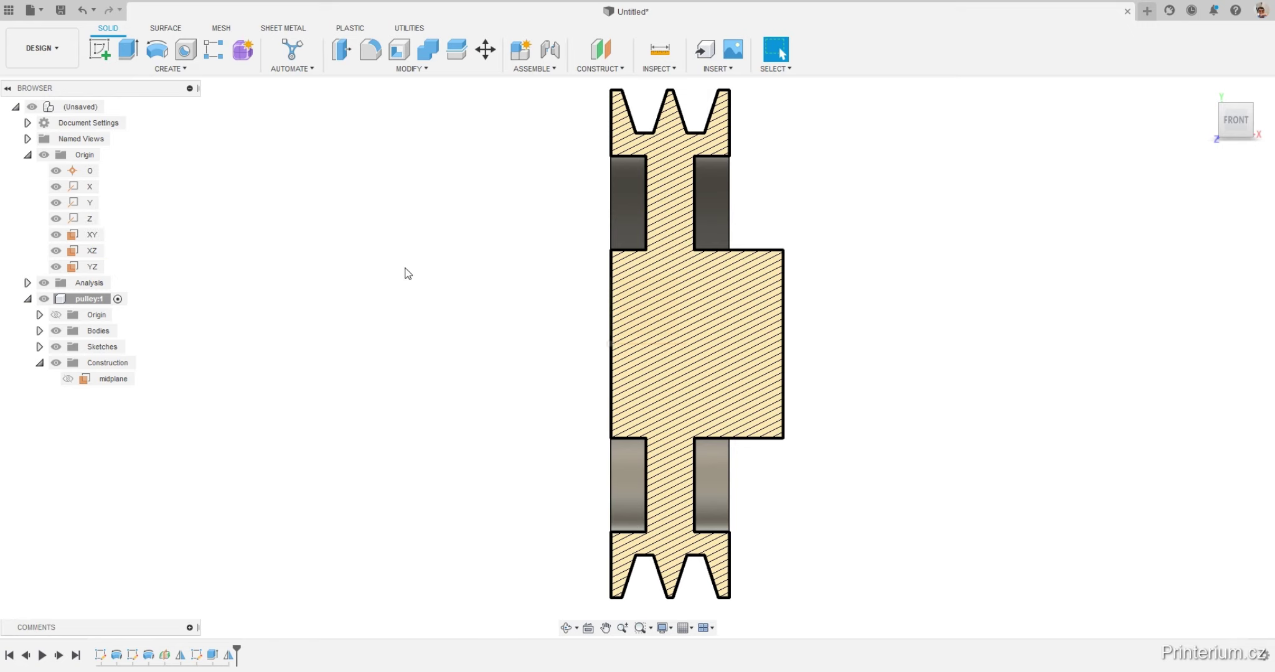
click(85, 285)
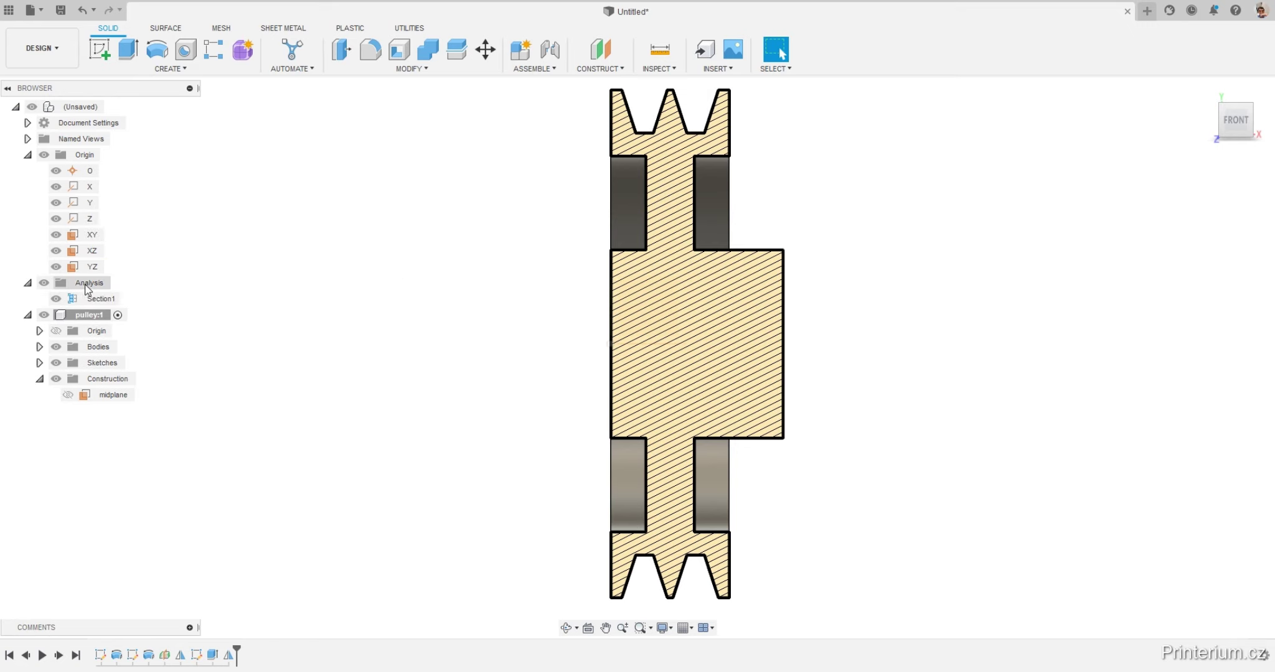
click(44, 283)
shift+middle_drag(386, 286, 485, 293)
Sketch a Ø32 mm circle at the hub end face's centre and finish the sketch.
click(765, 316)
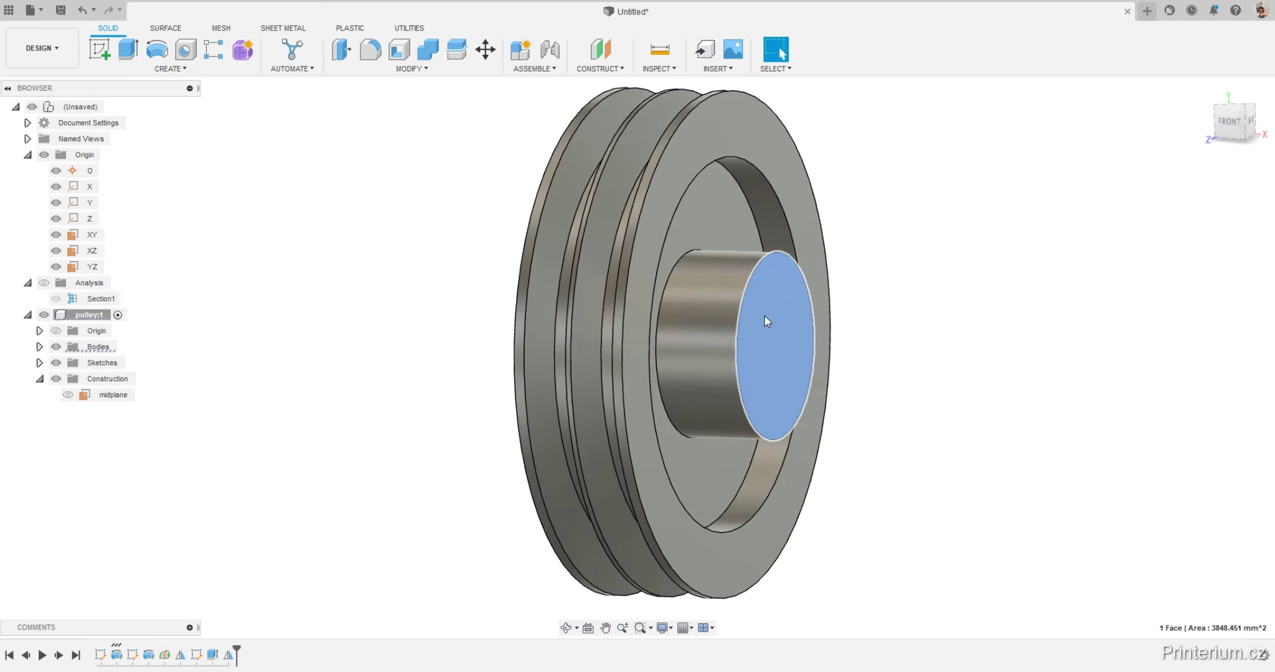
right_click(765, 322)
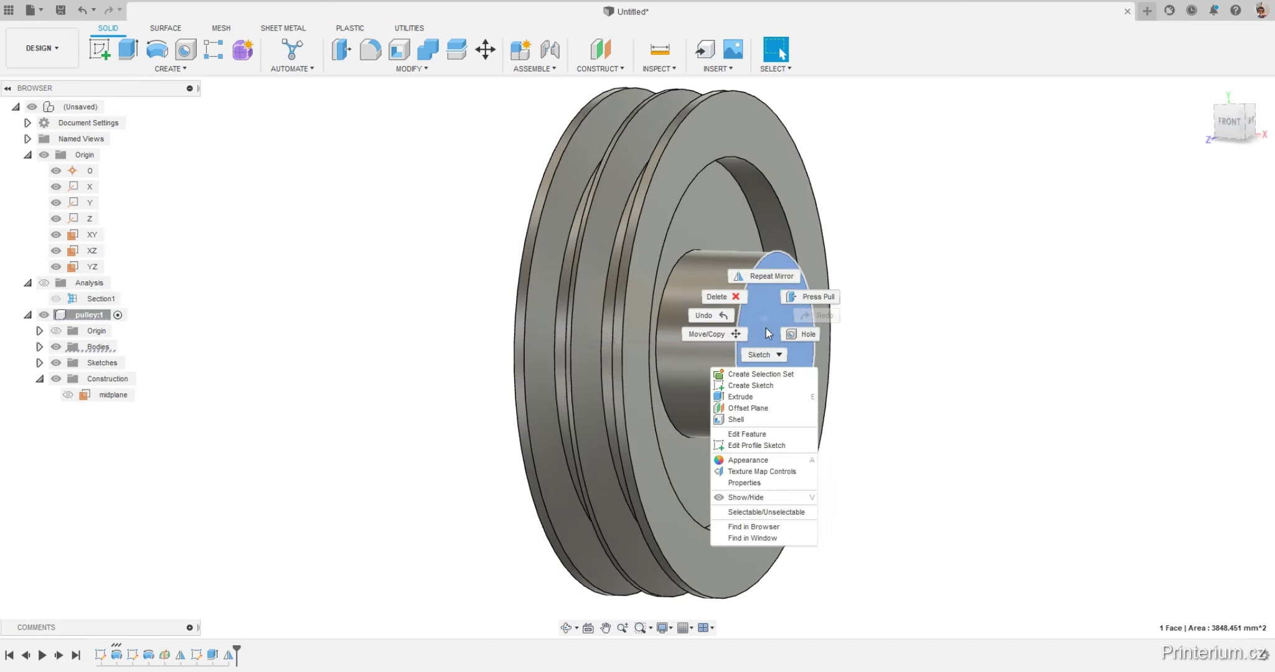
click(768, 389)
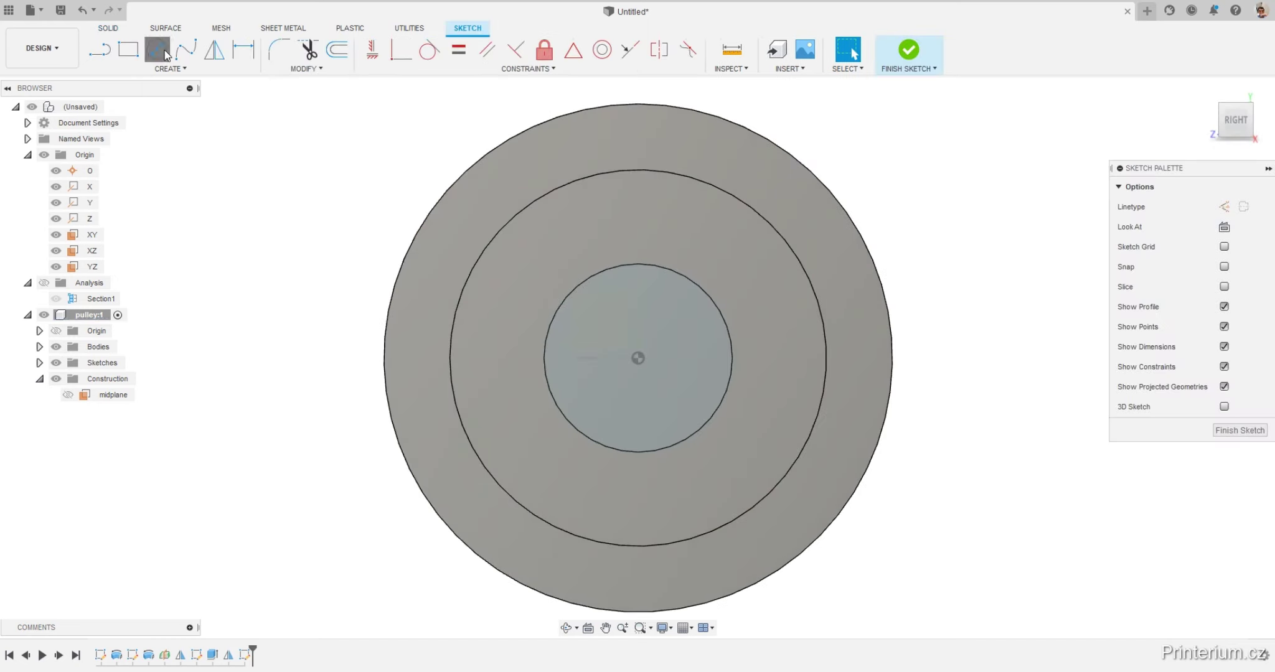
click(166, 55)
click(638, 357)
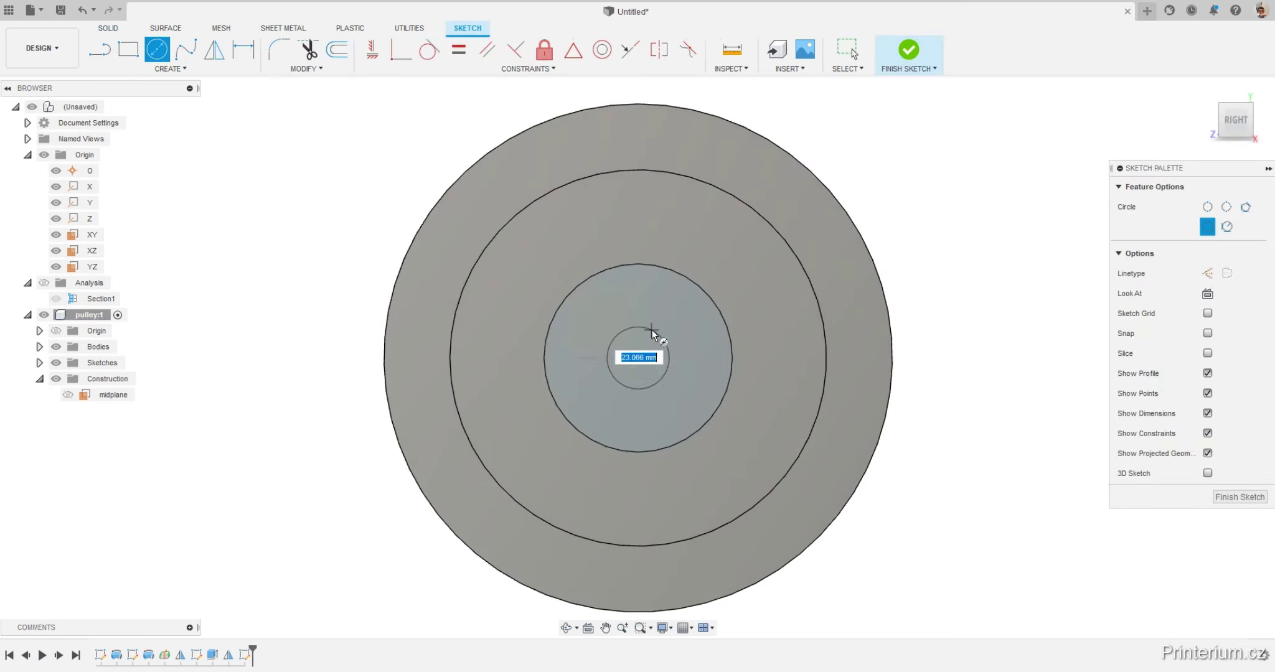
text(32)
key(Return)
key(Escape)
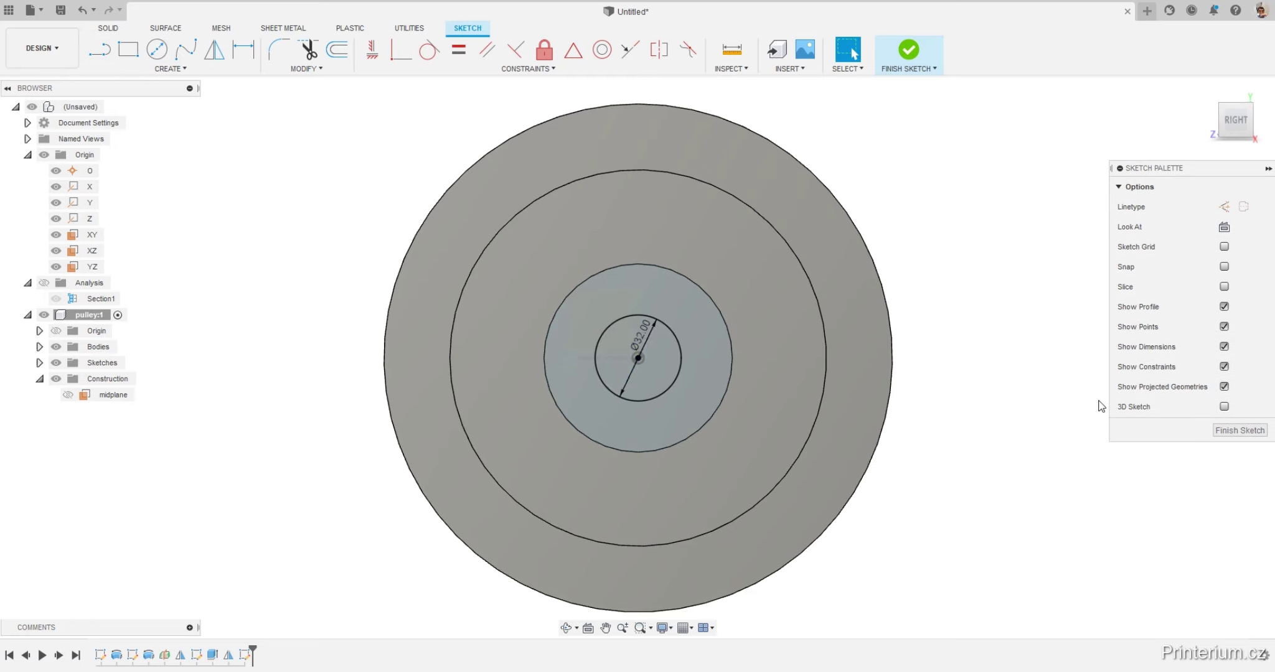
click(1221, 431)
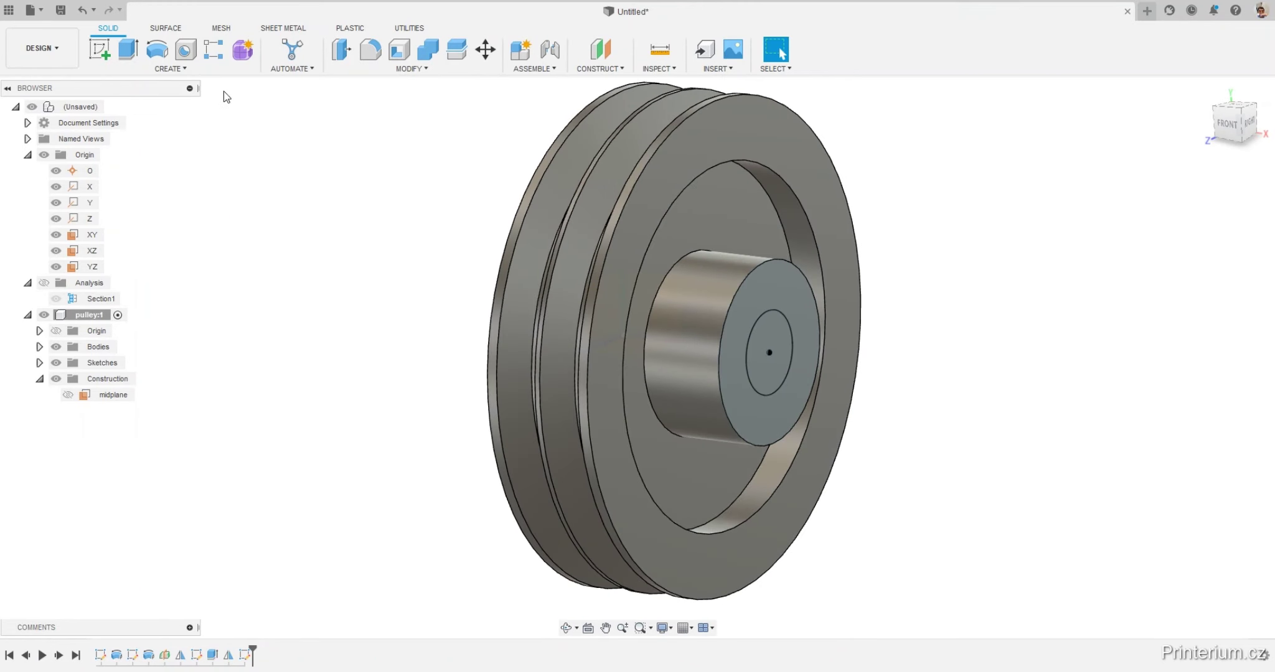
Cut the Ø32 circle with extent All, flipped into the hub, forming the through bore.
click(125, 50)
click(776, 337)
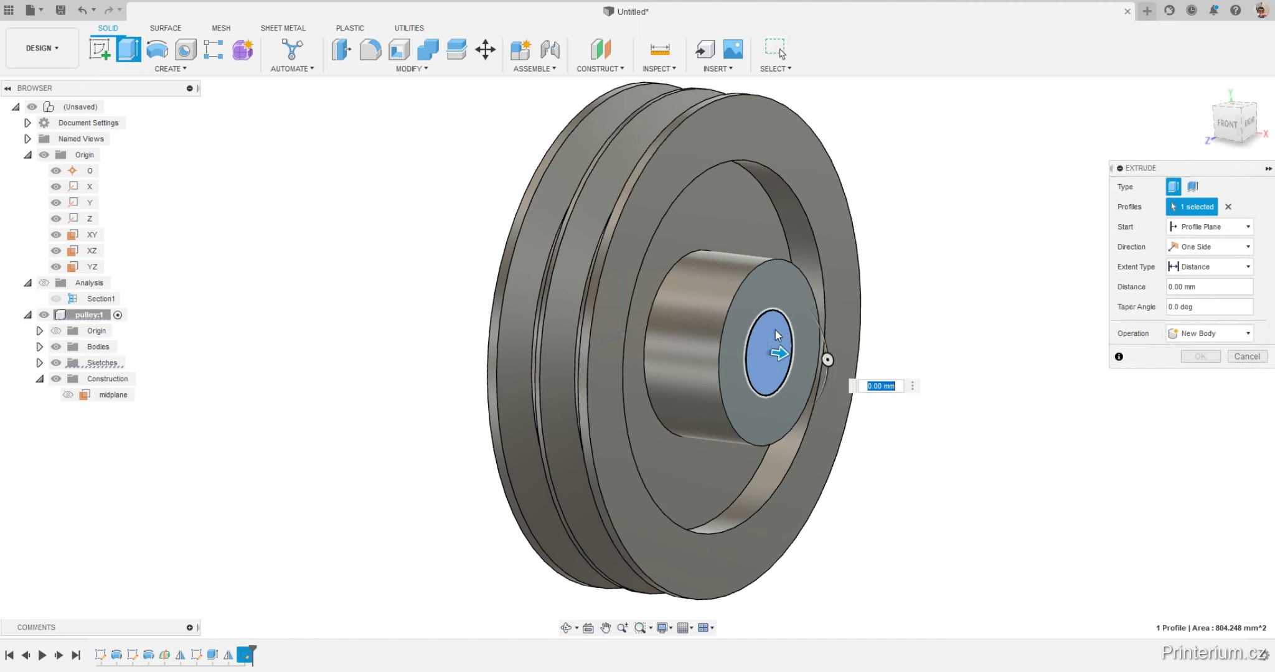
click(1209, 333)
click(1188, 366)
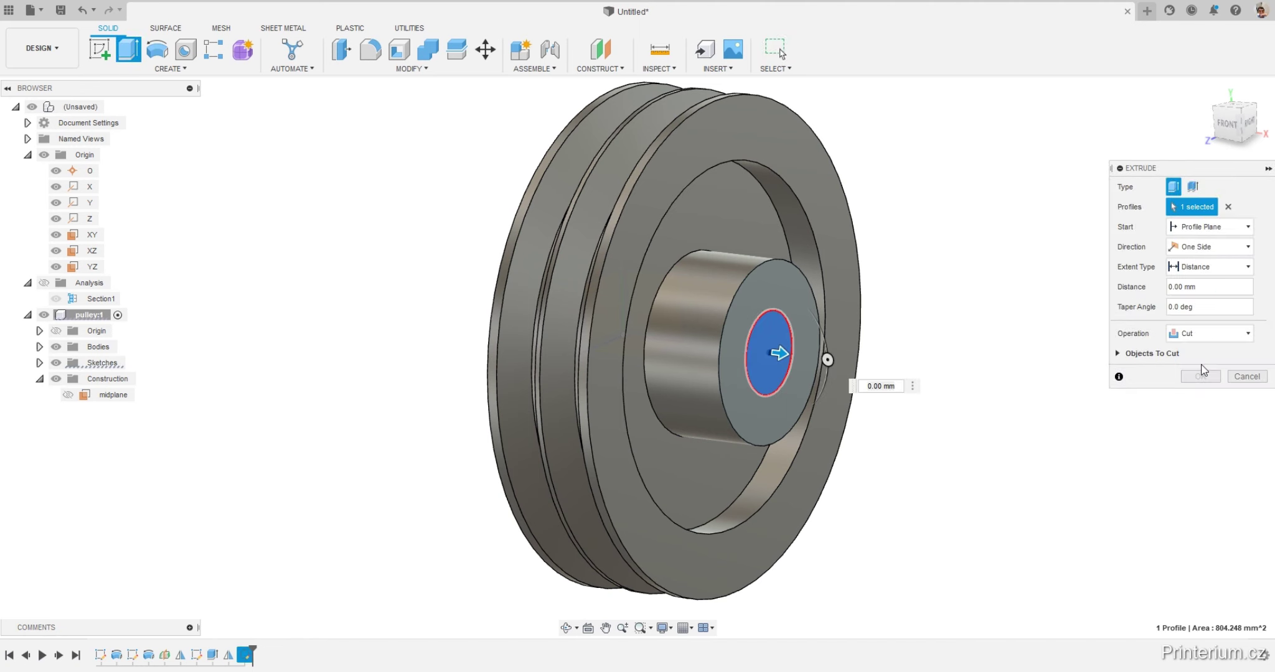
click(1199, 272)
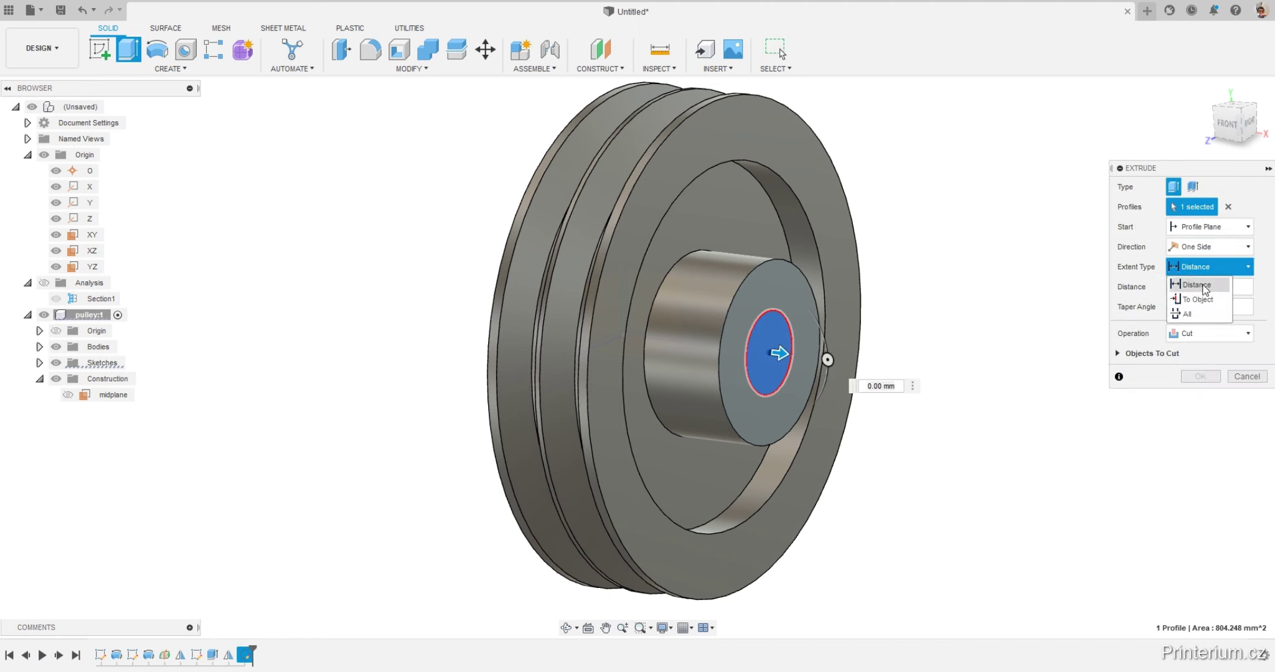
click(1192, 310)
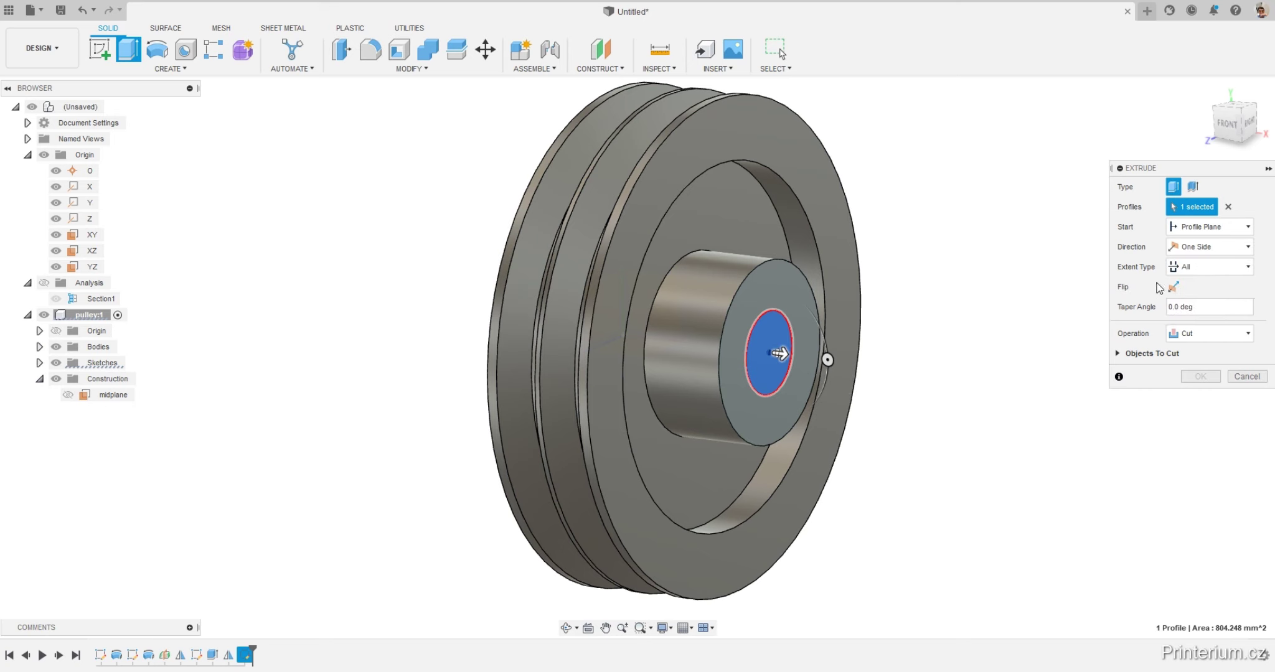
click(1173, 287)
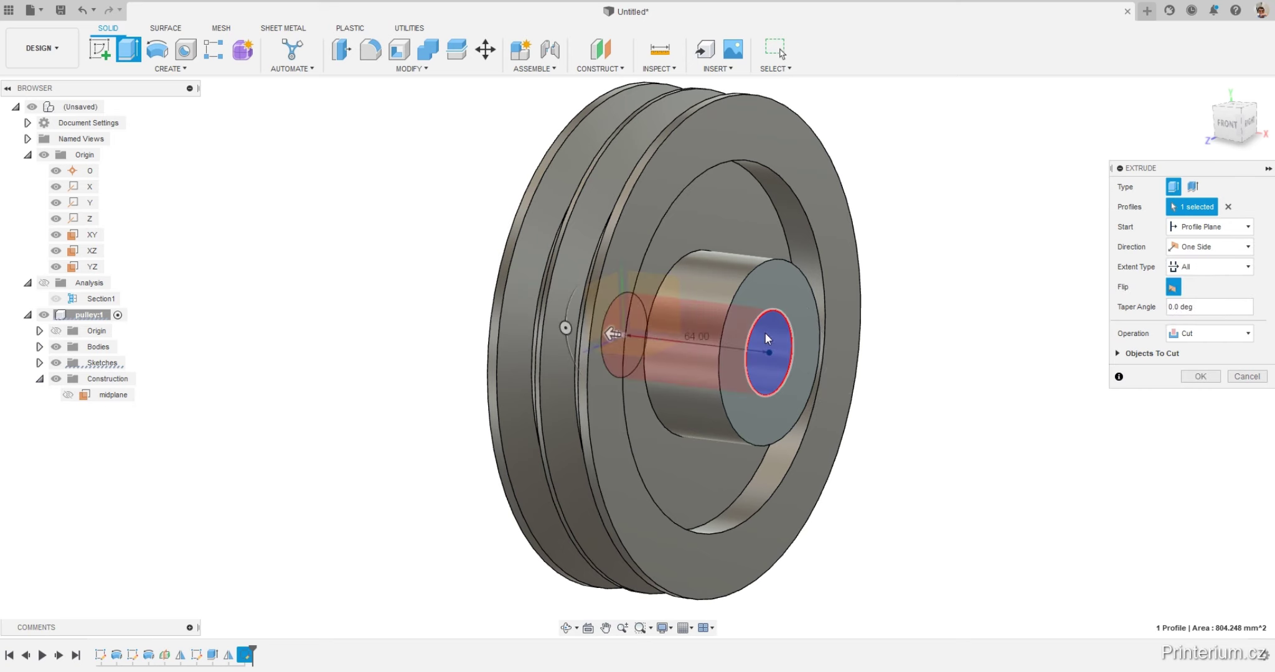
click(1200, 377)
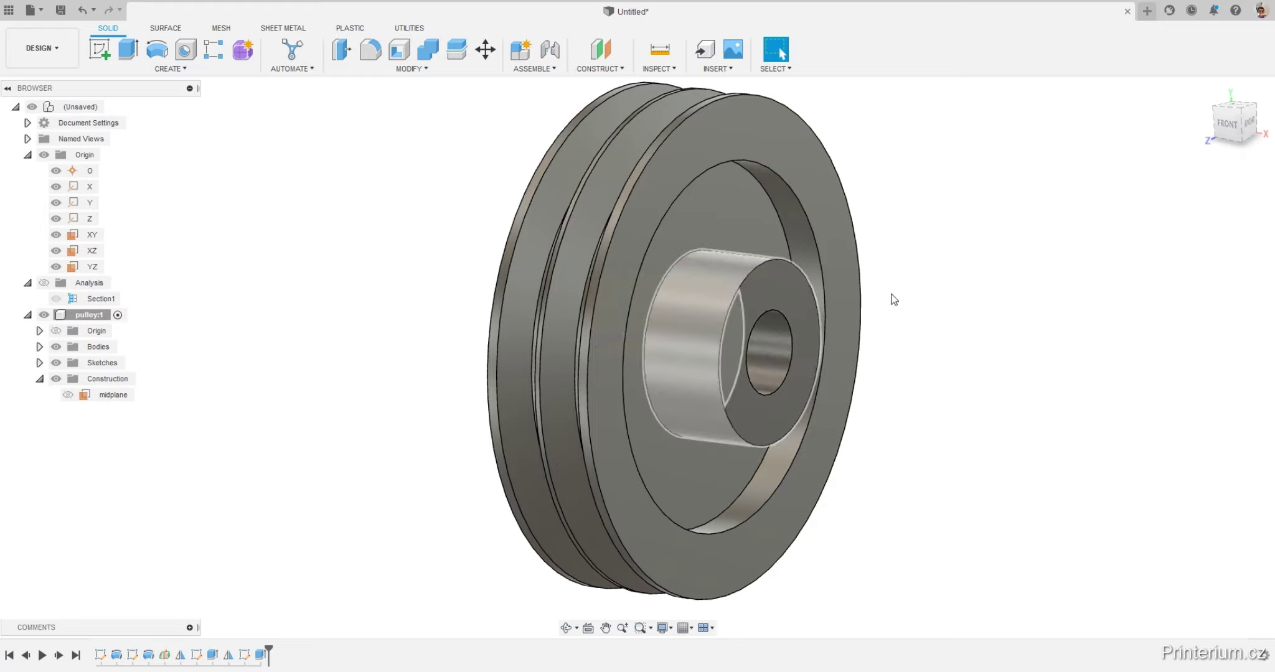
mouse_move(966, 300)
shift+middle_down()
mouse_move(922, 278)
mouse_move(937, 297)
shift+middle_up()
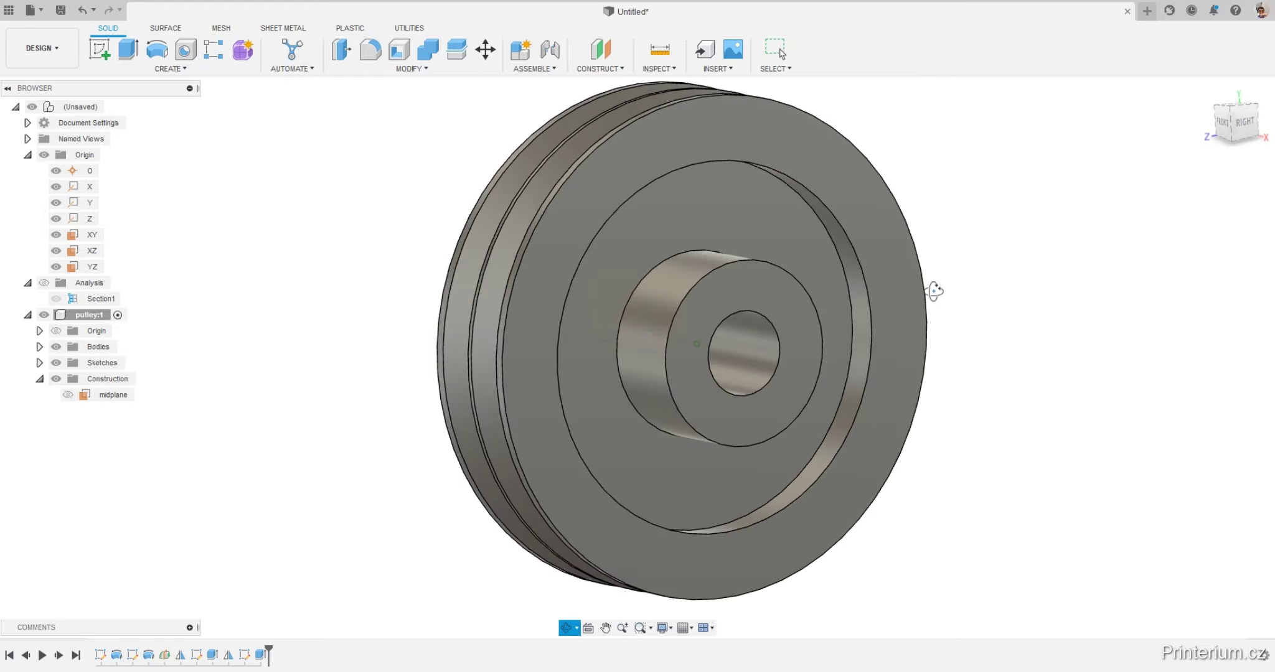
click(1219, 123)
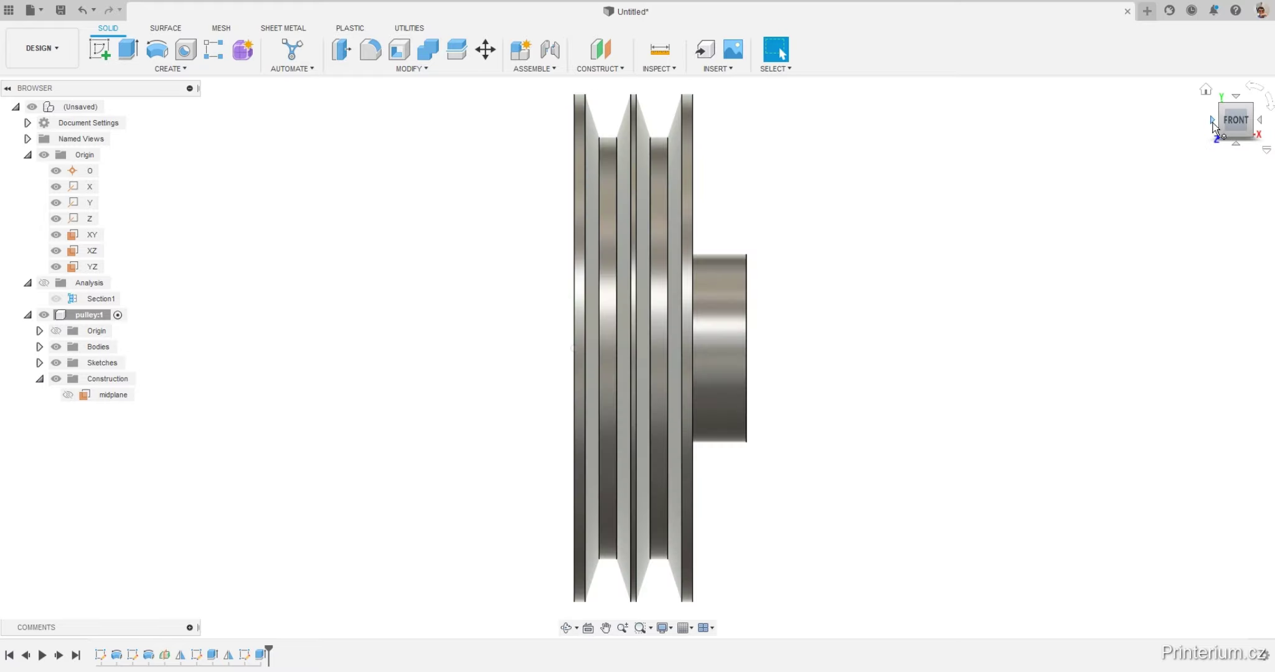
click(1208, 133)
mouse_move(996, 271)
shift+middle_down()
mouse_move(968, 284)
mouse_move(740, 294)
mouse_move(727, 307)
mouse_move(902, 276)
mouse_move(891, 253)
mouse_move(877, 275)
mouse_move(831, 265)
mouse_move(689, 287)
mouse_move(904, 283)
mouse_move(771, 310)
mouse_move(703, 379)
shift+middle_up()
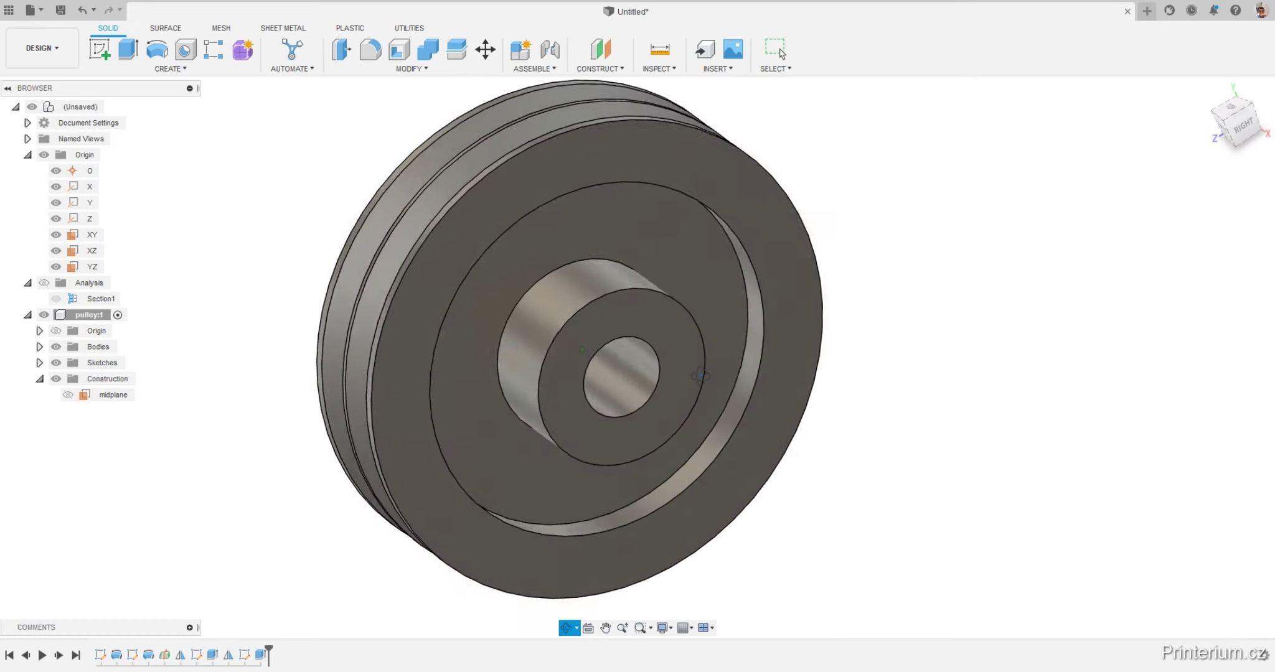
scroll(962, 311, down, 3)
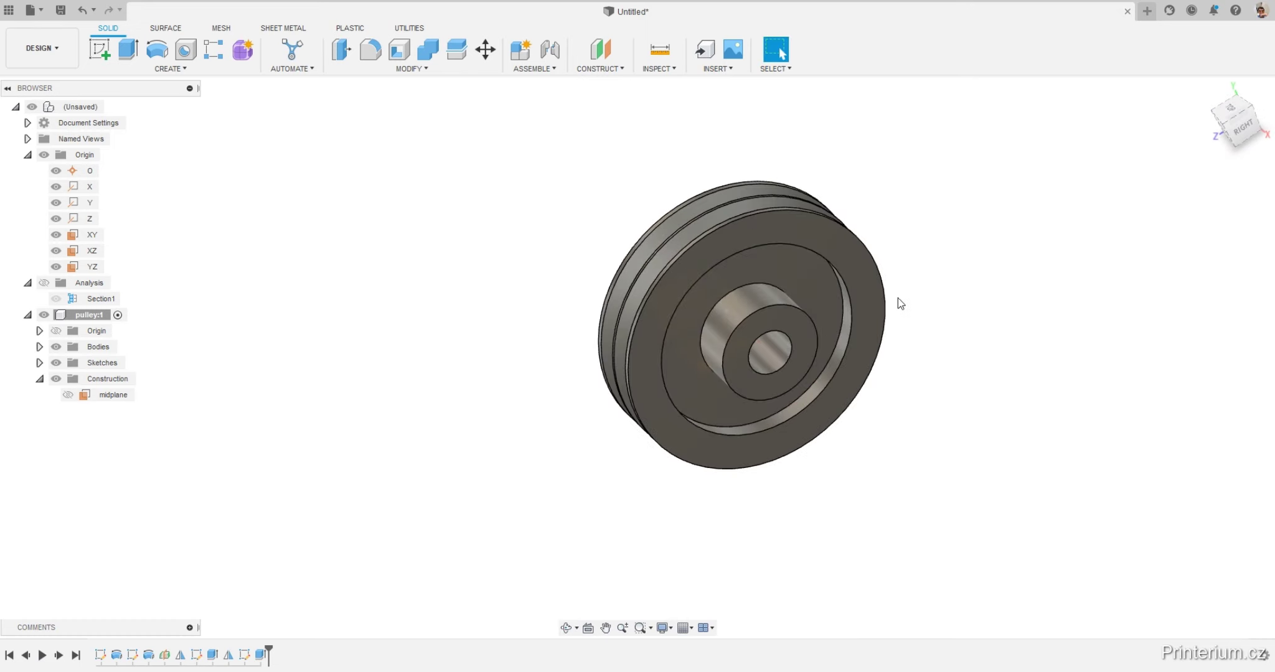
scroll(884, 299, up, 2)
scroll(876, 300, up, 3)
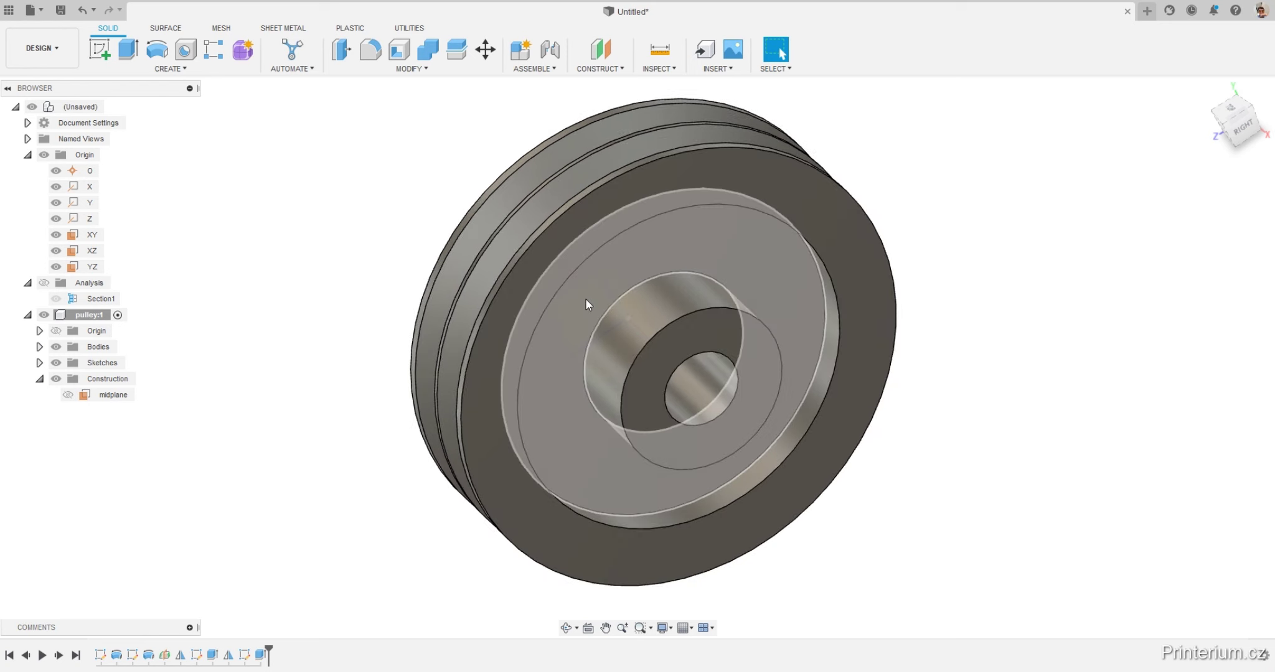
Start a sketch on the hub's other end face and check the reference drawing.
click(697, 336)
right_click(697, 336)
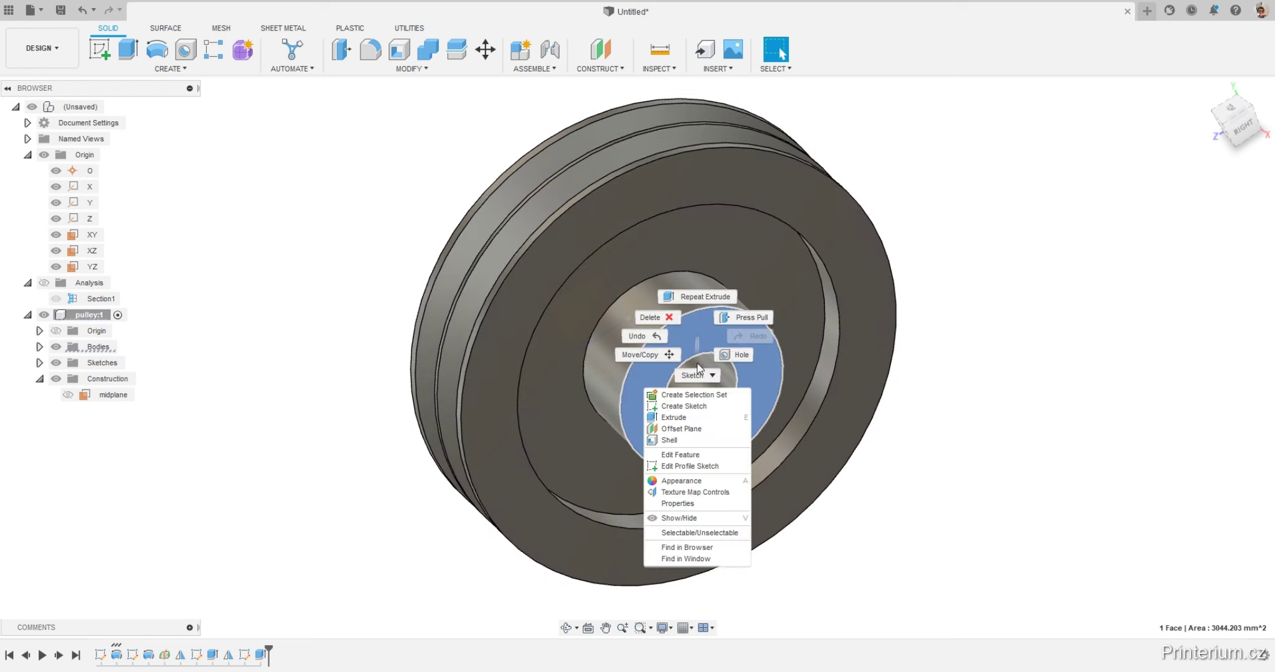
click(695, 407)
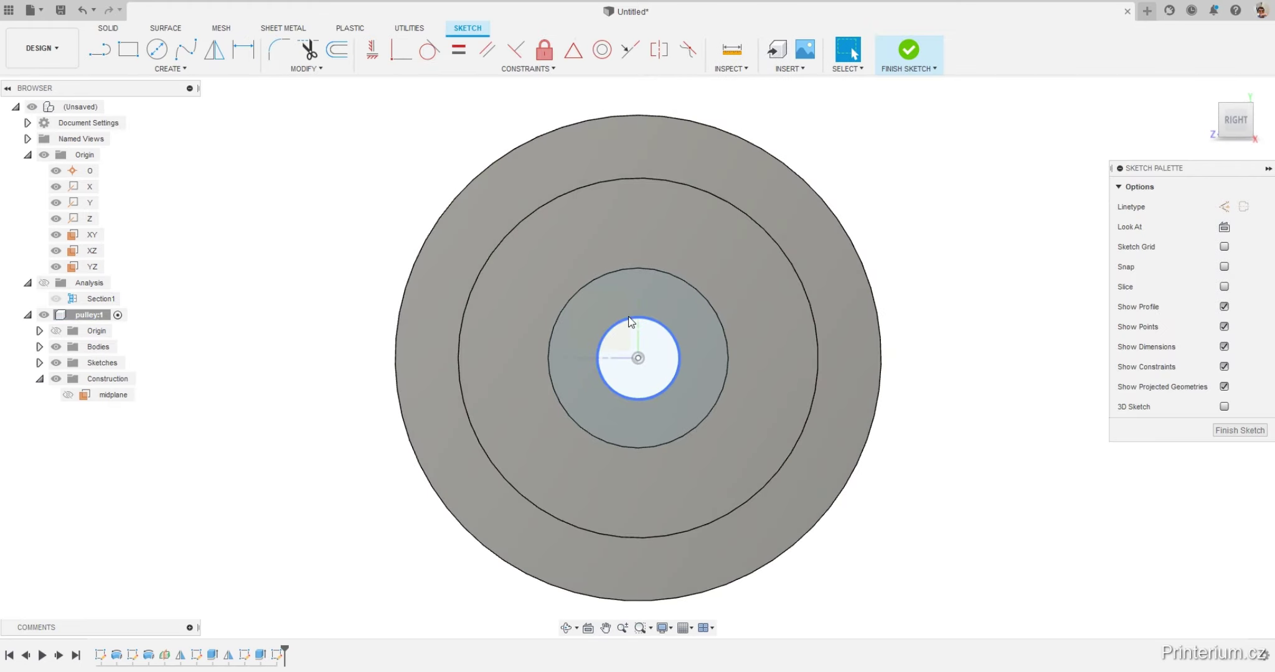
scroll(739, 335, up, 3)
scroll(653, 315, up, 2)
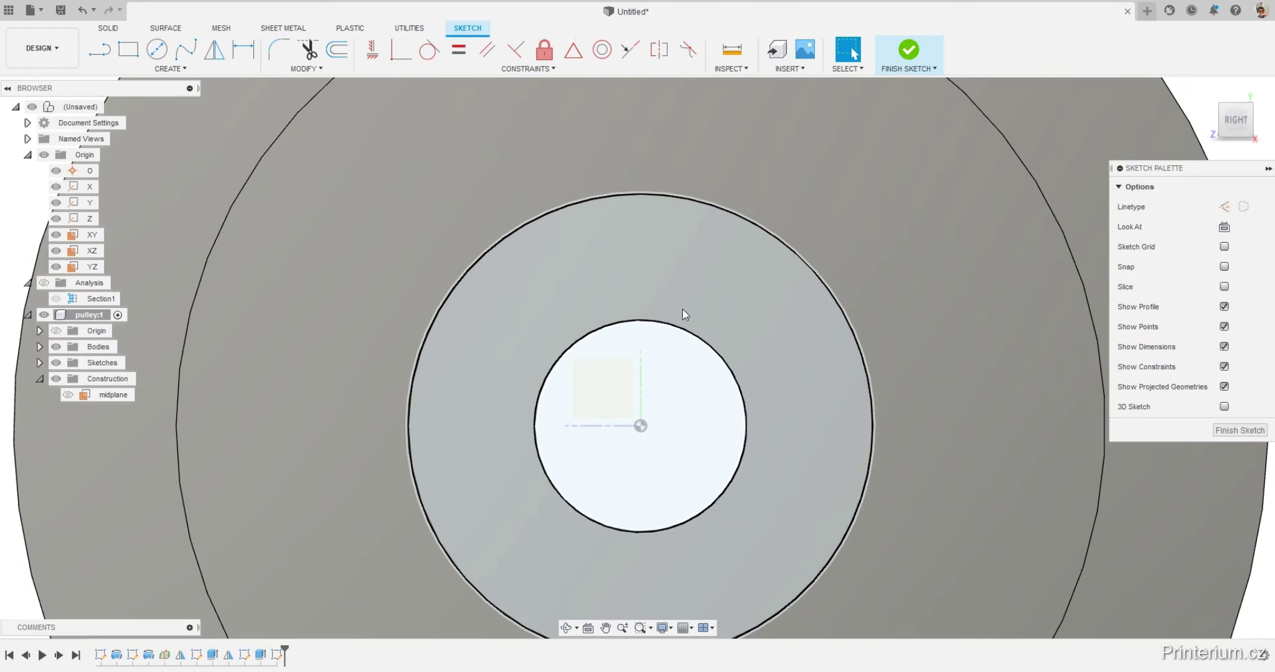
key(alt+Tab)
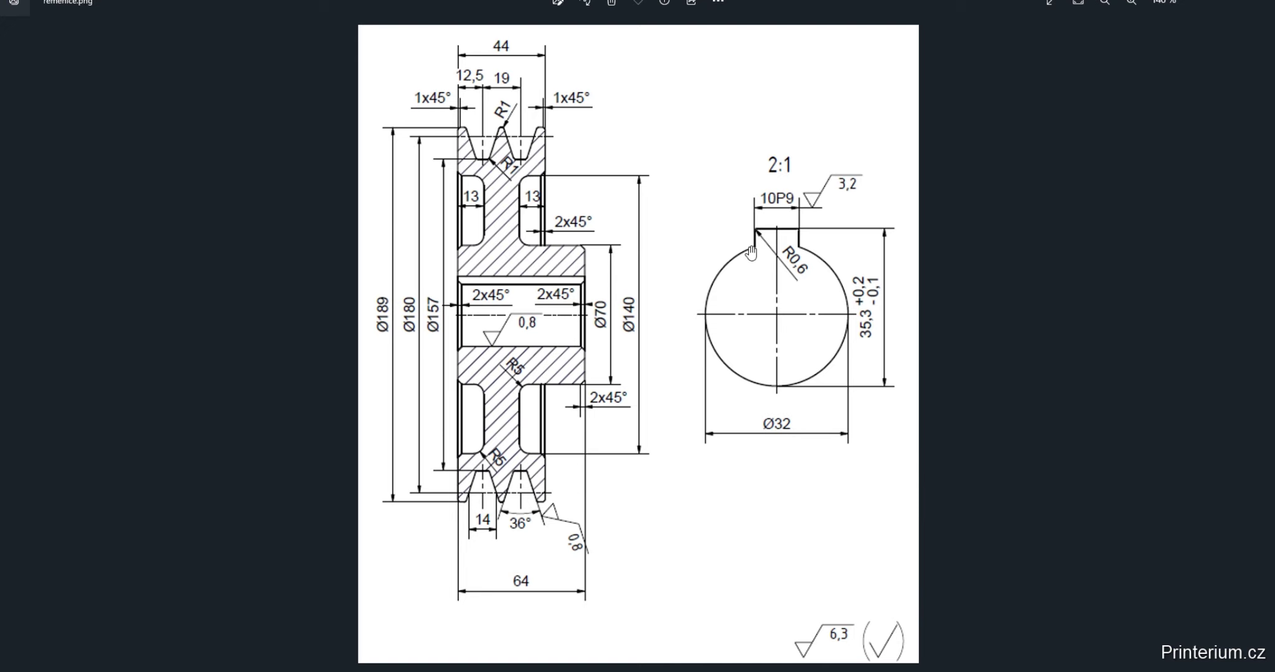
key(alt+Tab)
scroll(671, 261, up, 2)
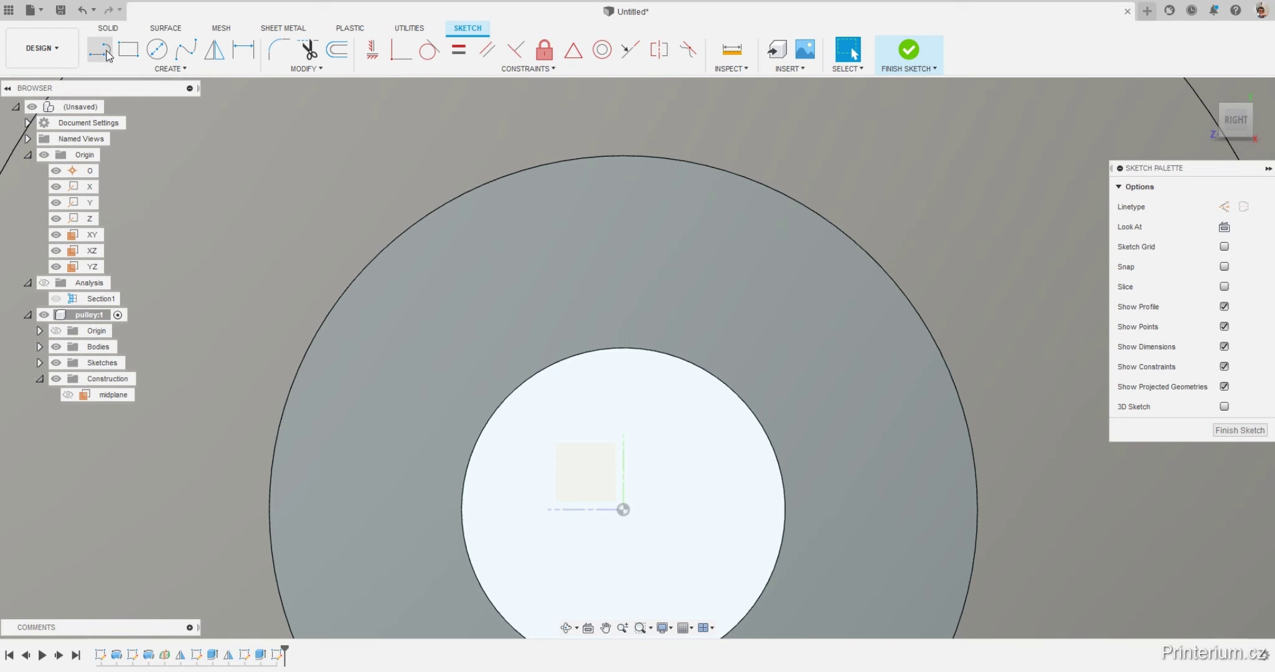
Draw the 32 mm bore circle at the origin and the keyway outline above it.
click(157, 49)
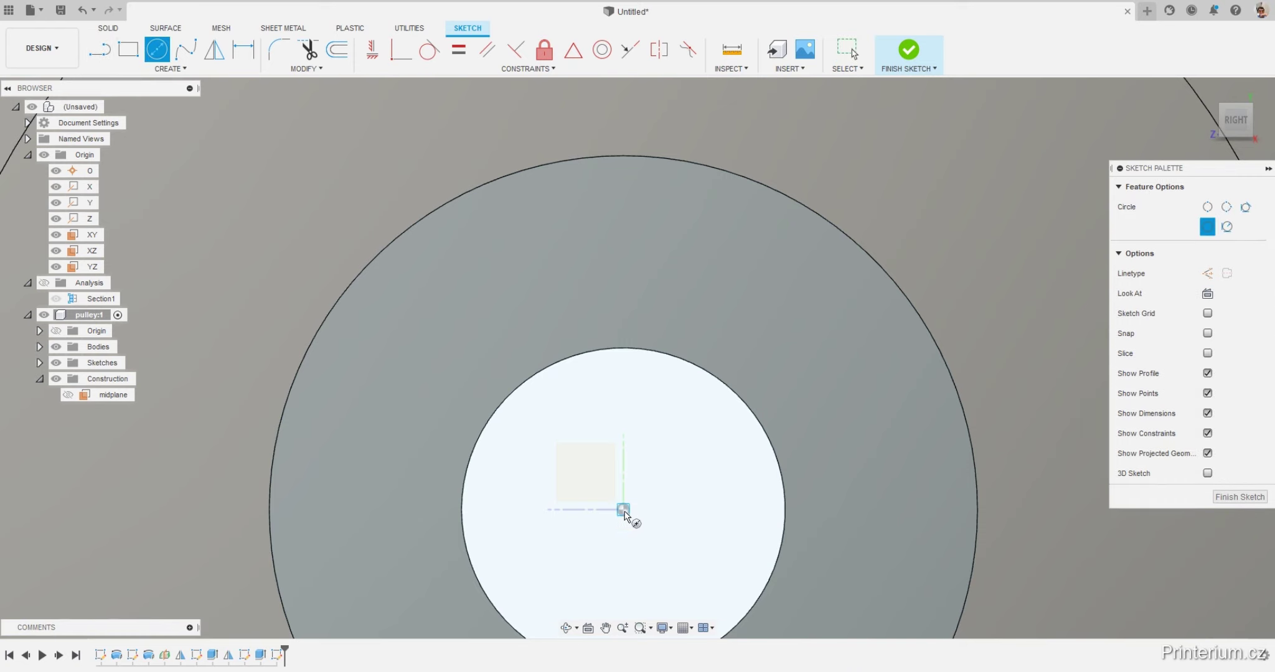
click(624, 510)
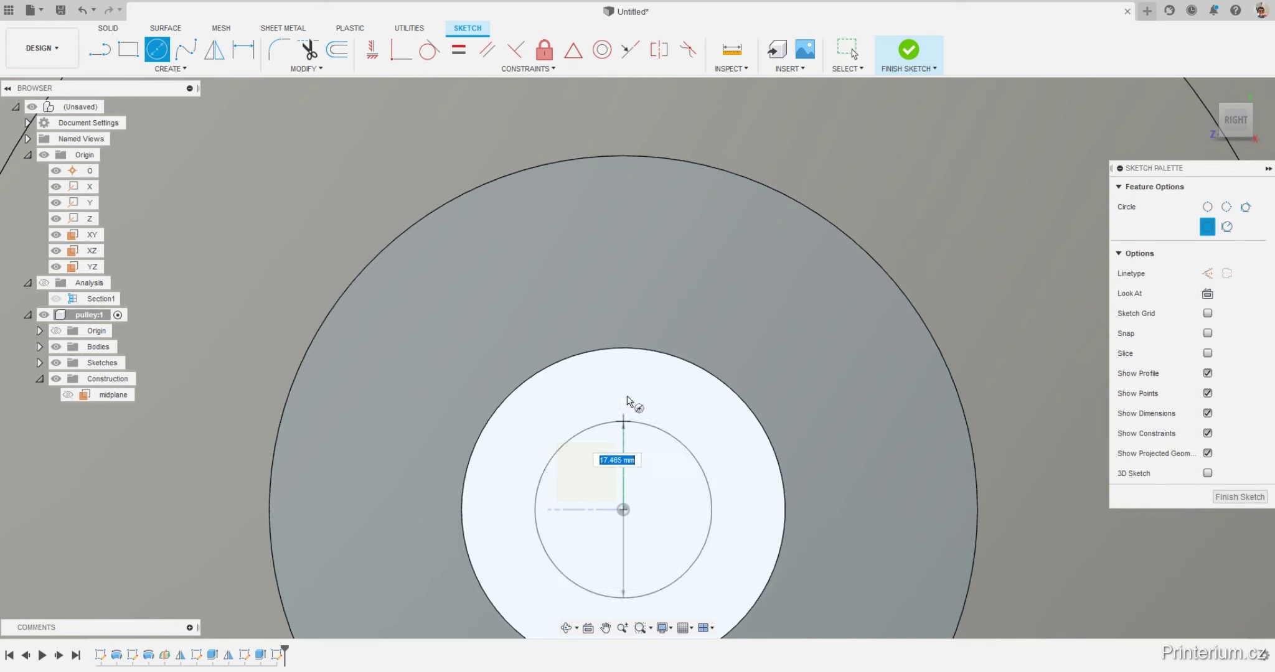
click(621, 352)
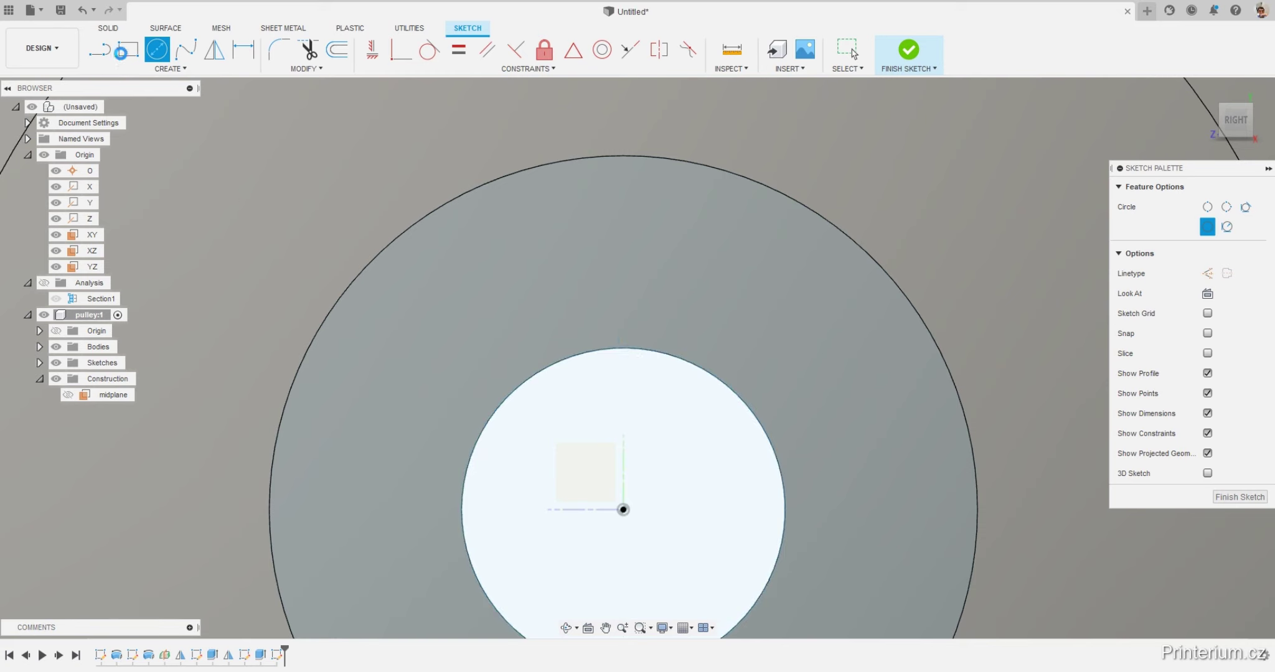
key(Escape)
key(l)
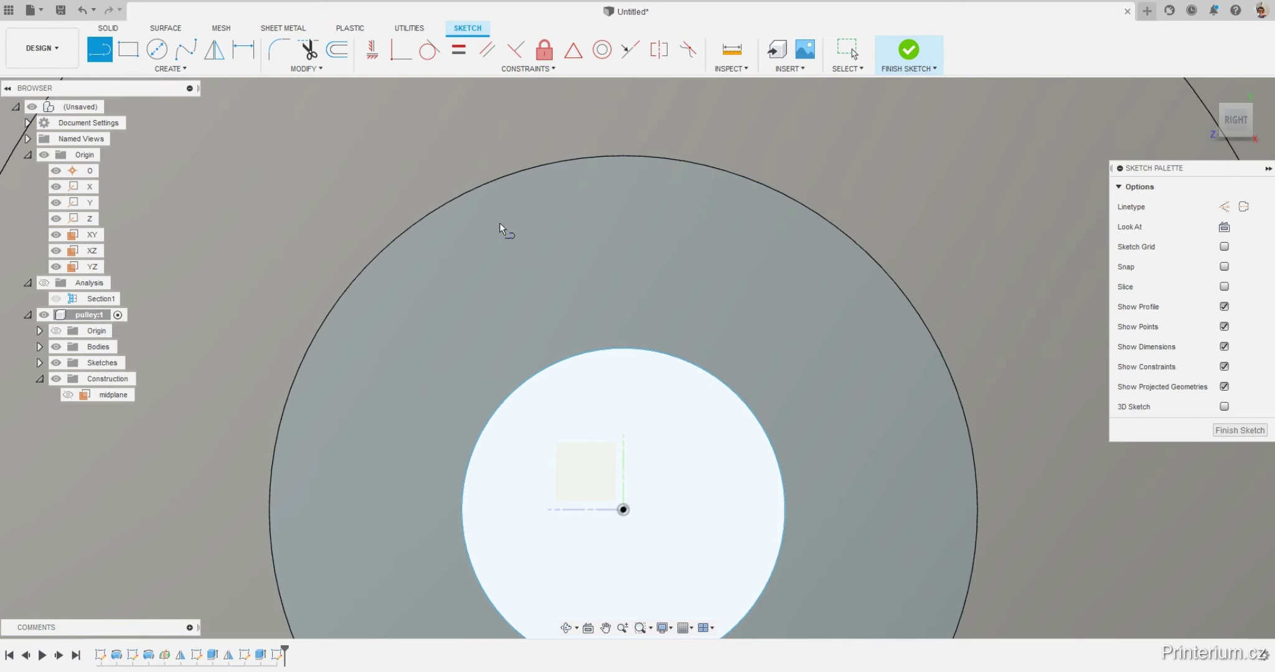
click(589, 321)
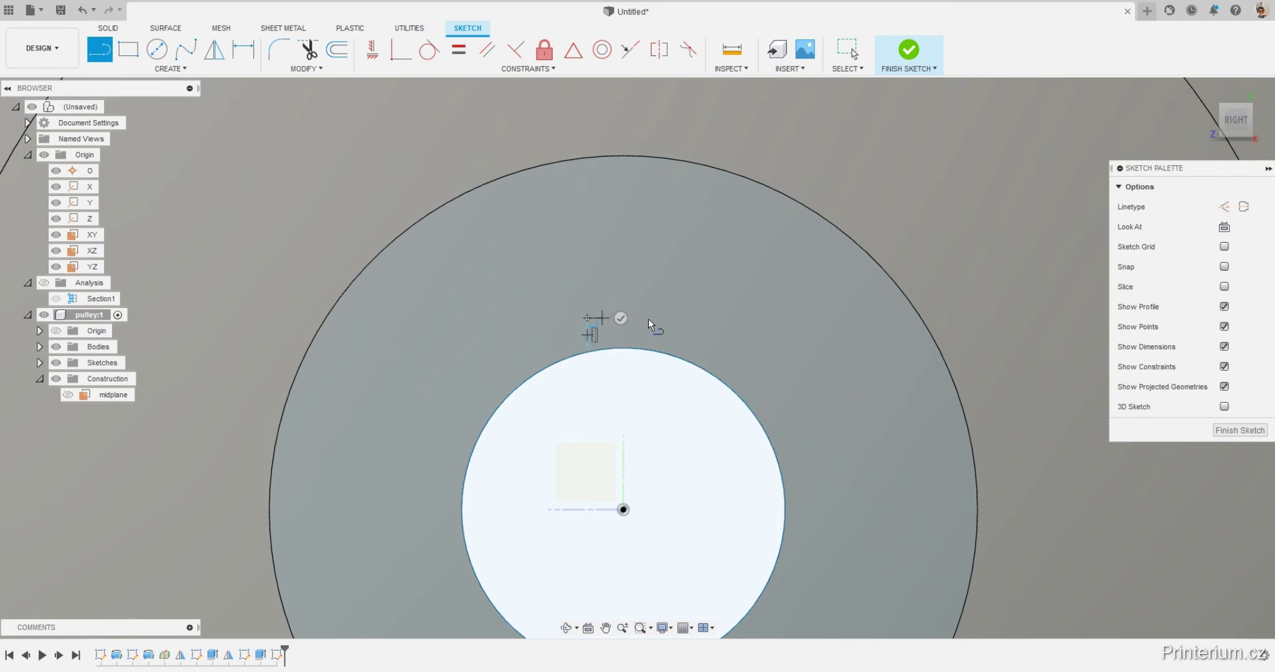
click(693, 353)
key(Escape)
Dimension the keyway's top edge to a 10 mm width.
scroll(624, 346, down, 2)
scroll(606, 351, up, 3)
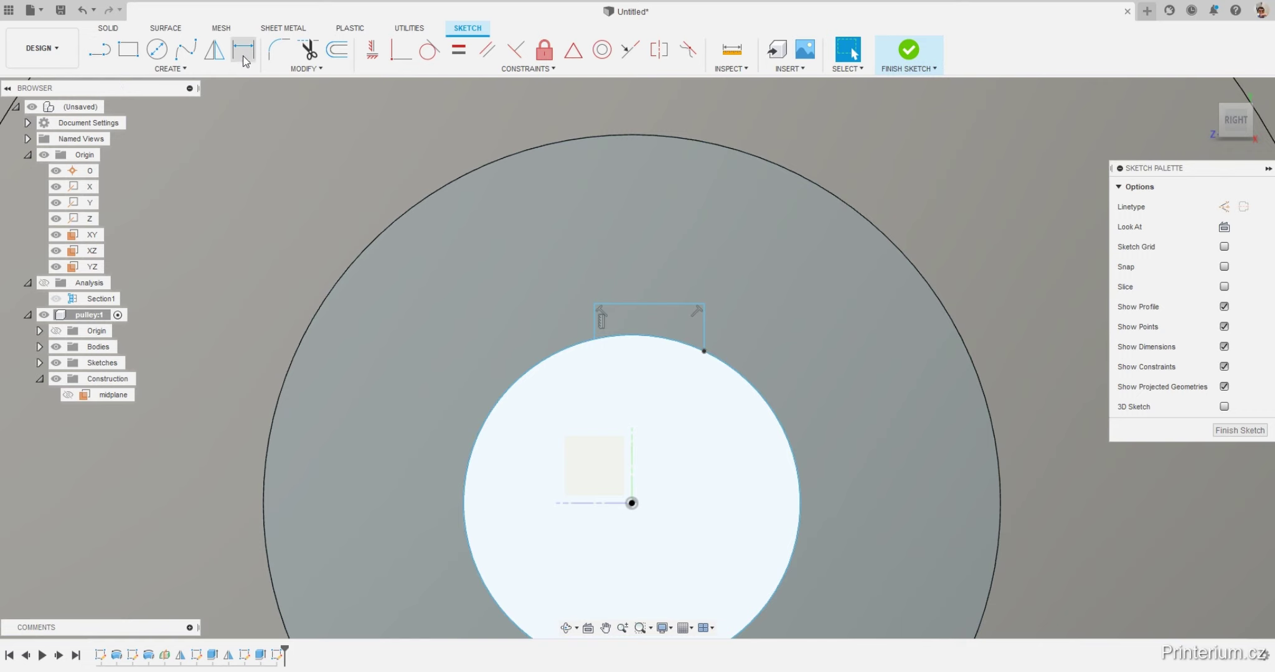
click(242, 60)
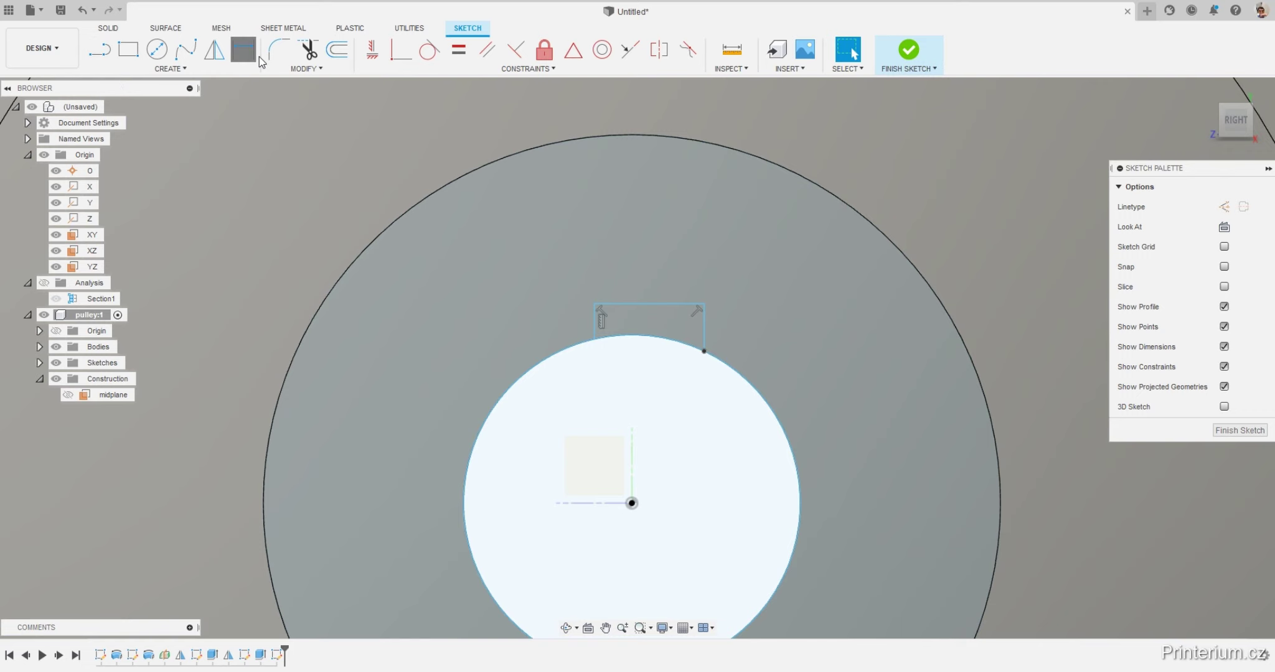
click(661, 304)
click(663, 248)
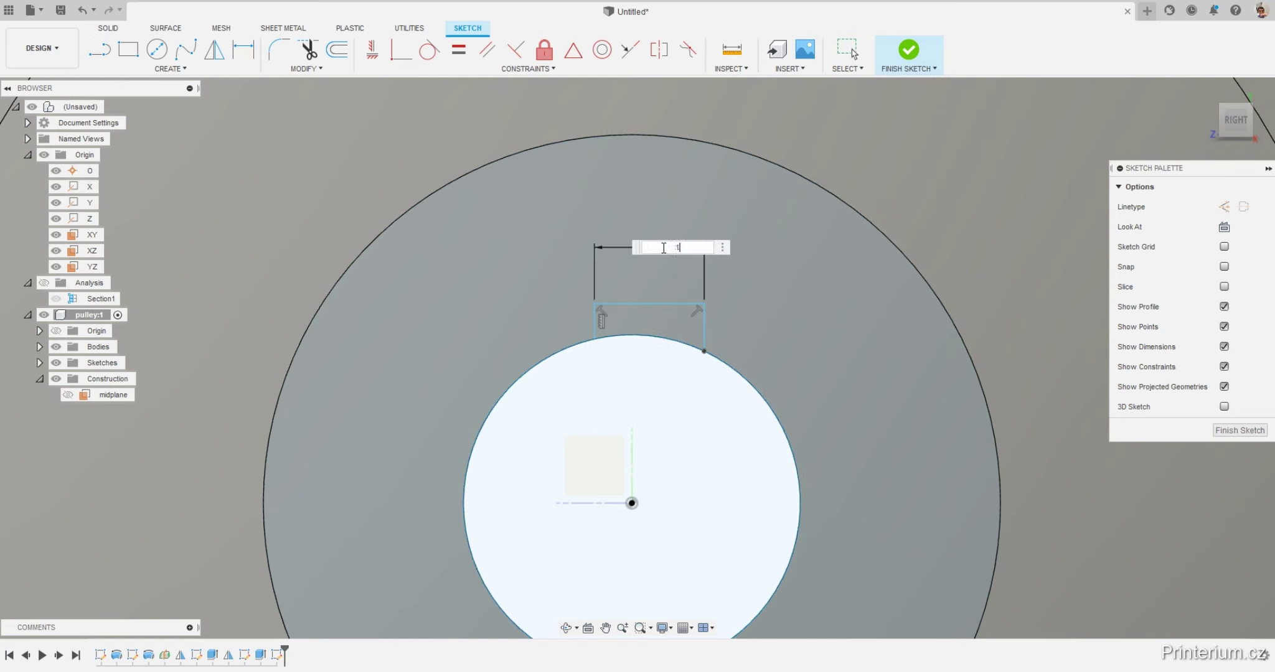
text(10)
key(Return)
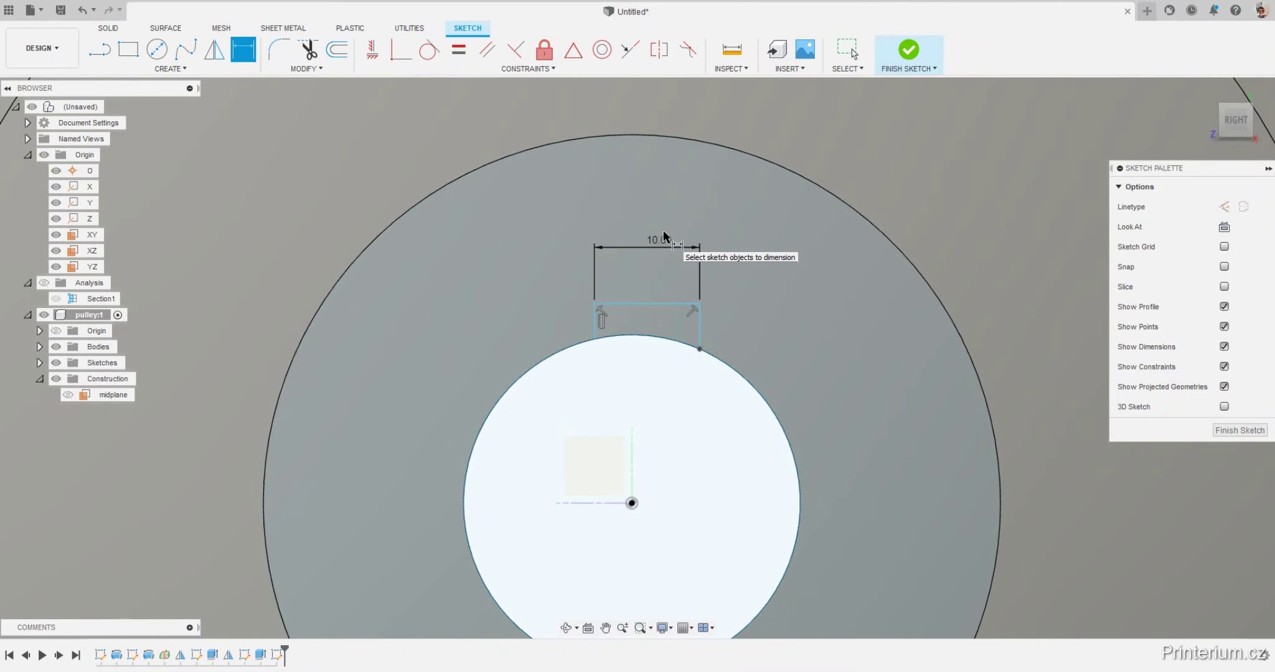
Draw a vertical centreline from the origin upward and make it construction geometry.
key(Escape)
click(100, 50)
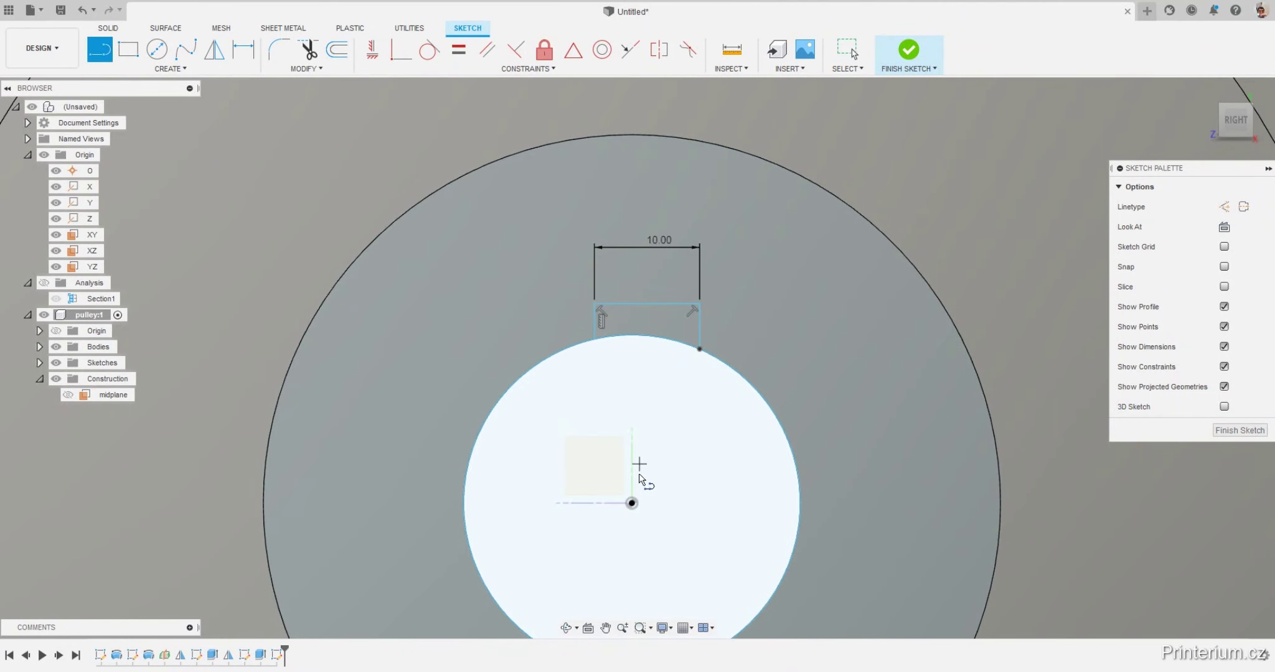
click(632, 503)
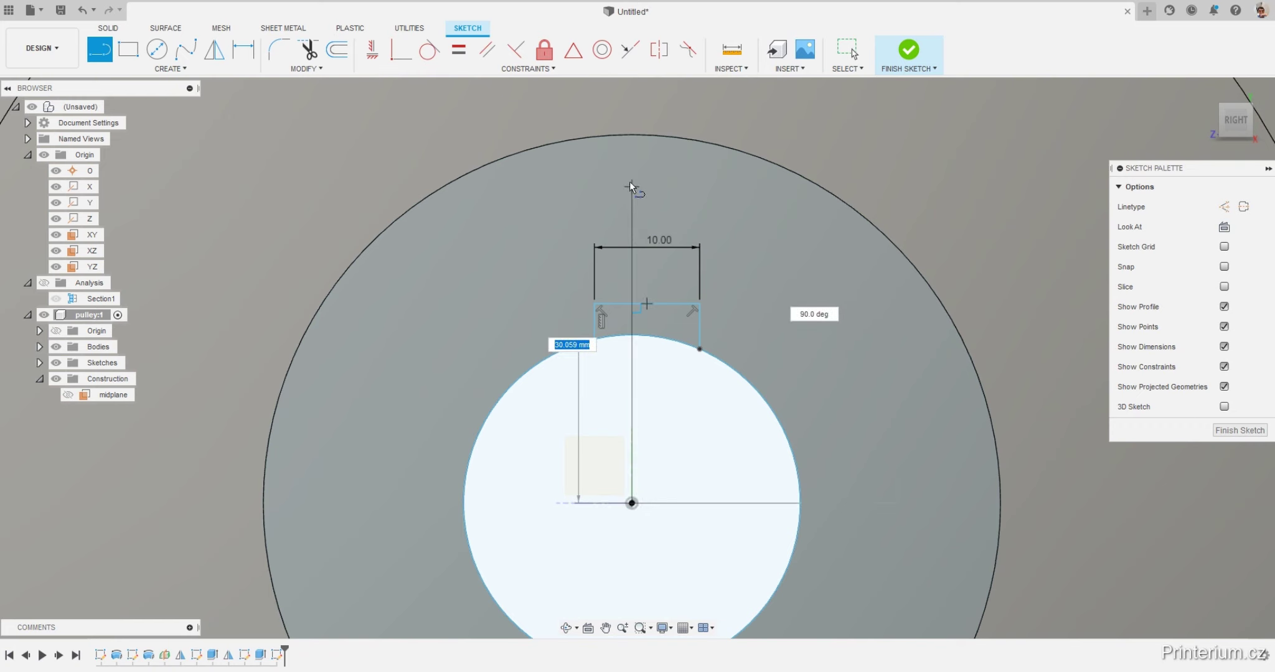
click(630, 134)
key(Escape)
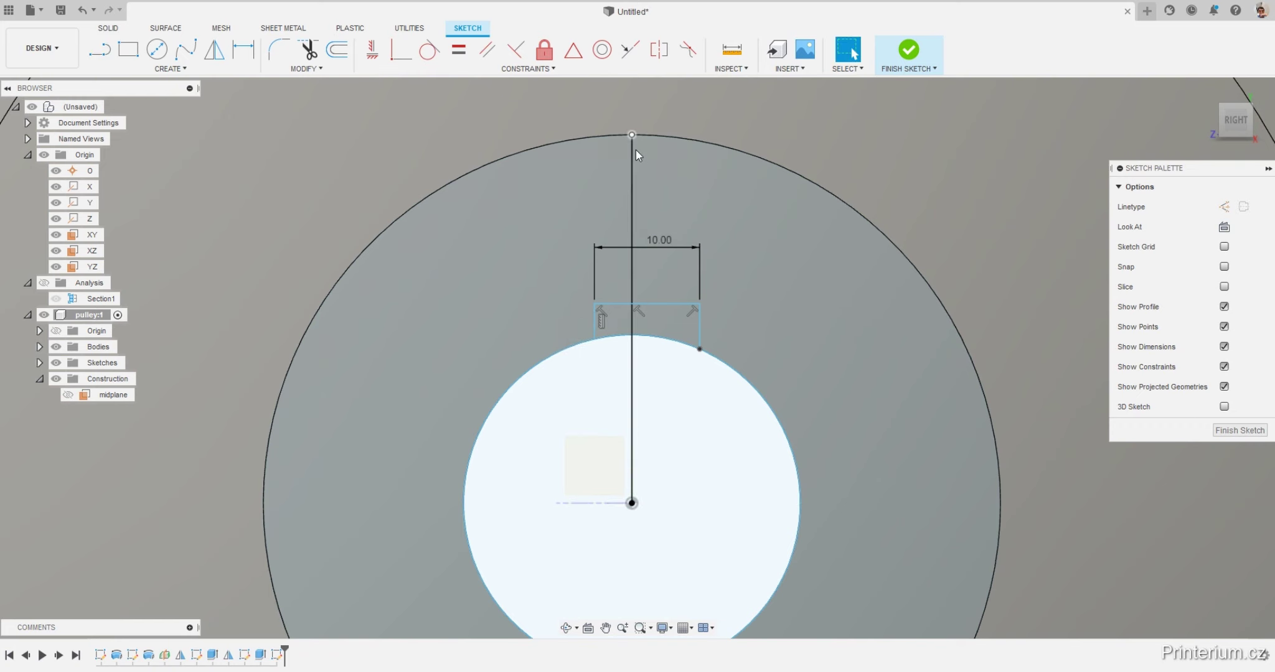
click(633, 154)
right_click(634, 154)
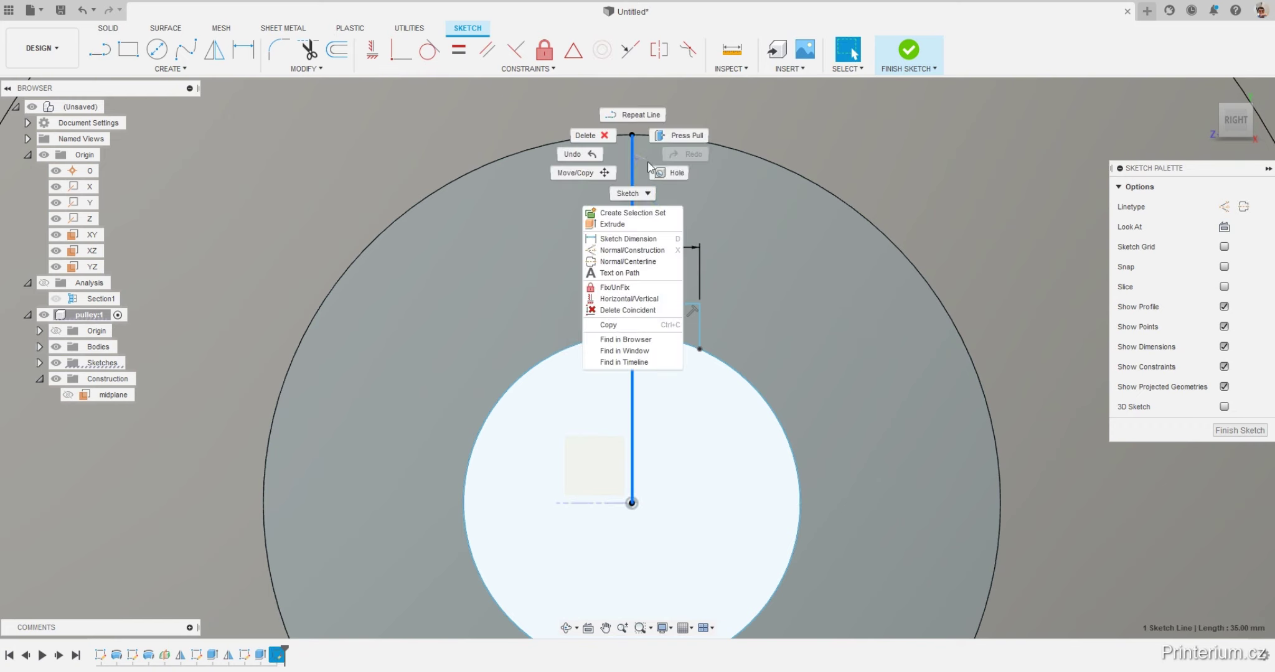
click(647, 251)
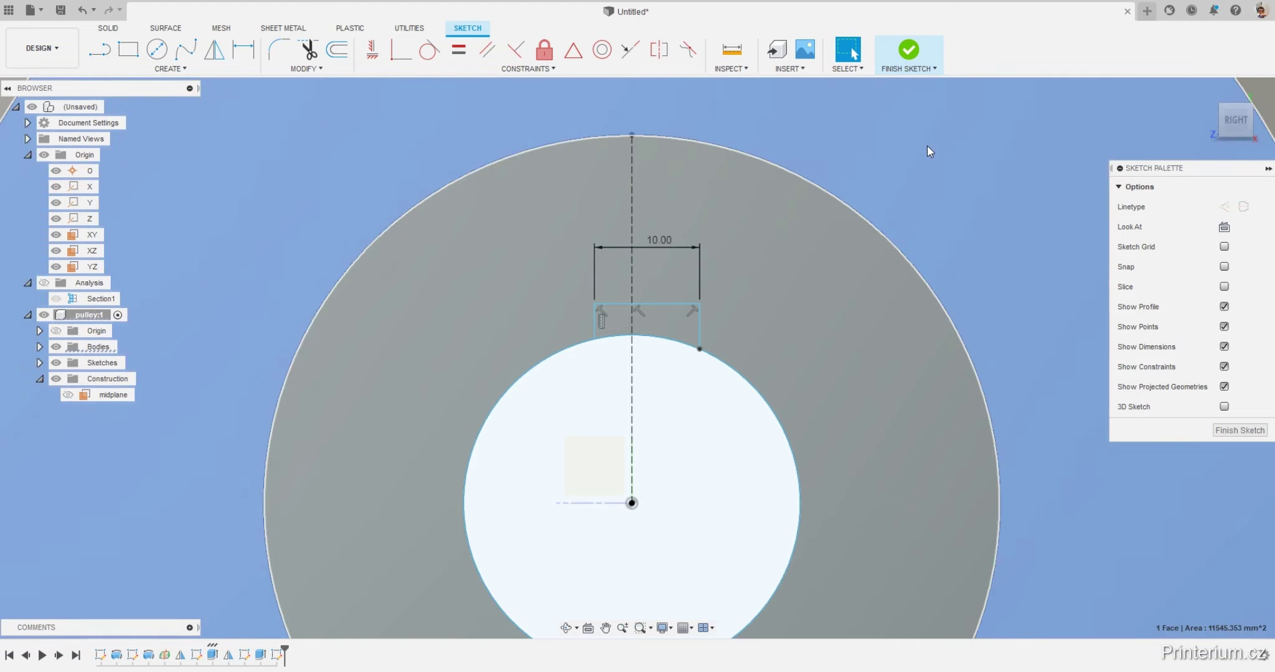
Make the two keyway side lines symmetric about the construction centreline.
click(892, 158)
scroll(915, 165, down, 5)
click(443, 234)
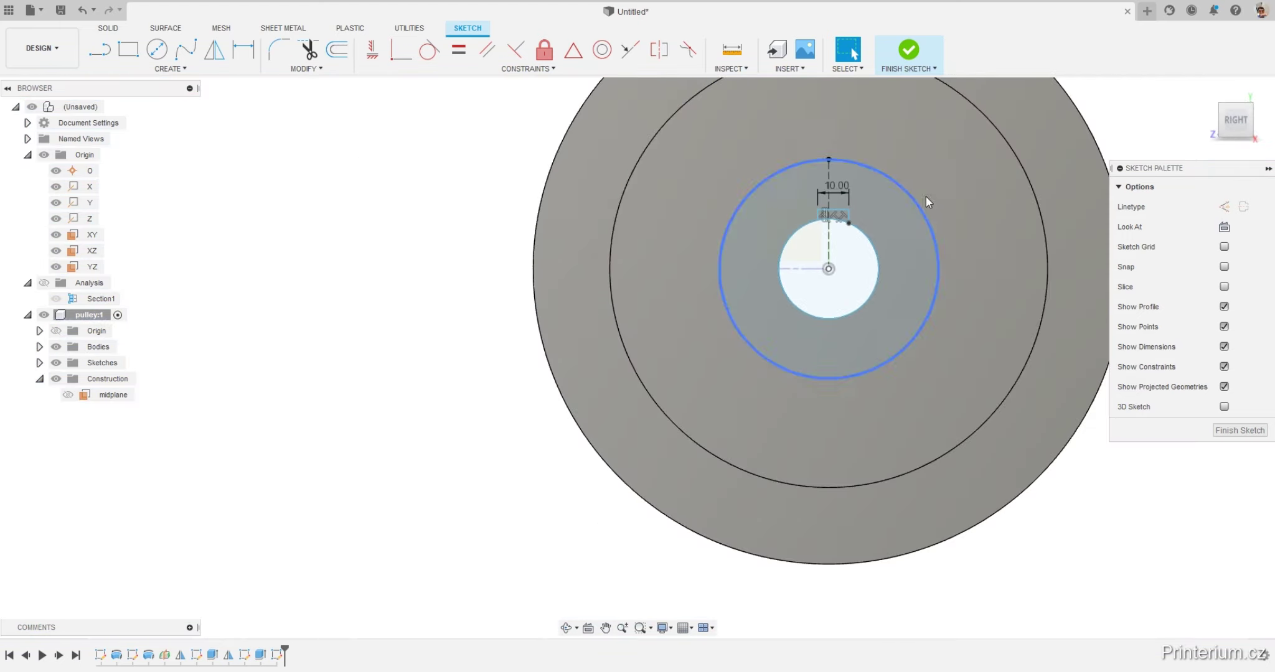
scroll(877, 193, up, 4)
click(652, 57)
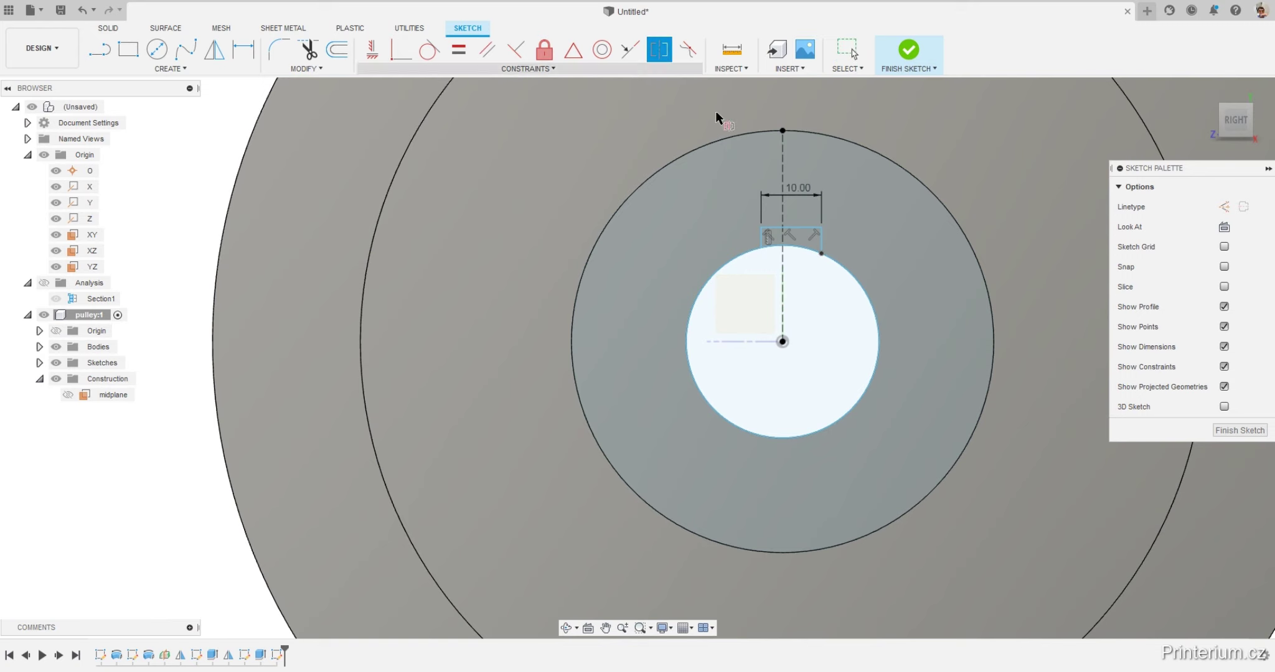
scroll(809, 201, up, 4)
click(829, 298)
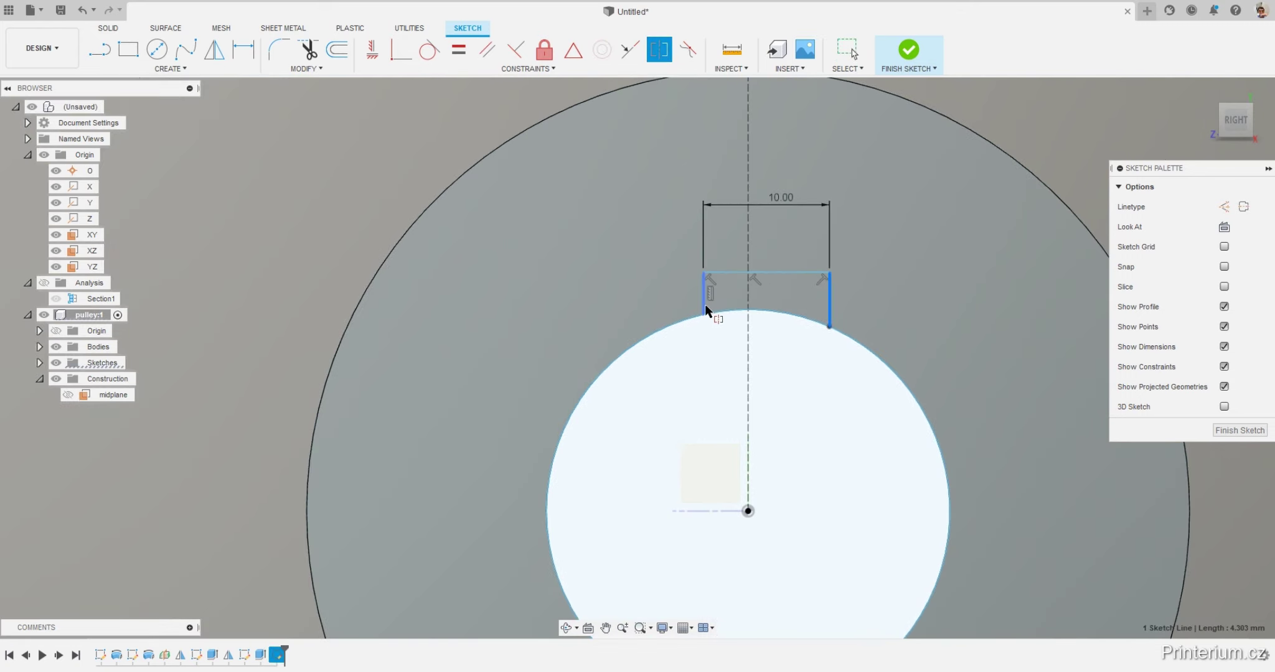
click(704, 304)
click(747, 305)
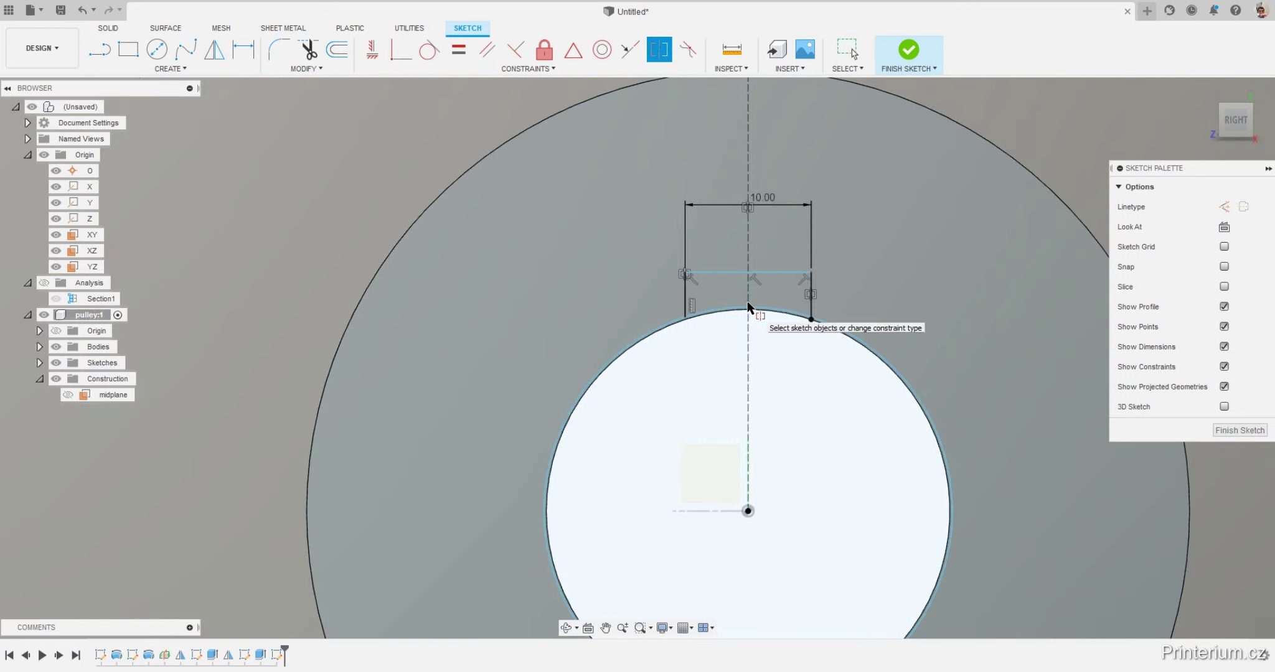
key(Escape)
scroll(646, 261, down, 2)
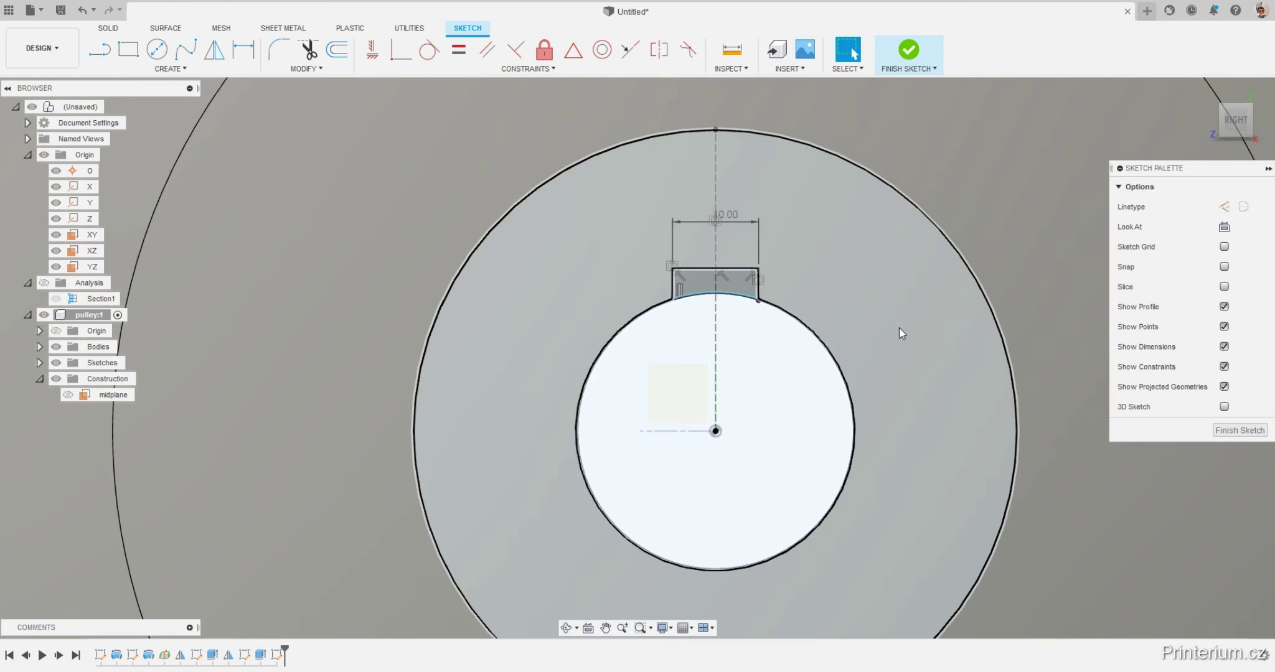
scroll(702, 272, up, 3)
Delete the stray arc lying over the bore edge inside the keyway.
click(702, 271)
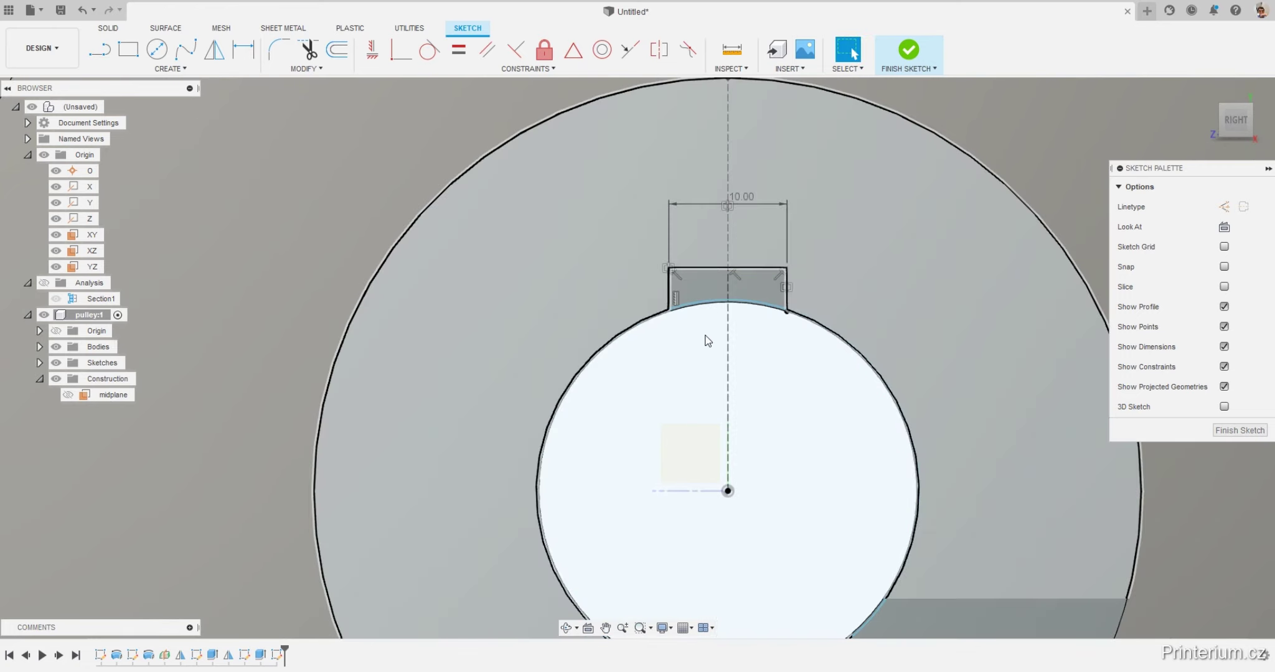
scroll(717, 311, up, 4)
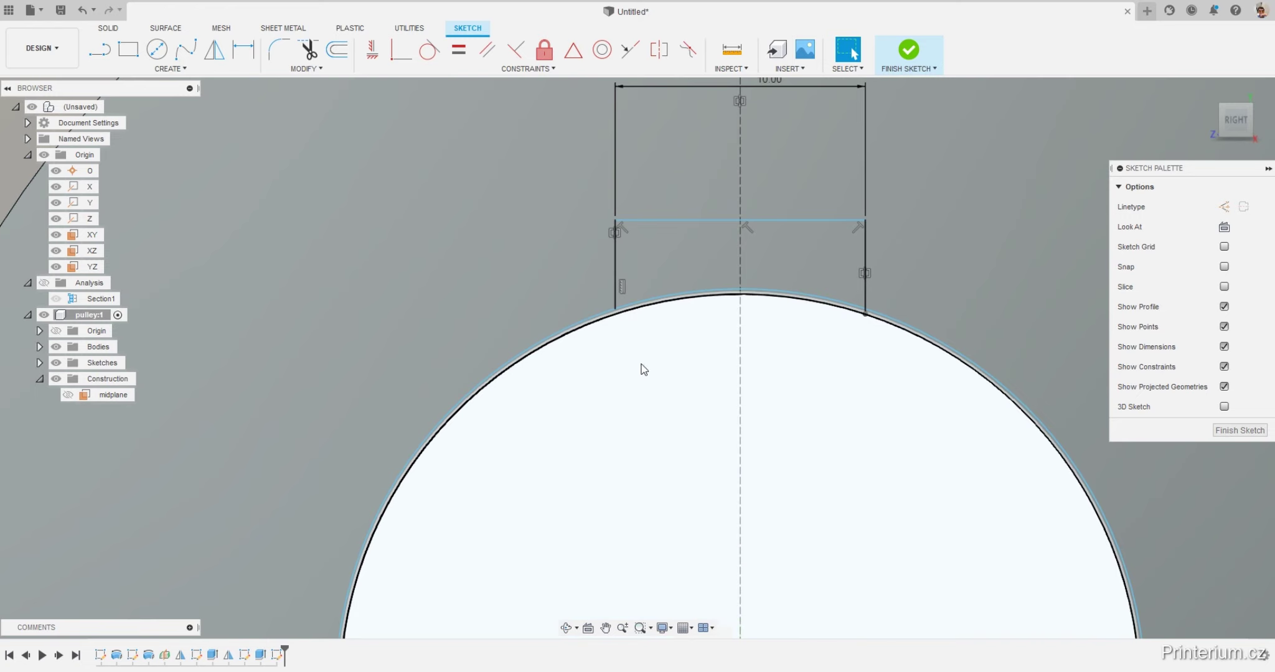
scroll(642, 294, up, 3)
scroll(641, 290, up, 2)
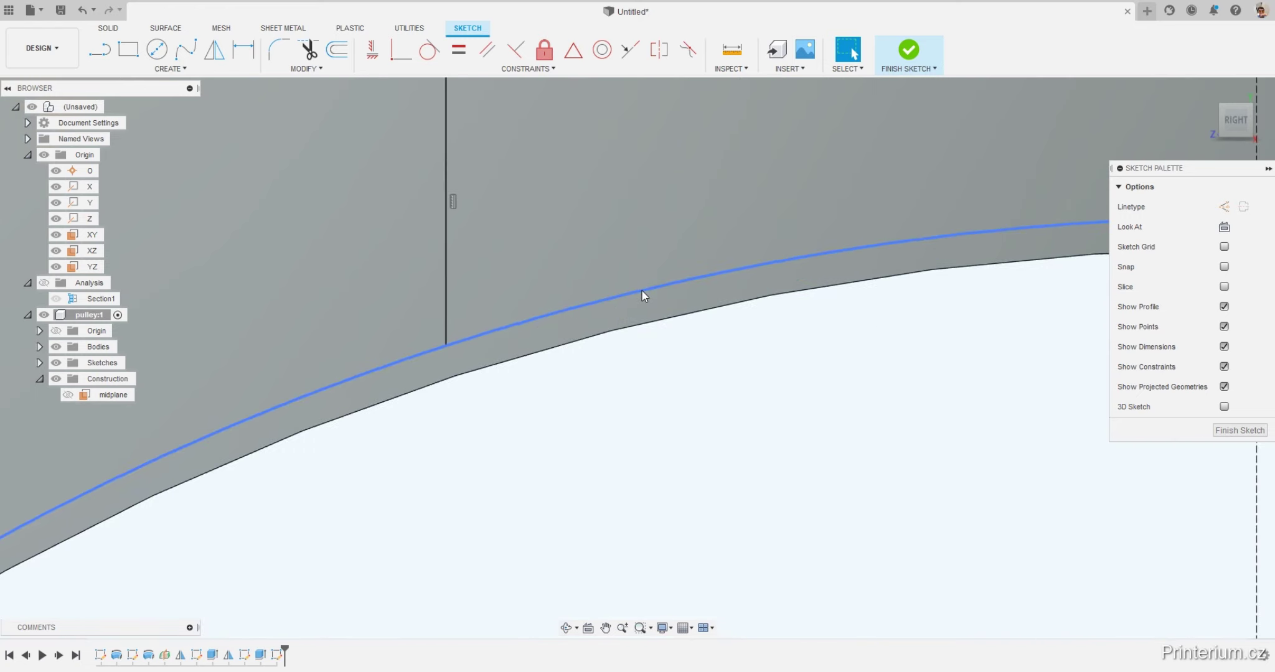
scroll(616, 368, down, 1)
scroll(621, 373, down, 2)
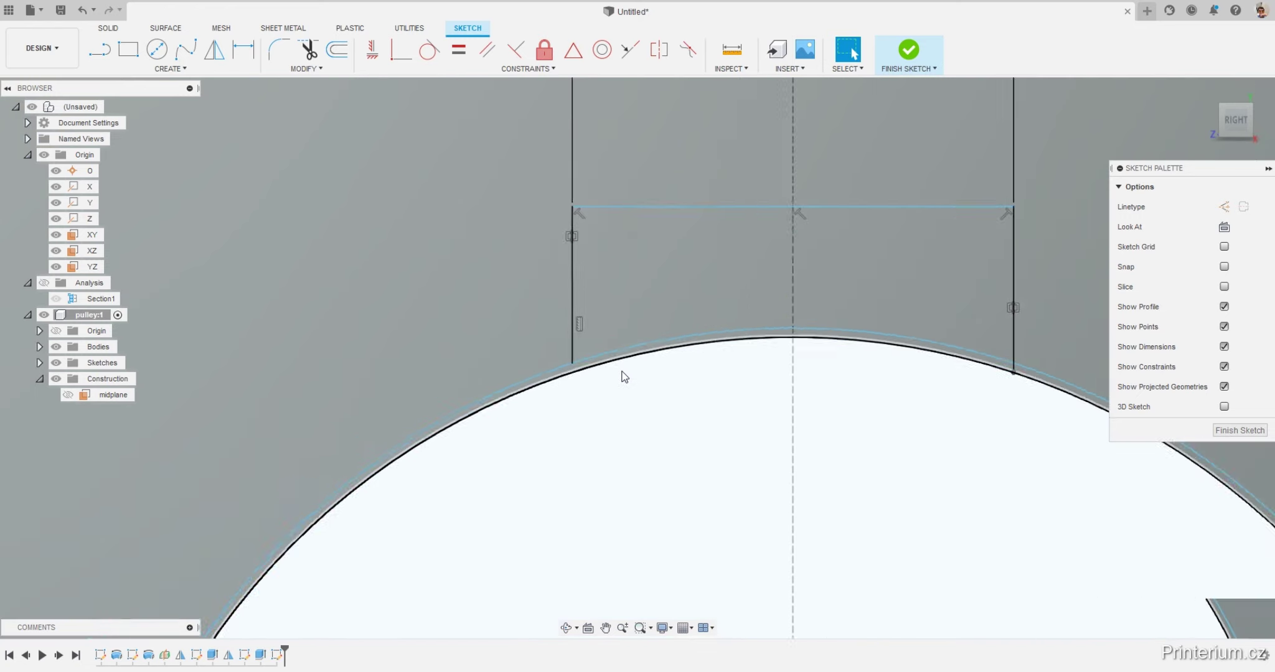
scroll(625, 377, down, 3)
scroll(700, 396, up, 1)
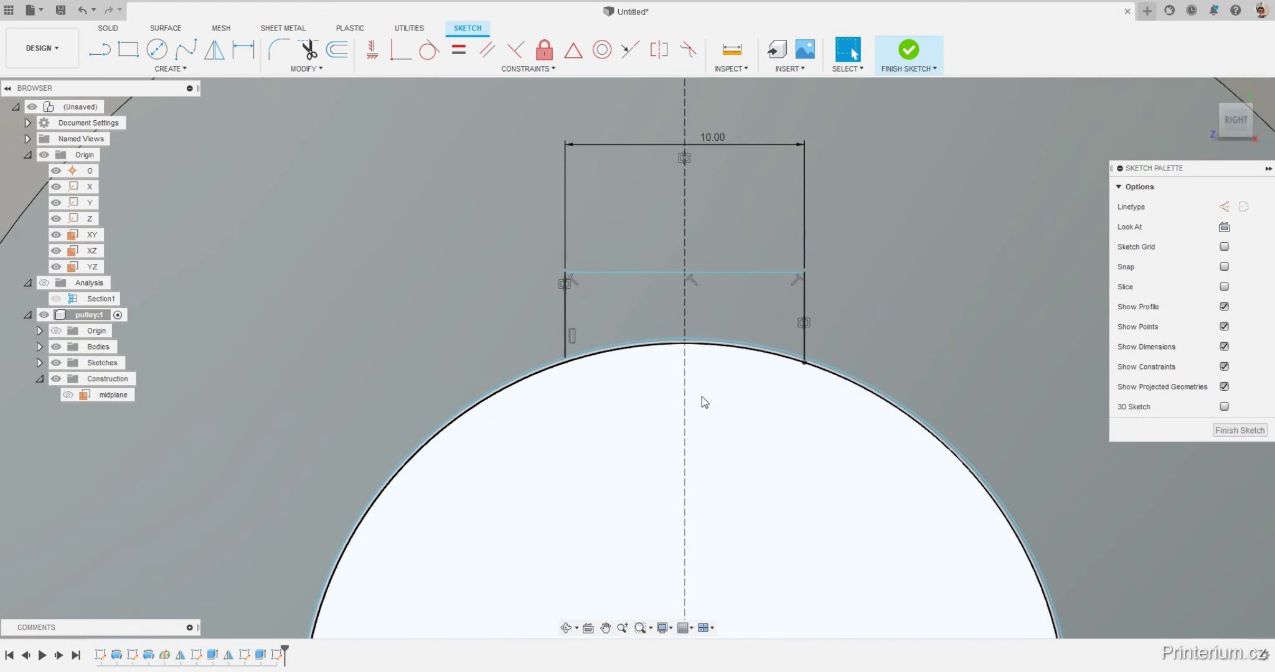
scroll(701, 396, up, 1)
click(727, 332)
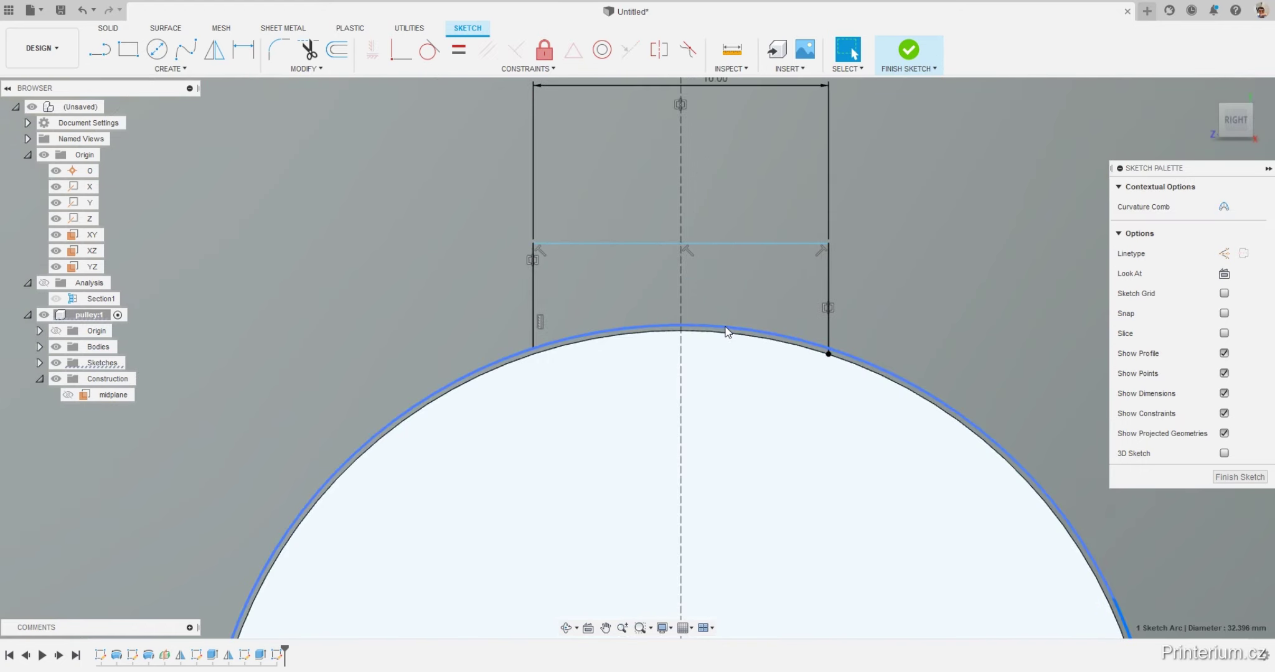
key(Delete)
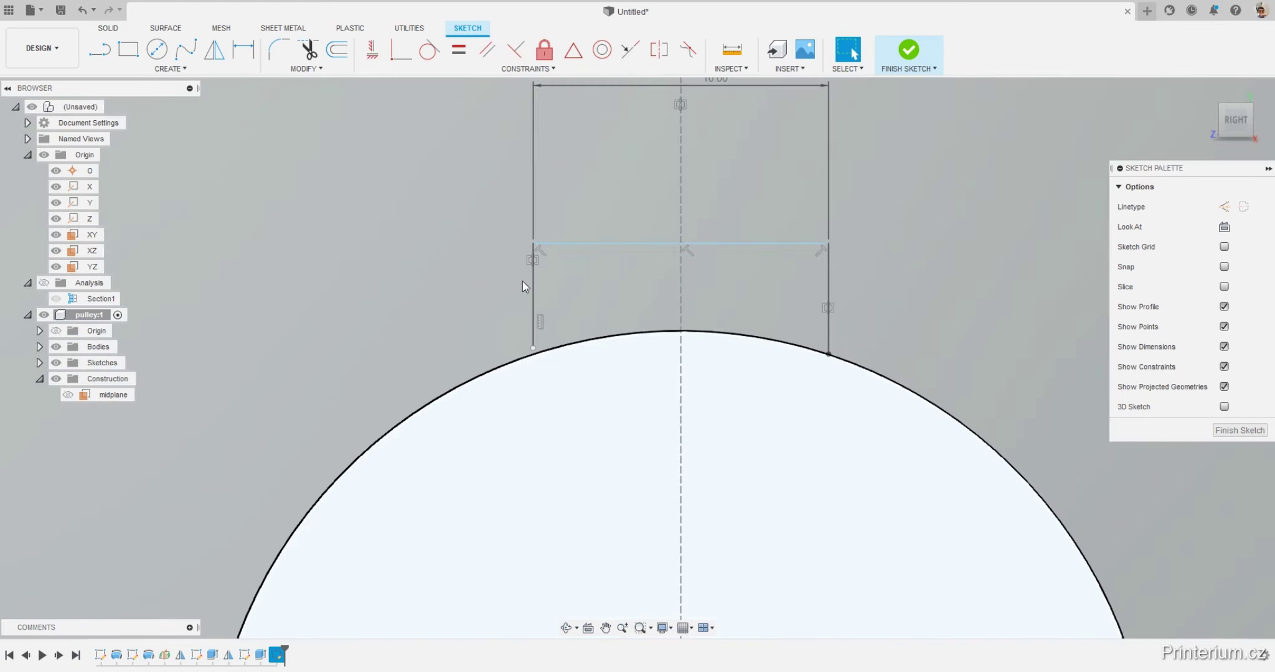
Zoom in and check the keyway's lower-left corner point on the bore arc.
scroll(670, 352, down, 5)
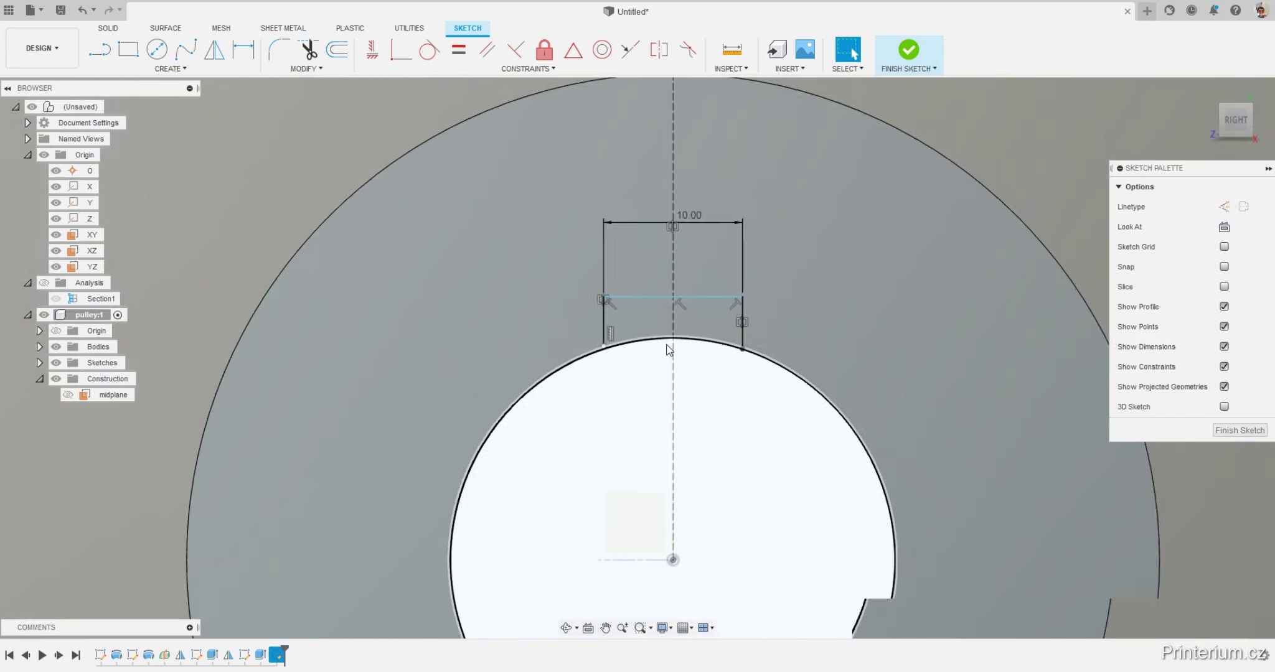
scroll(623, 374, up, 2)
scroll(621, 374, up, 3)
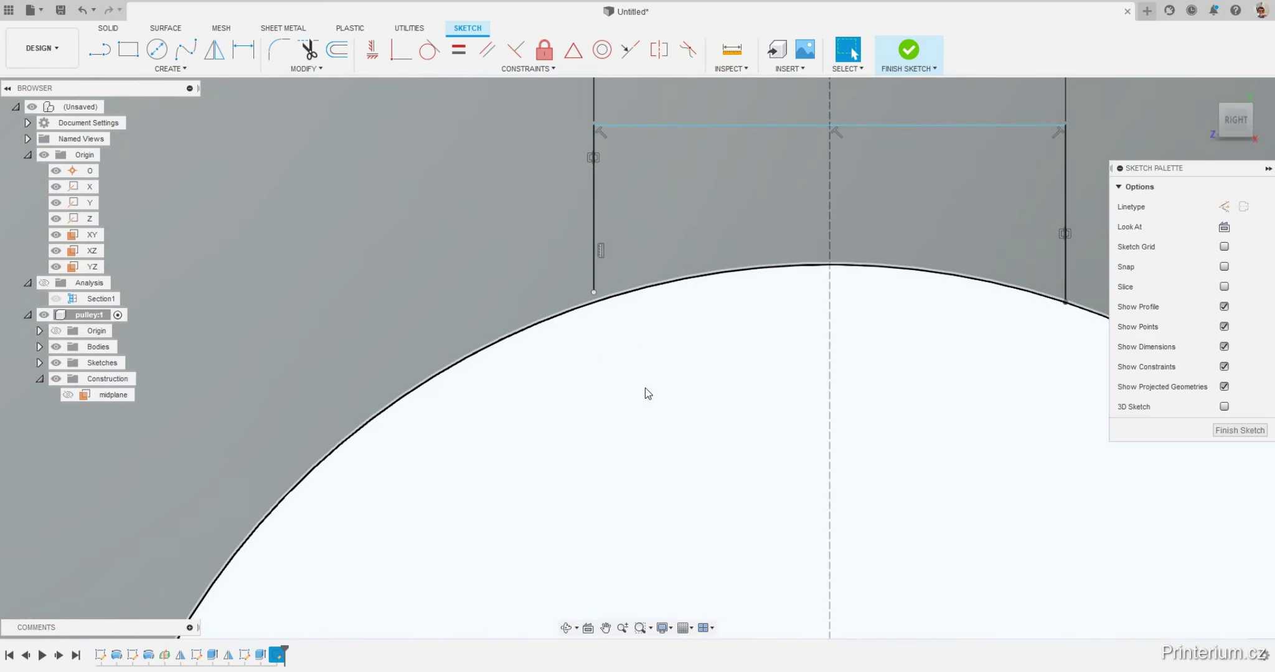
scroll(609, 303, up, 1)
click(593, 308)
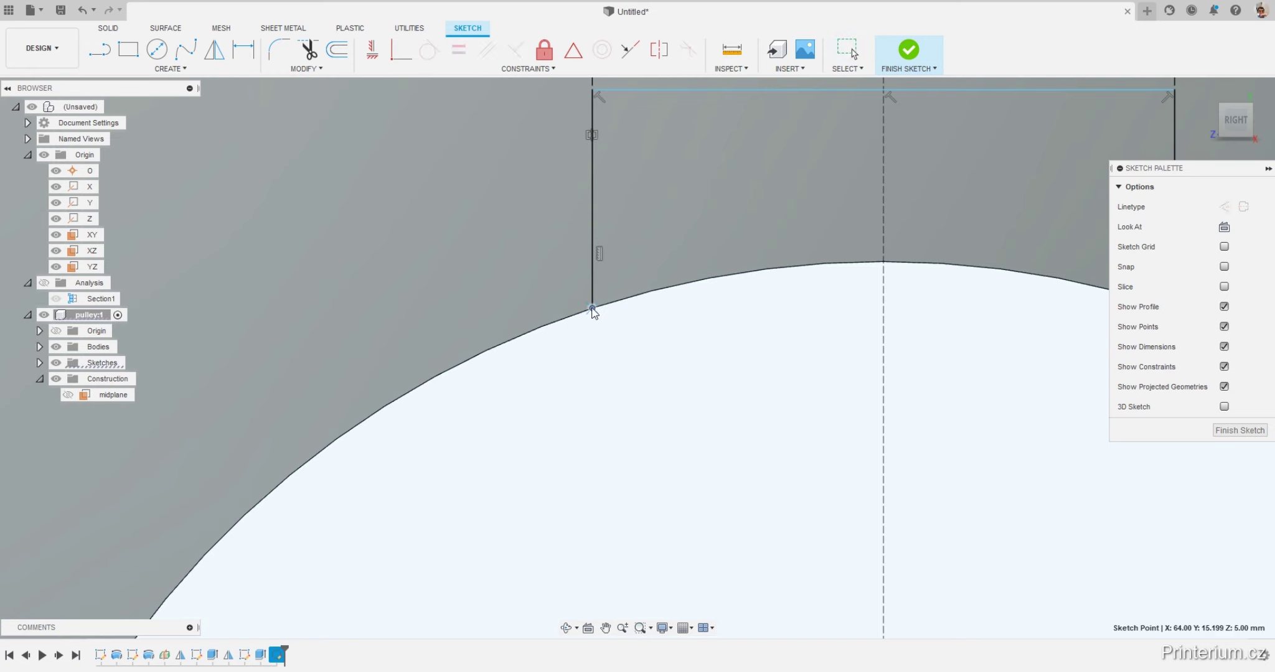
key(Escape)
scroll(616, 374, down, 2)
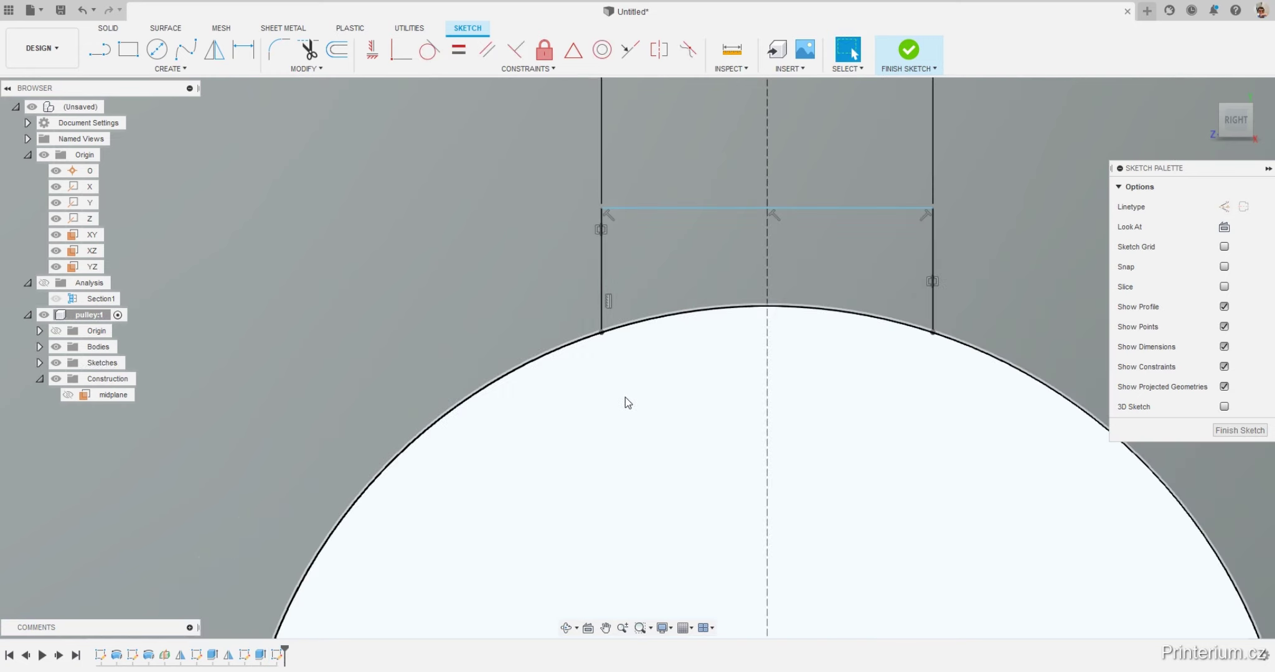
scroll(626, 397, down, 2)
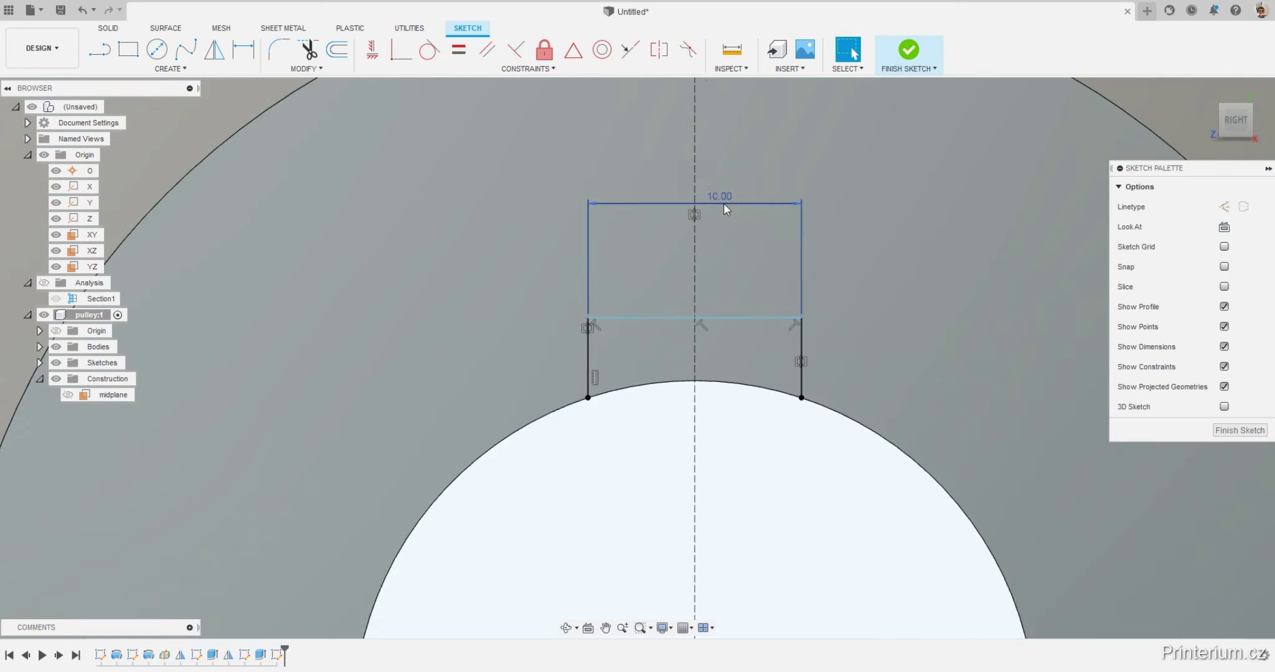
Move the 10.00 keyway width dimension lower in the sketch.
drag(724, 204, 652, 228)
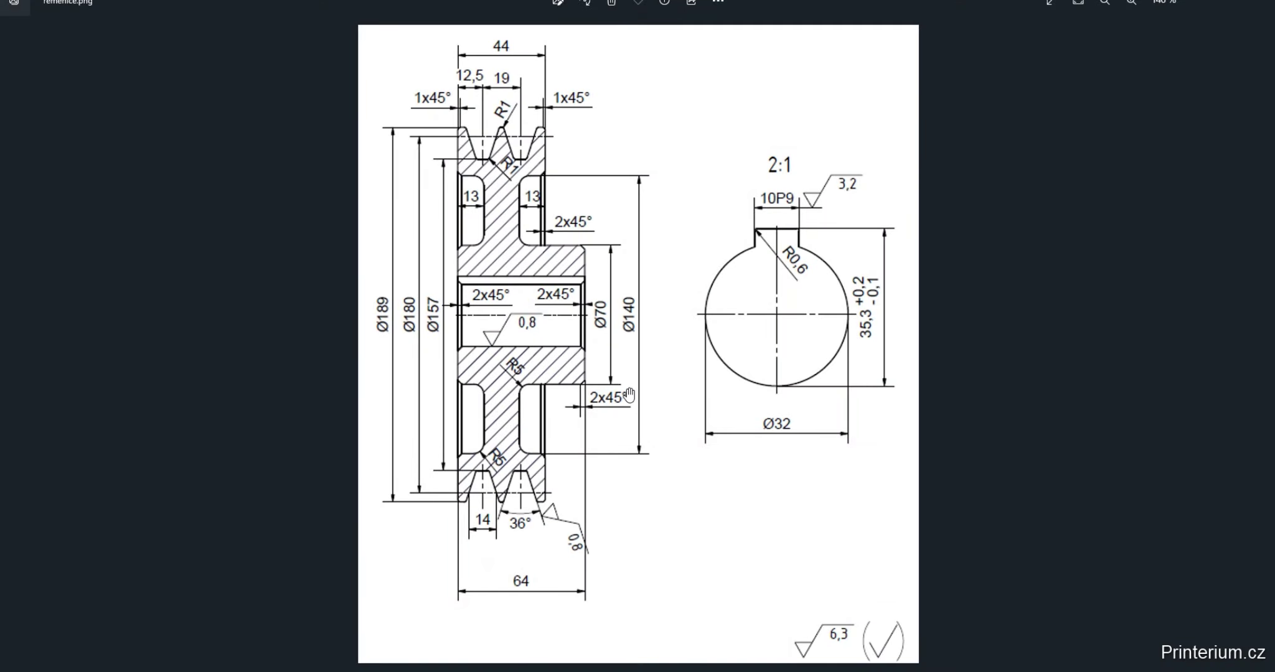
scroll(655, 421, down, 2)
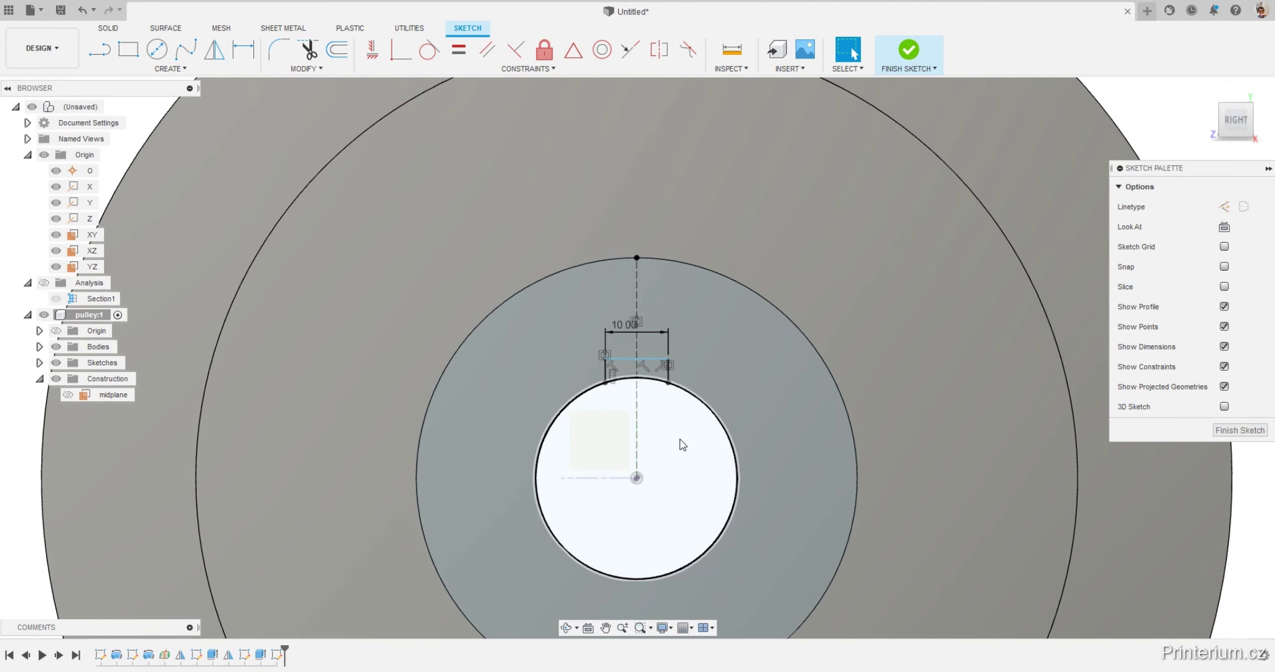
Draw a vertical line from the bore centre to its bottom and make it a centreline.
click(243, 49)
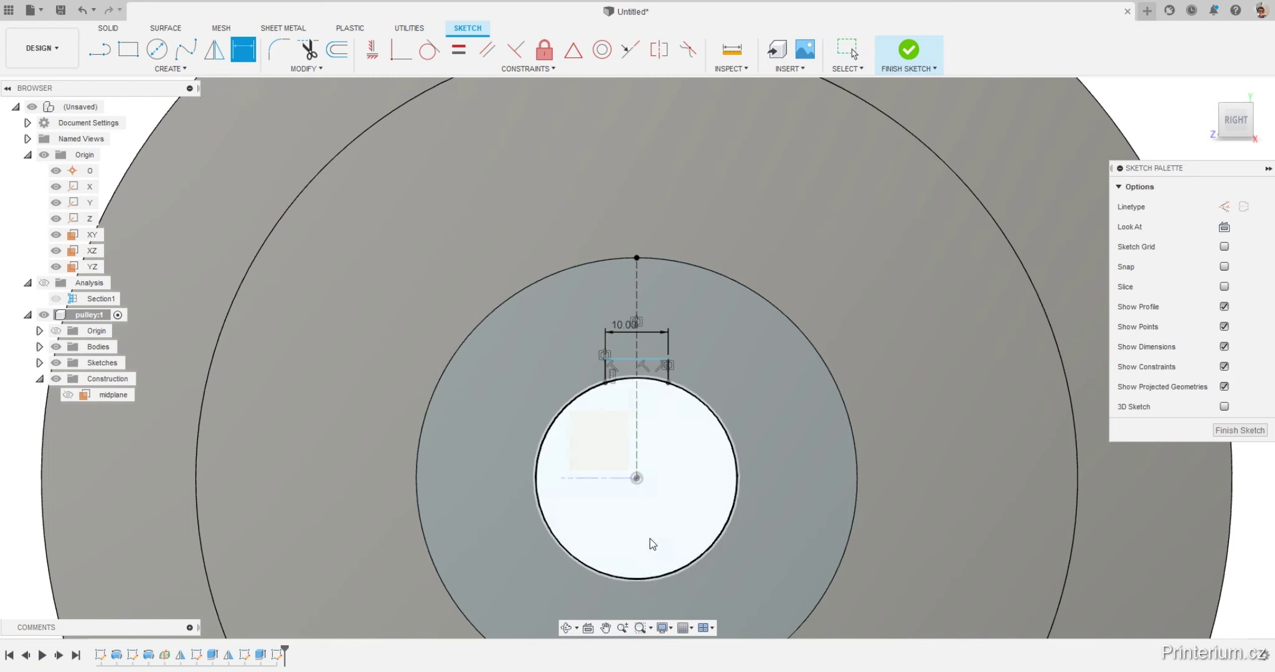
key(Escape)
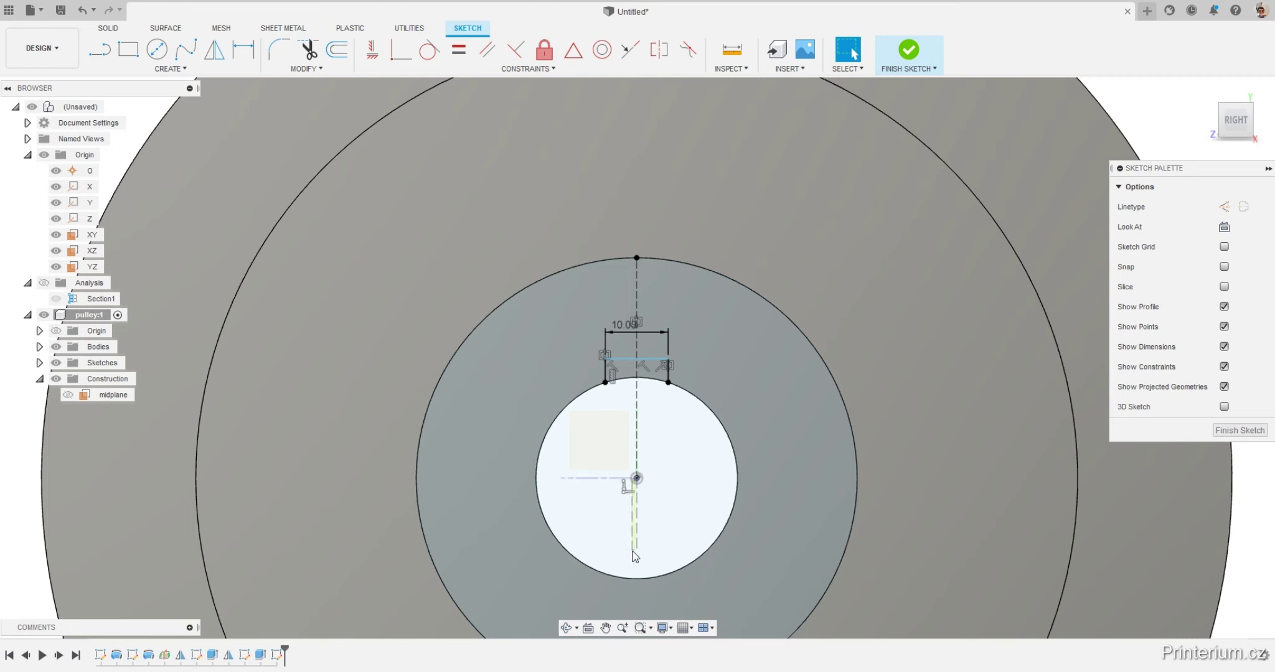
click(637, 457)
key(Escape)
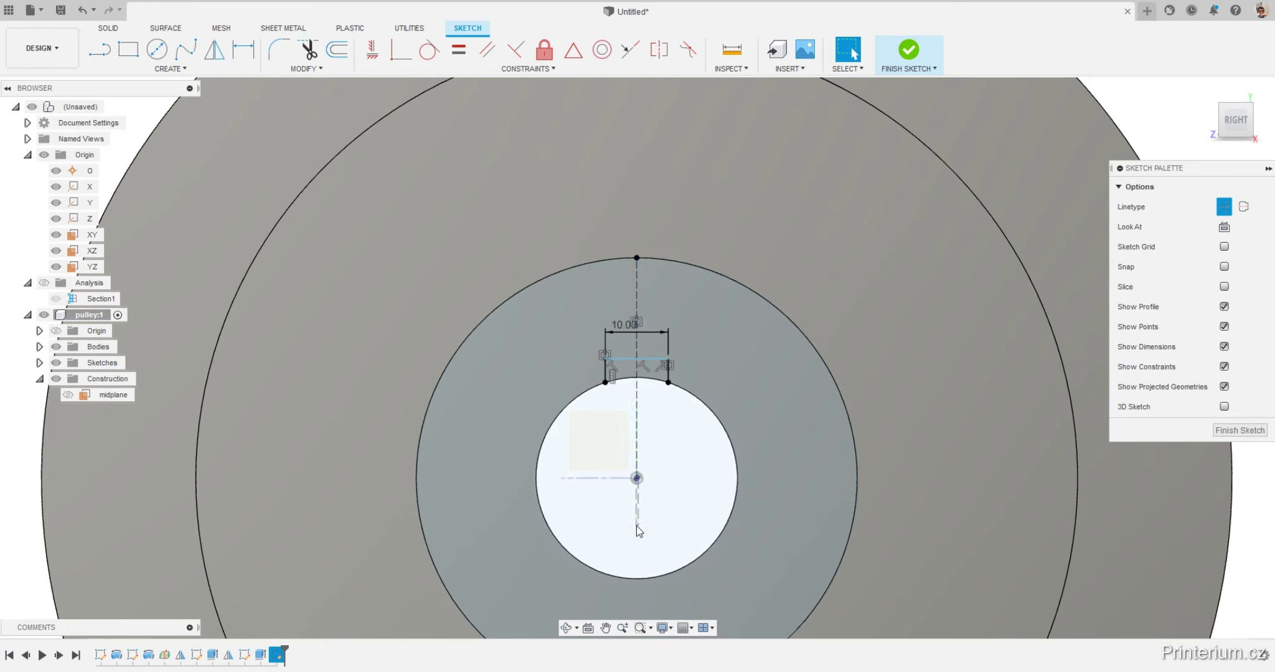
key(l)
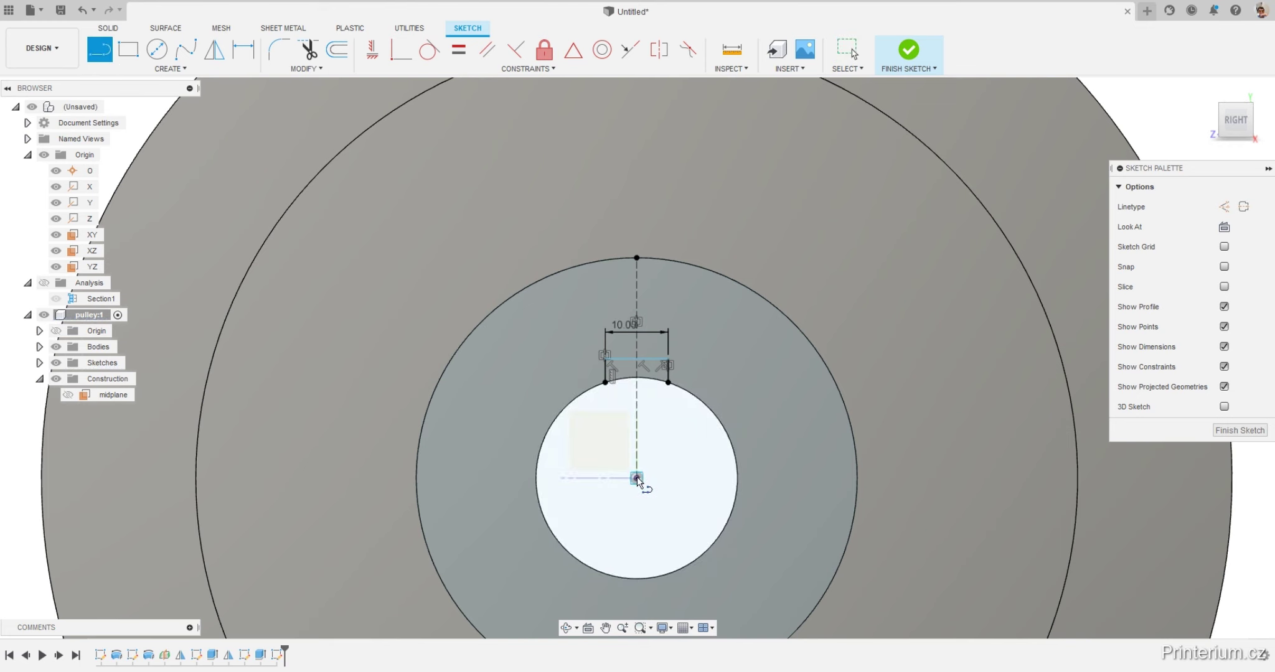
click(637, 478)
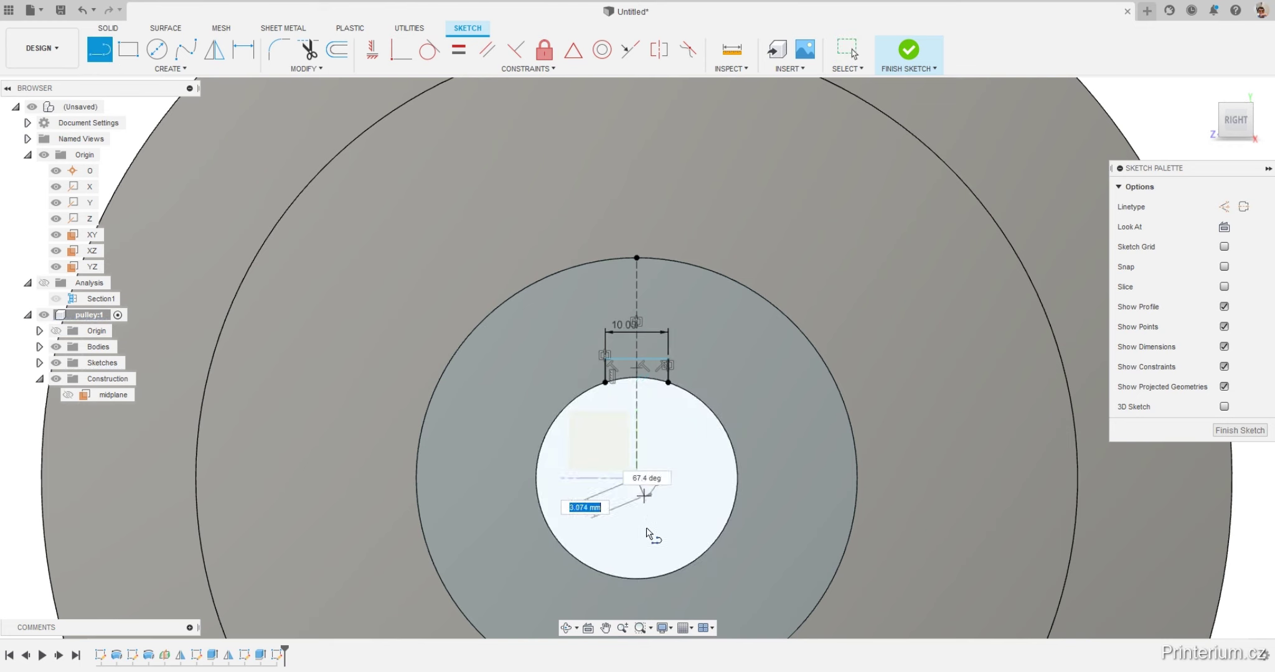
click(637, 579)
key(Escape)
scroll(639, 581, up, 3)
scroll(638, 581, up, 2)
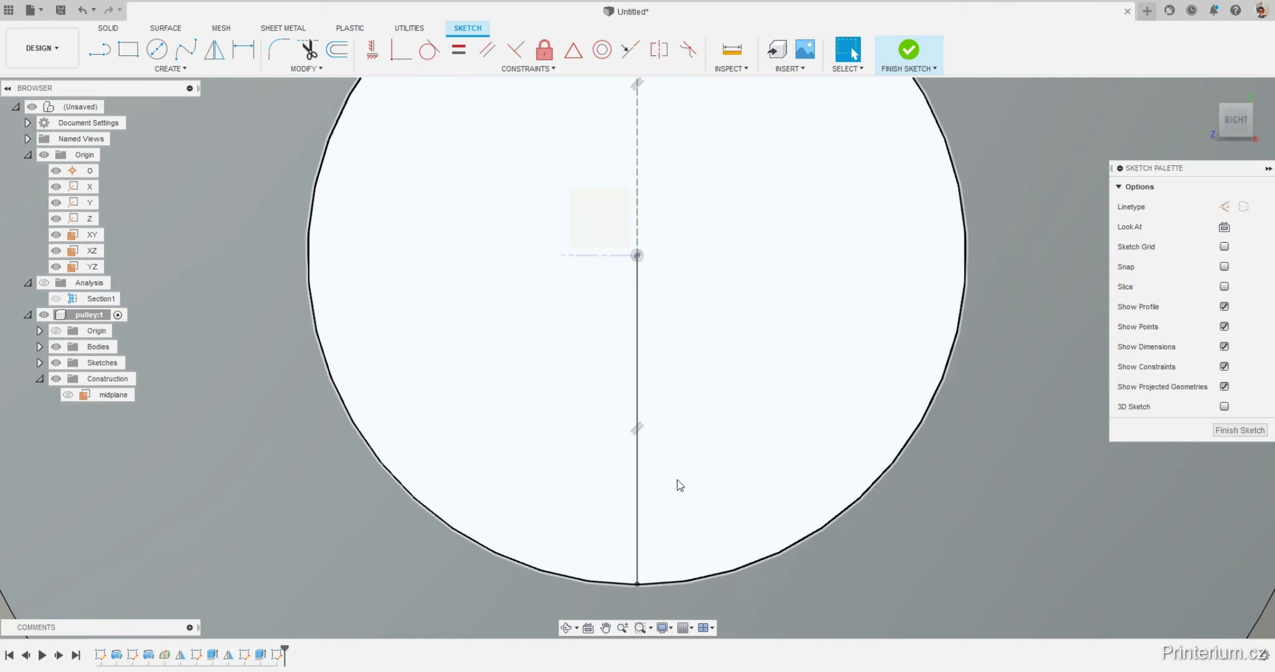
click(638, 464)
right_click(638, 460)
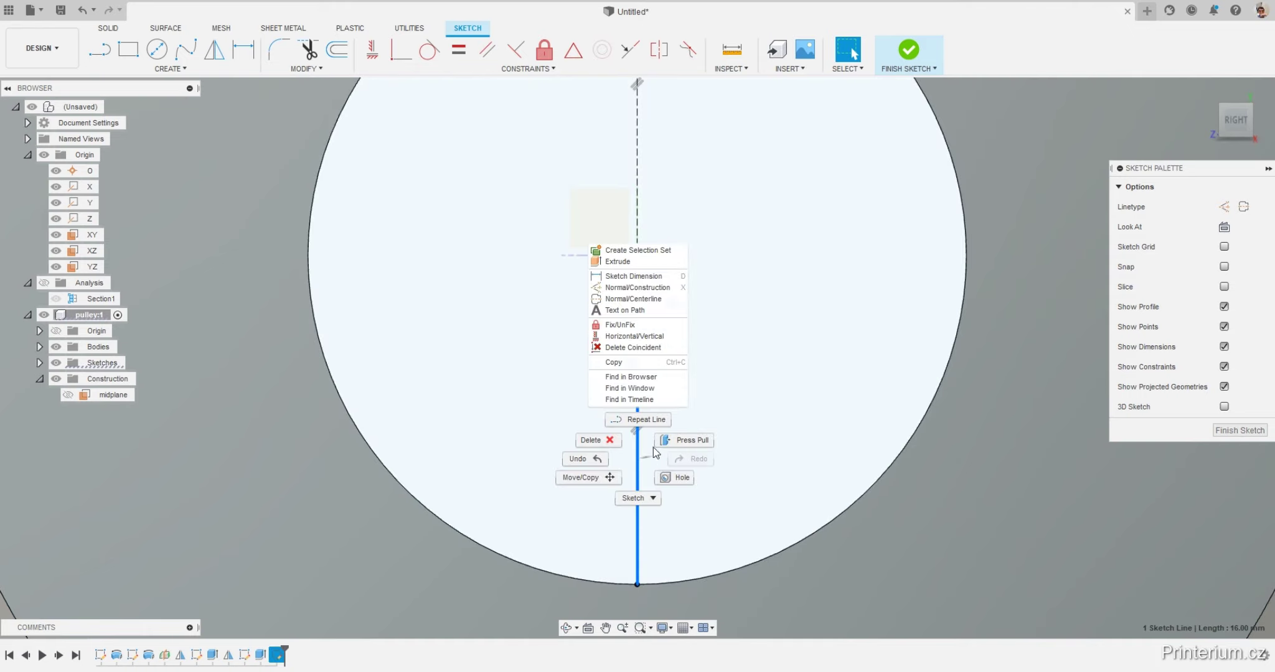
click(636, 304)
Dimension the keyway's top edge 35.30 mm above the bore's bottom point.
scroll(561, 407, down, 3)
scroll(649, 361, down, 2)
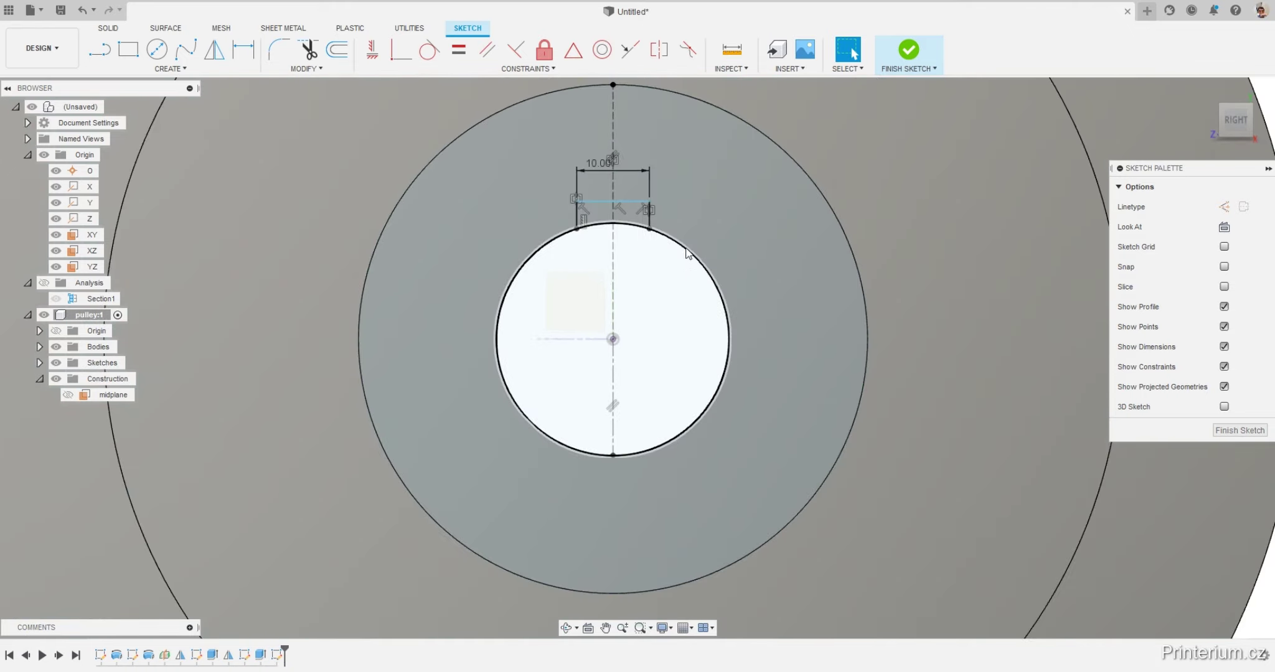
scroll(687, 252, up, 2)
key(d)
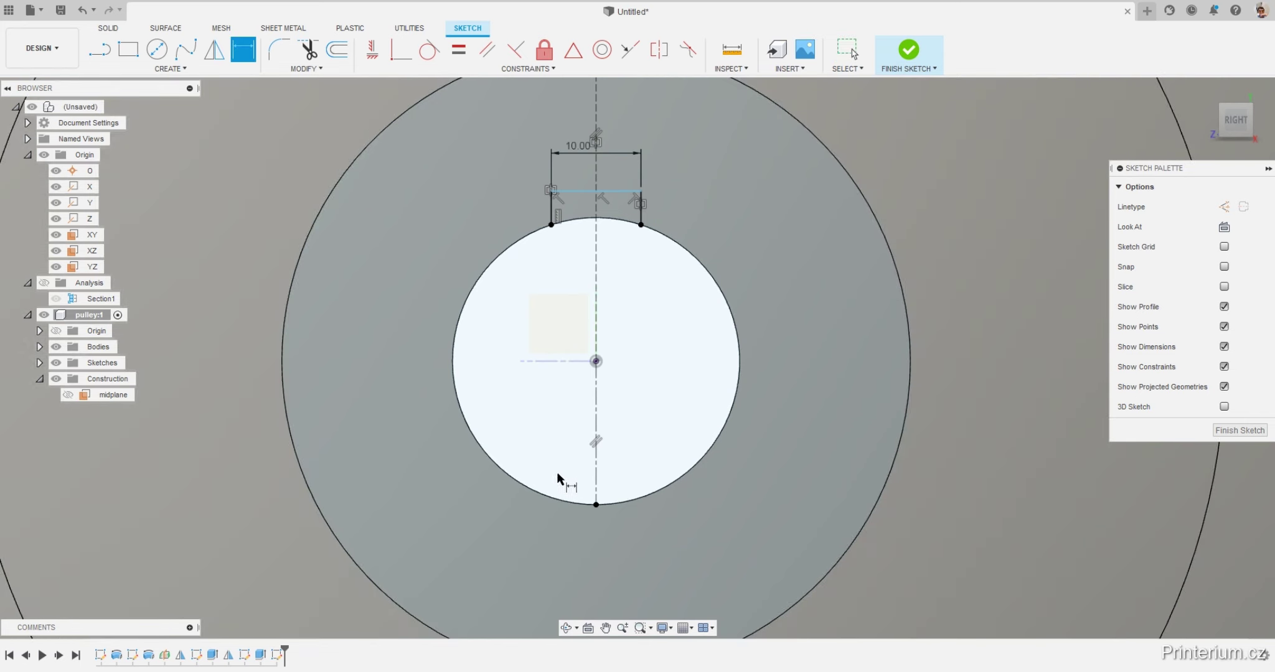
click(594, 503)
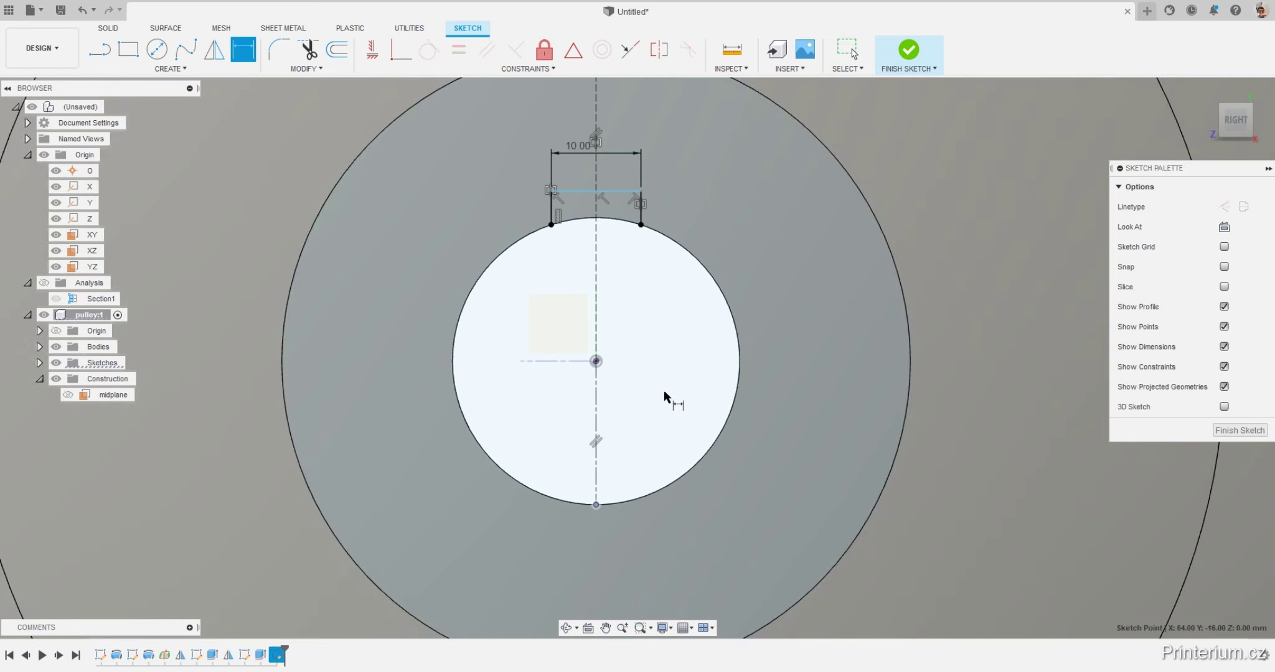
click(627, 203)
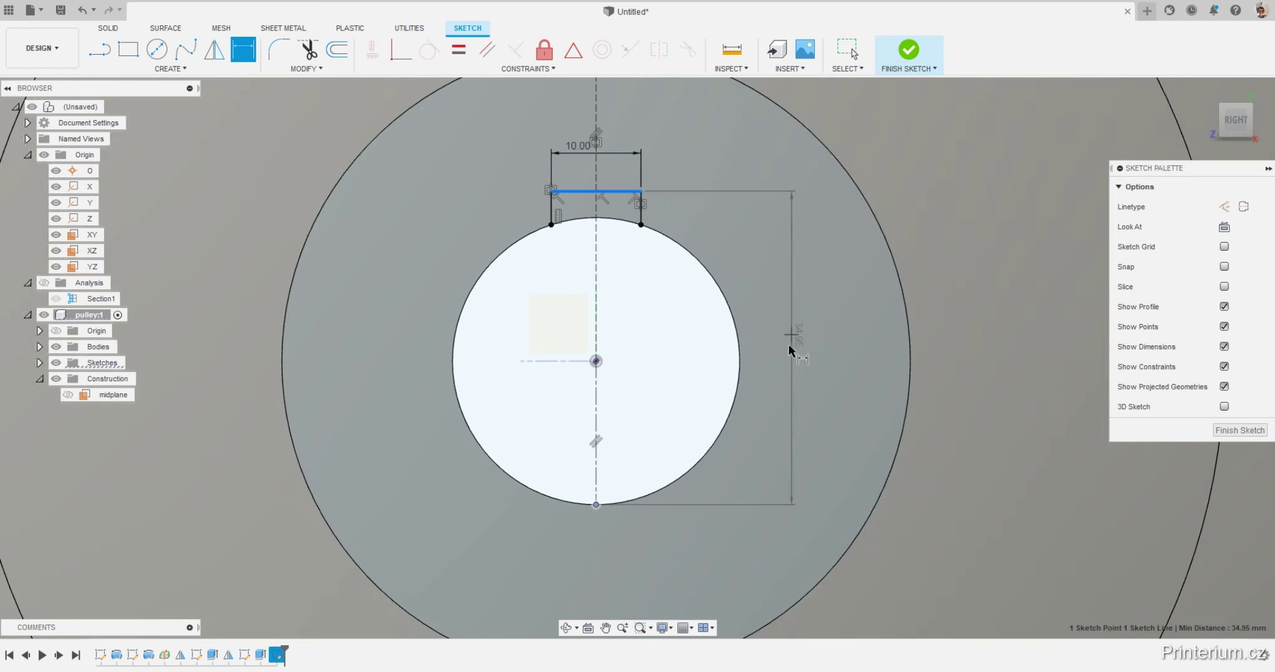
click(786, 354)
key(BackSpace)
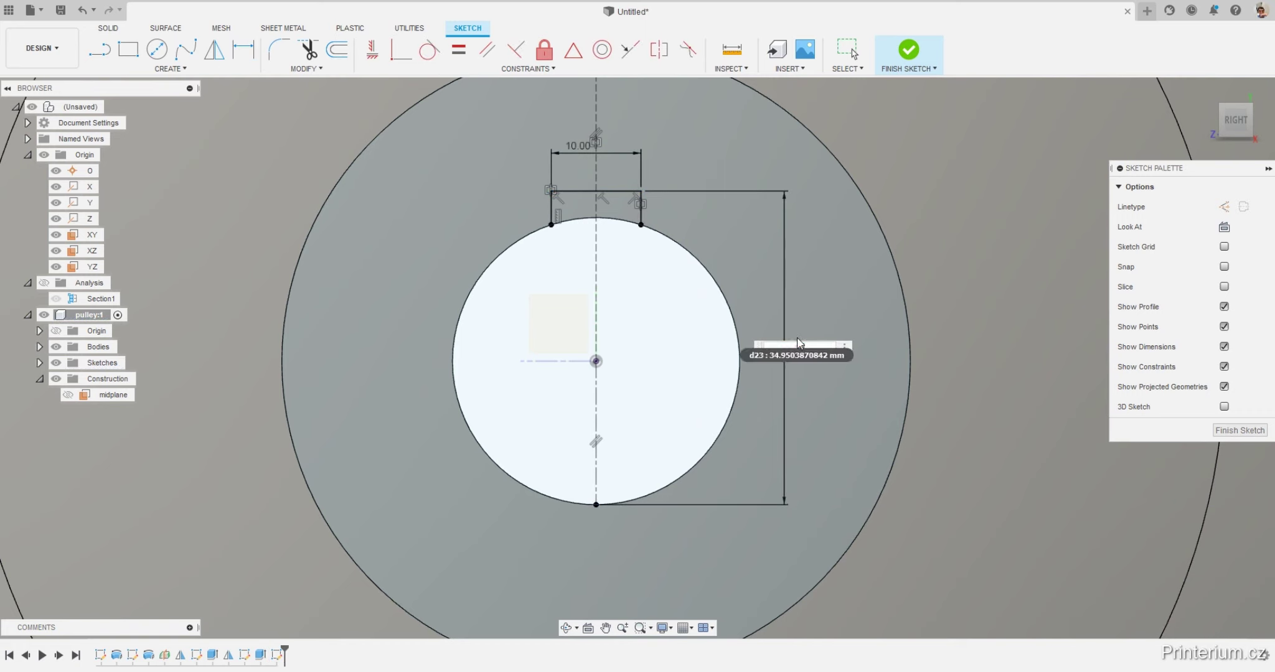
key(Return)
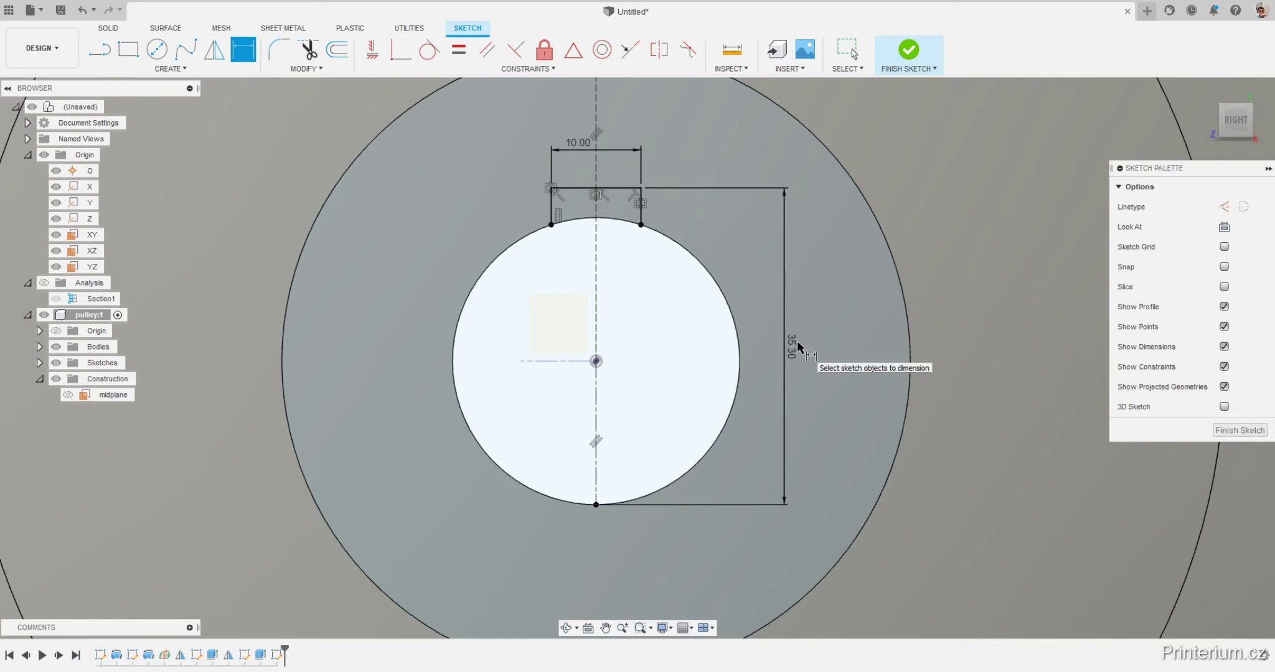
Finish the keyway sketch and orbit to a face-on view of the hub.
click(1230, 430)
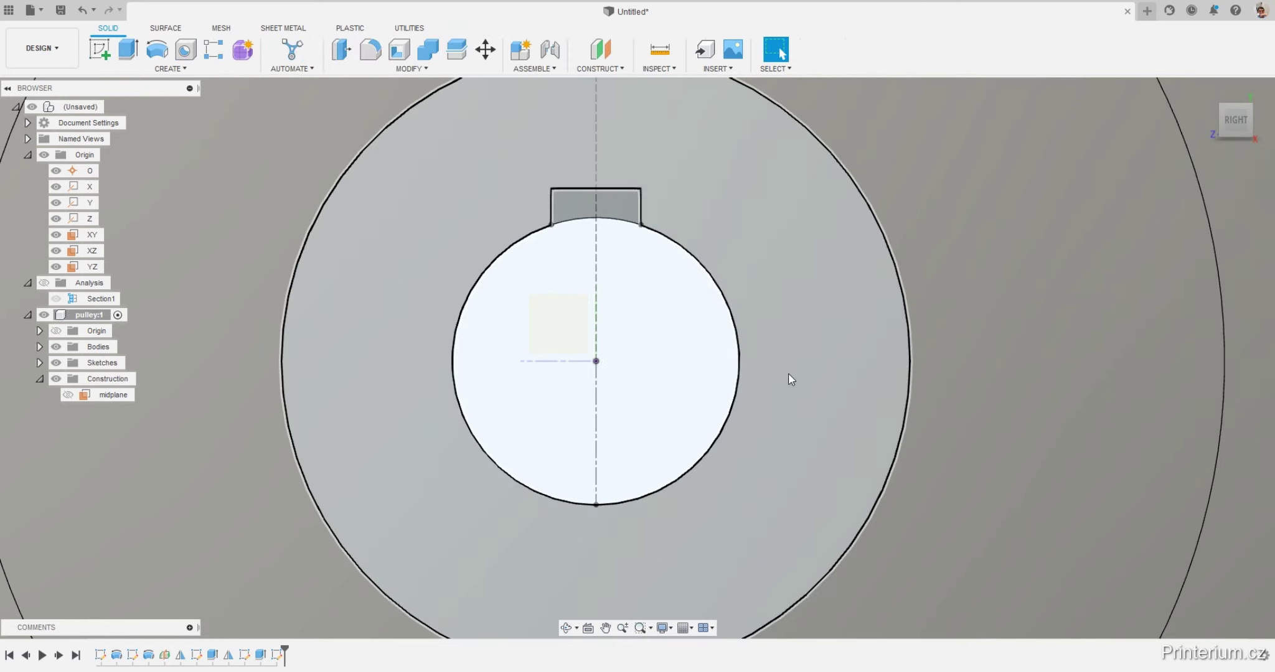
scroll(791, 349, down, 3)
shift+middle_drag(796, 322, 825, 346)
scroll(710, 272, down, 3)
scroll(696, 273, up, 5)
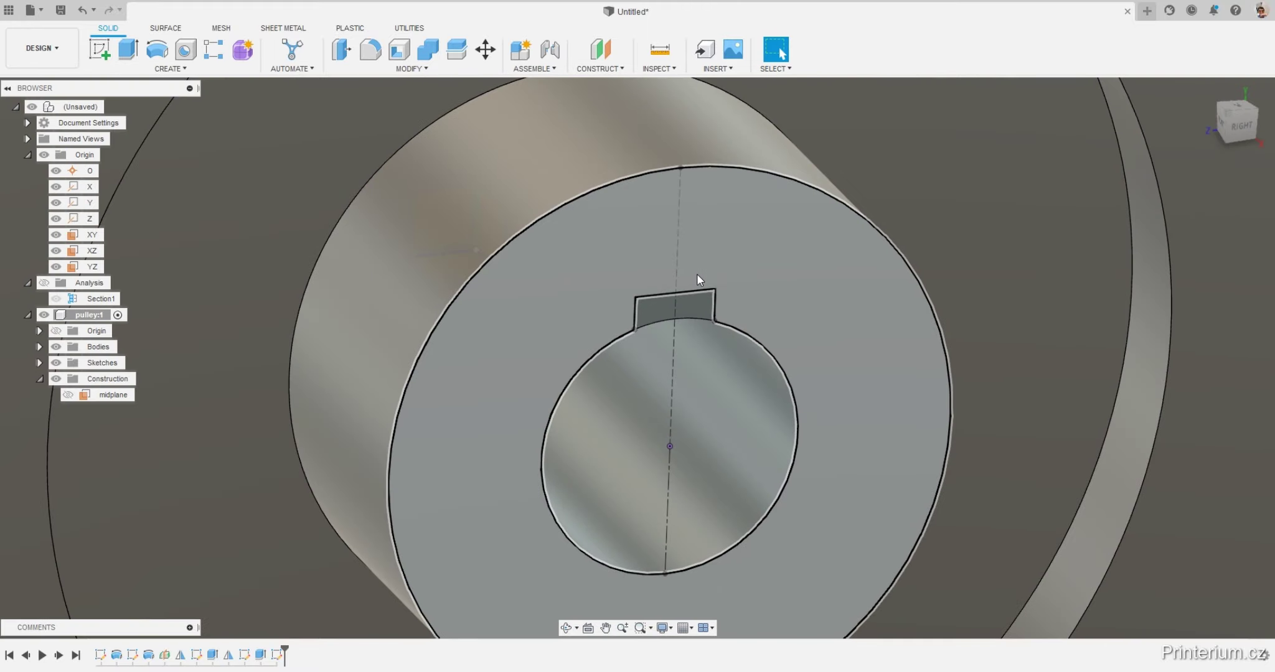
shift+middle_drag(696, 273, 685, 286)
Extrude the keyway profile as a Cut with extent All, flipped into the pulley.
click(128, 50)
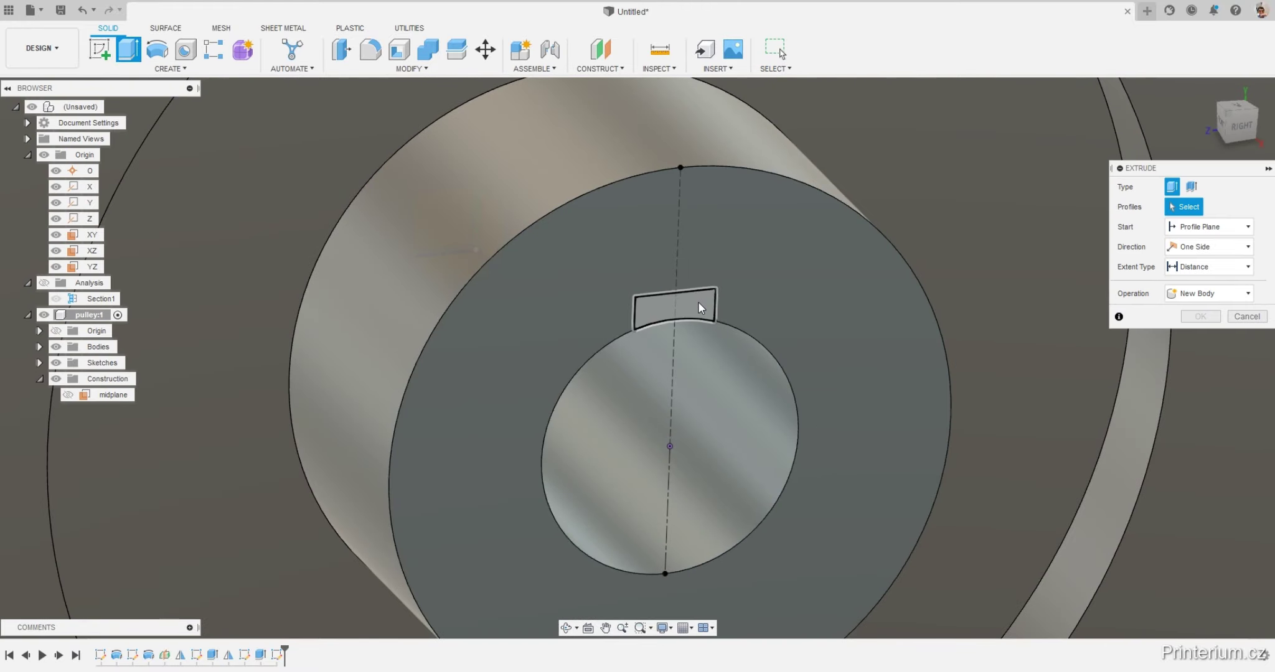
click(699, 302)
click(1208, 333)
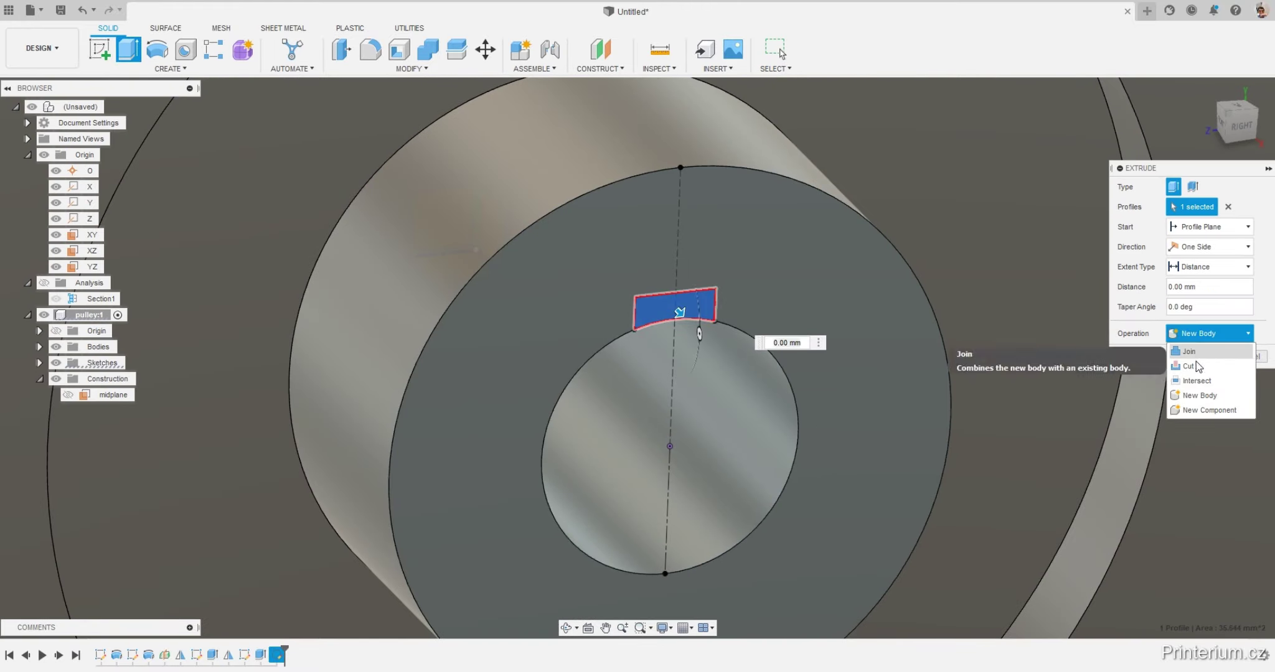
click(1189, 361)
click(1208, 268)
click(1187, 314)
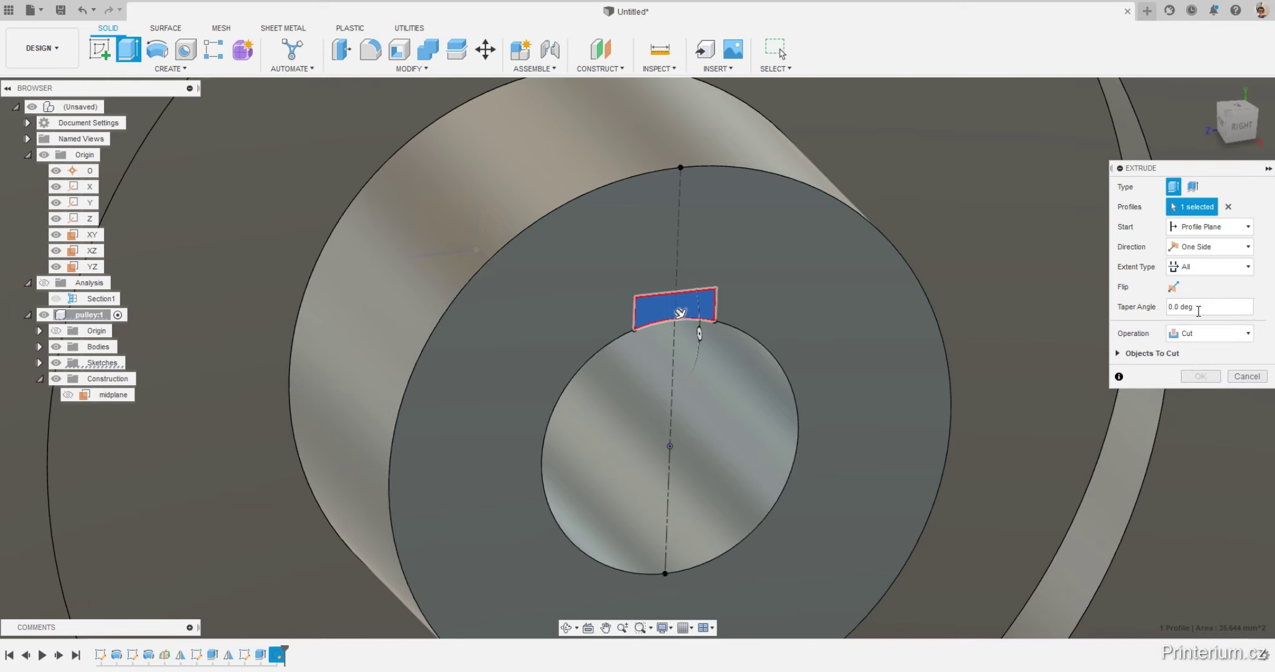
click(1173, 286)
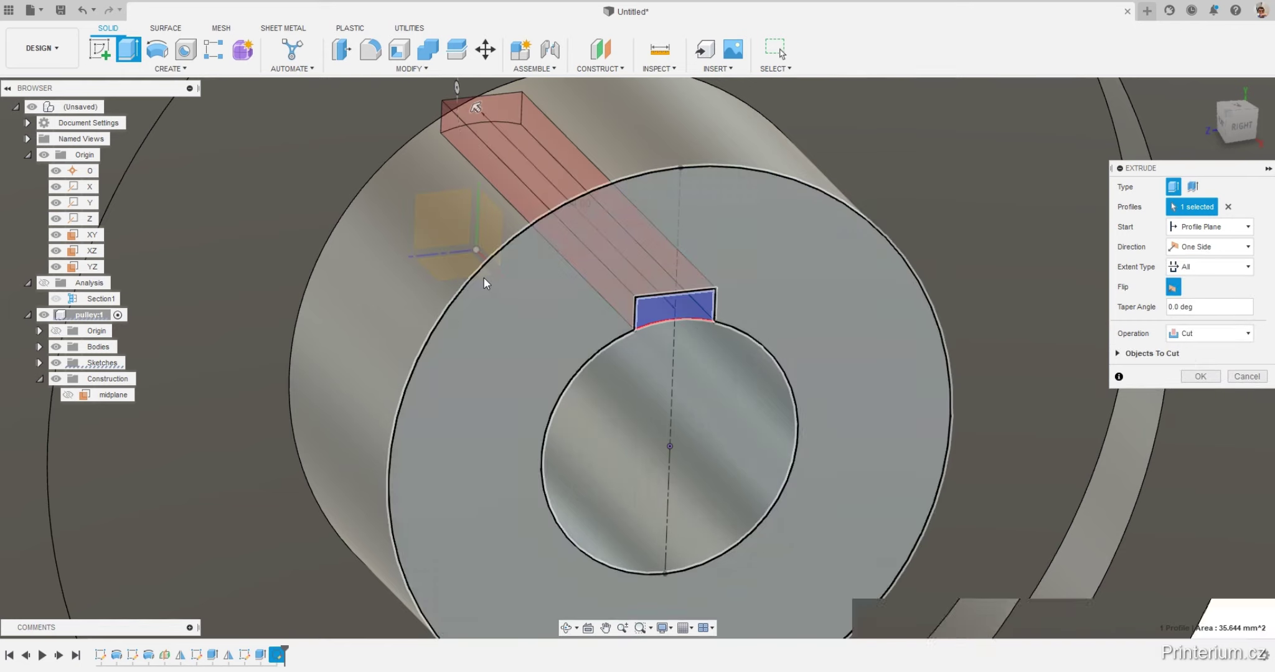
scroll(485, 277, down, 5)
scroll(497, 246, up, 2)
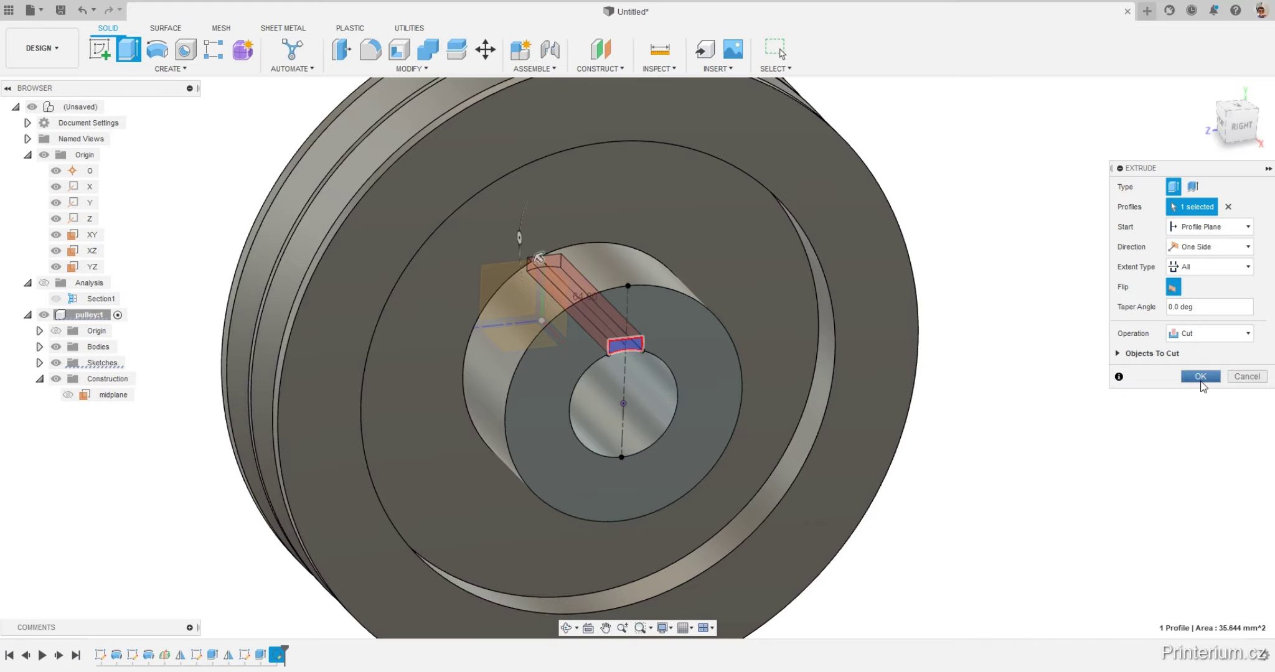
click(1200, 376)
scroll(643, 306, up, 3)
scroll(643, 306, down, 2)
Orbit around the pulley to check the keyway slot from several angles.
scroll(1131, 381, down, 3)
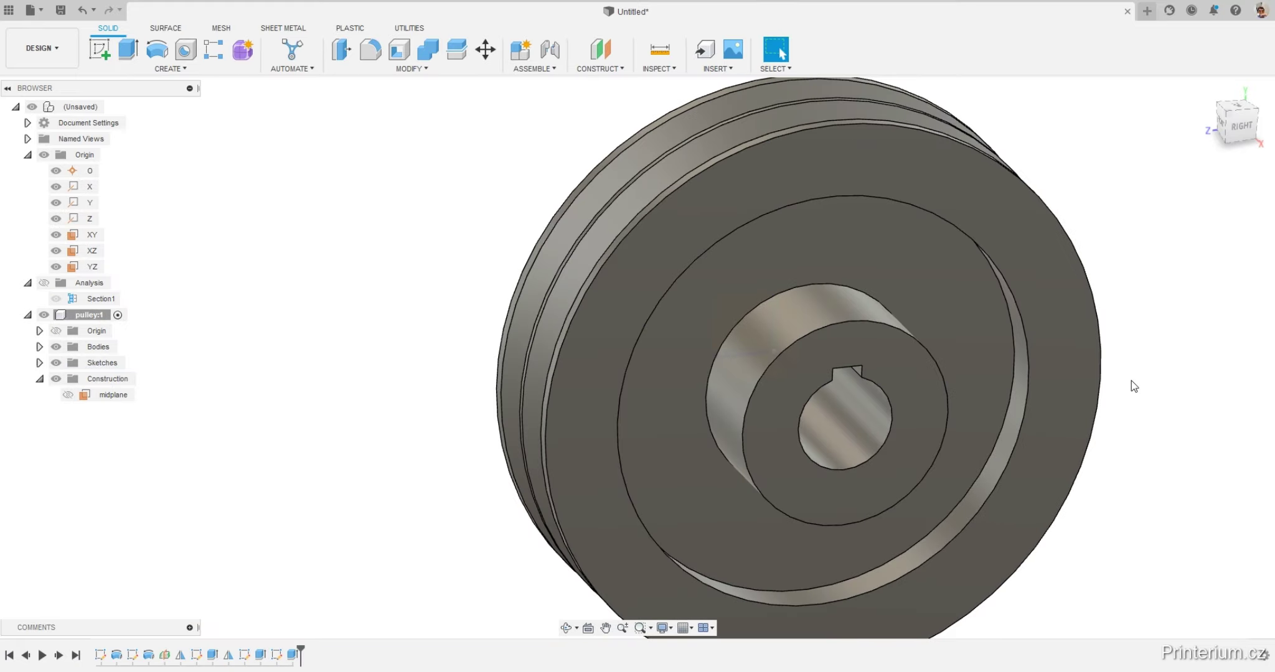
mouse_move(1132, 380)
shift+middle_down()
mouse_move(1079, 332)
mouse_move(1069, 390)
shift+middle_up()
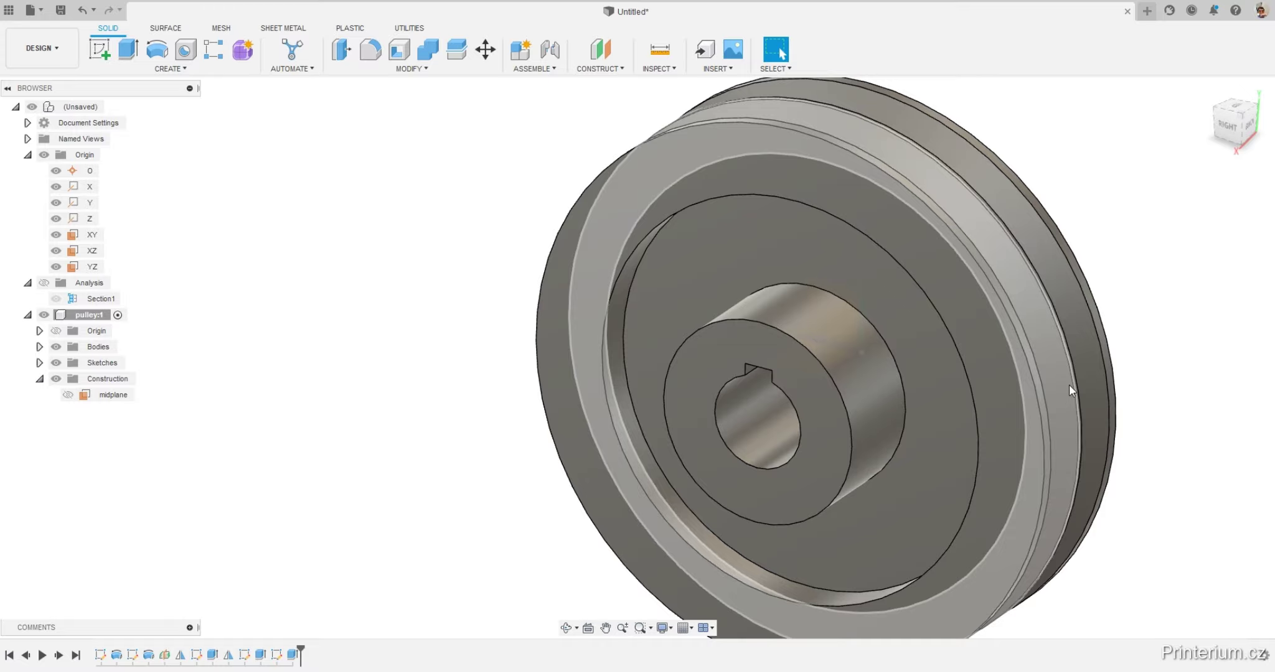
shift+middle_drag(1069, 390, 880, 277)
scroll(1064, 292, down, 2)
mouse_move(1064, 292)
shift+middle_down()
mouse_move(768, 300)
mouse_move(928, 284)
shift+middle_up()
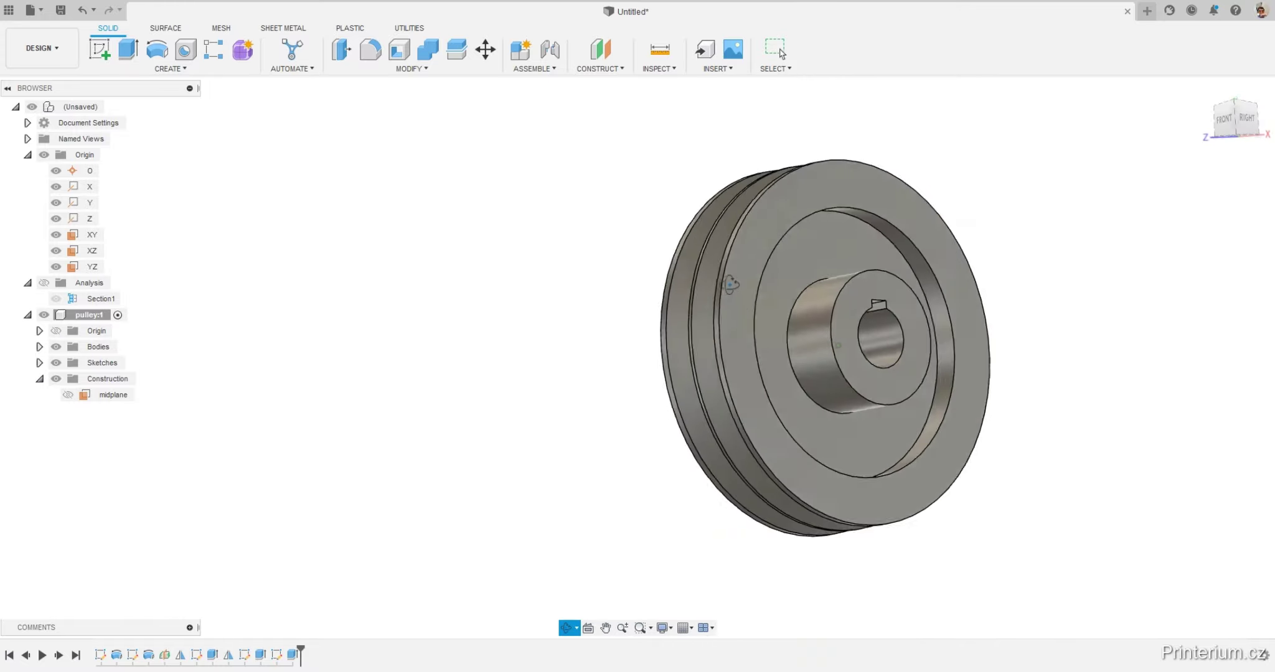
scroll(928, 284, up, 3)
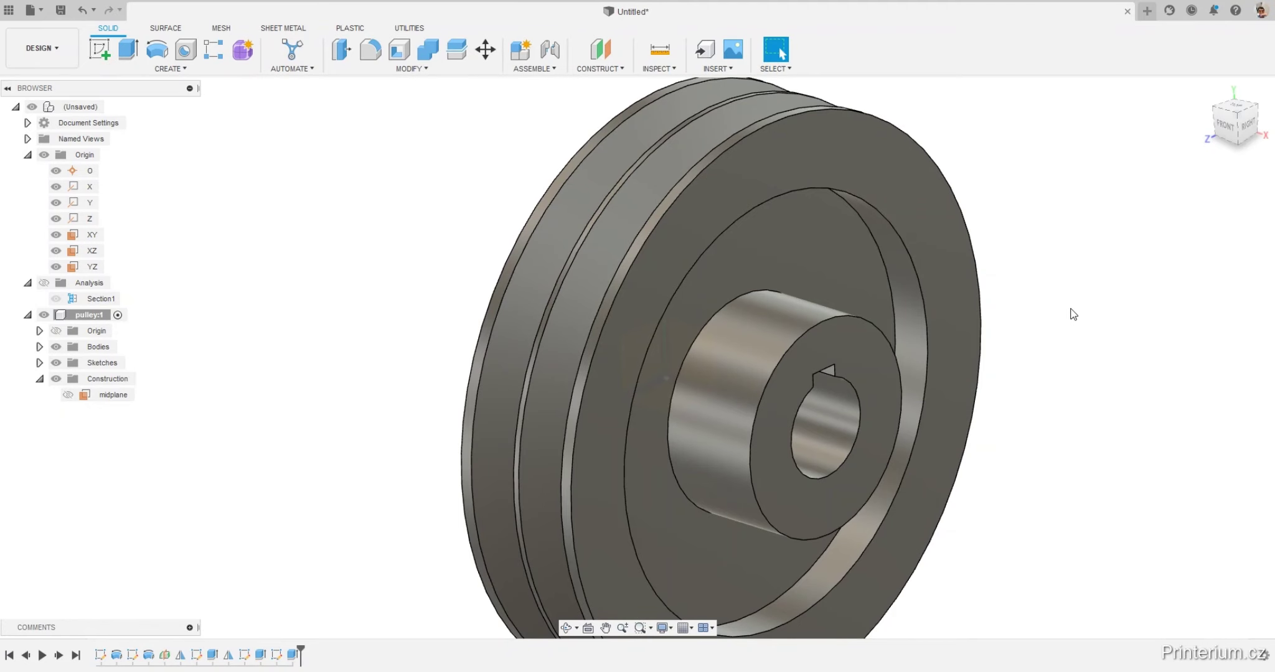
Orbit the pulley model slightly to view its hub face.
shift+middle_drag(1070, 313, 1071, 301)
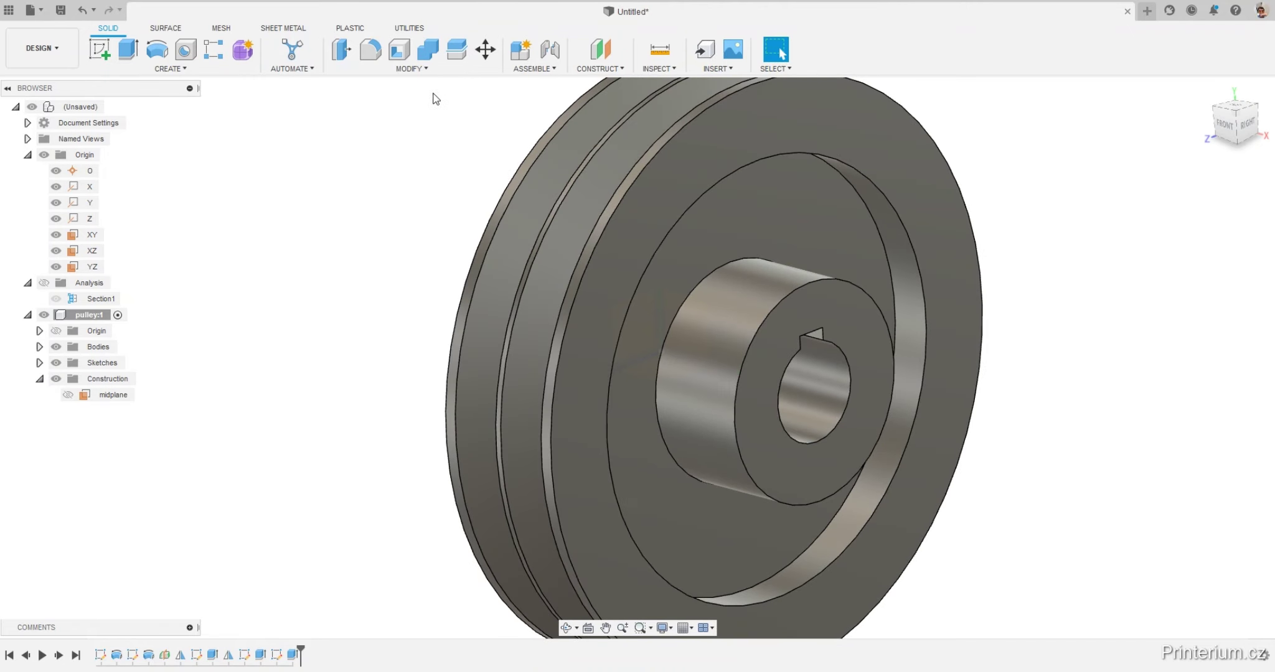
Fillet the four recess corner edges, at rim and hub on both sides, with 5 mm radius.
click(371, 48)
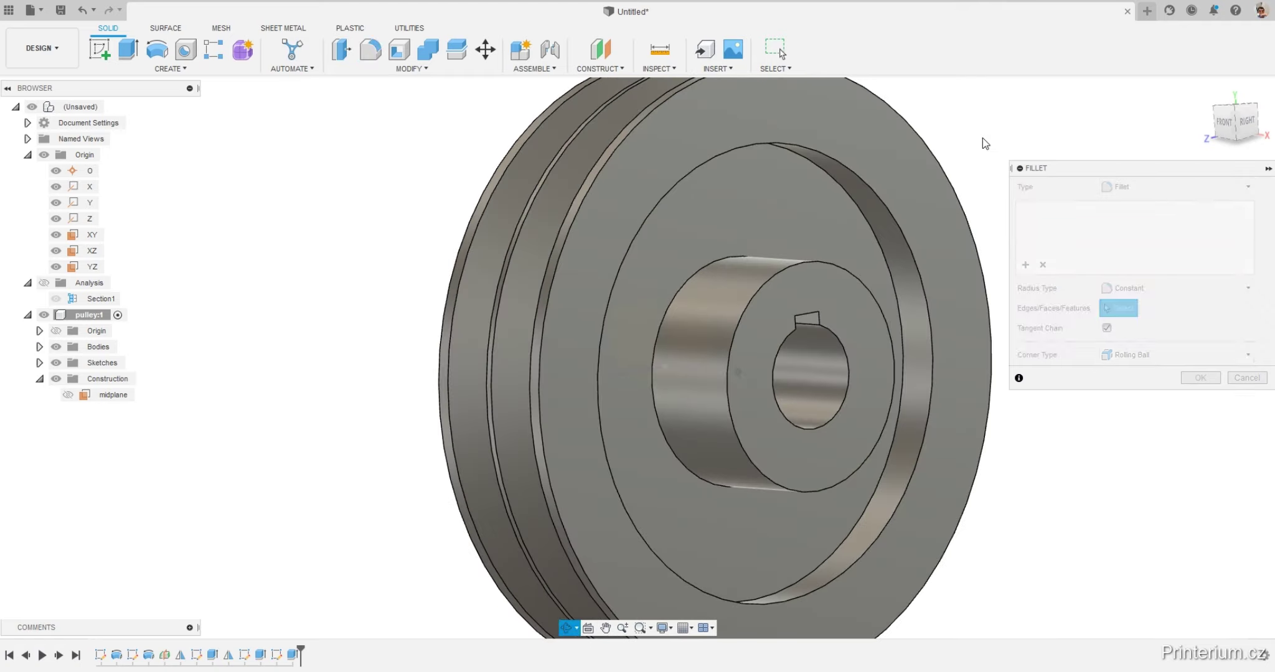
click(823, 168)
click(703, 263)
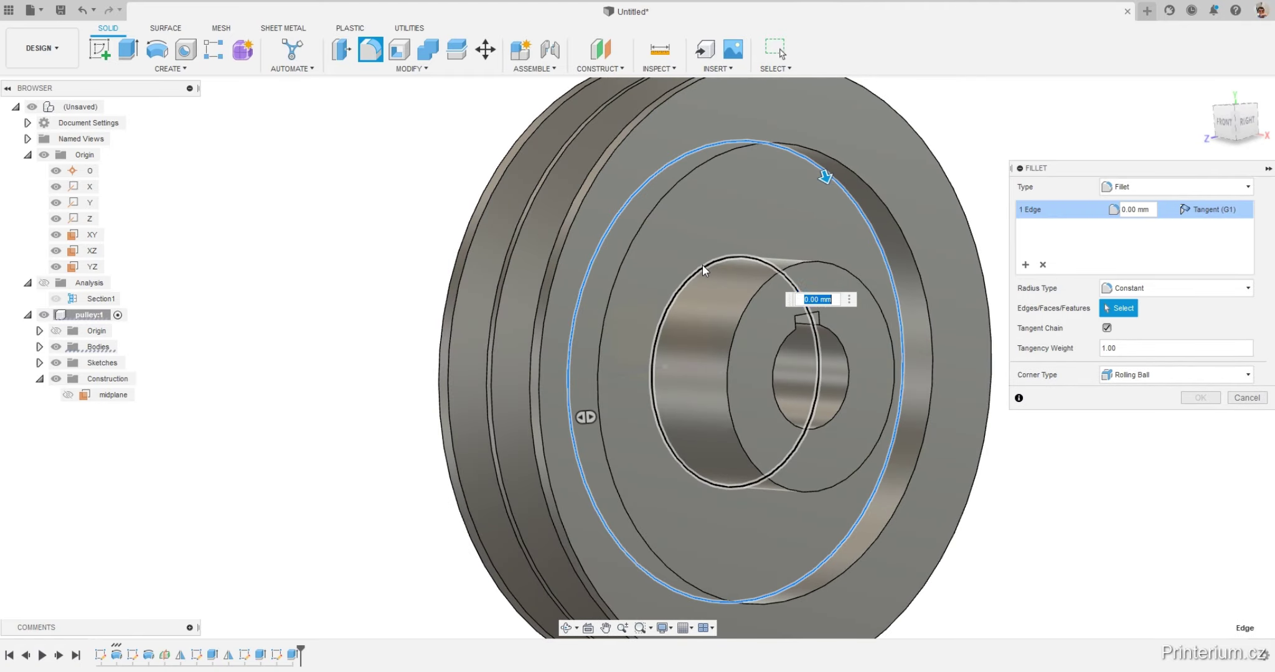
shift+middle_drag(702, 265, 610, 178)
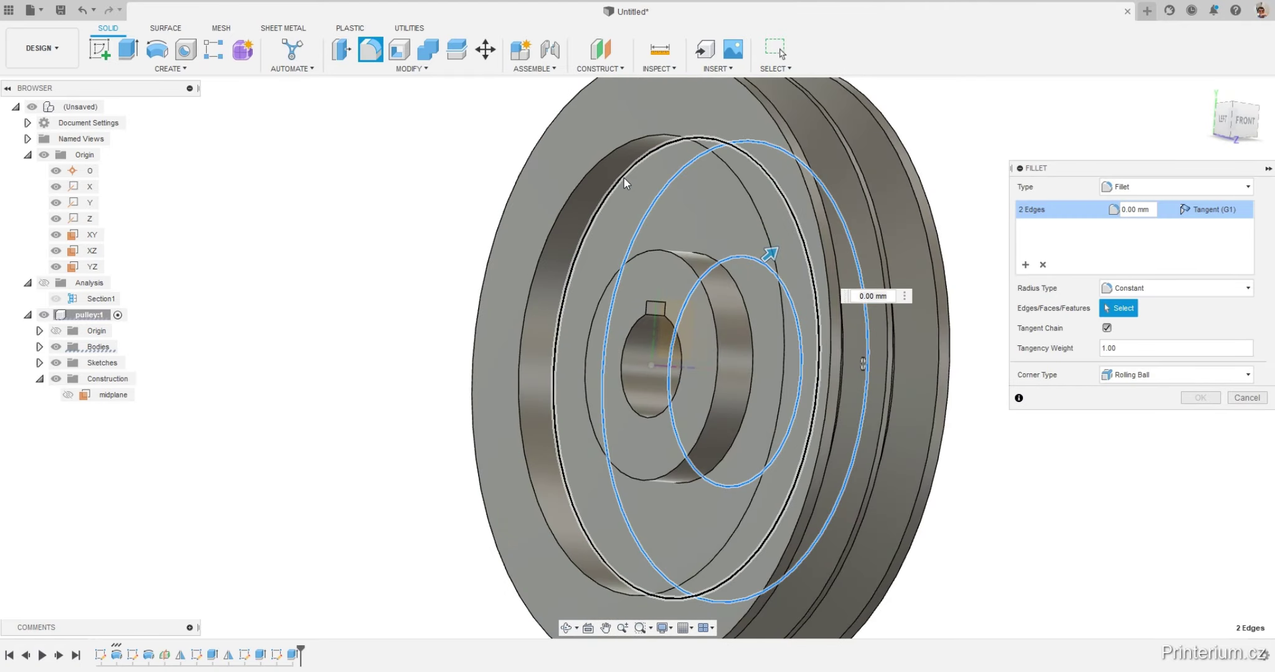
click(623, 178)
click(716, 261)
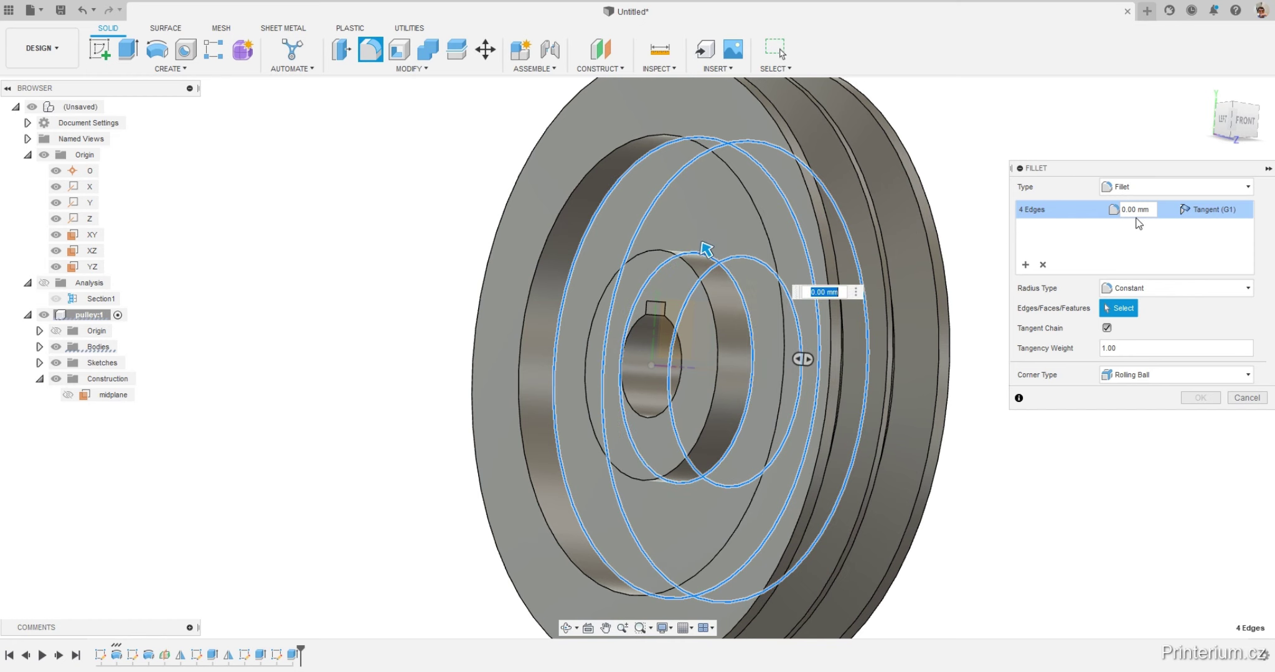
click(1076, 208)
text(52)
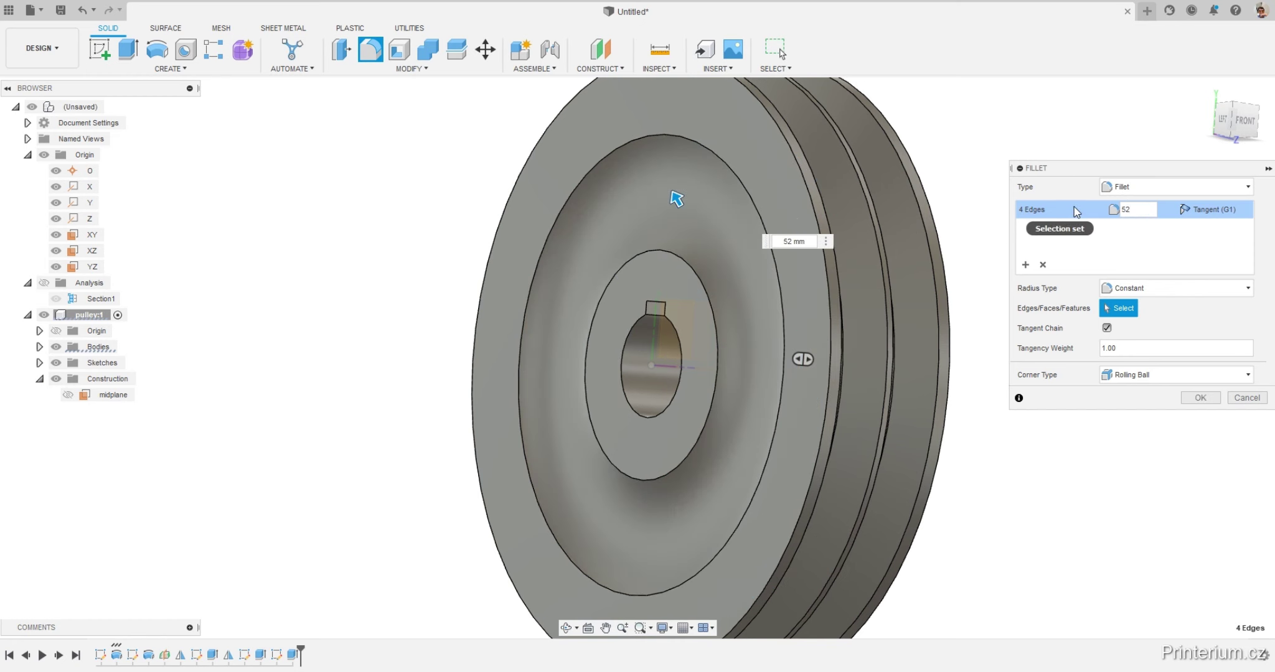
key(BackSpace)
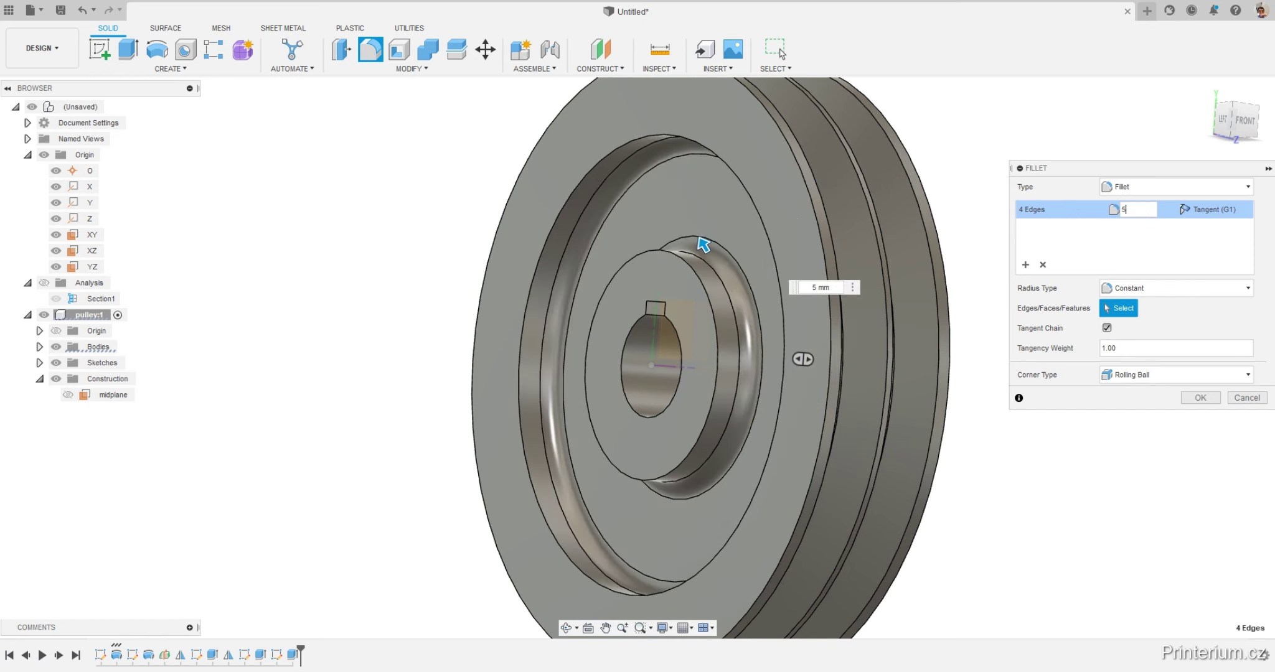
click(1198, 401)
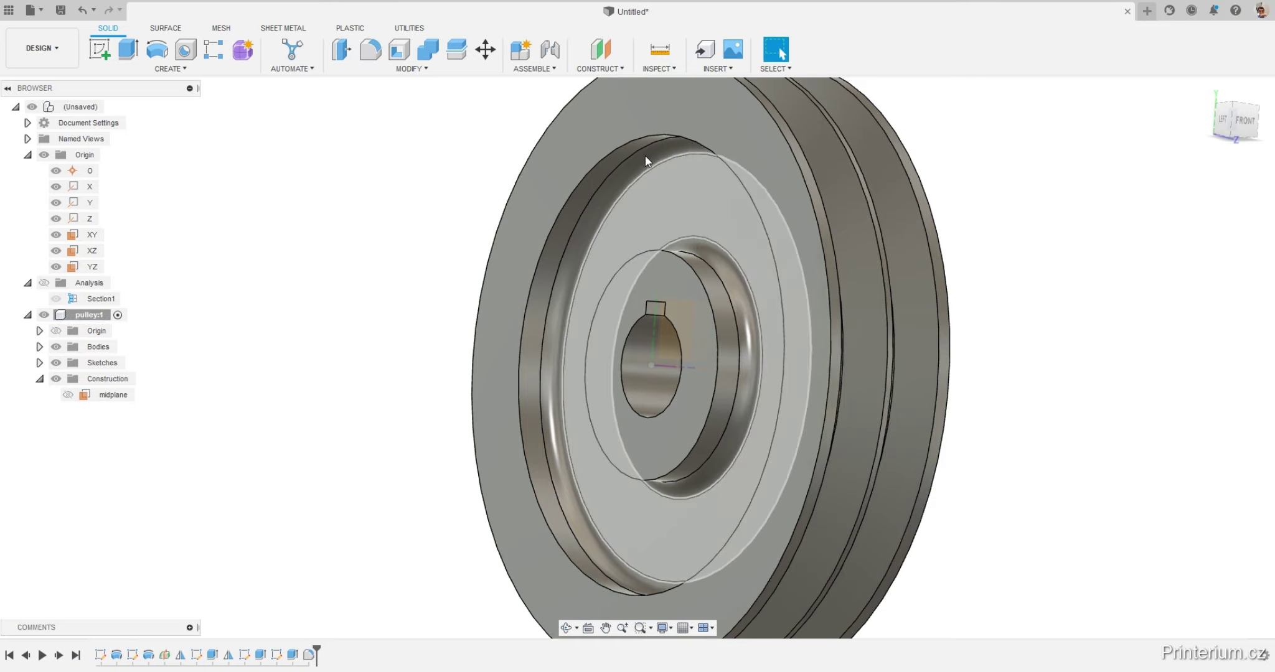
Compare the filleted model with the reference drawing and view the pulley from the front.
shift+middle_drag(962, 176, 753, 161)
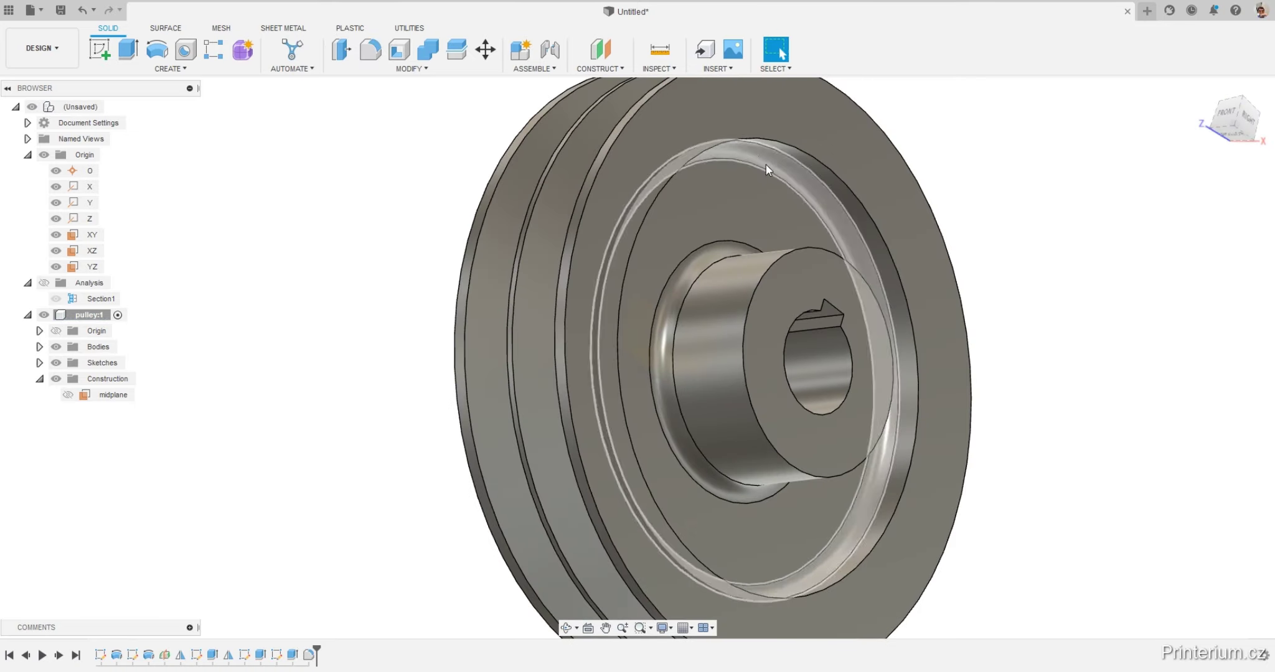
key(alt+Tab)
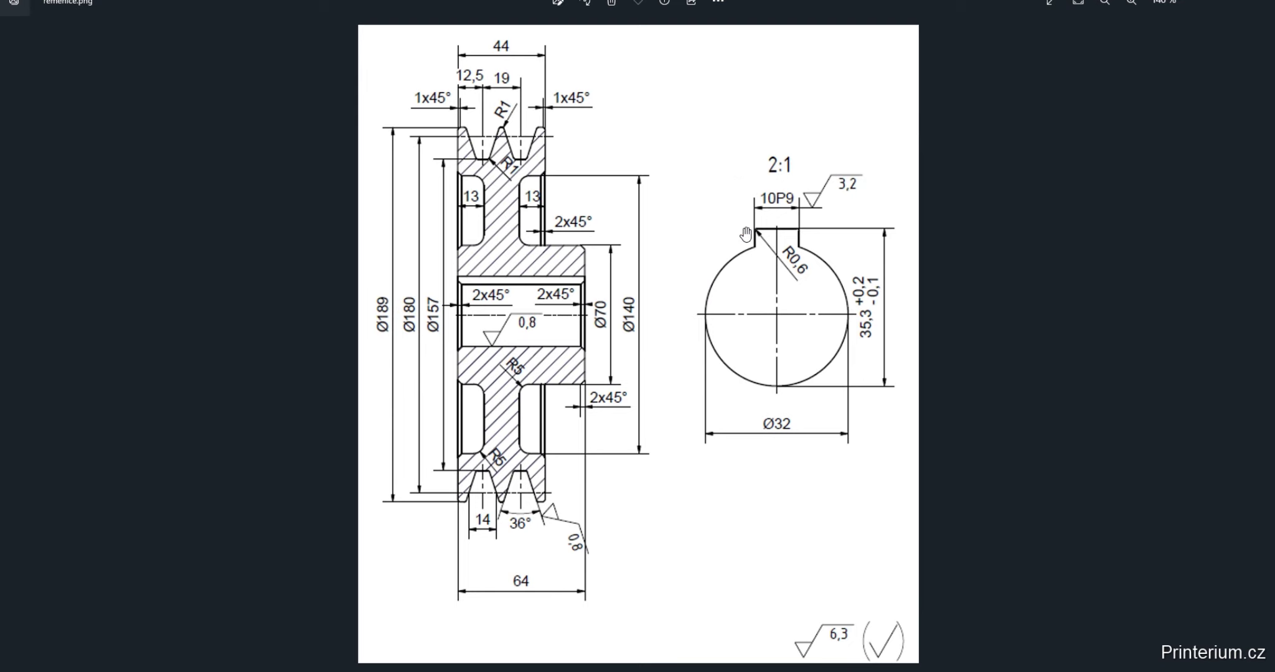
key(alt+Tab)
click(1236, 120)
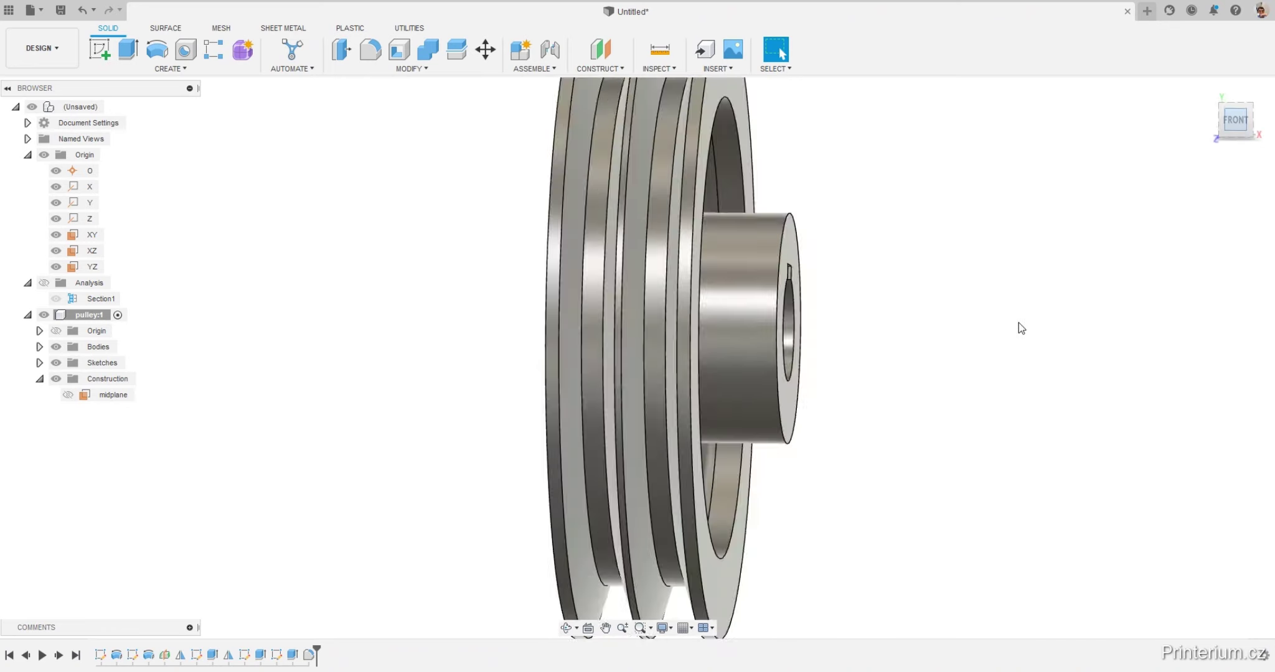
Round the left and right top edges of the middle ridge with a 1 mm fillet.
scroll(853, 157, up, 3)
scroll(859, 177, up, 3)
scroll(768, 153, up, 3)
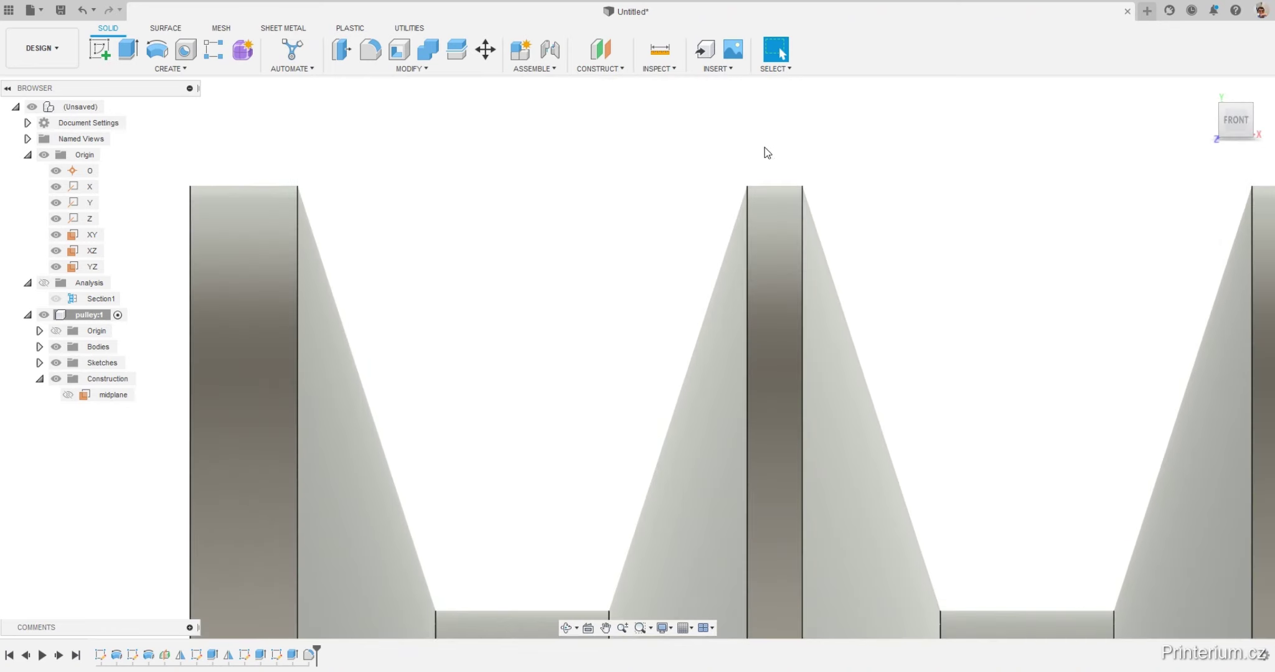
click(368, 53)
click(802, 205)
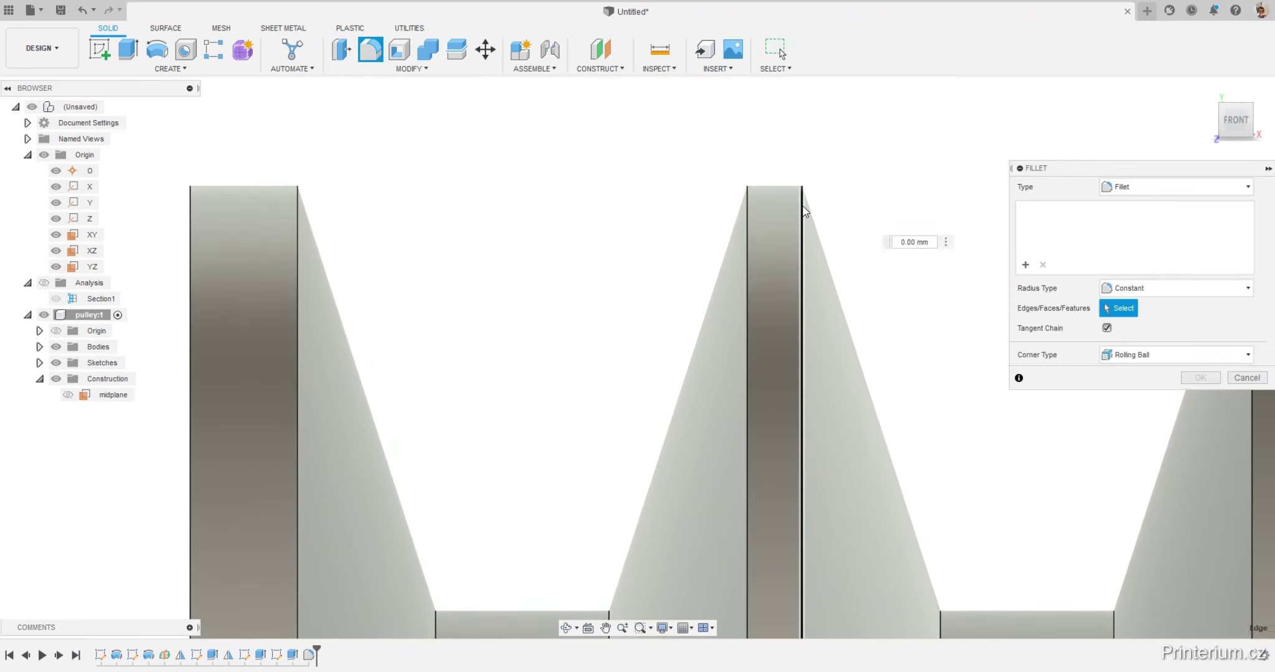
click(749, 200)
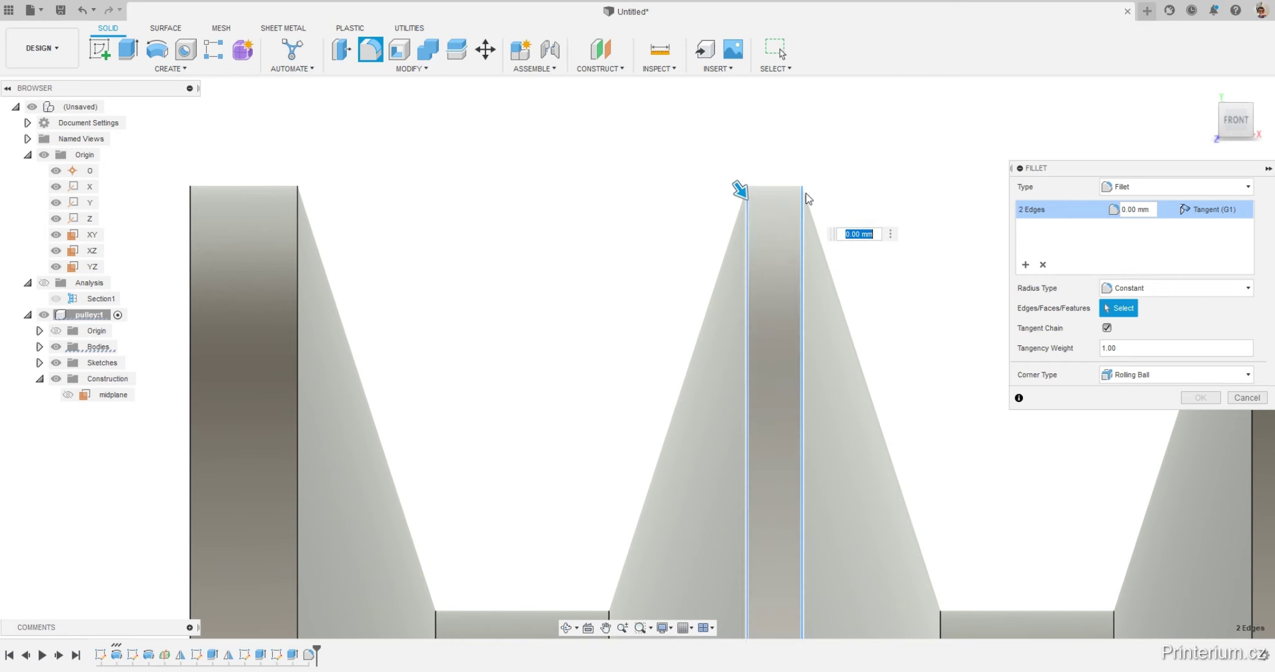
text(1)
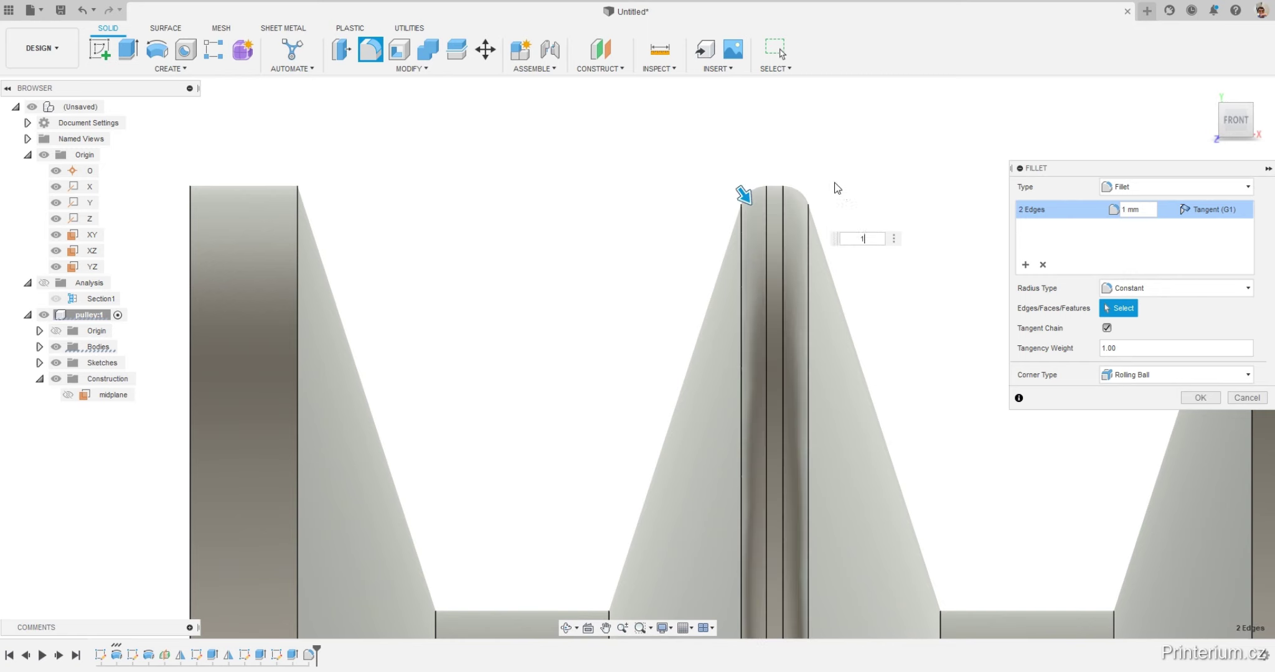
click(1200, 397)
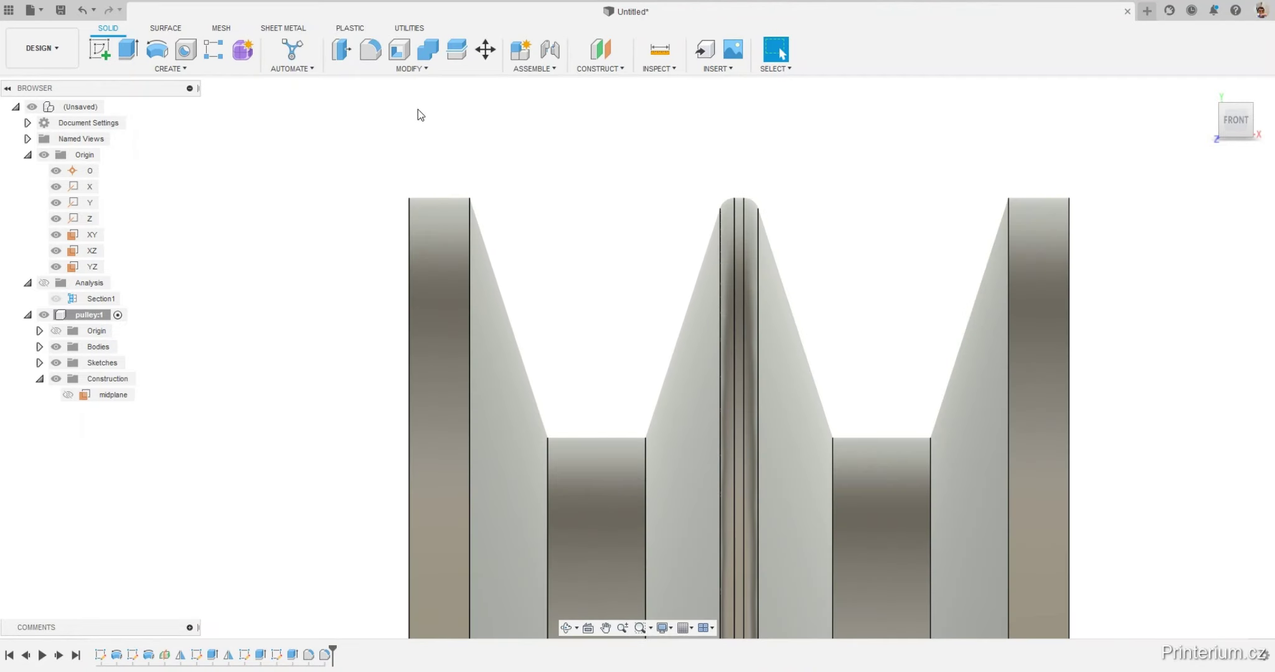
Chamfer the left and right outer rim edges of the pulley by 1 mm.
click(401, 69)
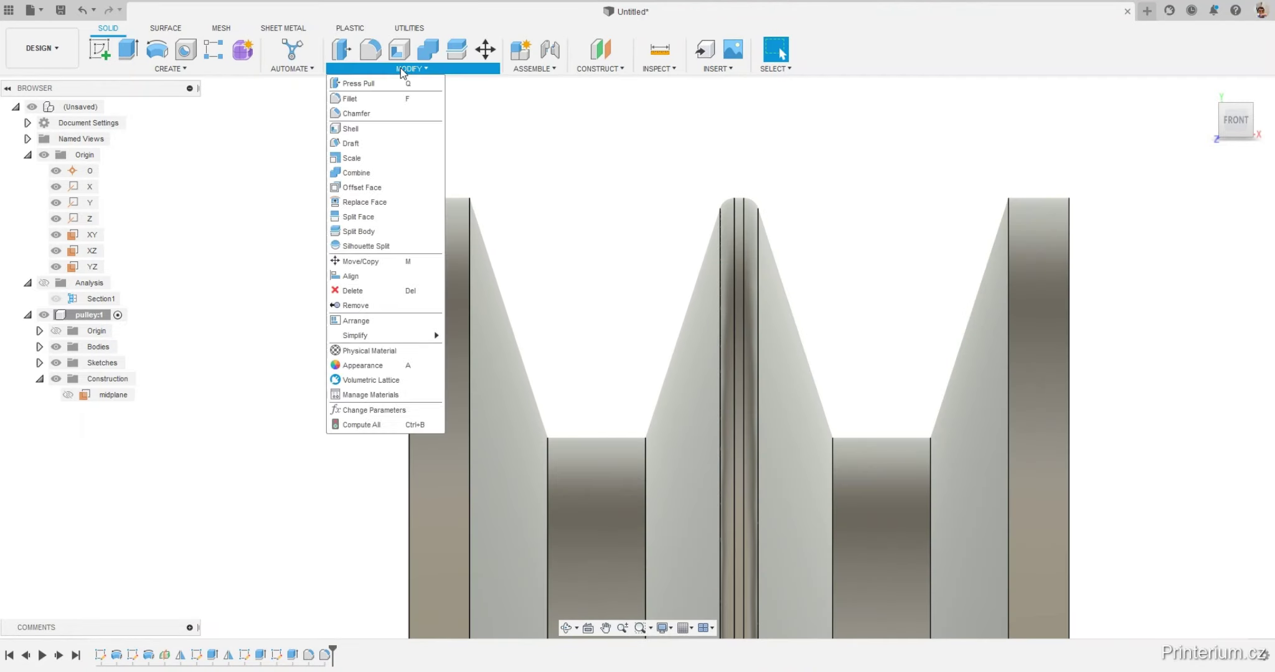
click(372, 112)
click(410, 205)
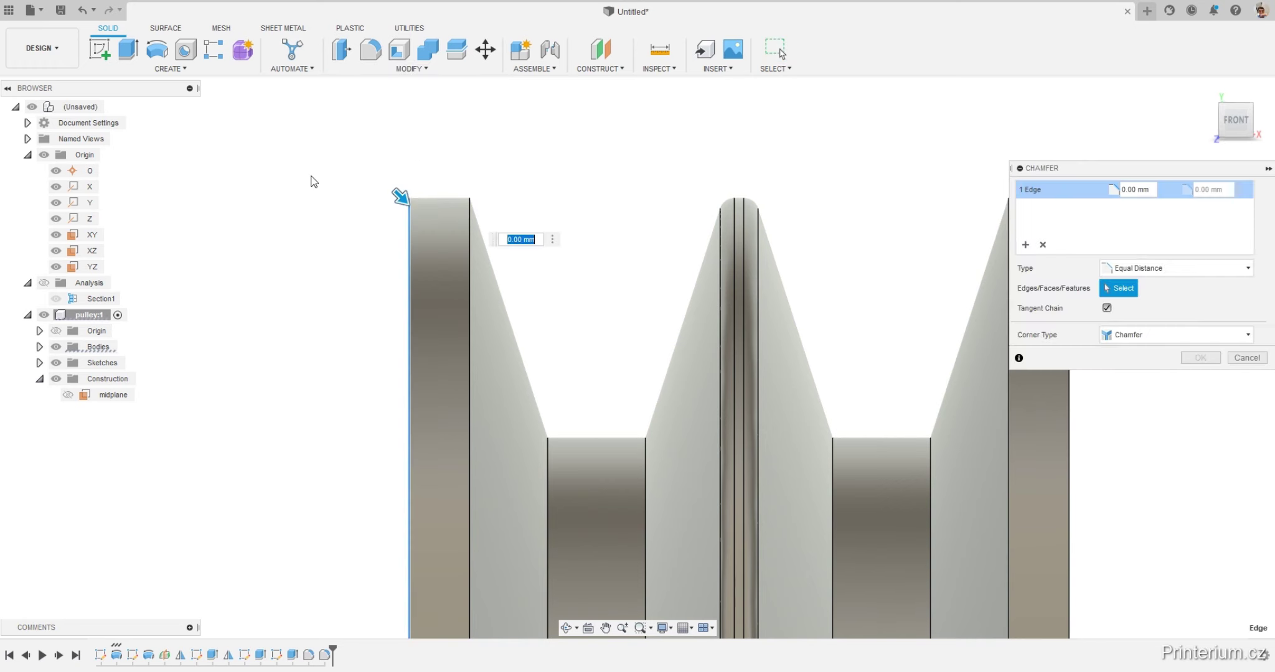
scroll(313, 180, down, 3)
click(785, 200)
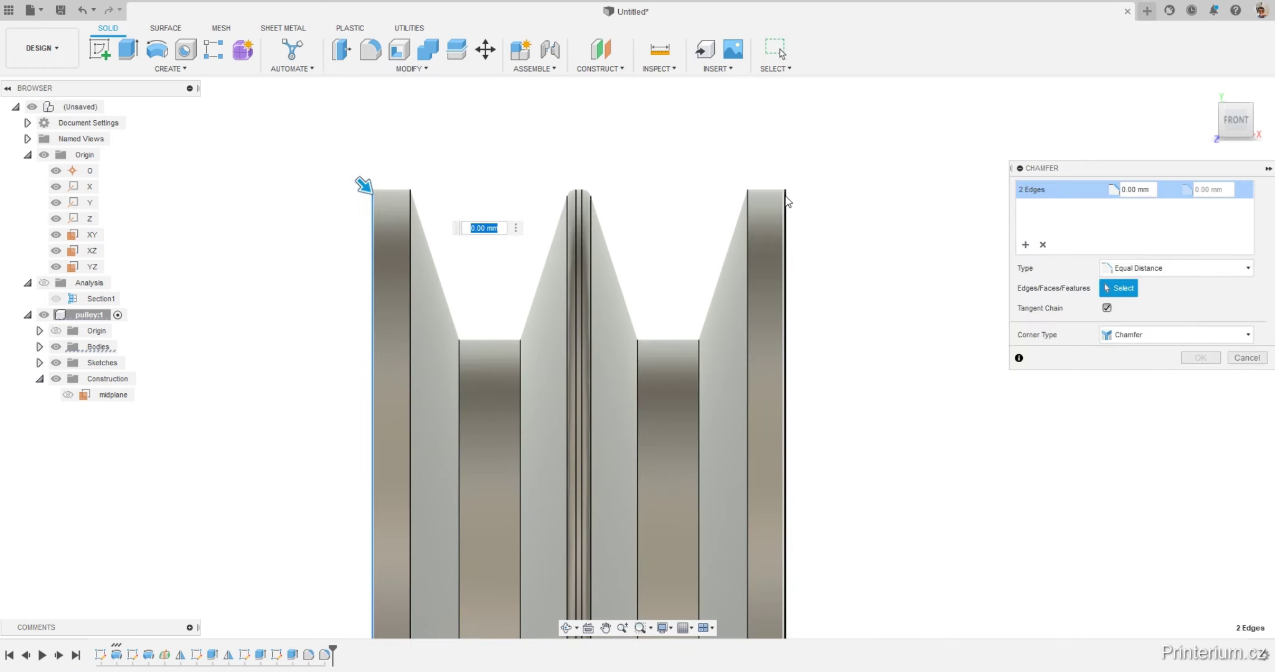
text(1)
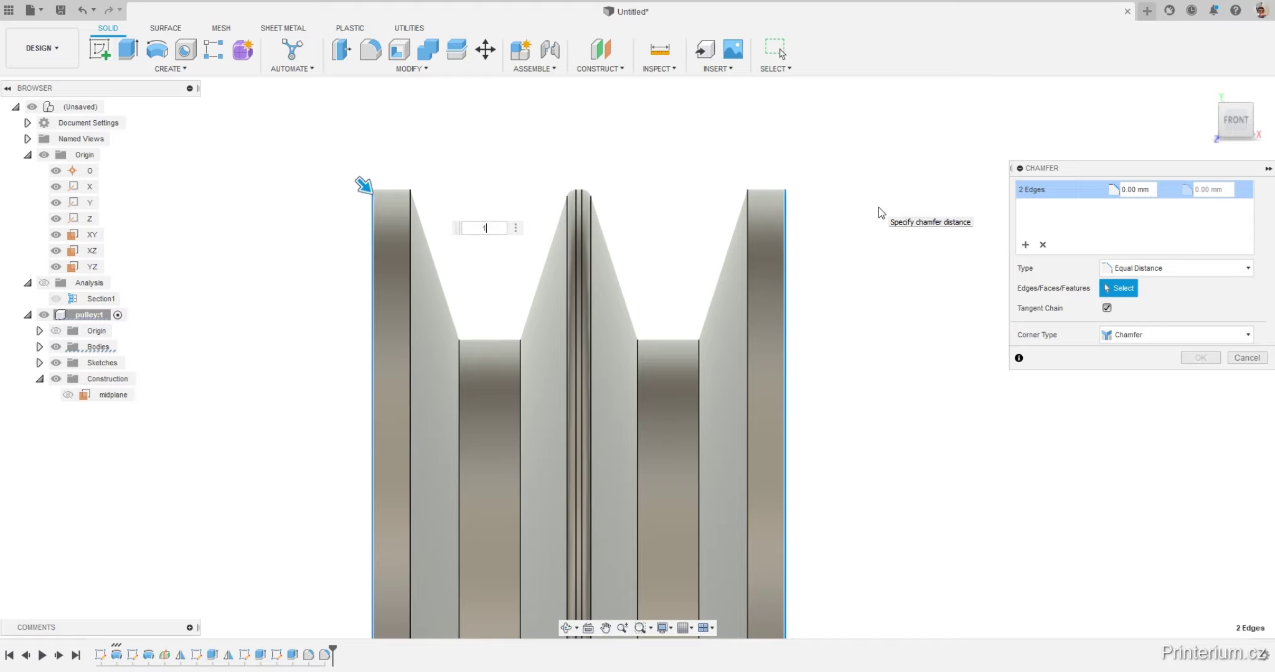
click(1200, 358)
scroll(632, 181, down, 2)
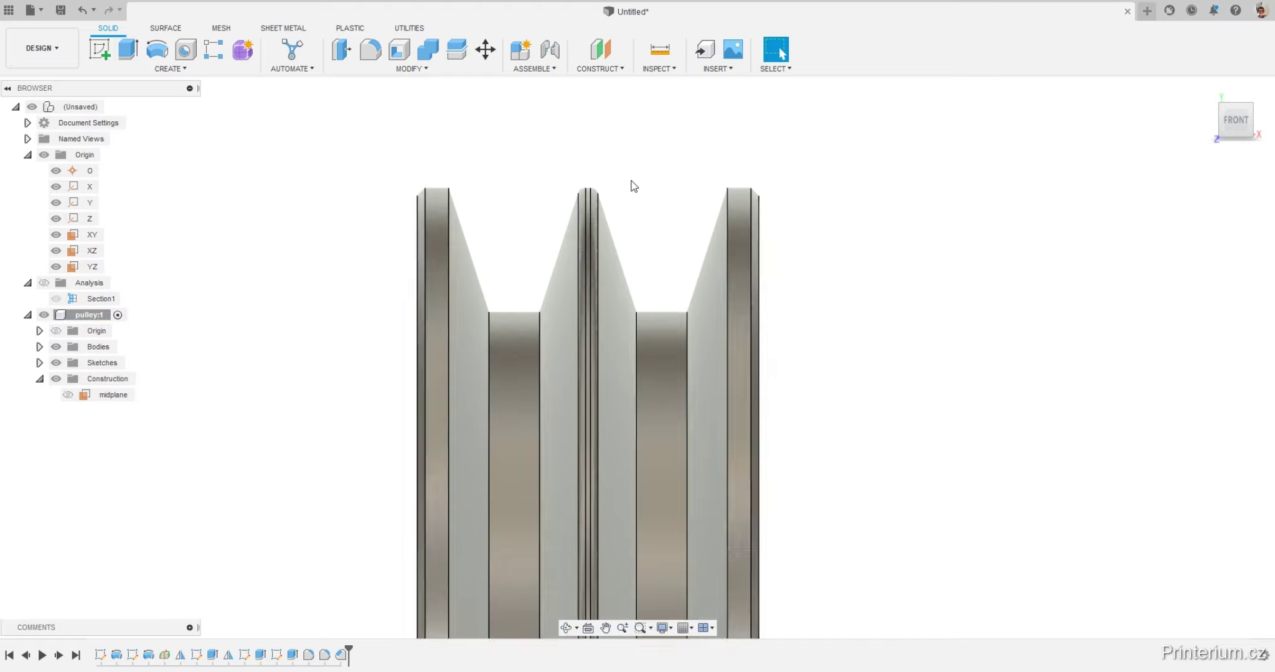
scroll(615, 212, down, 2)
mouse_move(614, 212)
shift+middle_down()
mouse_move(834, 256)
mouse_move(720, 260)
mouse_move(810, 220)
shift+middle_up()
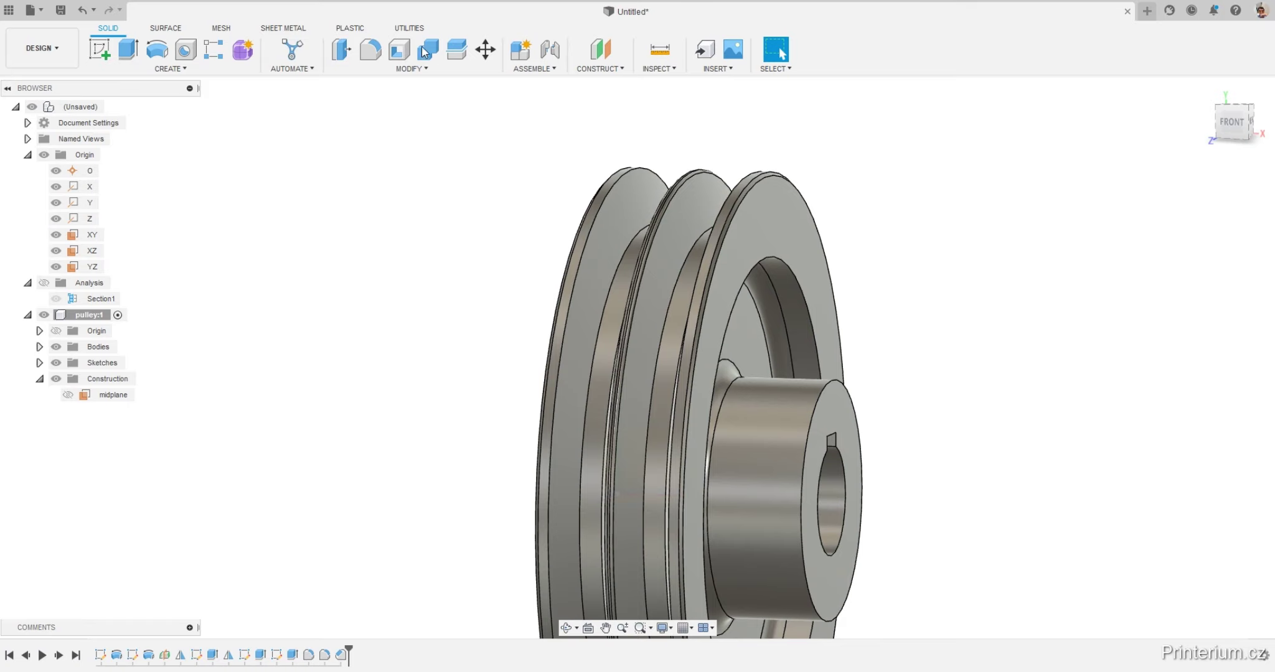
Chamfer the two hub edges and two bore edges by 2 mm.
click(410, 68)
click(361, 121)
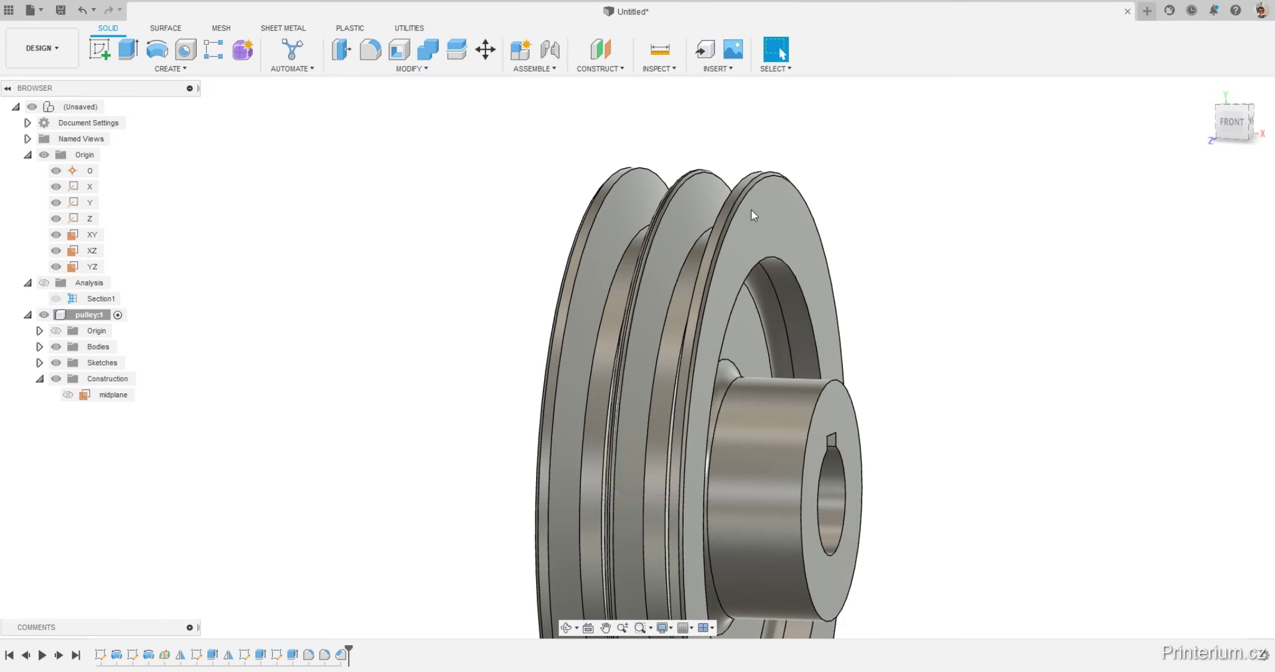
click(788, 262)
shift+middle_drag(871, 222, 692, 231)
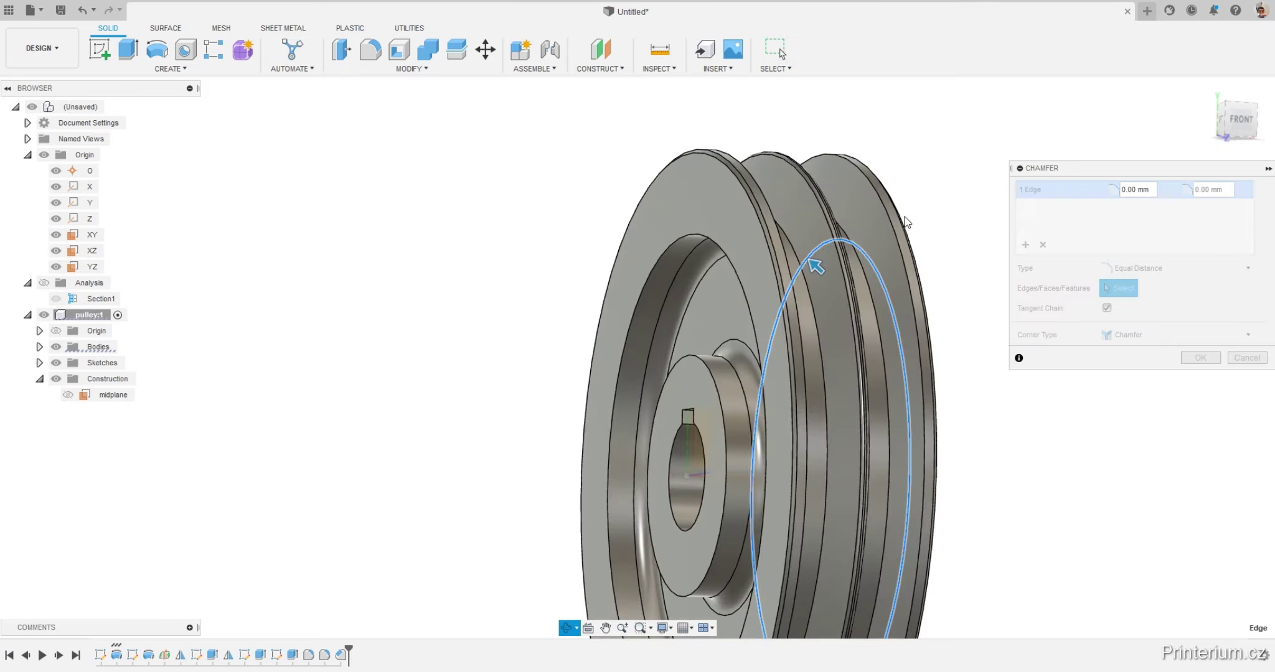
click(692, 231)
mouse_move(521, 219)
shift+middle_down()
mouse_move(871, 349)
mouse_move(820, 336)
mouse_move(734, 355)
shift+middle_up()
scroll(790, 359, up, 5)
click(795, 364)
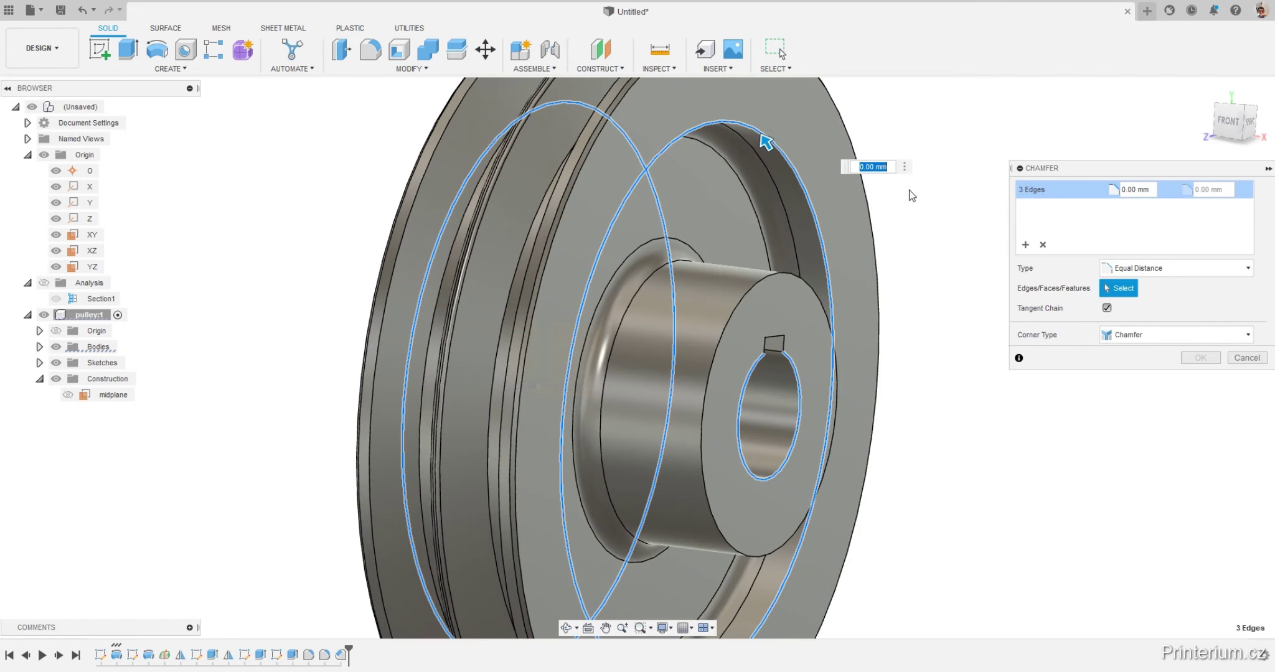
shift+middle_drag(914, 197, 701, 330)
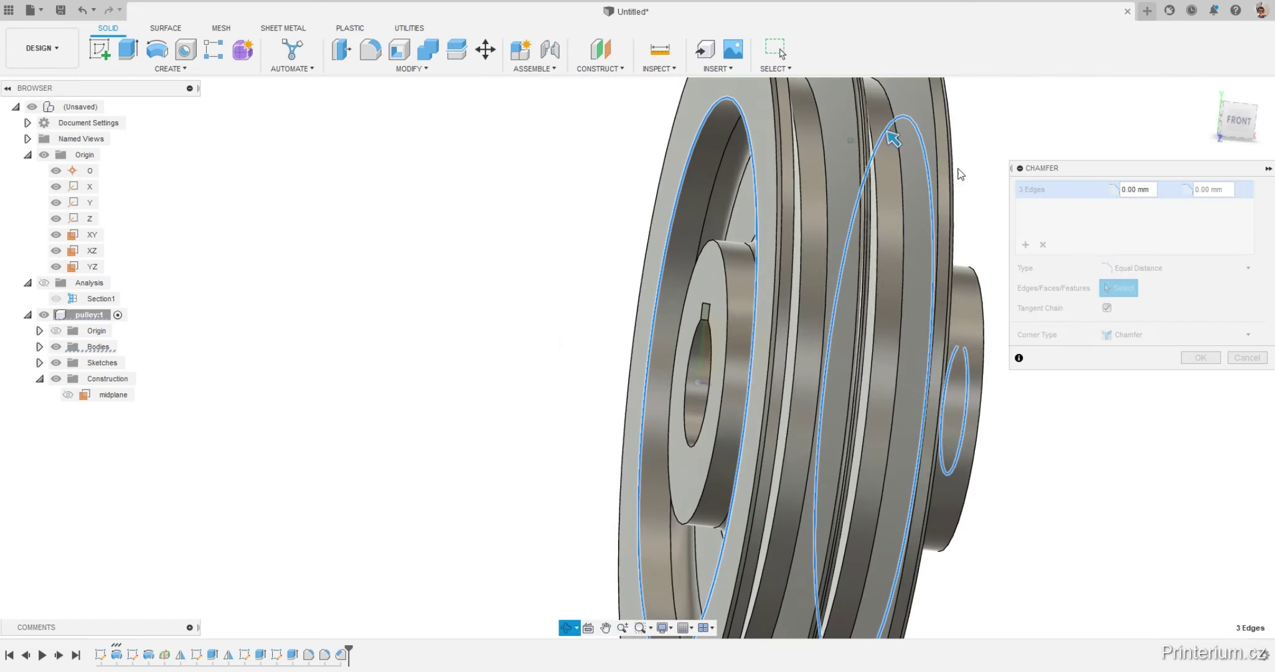
click(696, 331)
text(2)
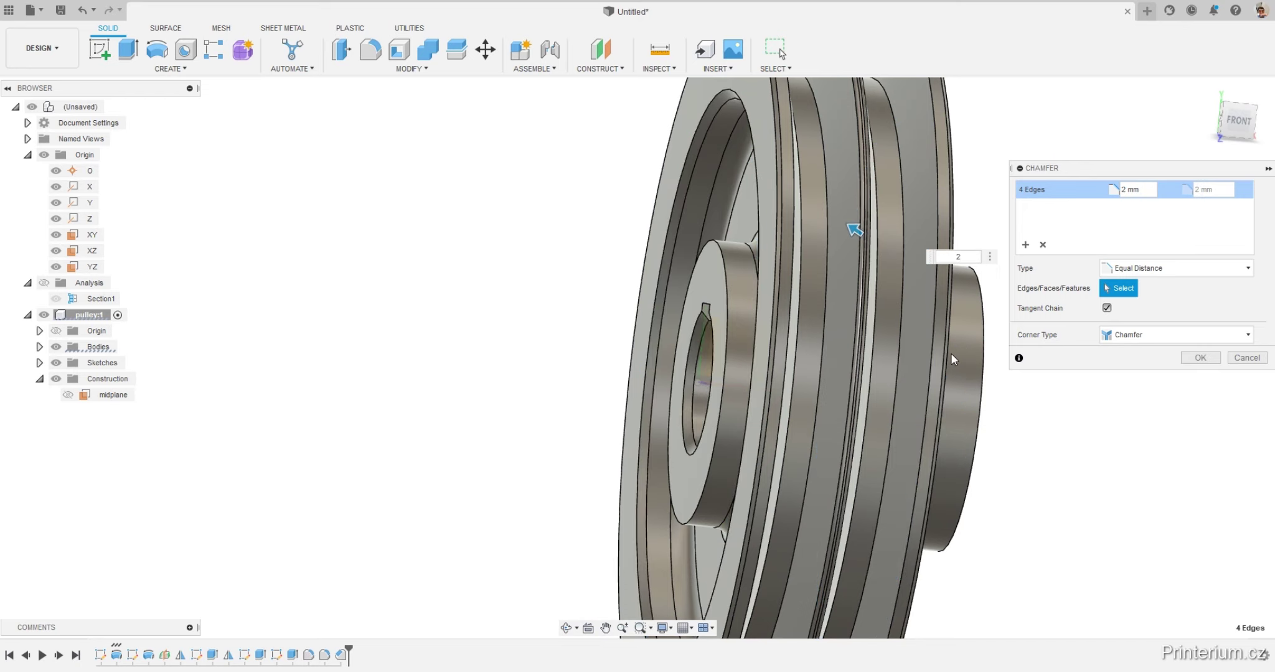
click(1199, 359)
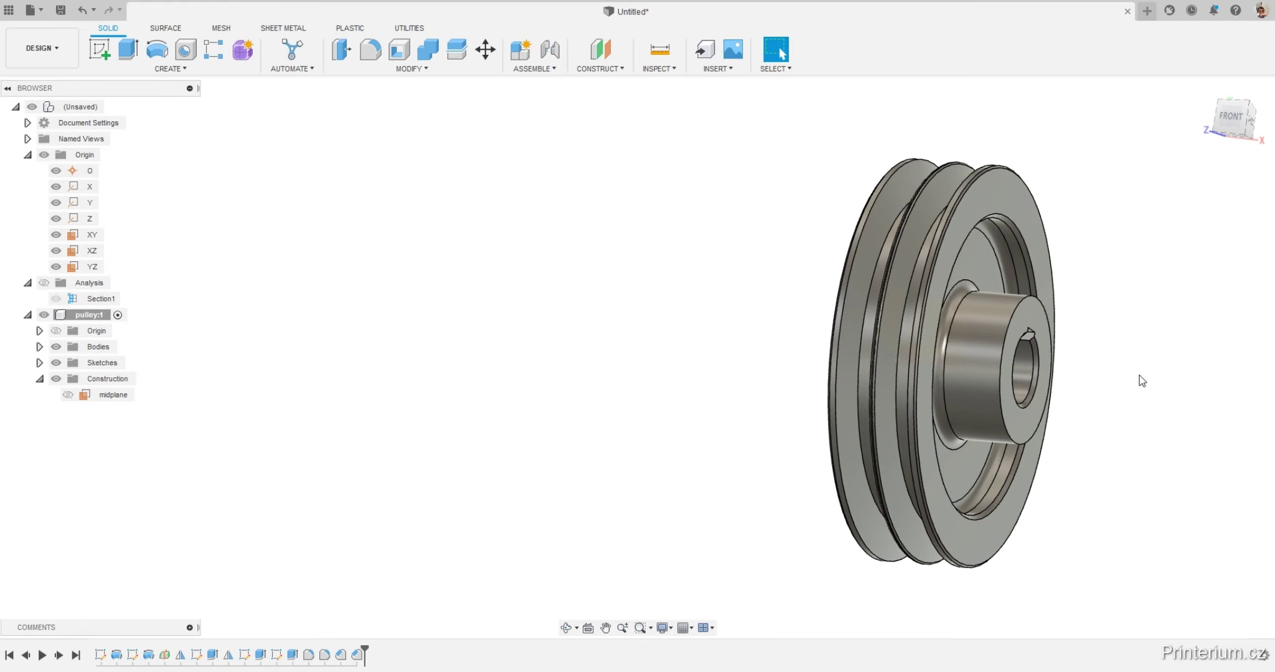
scroll(1141, 381, up, 5)
Round both inner keyway corner edges with a 0.6 mm fillet.
scroll(1136, 352, up, 5)
shift+middle_drag(980, 344, 918, 330)
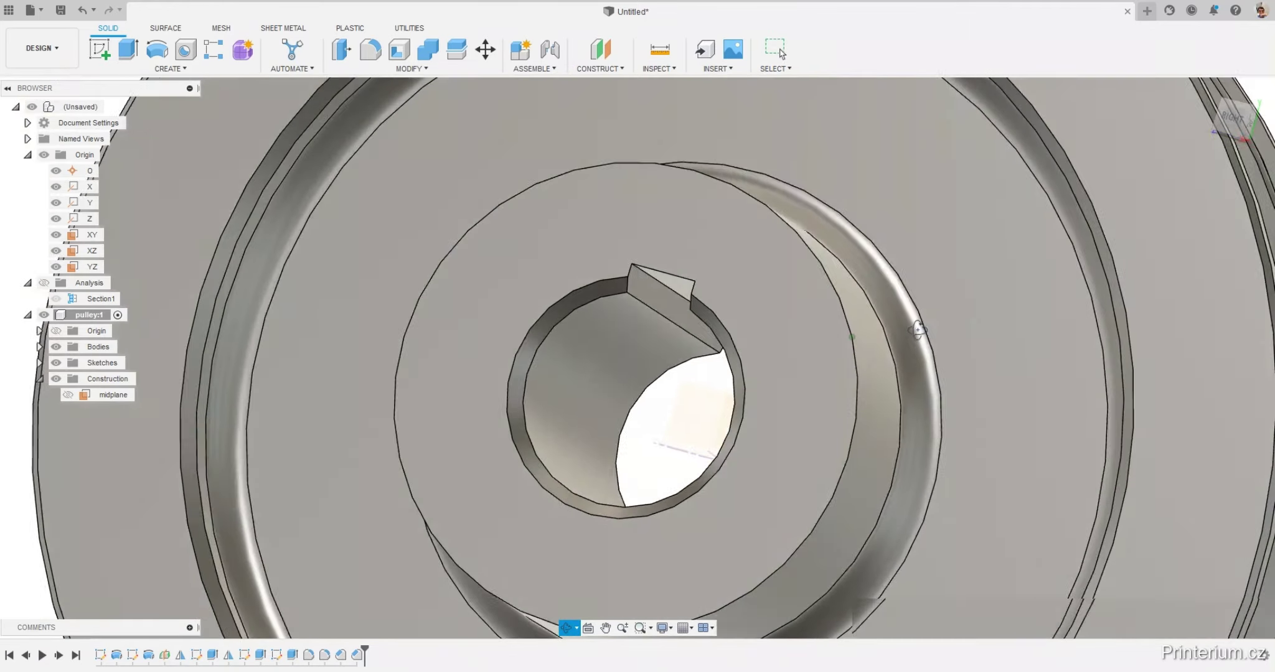
scroll(654, 267, up, 5)
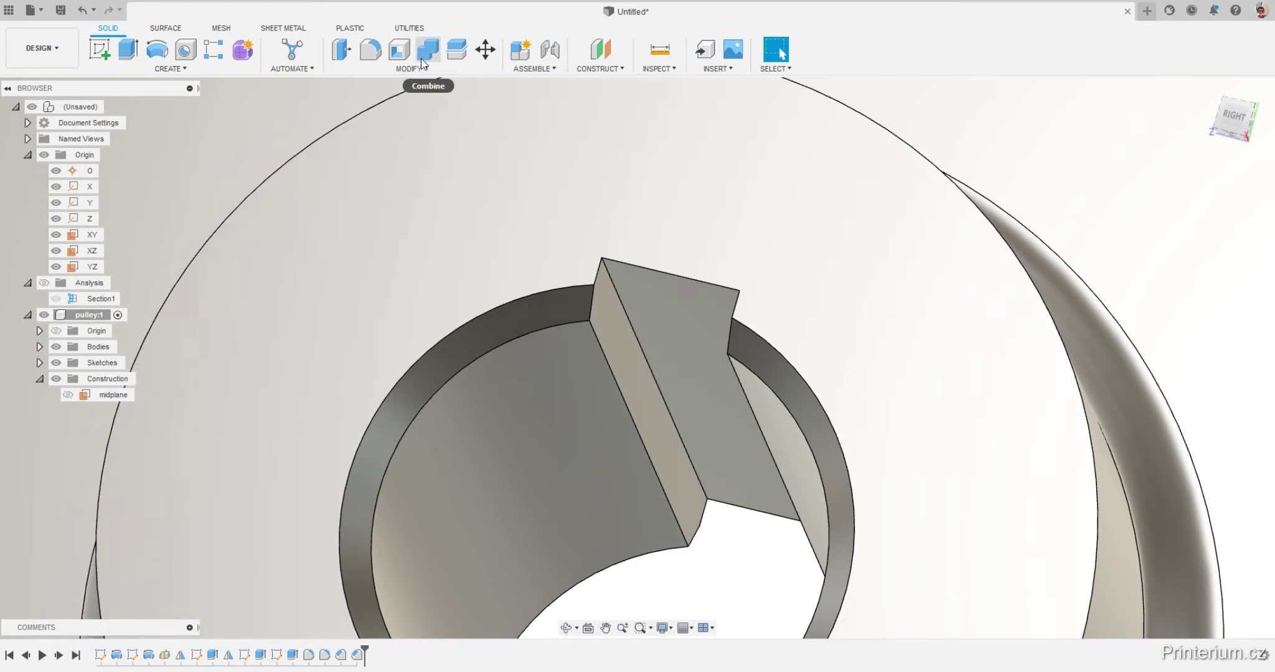
click(371, 54)
click(607, 278)
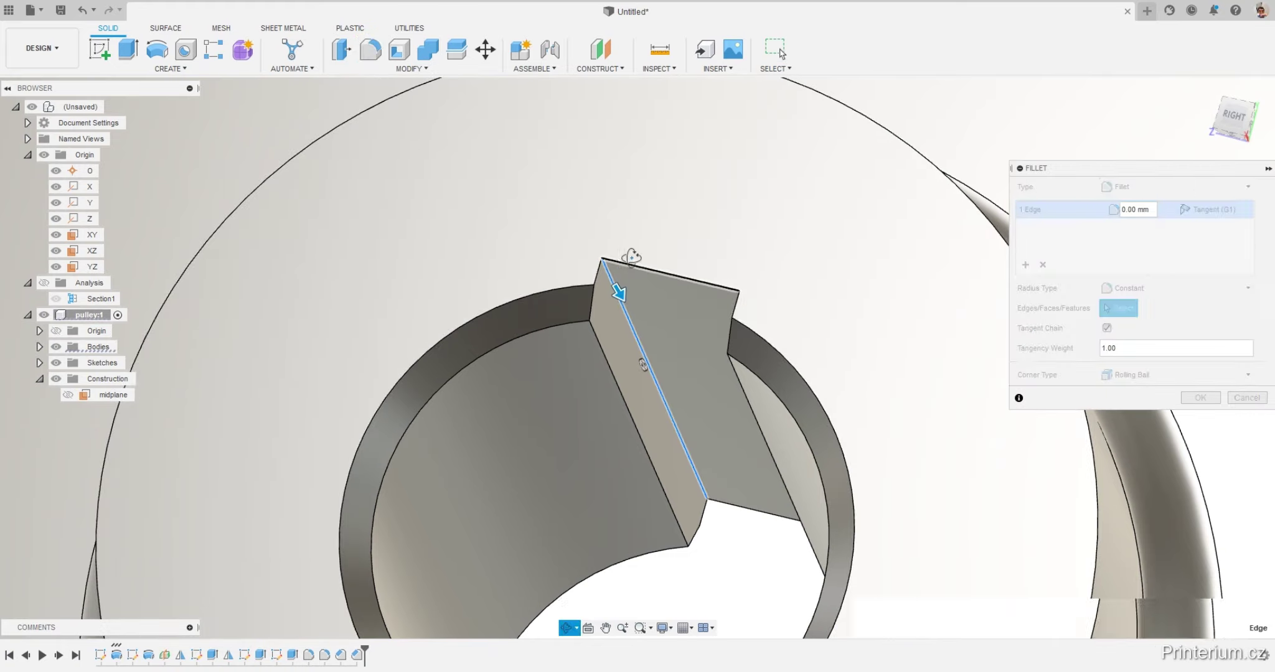
shift+middle_drag(631, 256, 732, 308)
click(766, 305)
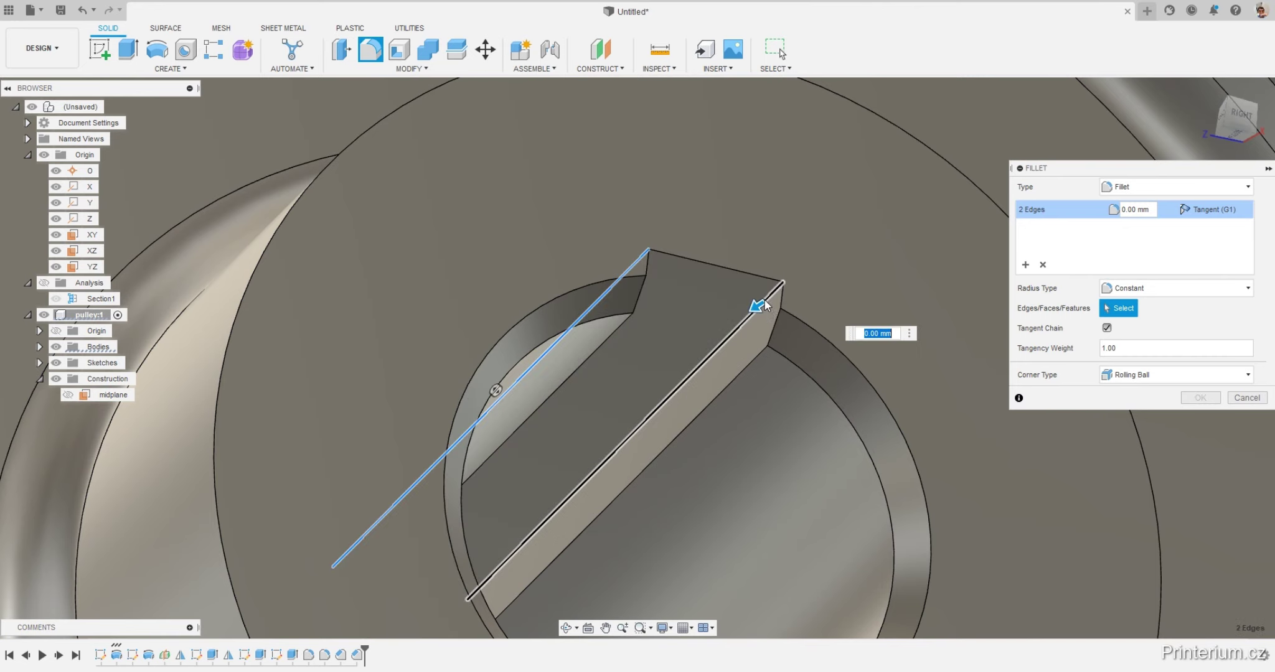
text(0,6)
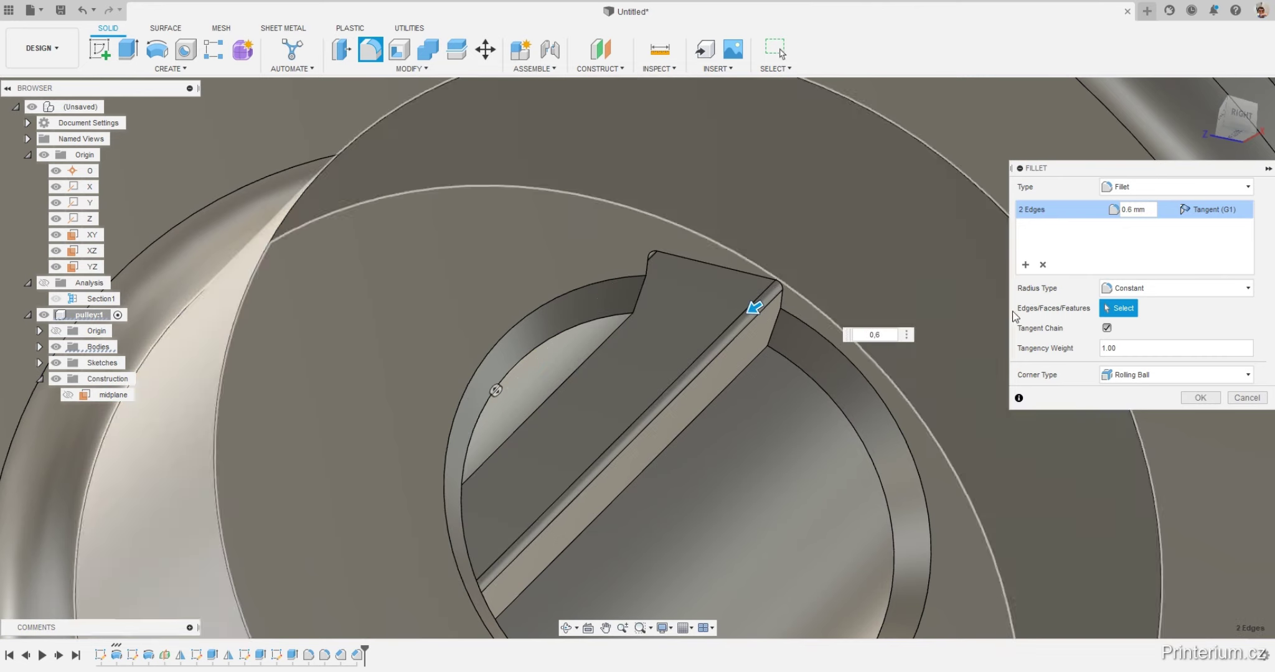
click(1196, 397)
scroll(850, 327, down, 3)
scroll(872, 305, down, 3)
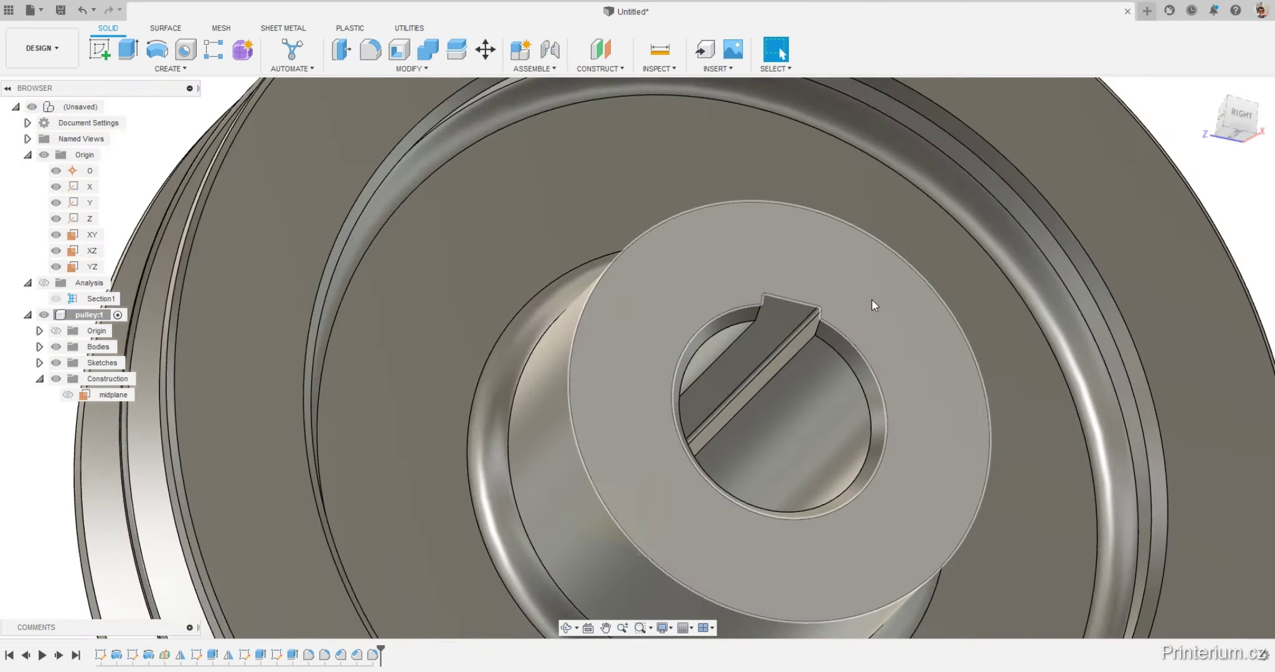
scroll(872, 299, down, 5)
shift+middle_drag(976, 251, 1027, 267)
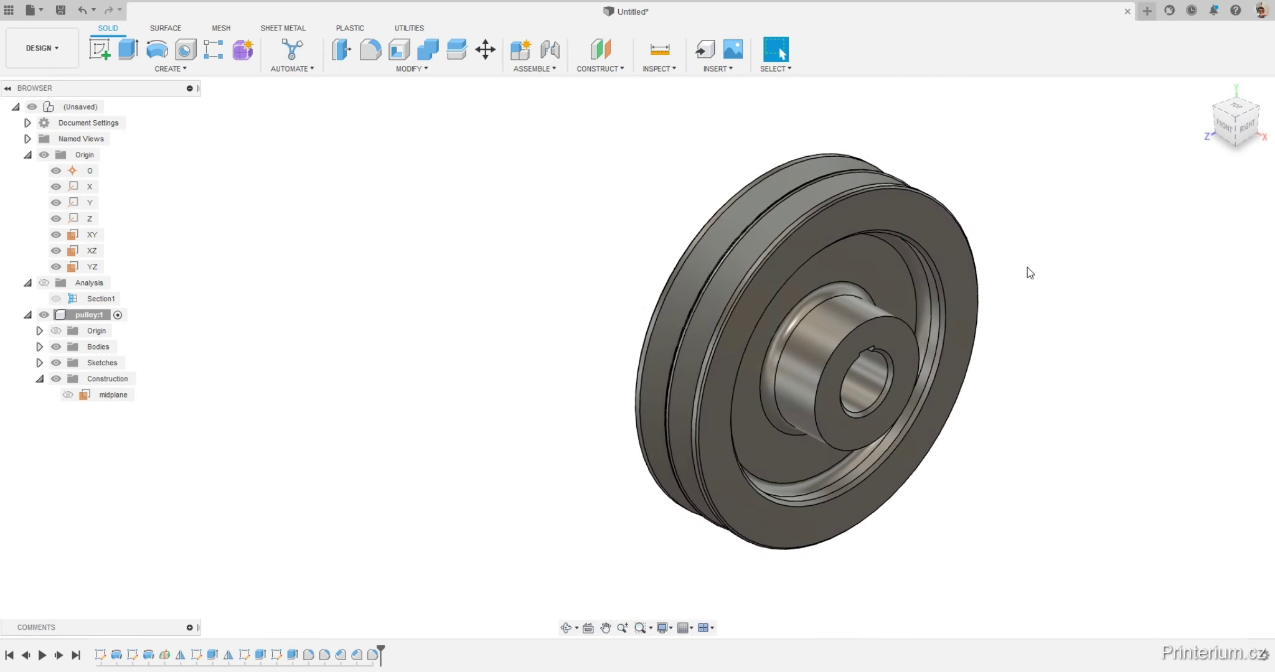
Check the drawing, then chamfer the hub's front outer edge by 2 mm.
key(alt+Tab)
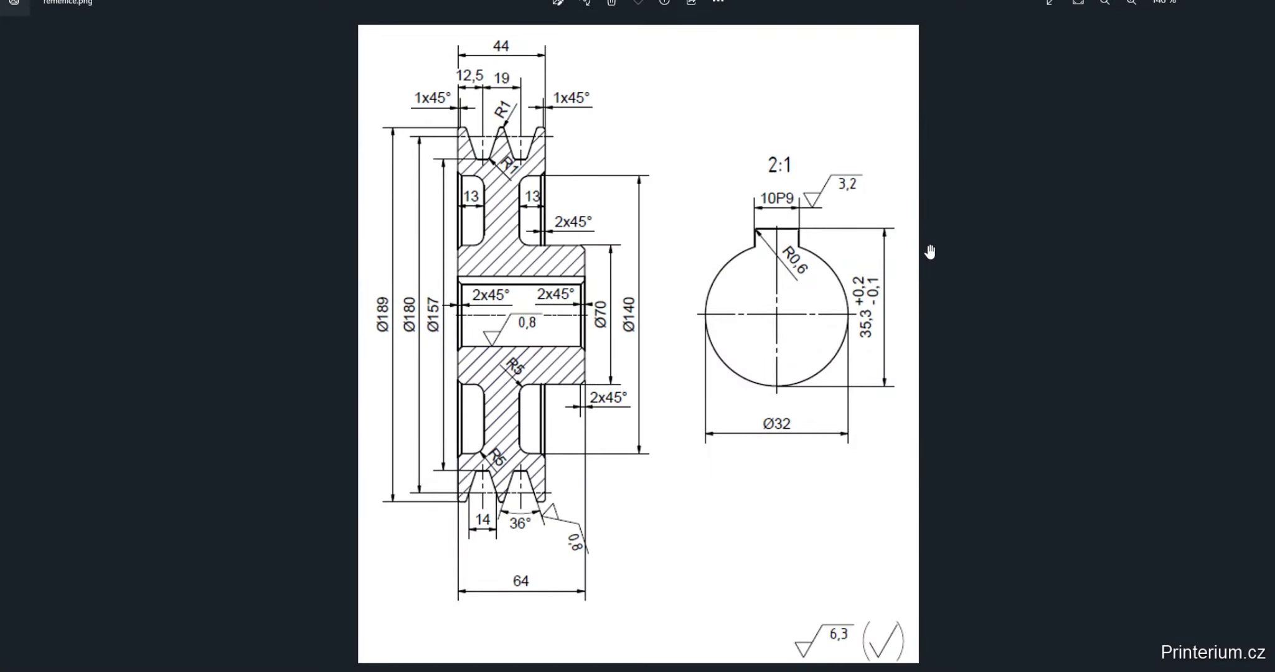
key(alt+Tab)
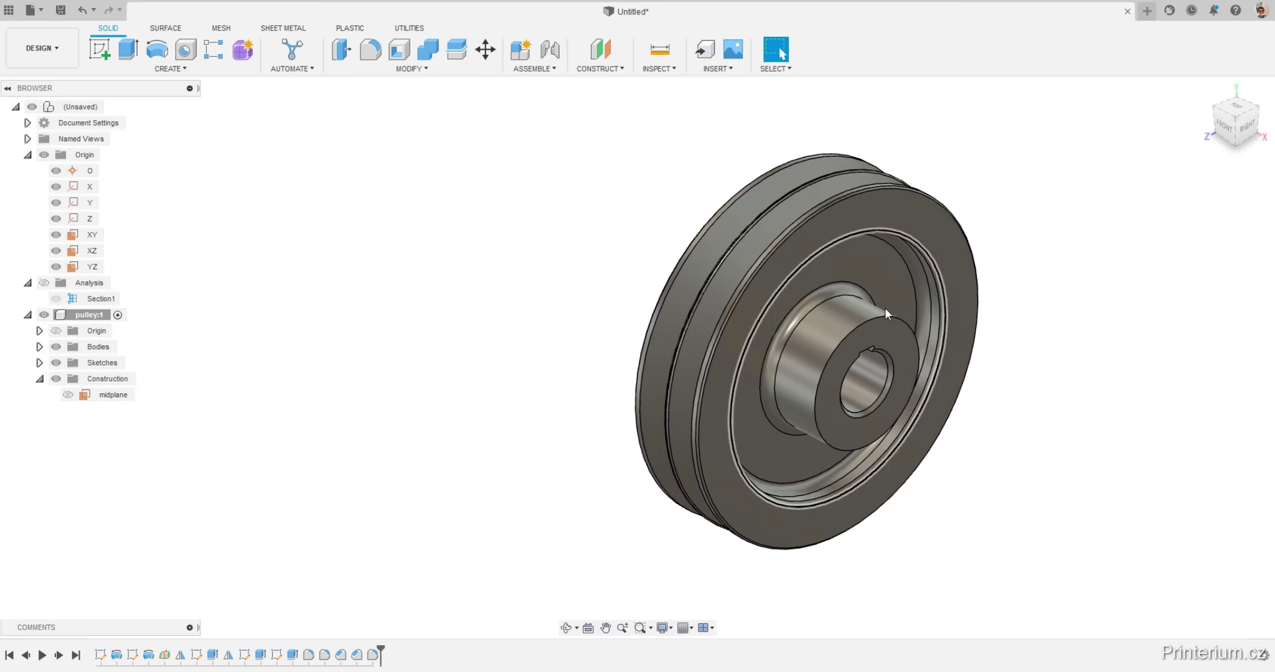
scroll(885, 308, up, 5)
click(411, 68)
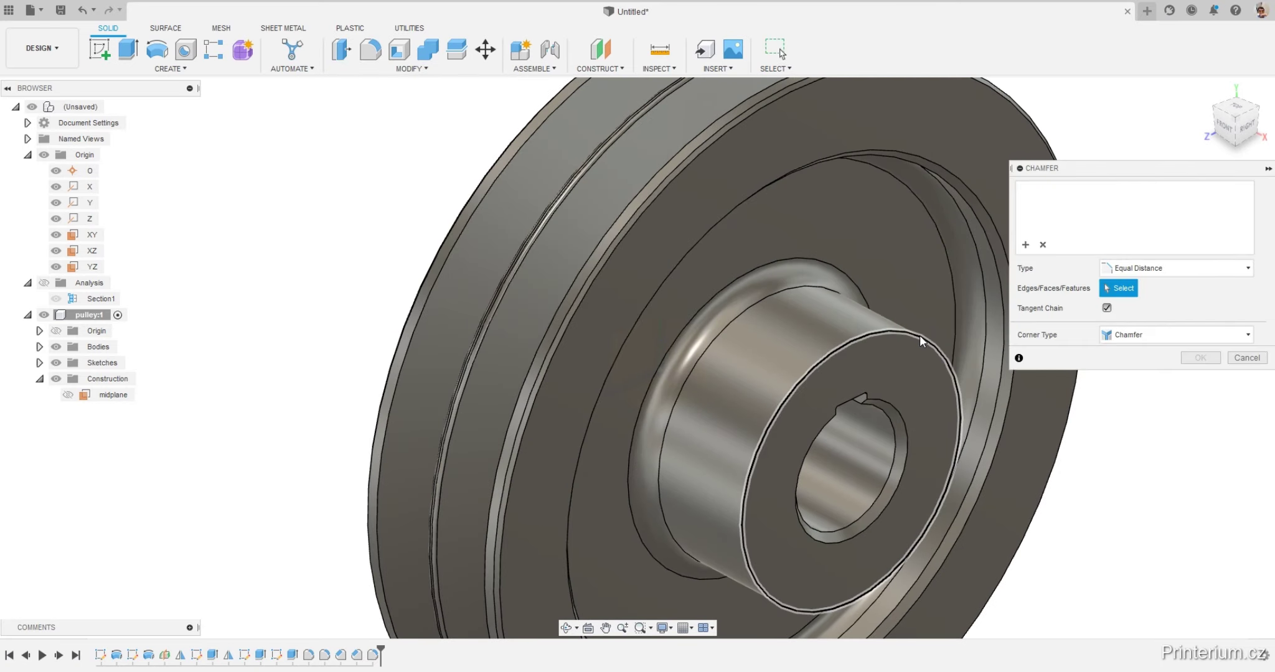
click(920, 333)
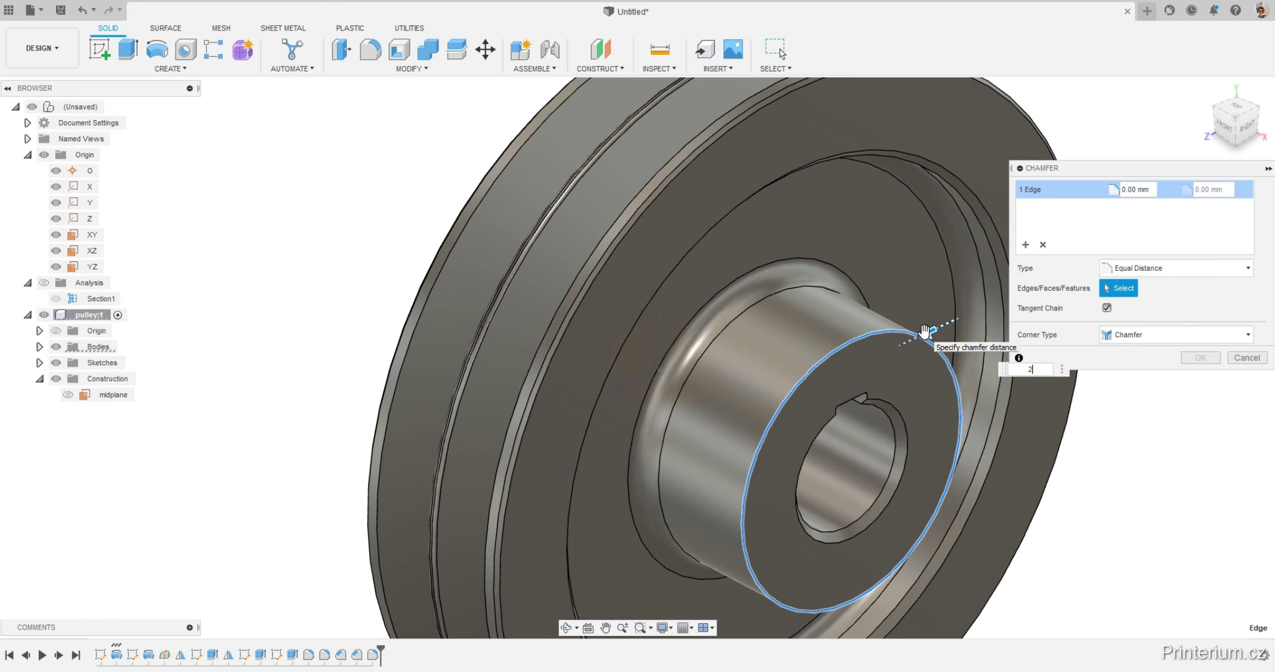
text(2)
click(1194, 361)
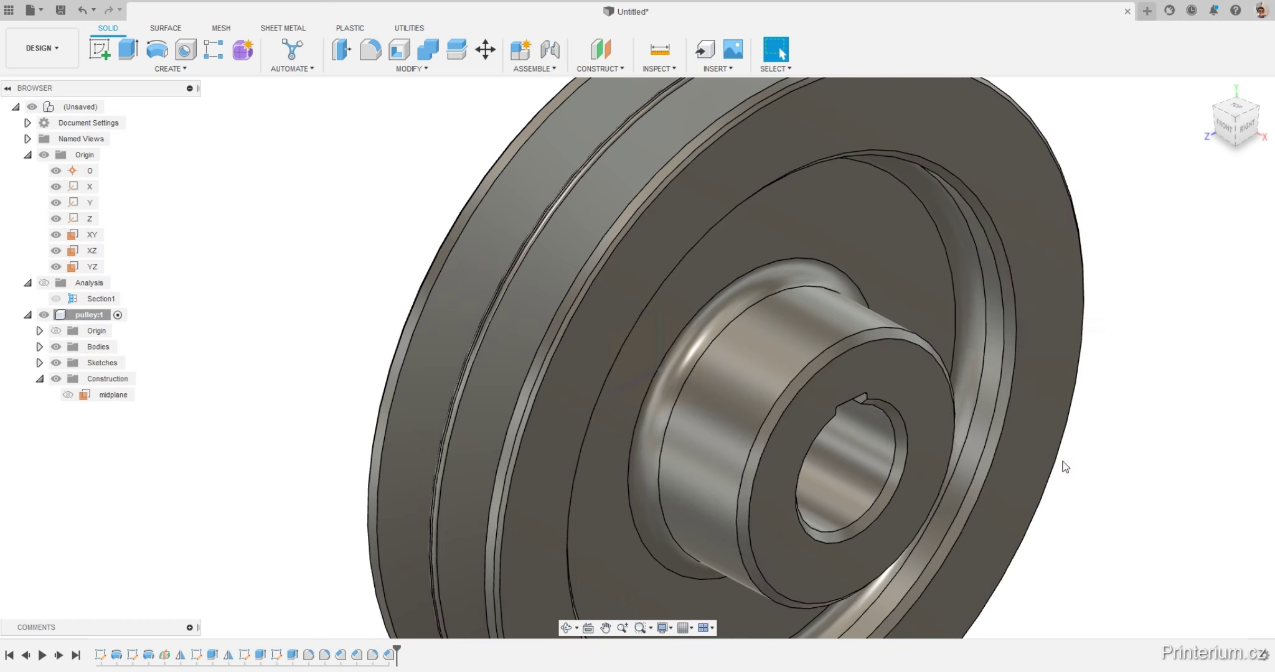
scroll(1066, 467, down, 5)
scroll(1061, 427, up, 3)
key(alt+Tab)
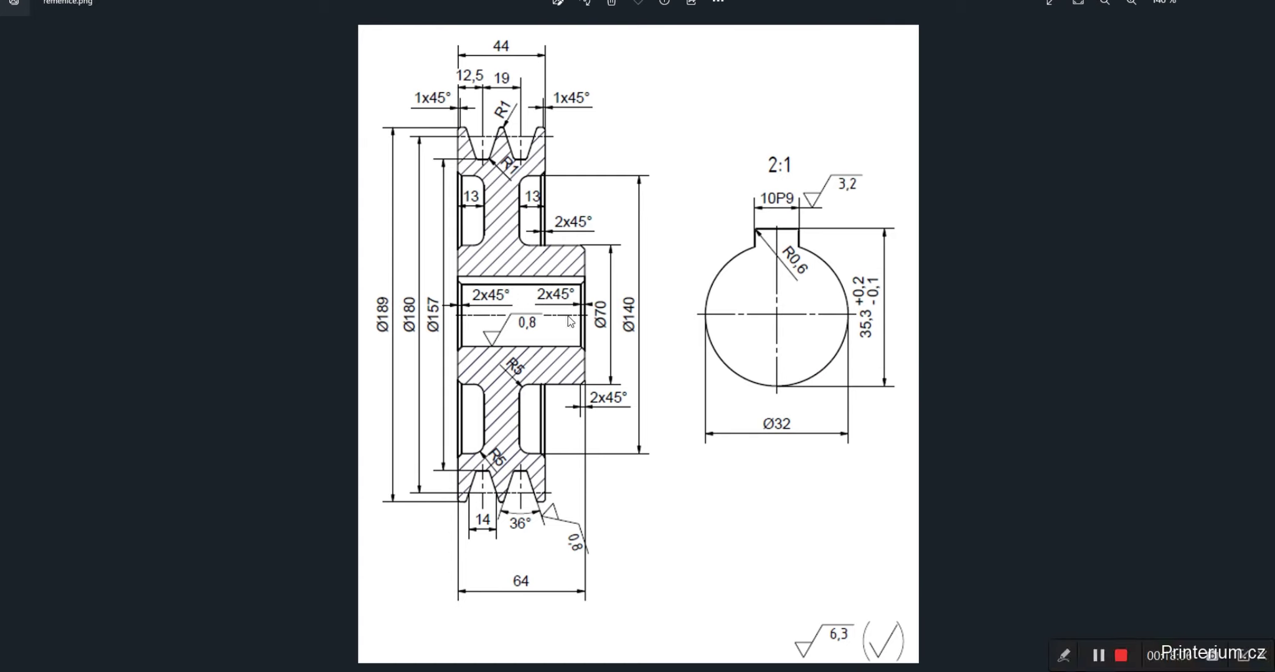
key(alt+Tab)
mouse_move(881, 361)
shift+middle_down()
mouse_move(493, 286)
mouse_move(820, 386)
mouse_move(727, 377)
mouse_move(772, 357)
mouse_move(859, 359)
mouse_move(902, 329)
mouse_move(842, 382)
shift+middle_up()
scroll(820, 386, down, 5)
scroll(840, 370, up, 4)
key(alt+Tab)
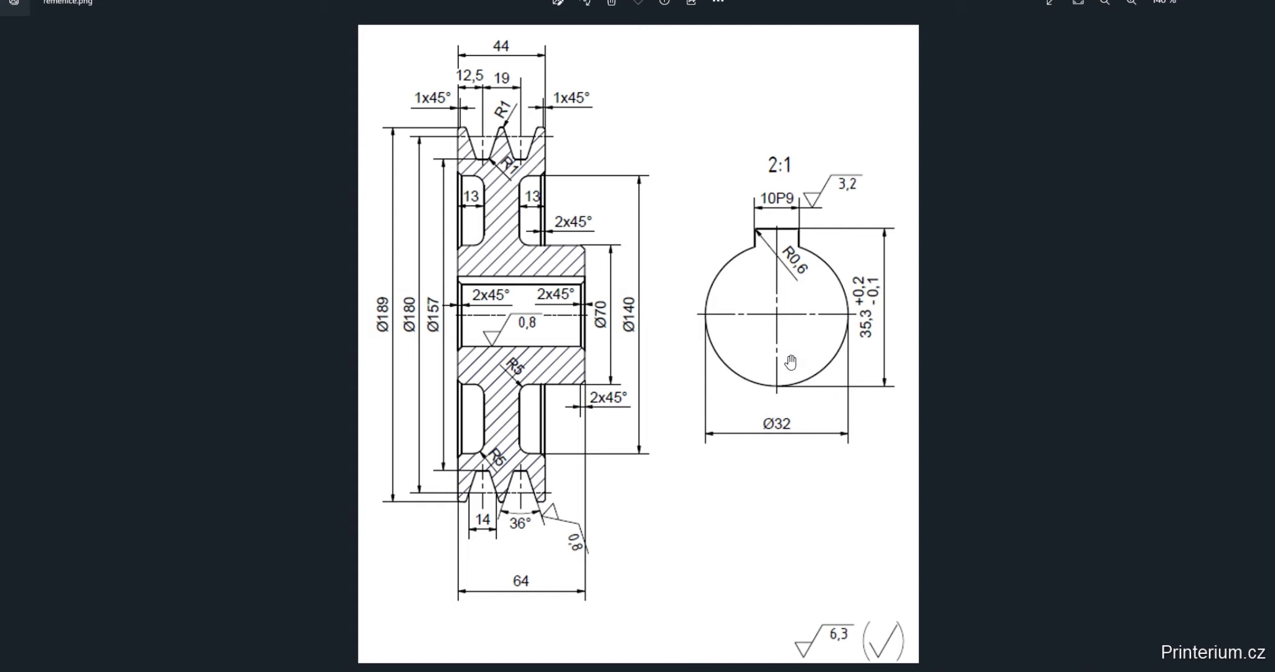
key(alt+Tab)
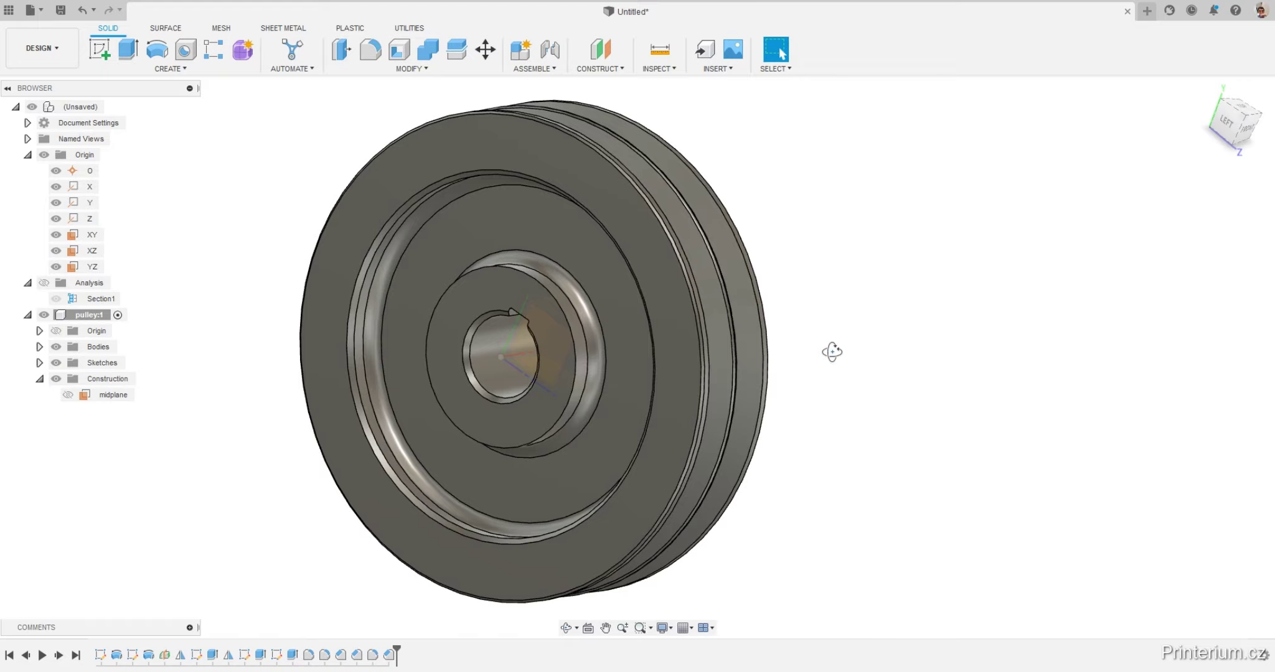
Turn on Section1 visibility and view the sectioned pulley from the front.
mouse_move(831, 353)
shift+middle_down()
mouse_move(793, 321)
mouse_move(820, 367)
shift+middle_up()
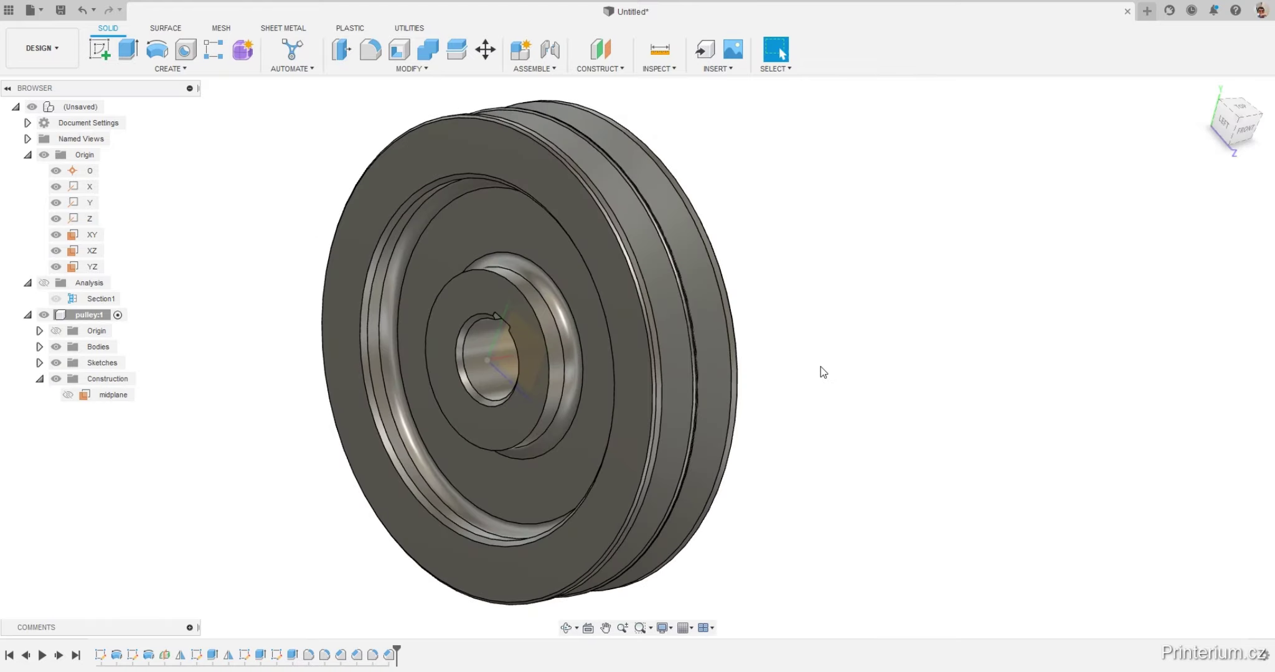
scroll(709, 352, down, 5)
scroll(709, 352, up, 5)
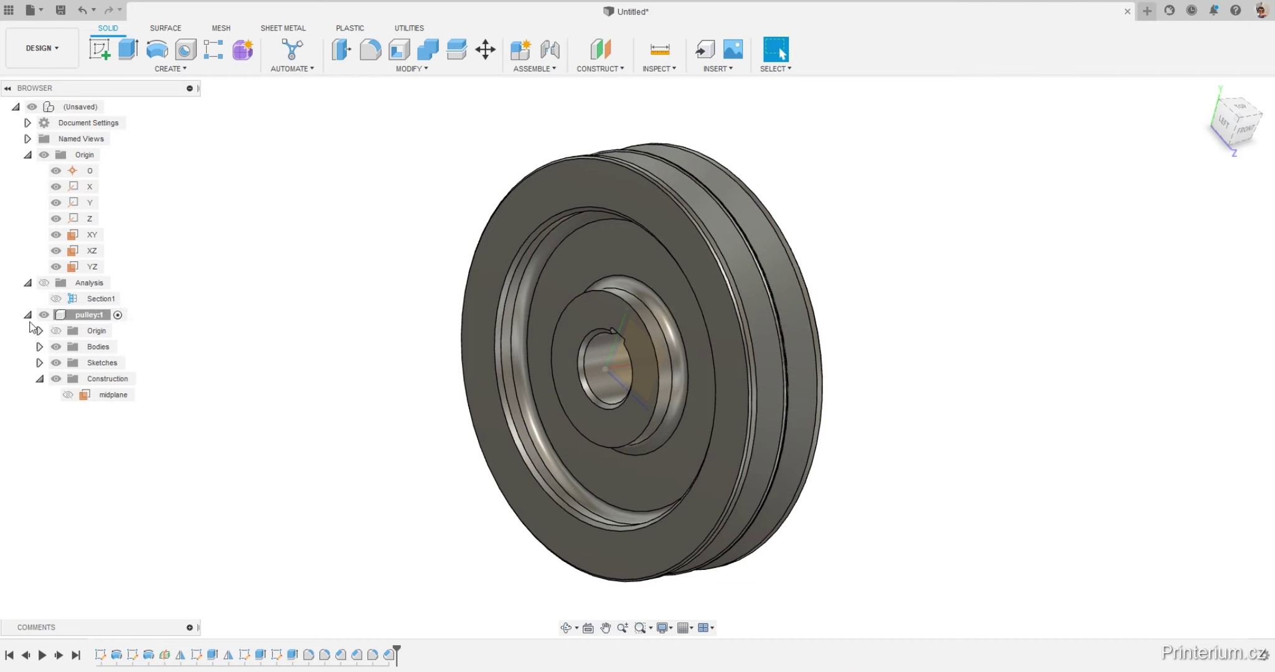
click(44, 283)
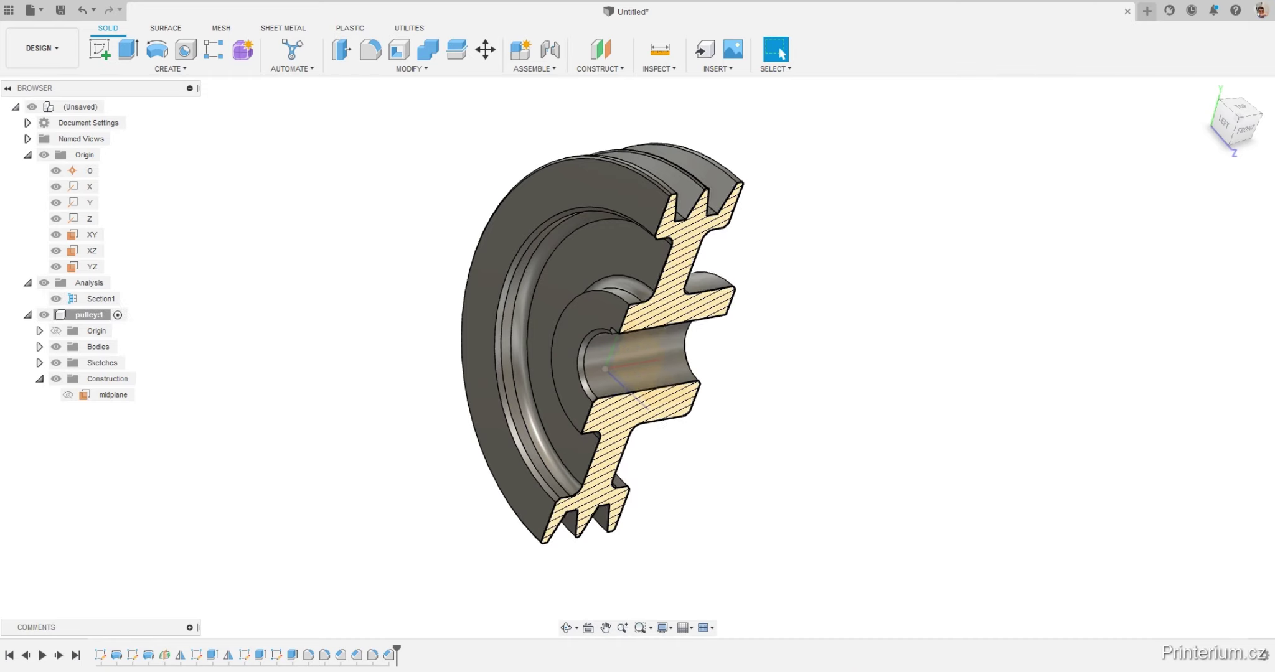
click(1243, 127)
scroll(812, 356, up, 3)
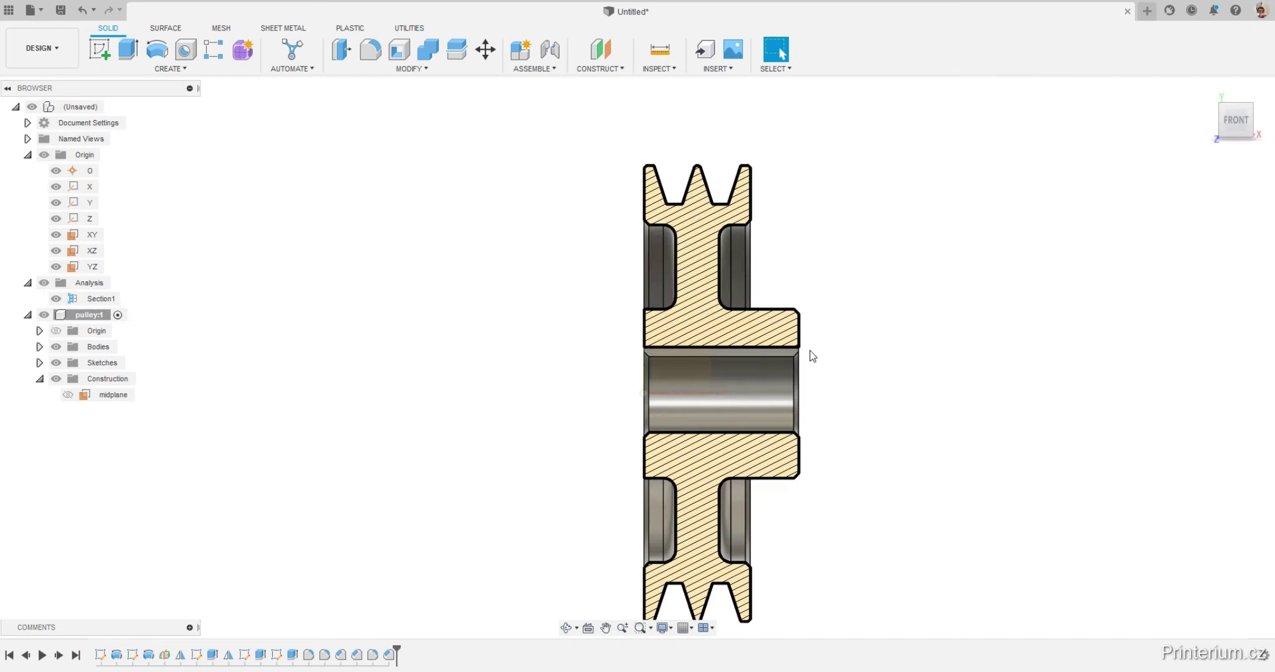
scroll(812, 356, down, 2)
scroll(819, 387, up, 2)
Compare the section with the drawing and orbit it to a three-quarter view.
key(alt+Tab)
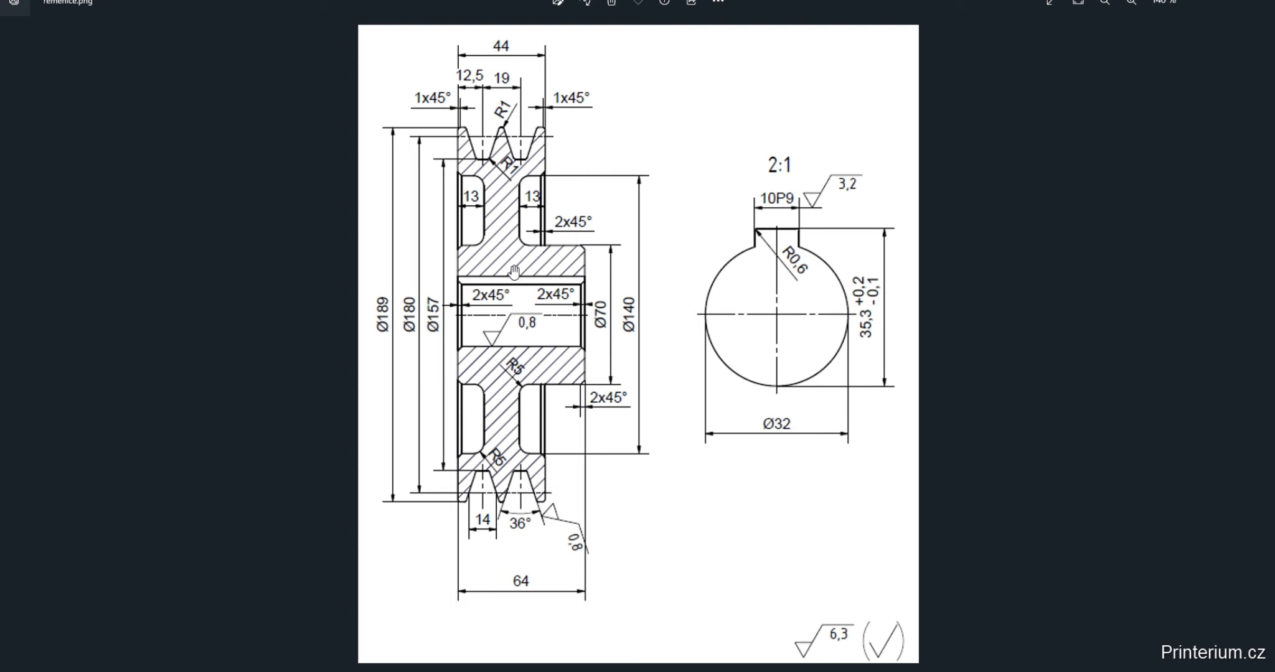
key(alt+Tab)
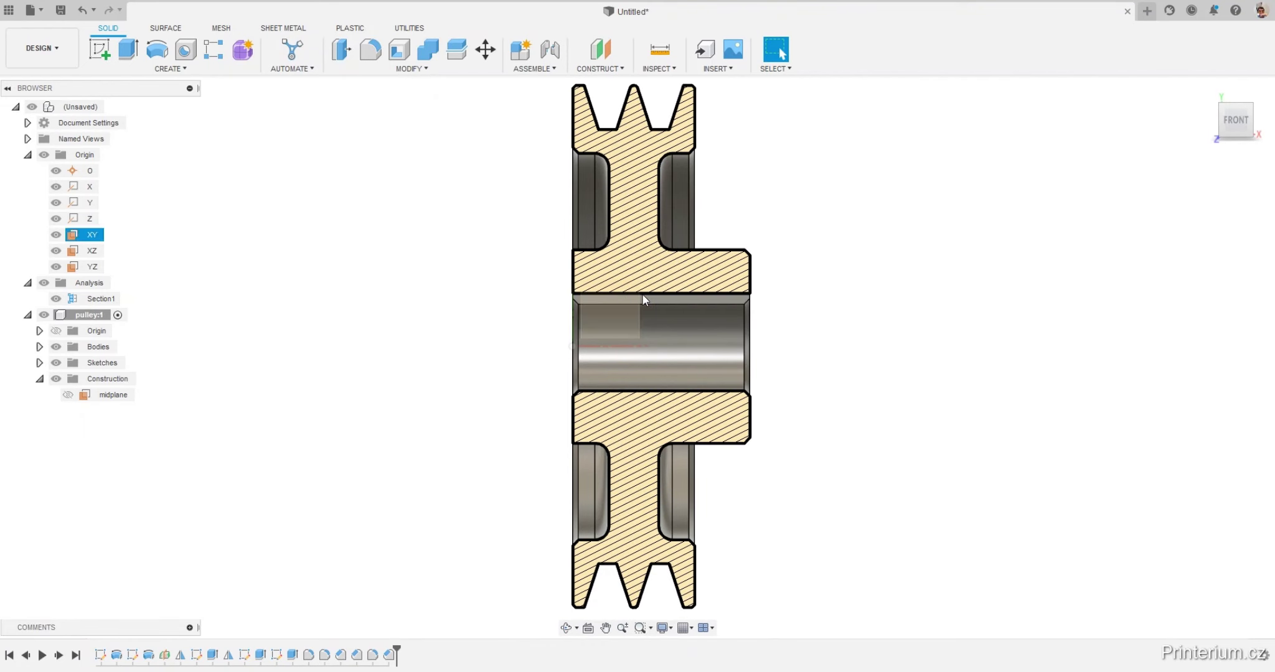
mouse_move(840, 288)
shift+middle_down()
mouse_move(865, 319)
mouse_move(857, 284)
shift+middle_up()
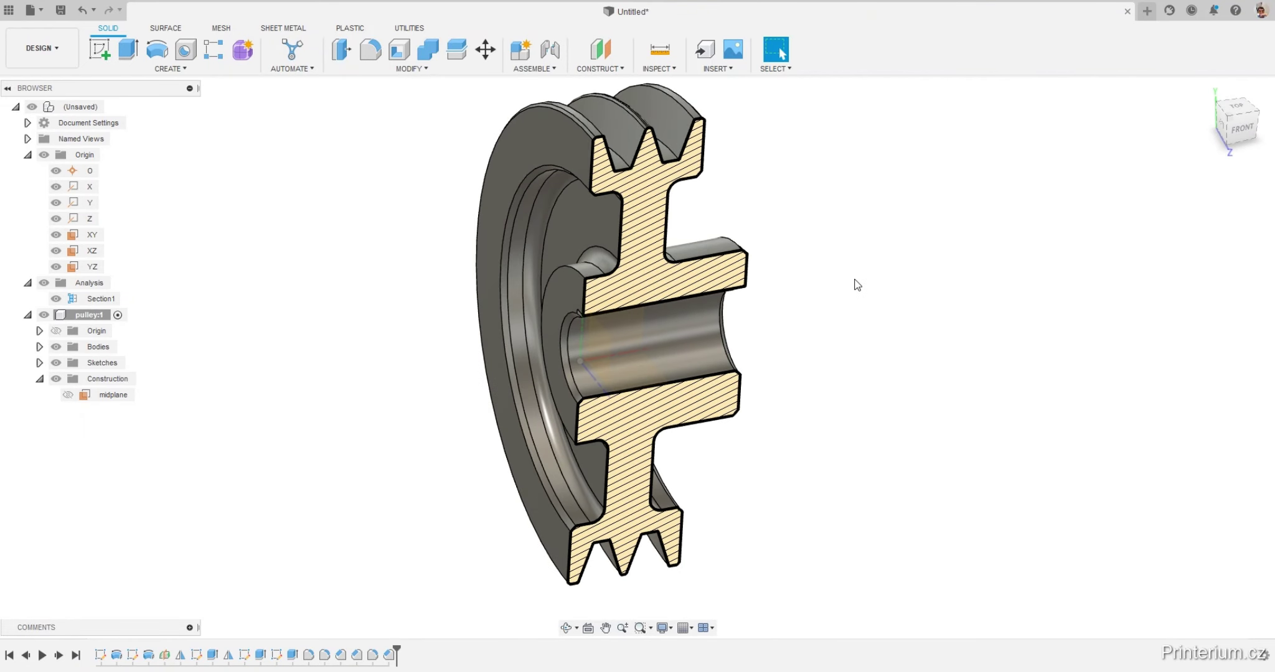